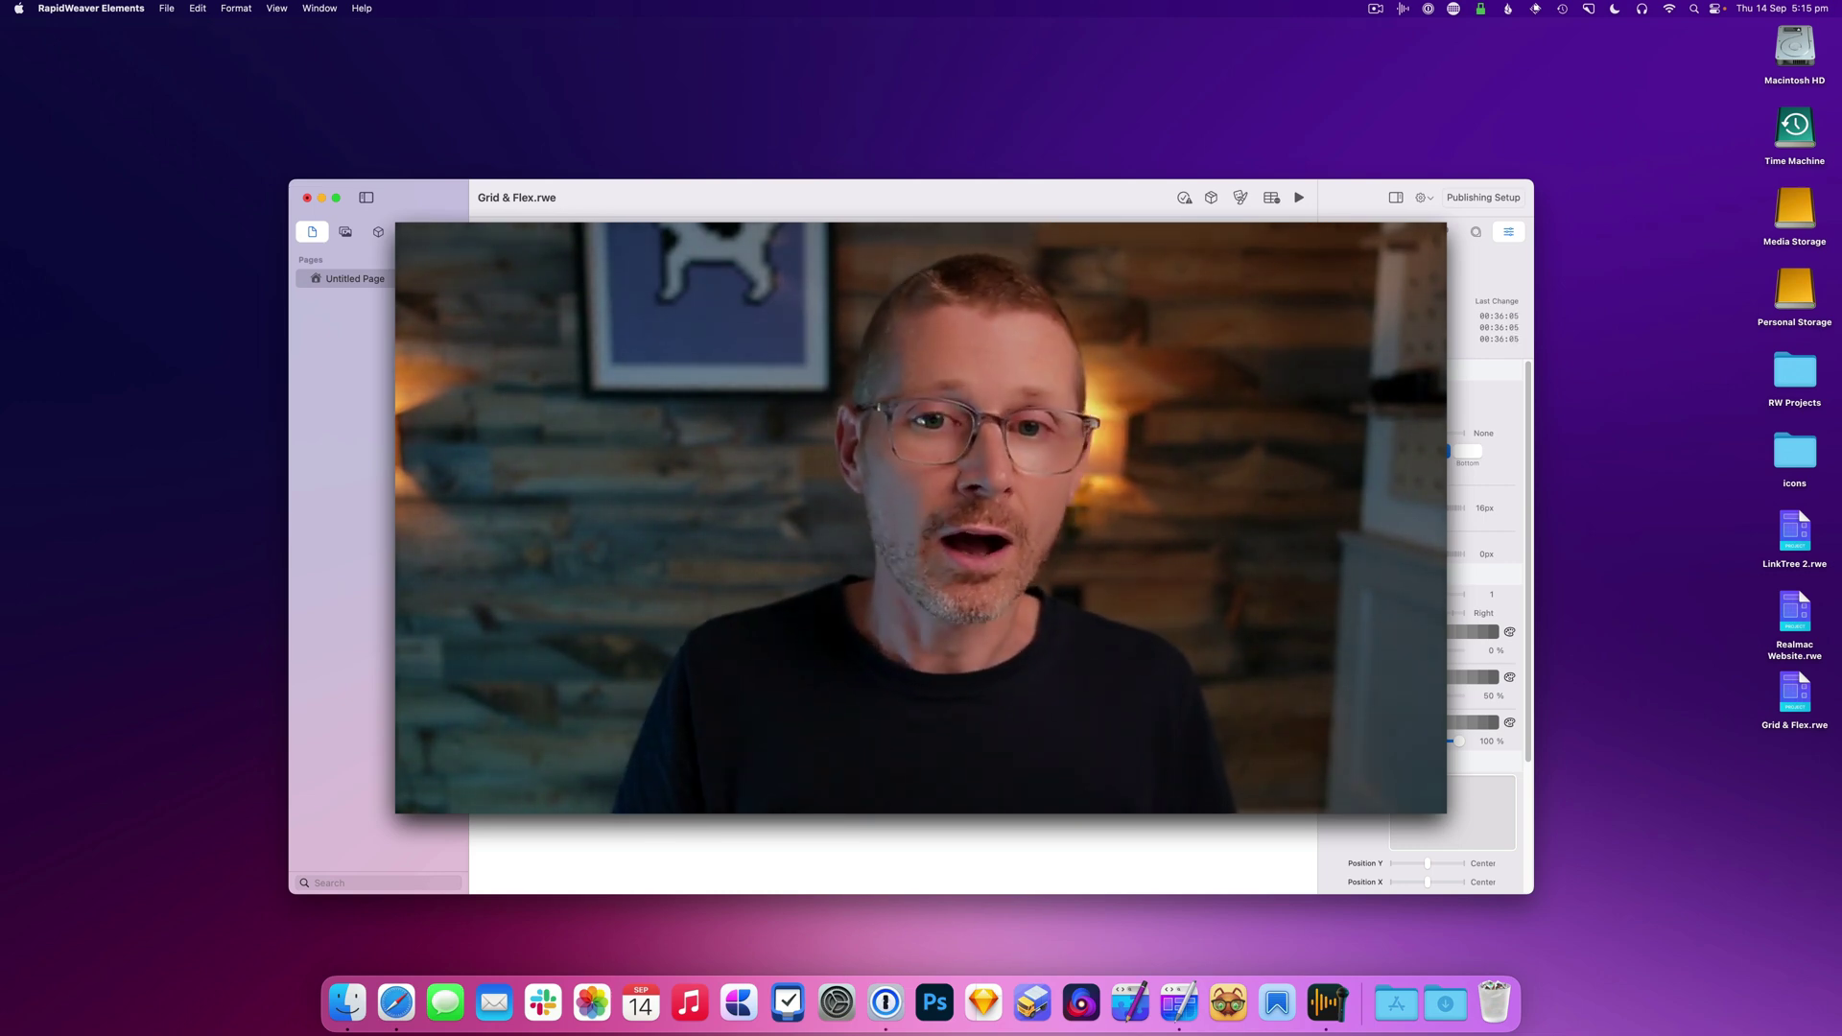
Switch to Safari and examine the Video Conferencing section of the macOS Sonoma Preview page as the layout reference.
click(410, 1019)
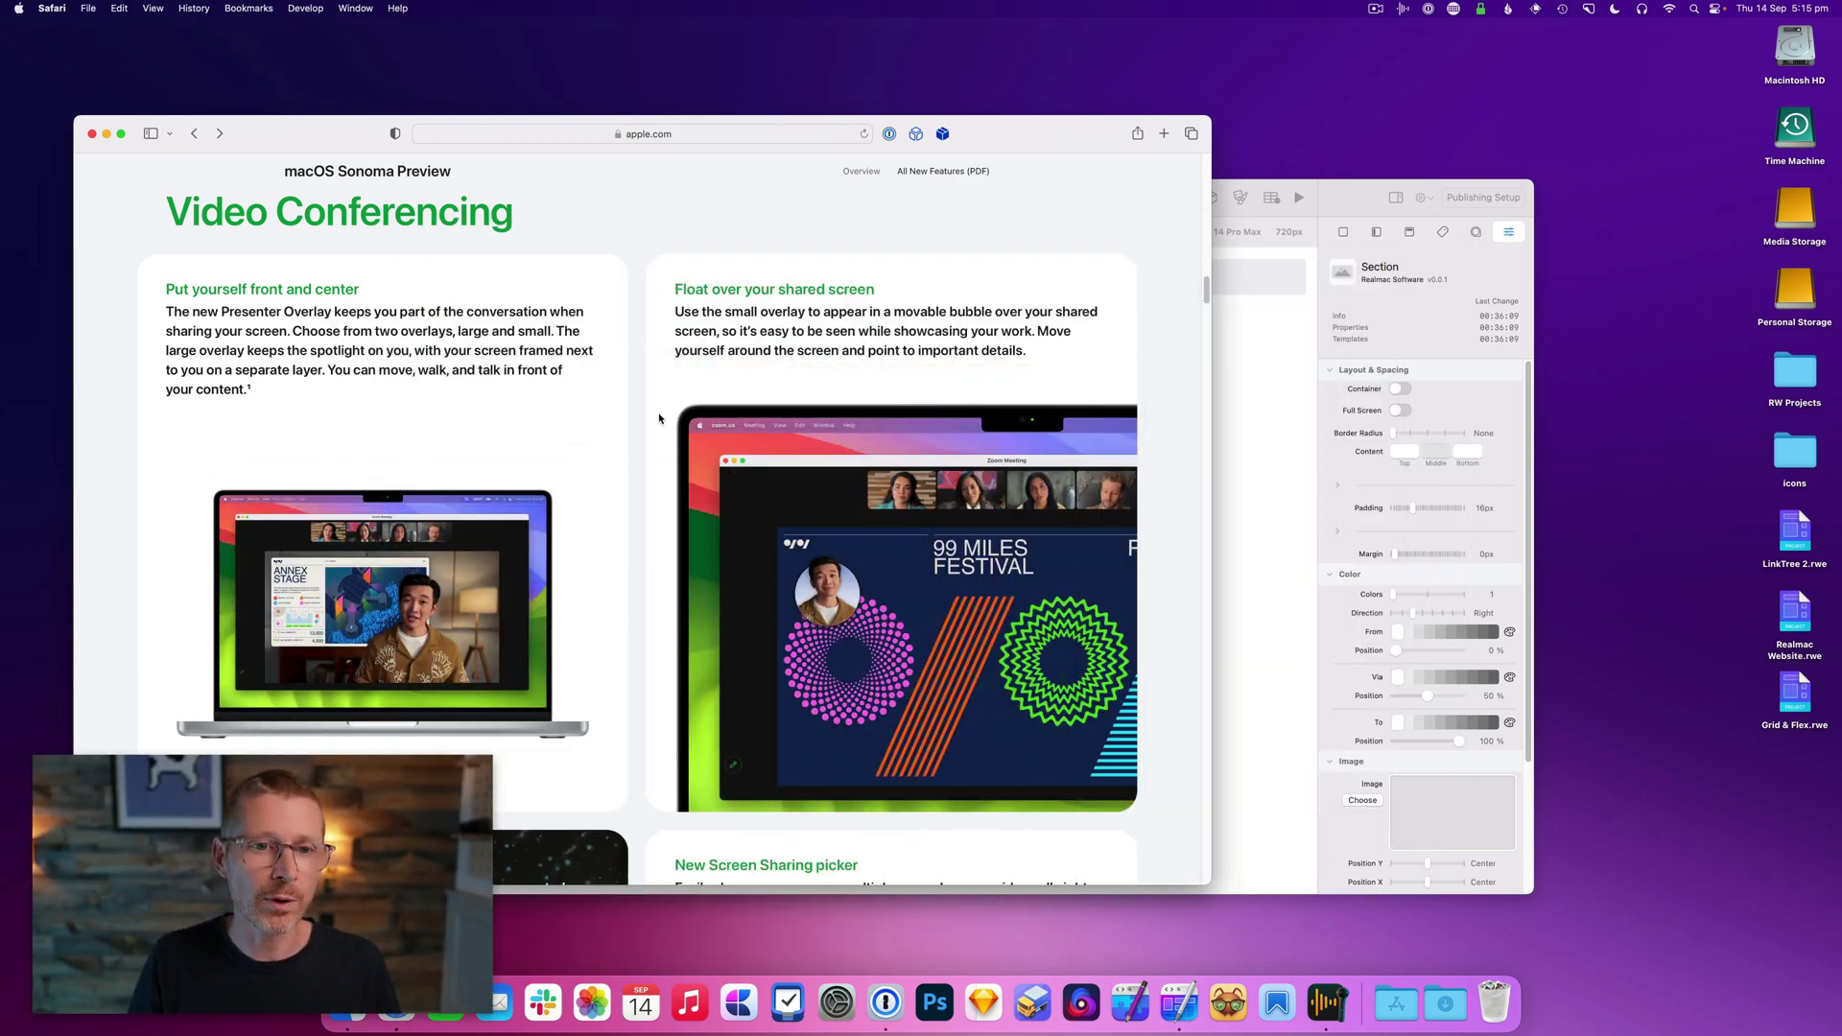
scroll(617, 371, up, 1)
scroll(623, 403, up, 2)
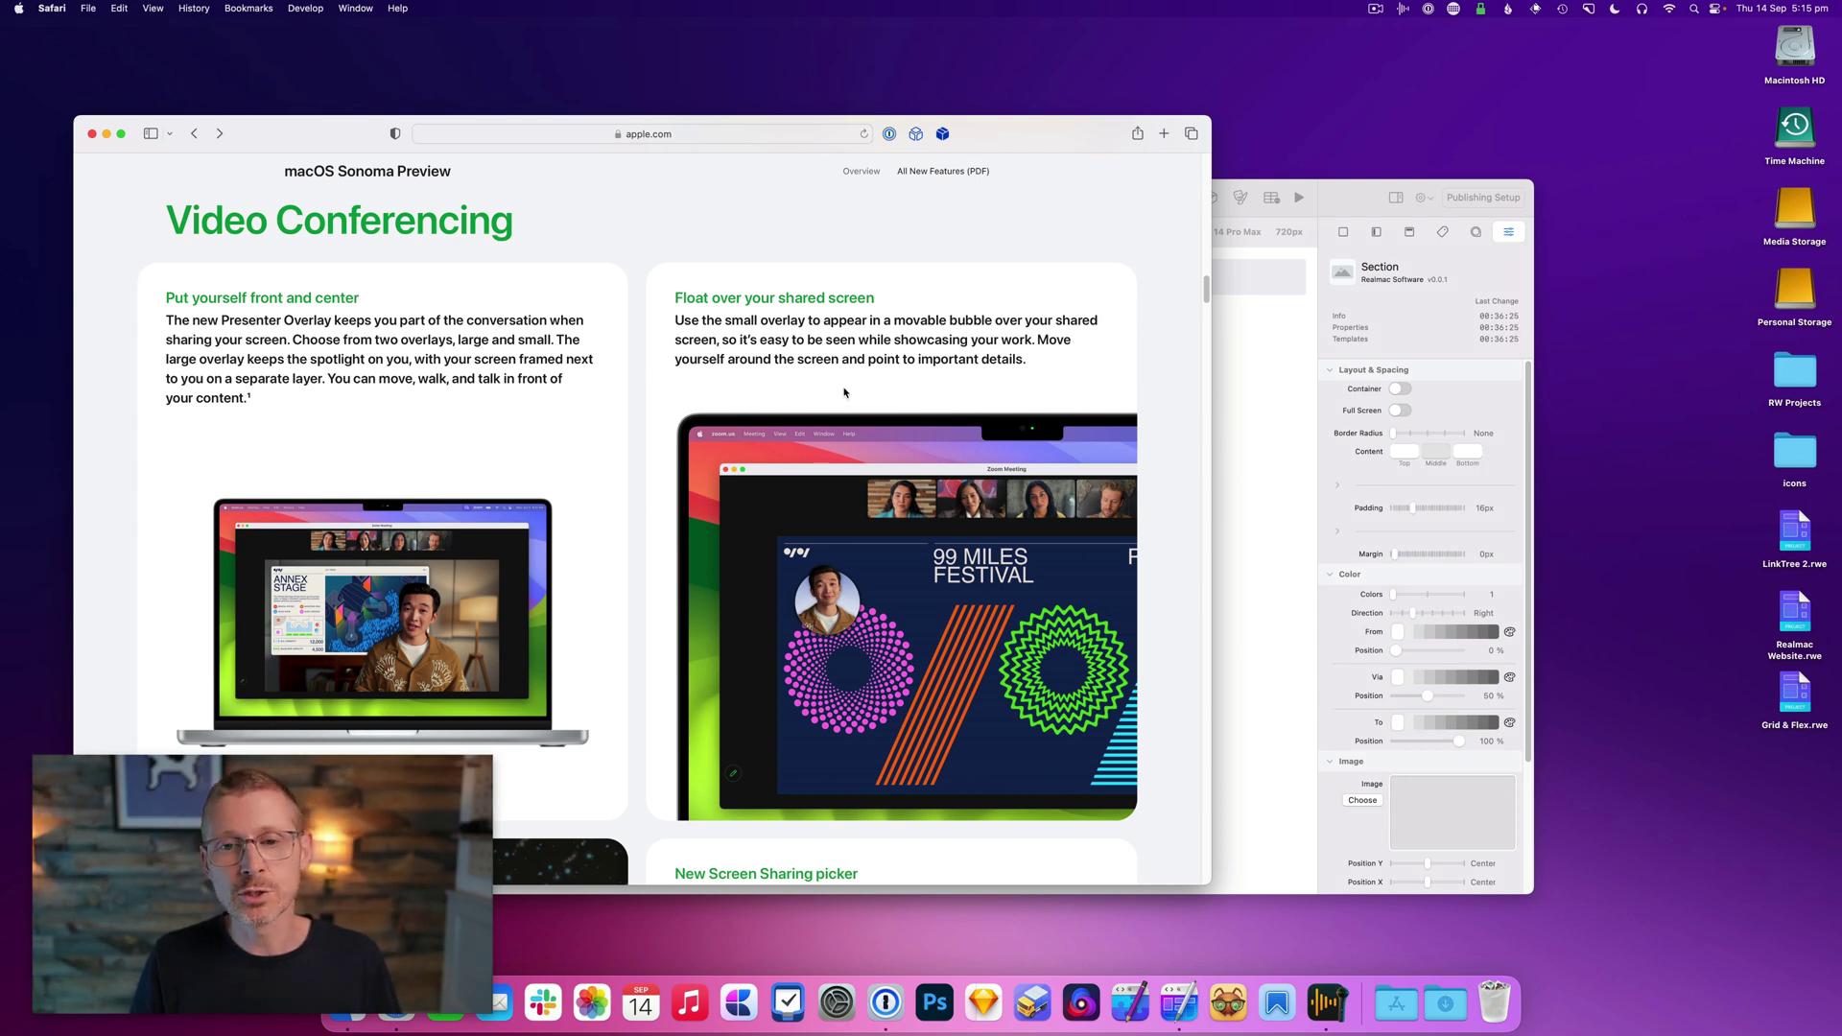
Switch back to RapidWeaver Elements and add a Grid element inside the page's empty section.
click(1358, 401)
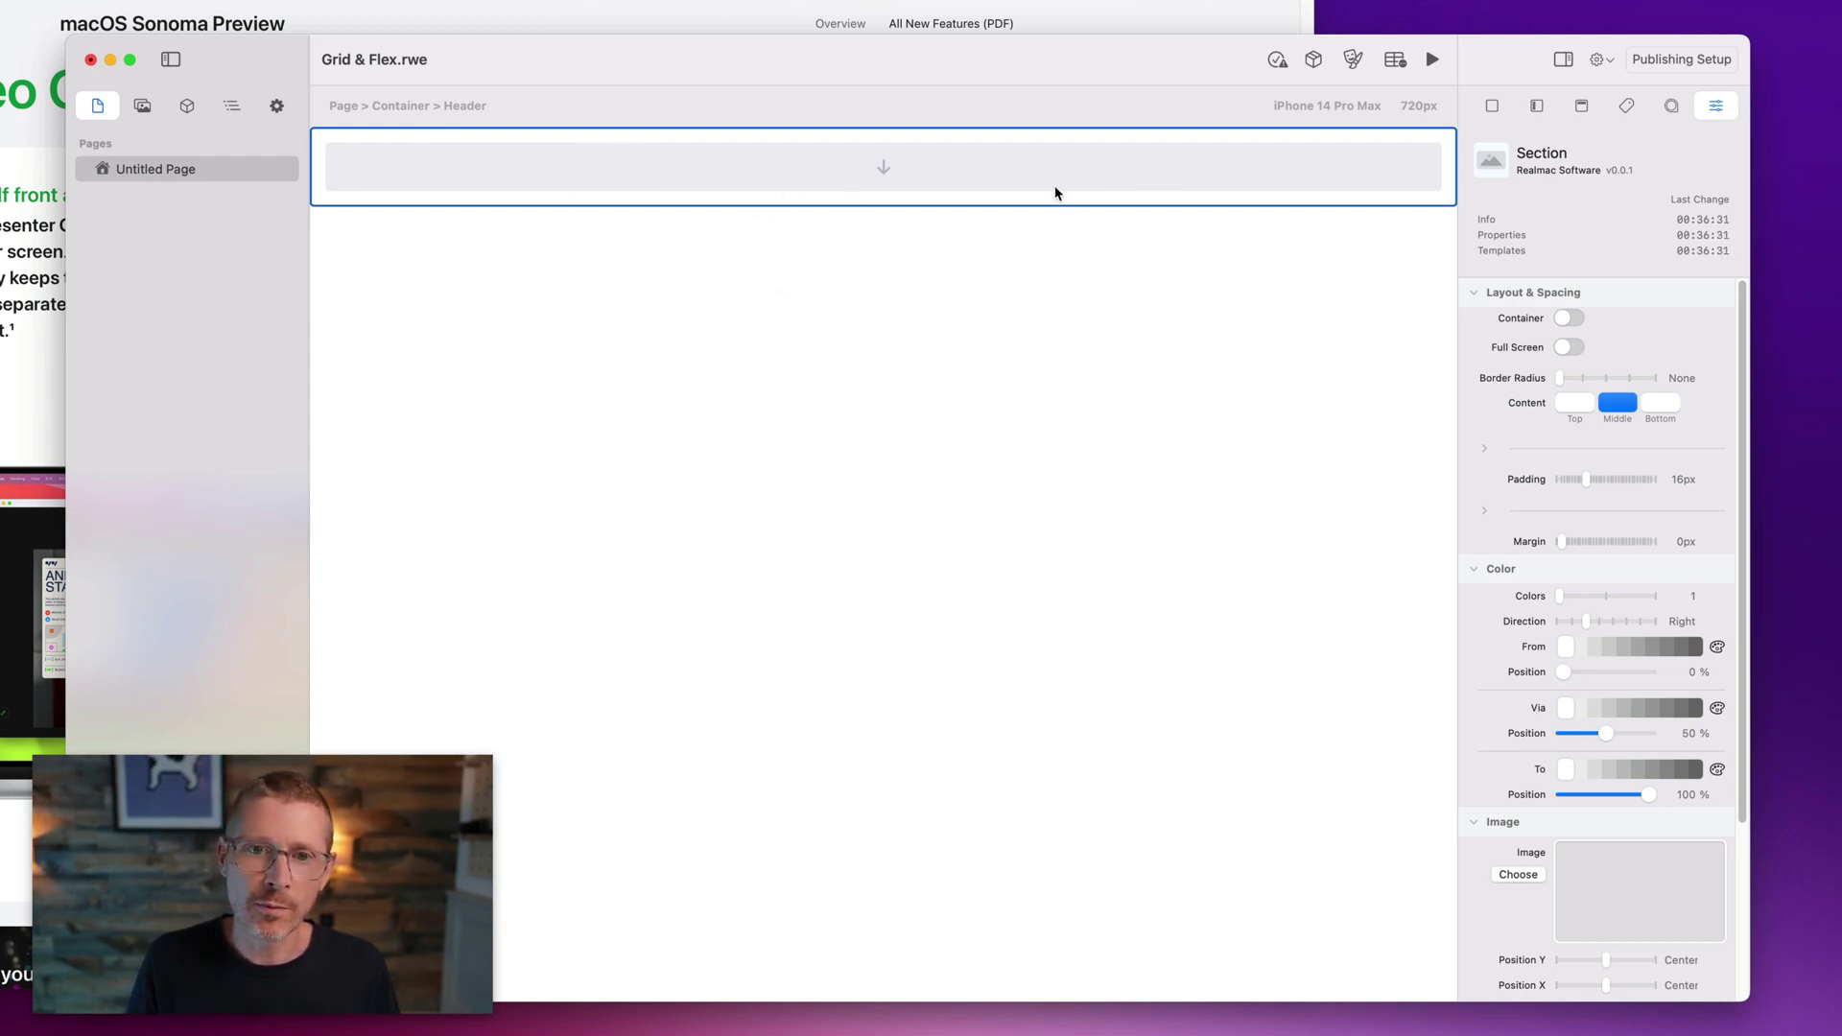
click(188, 108)
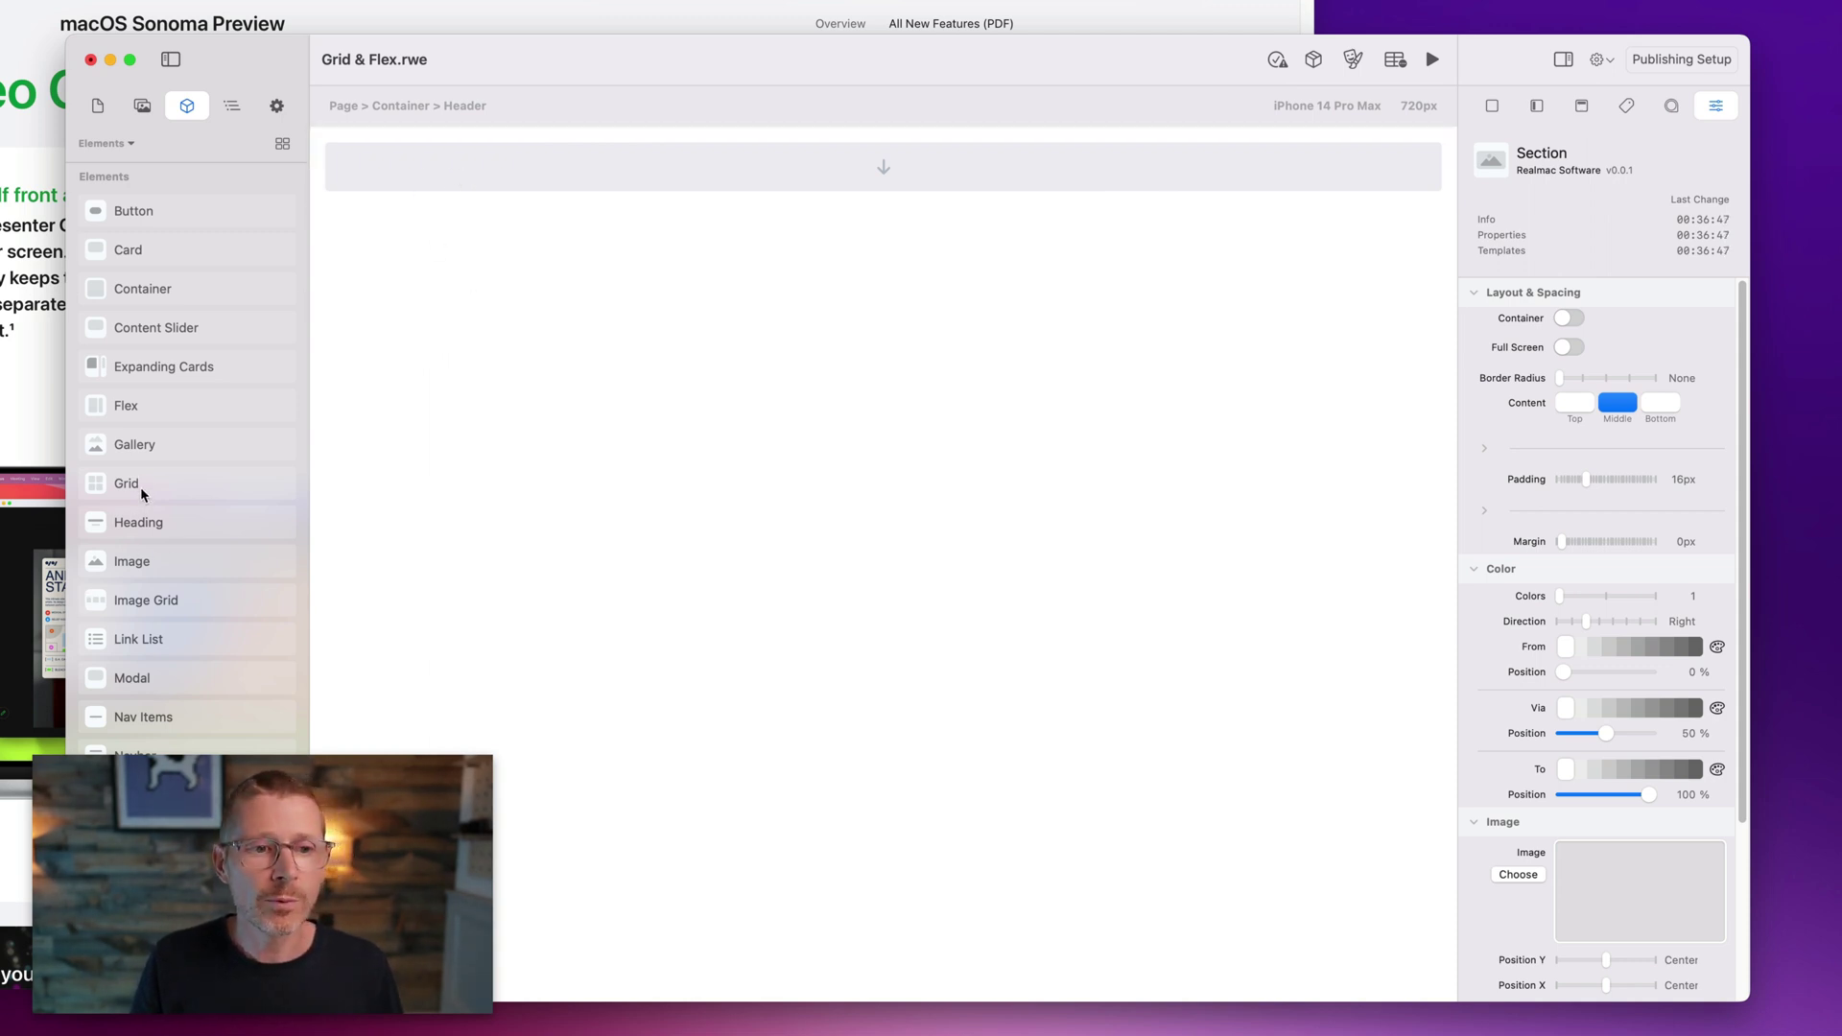
drag(140, 489, 816, 171)
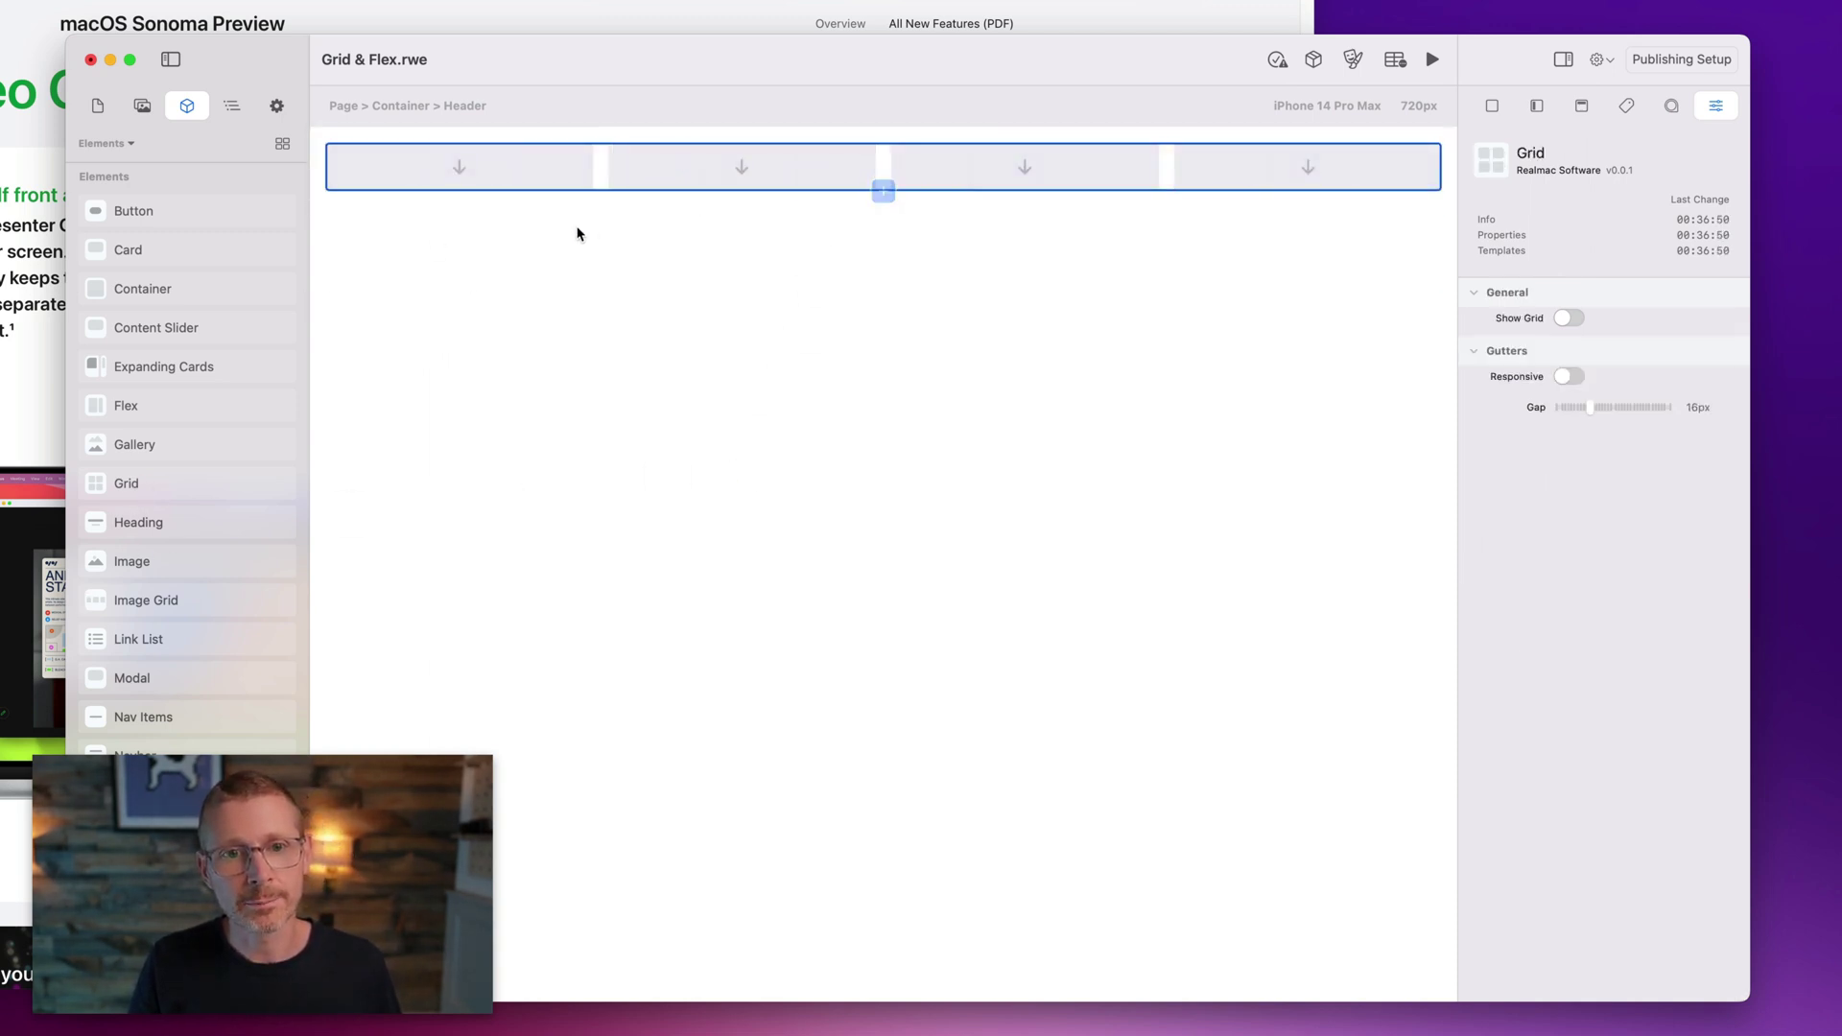
Compare the card layout on the Sonoma page in Safari with the new grid in RapidWeaver Elements.
click(29, 250)
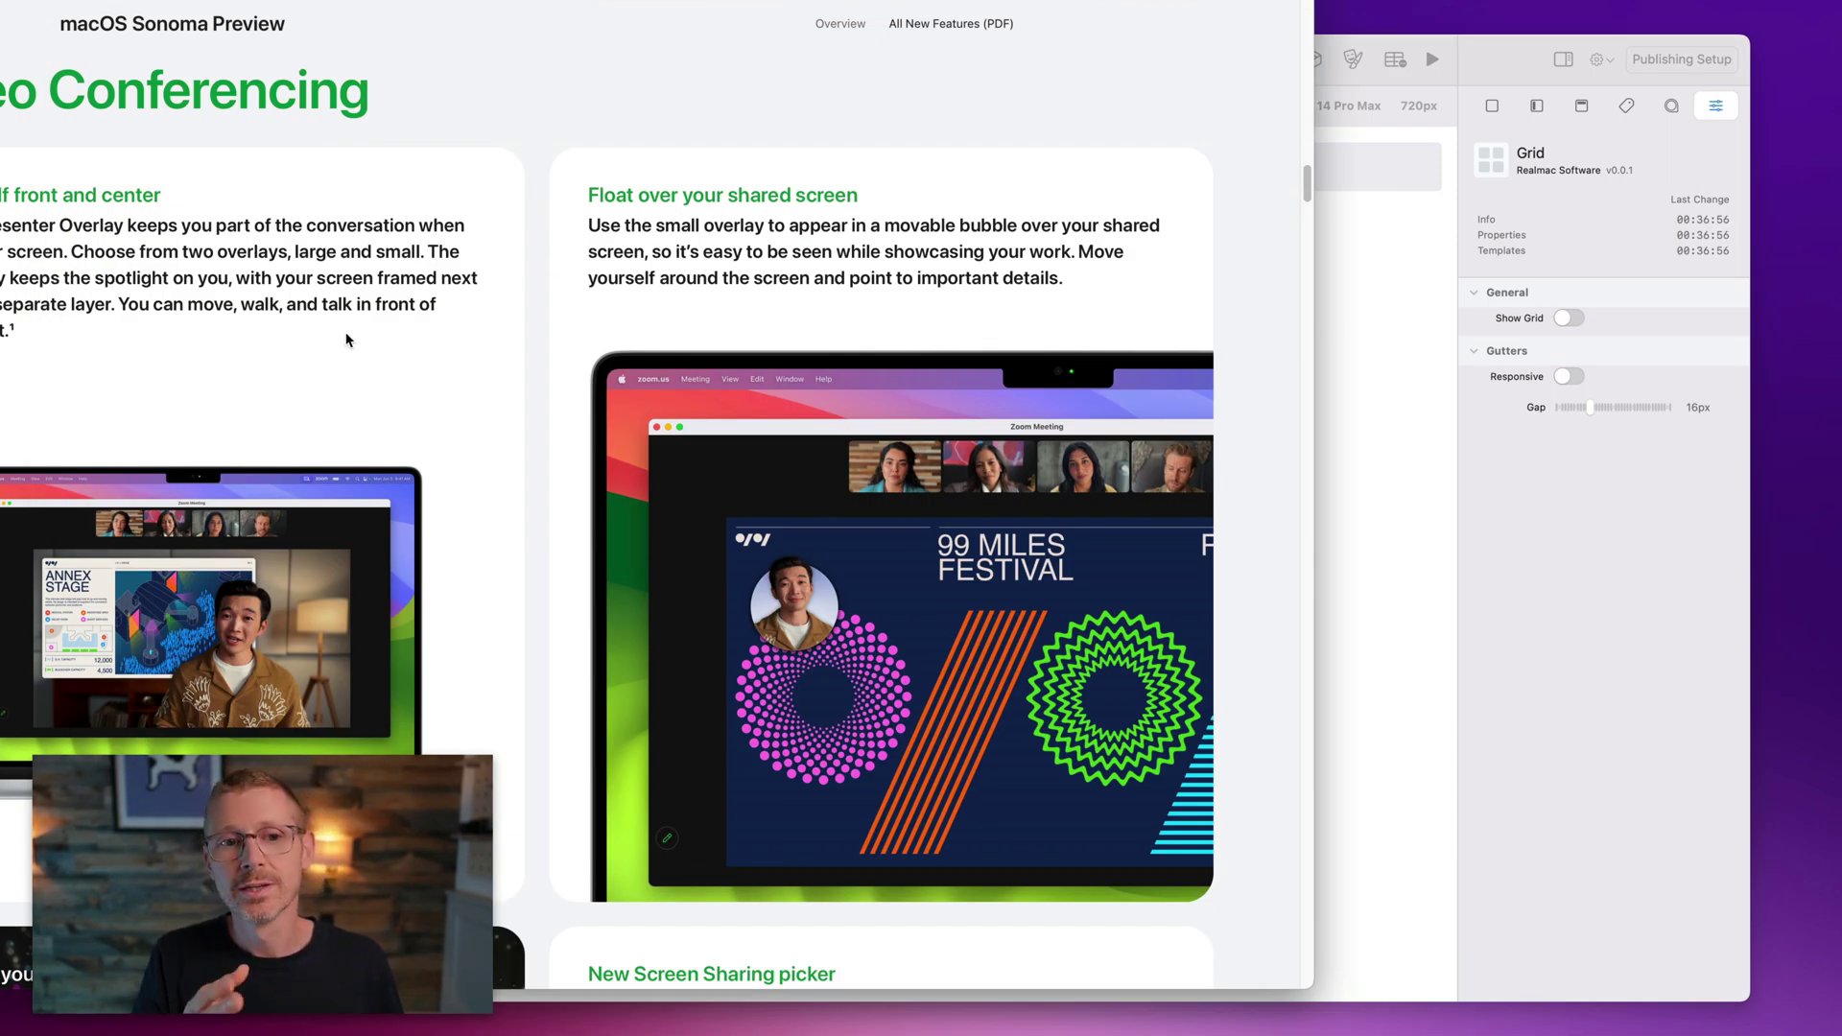
click(1363, 530)
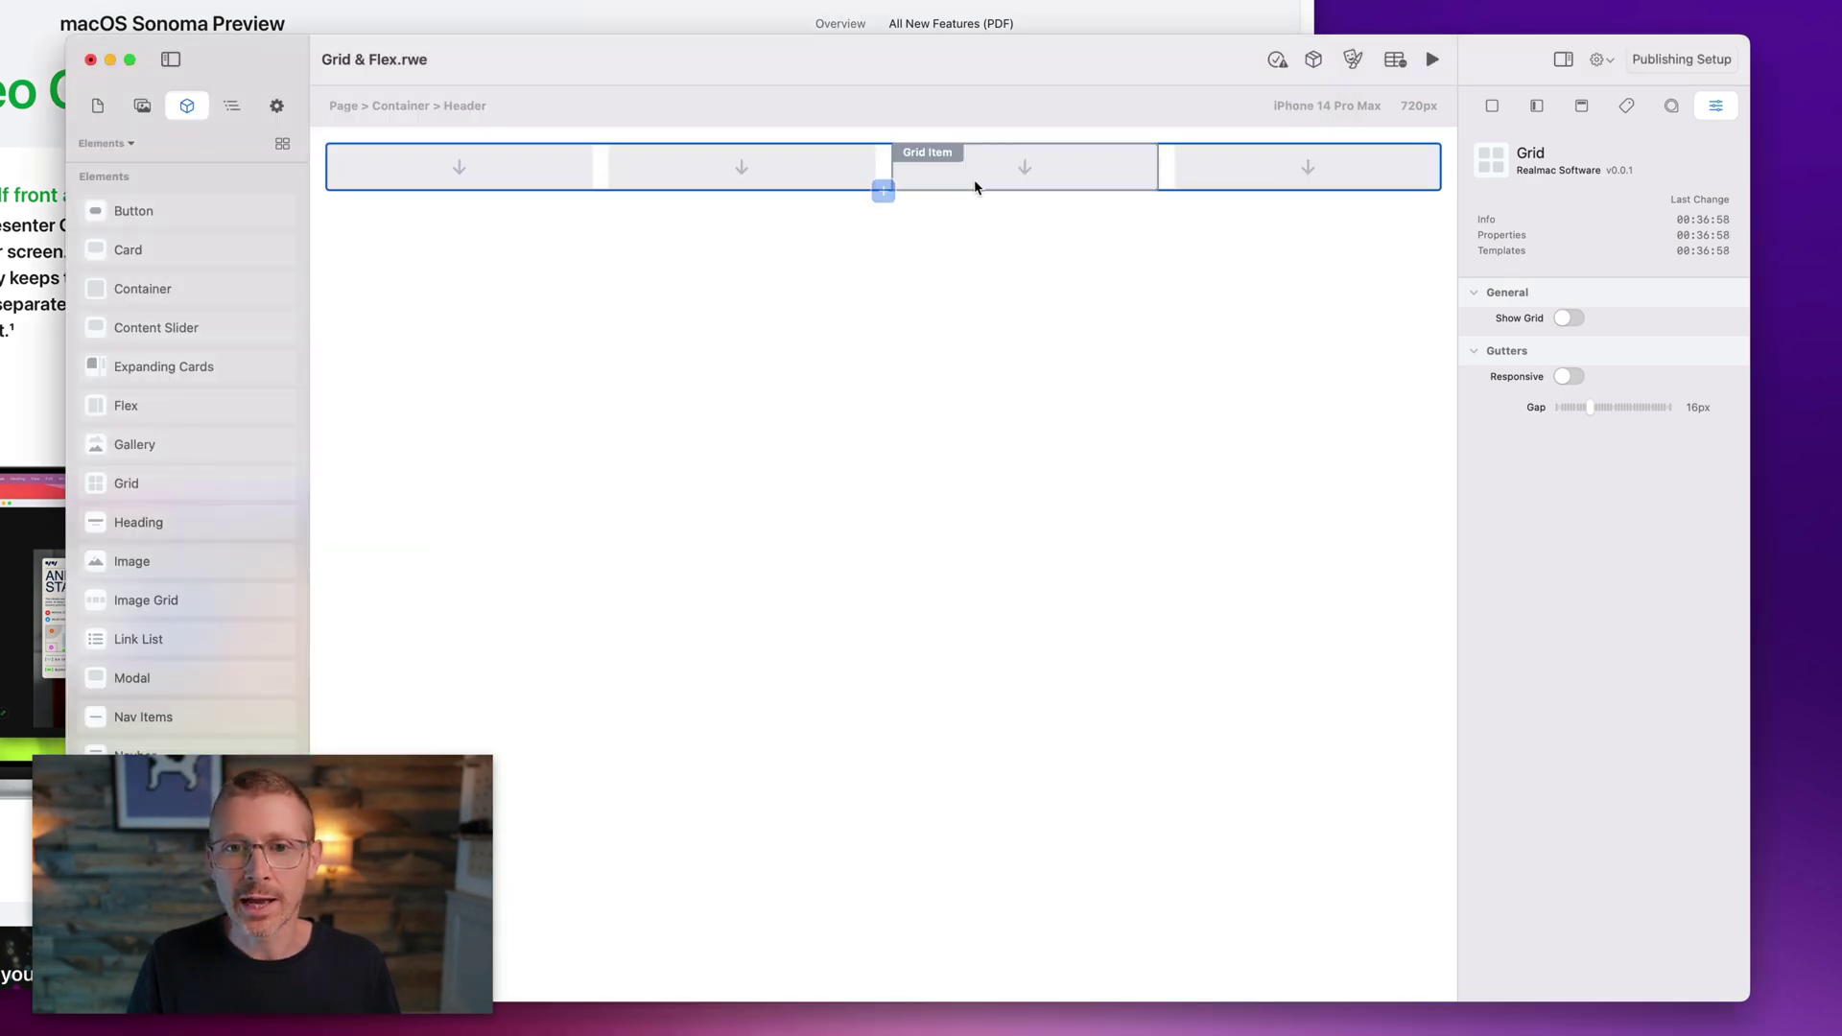
click(935, 178)
click(881, 171)
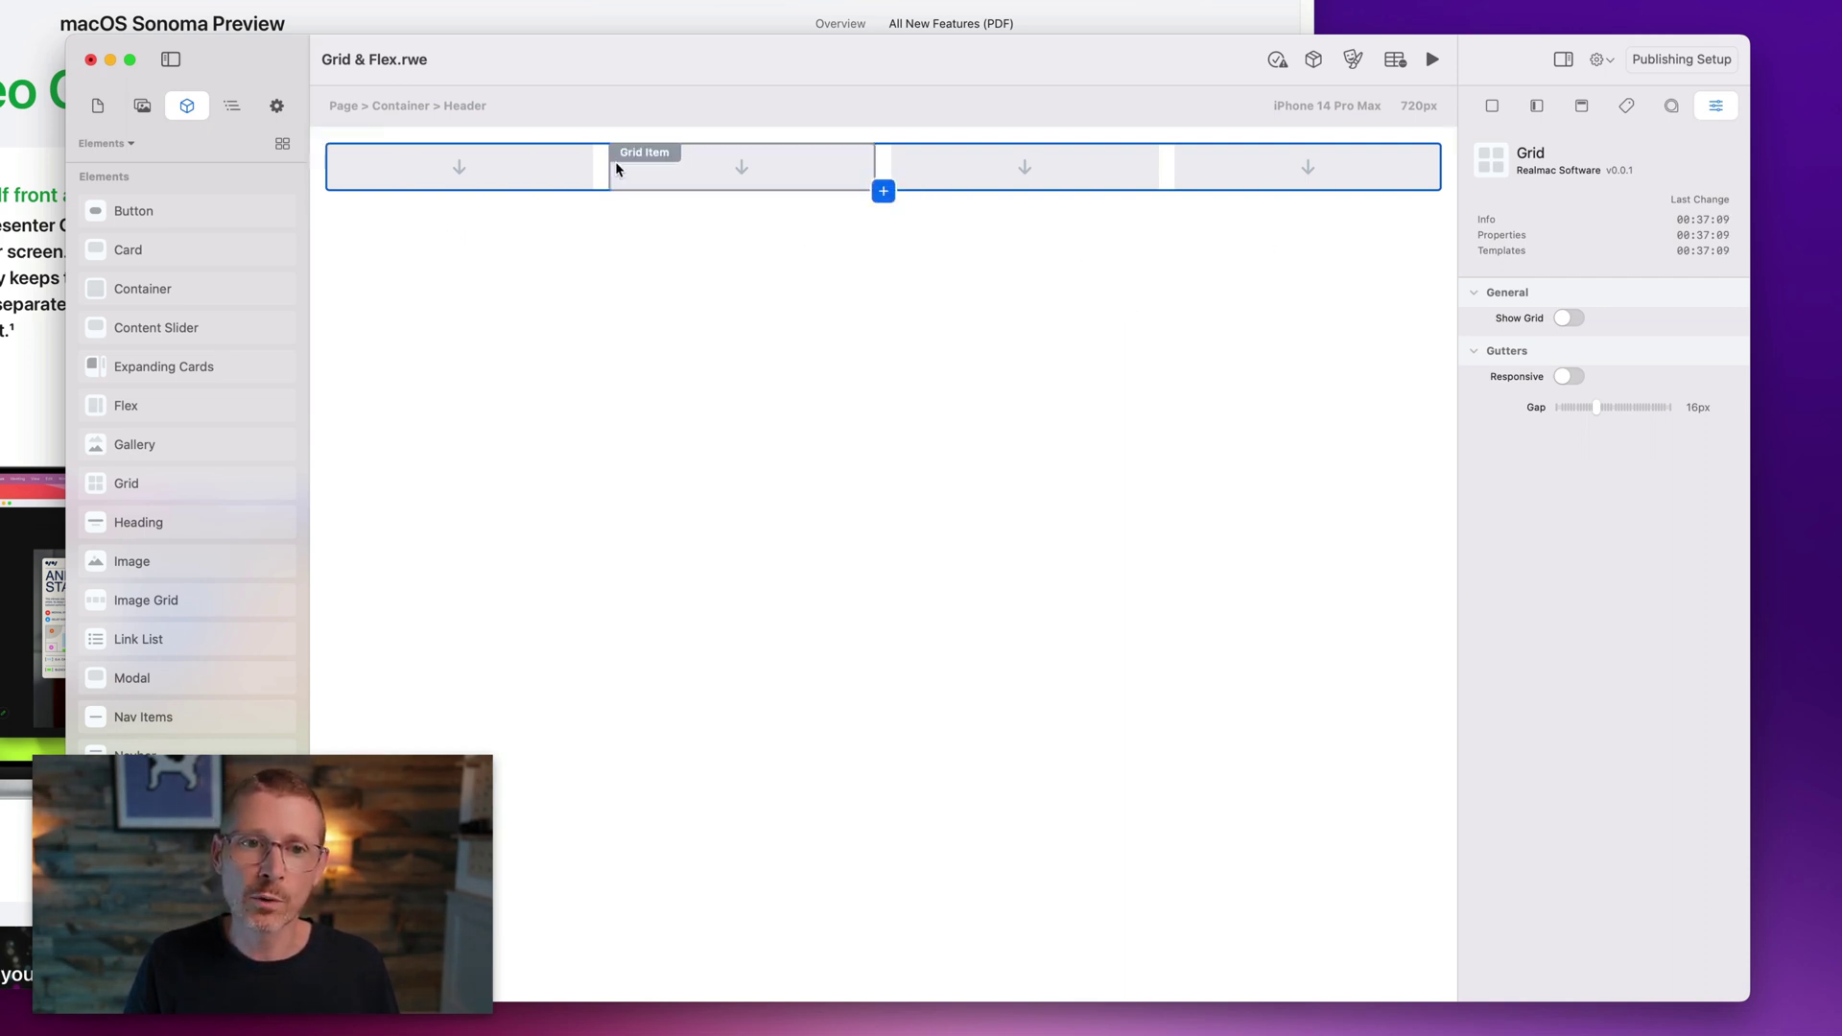
Preview the grid's column overlay with Show Grid and turn the overlay off again.
click(1567, 318)
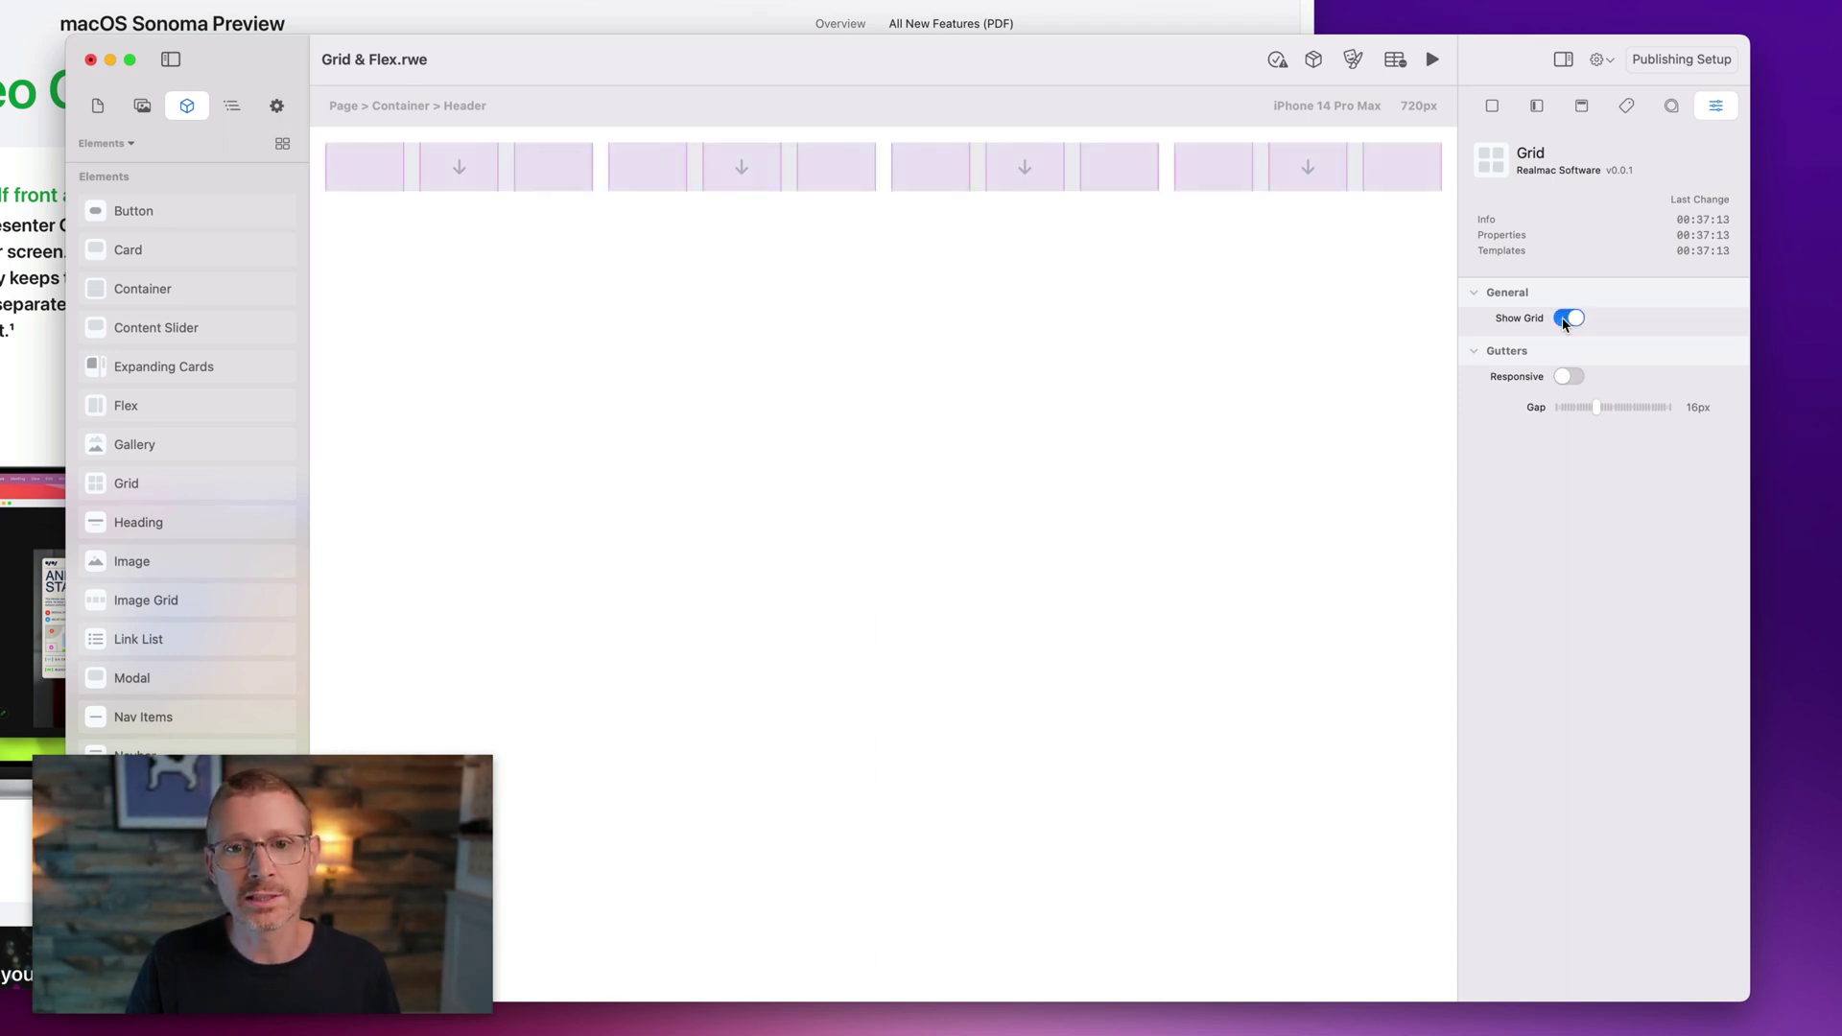
click(1567, 318)
click(1568, 318)
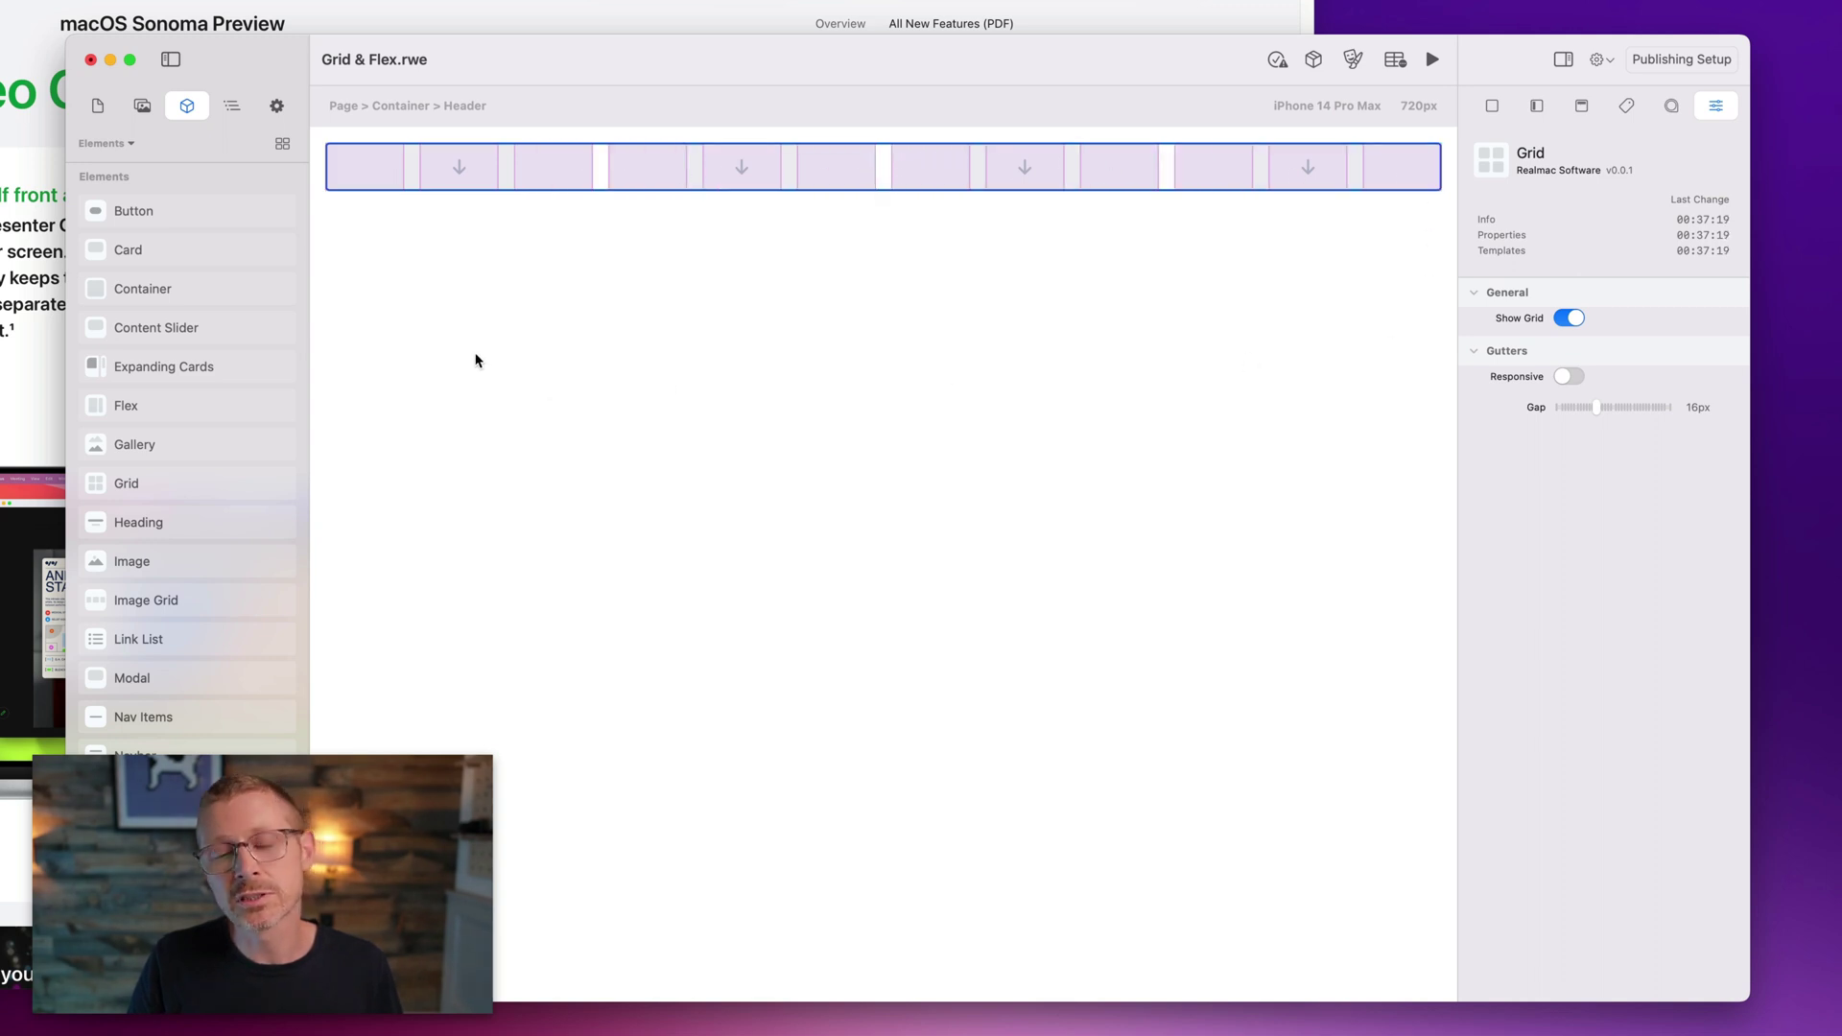
click(1573, 317)
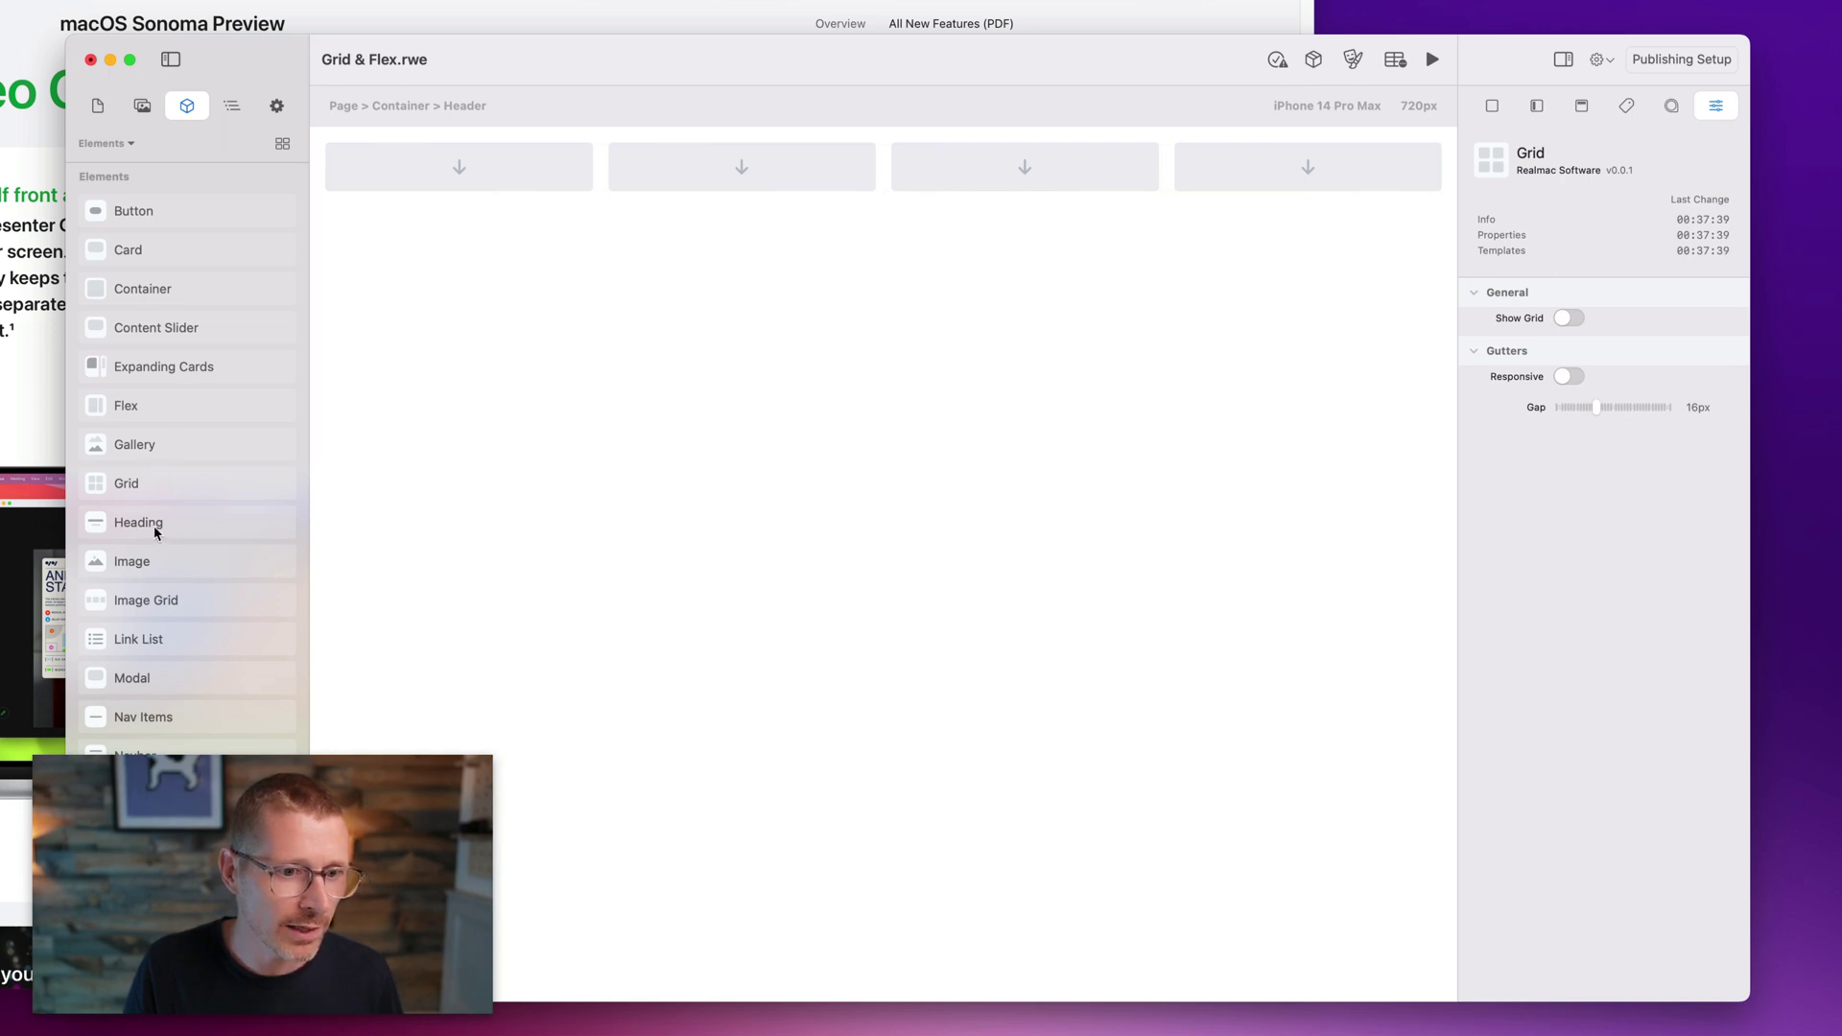
Add a Heading element above the grid in the section and display the page's layout outline.
drag(155, 532, 562, 144)
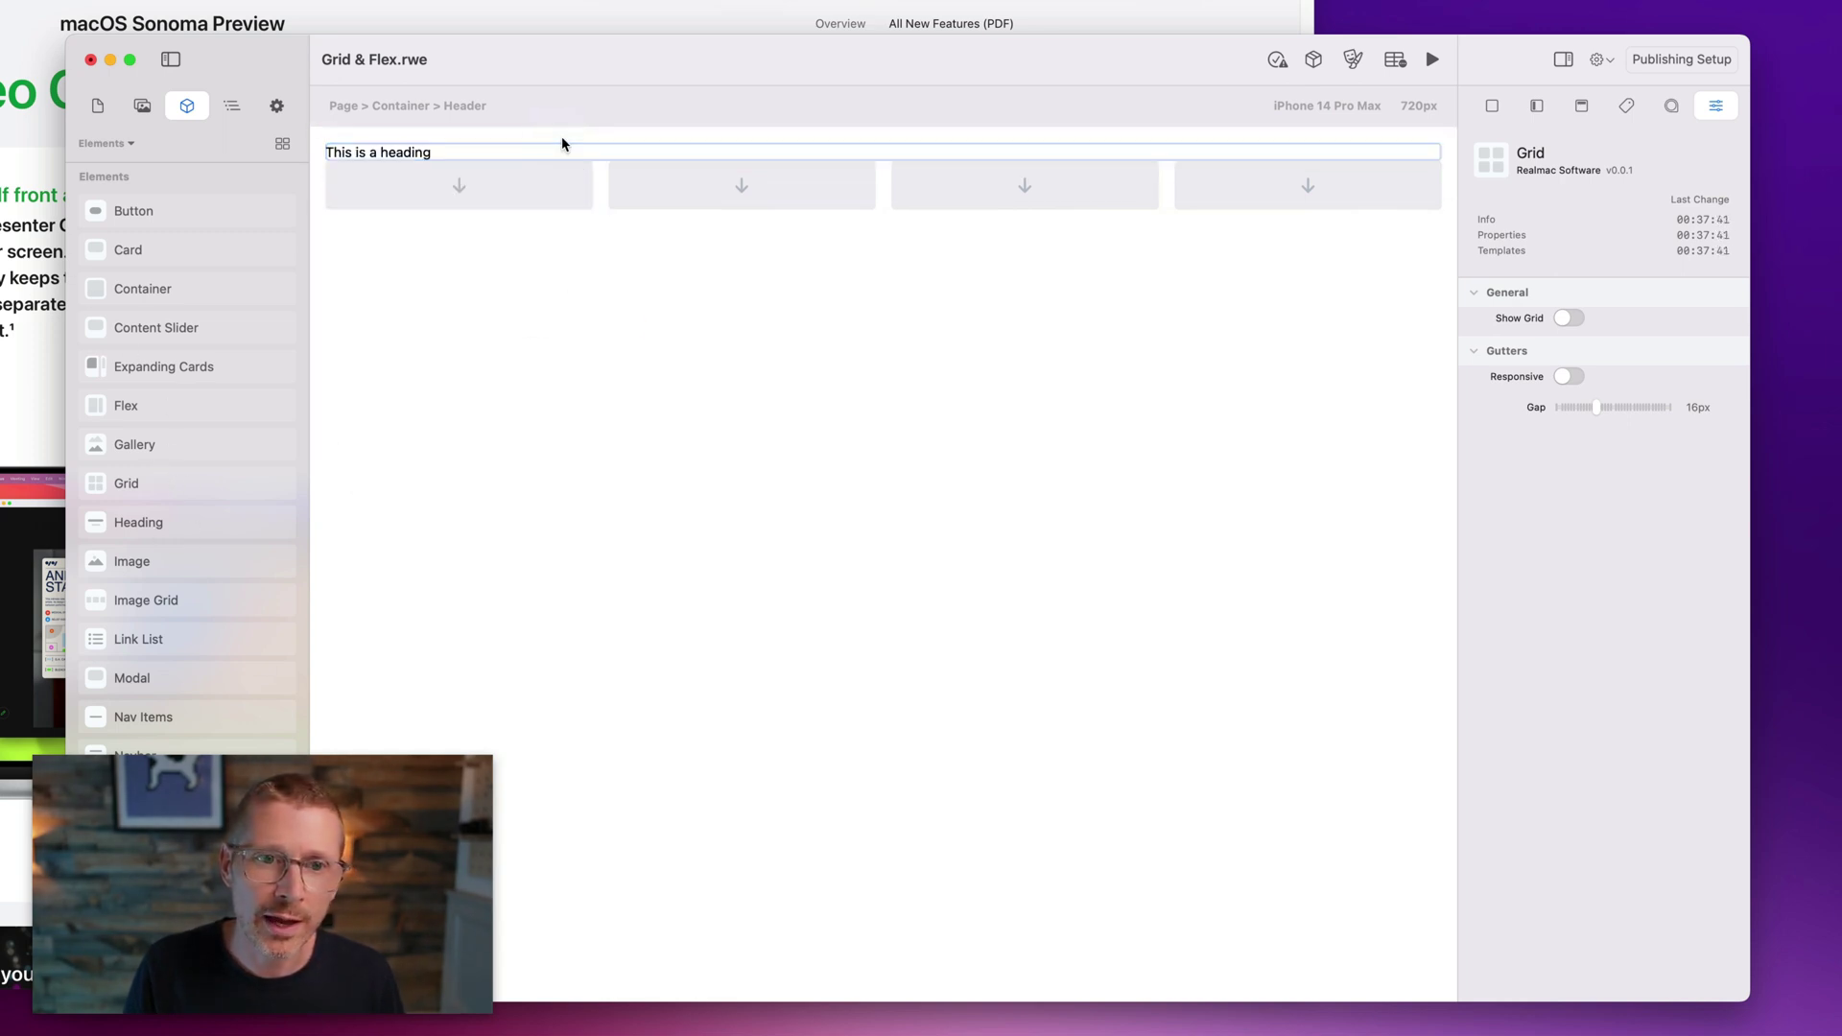
click(232, 107)
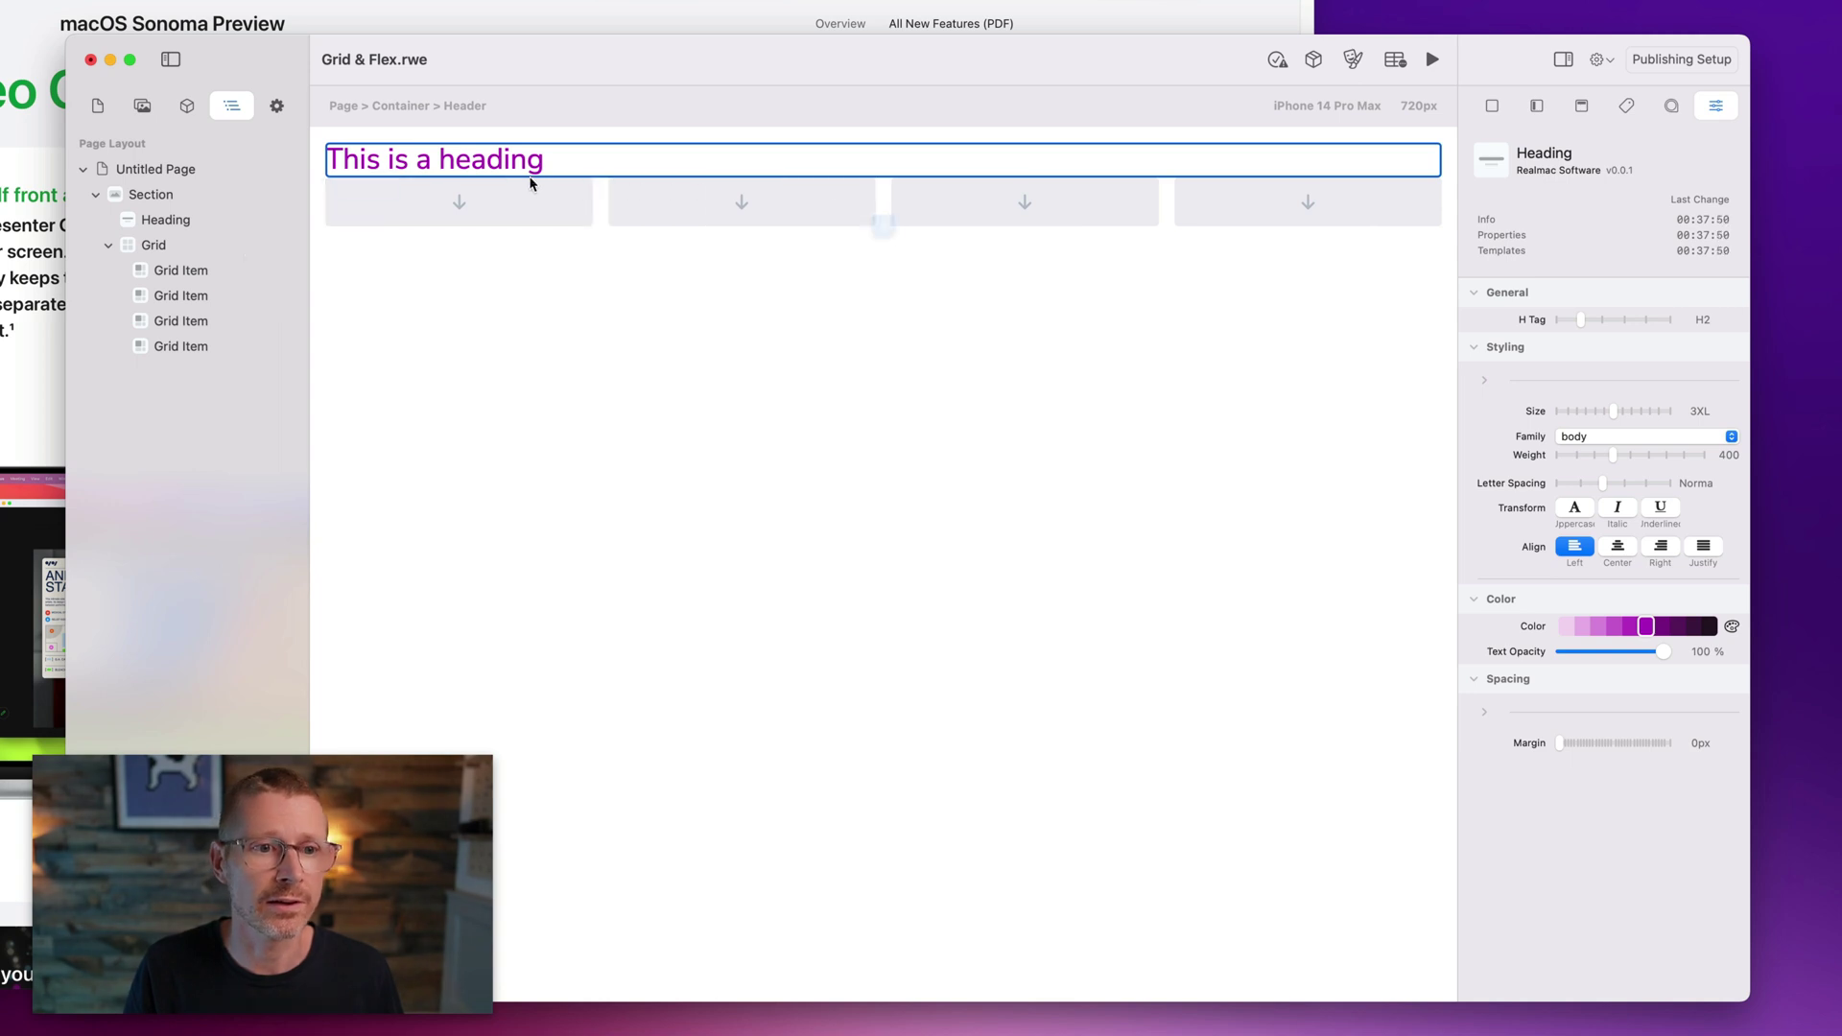
Place two duplicates of the heading inside the first grid item.
click(169, 220)
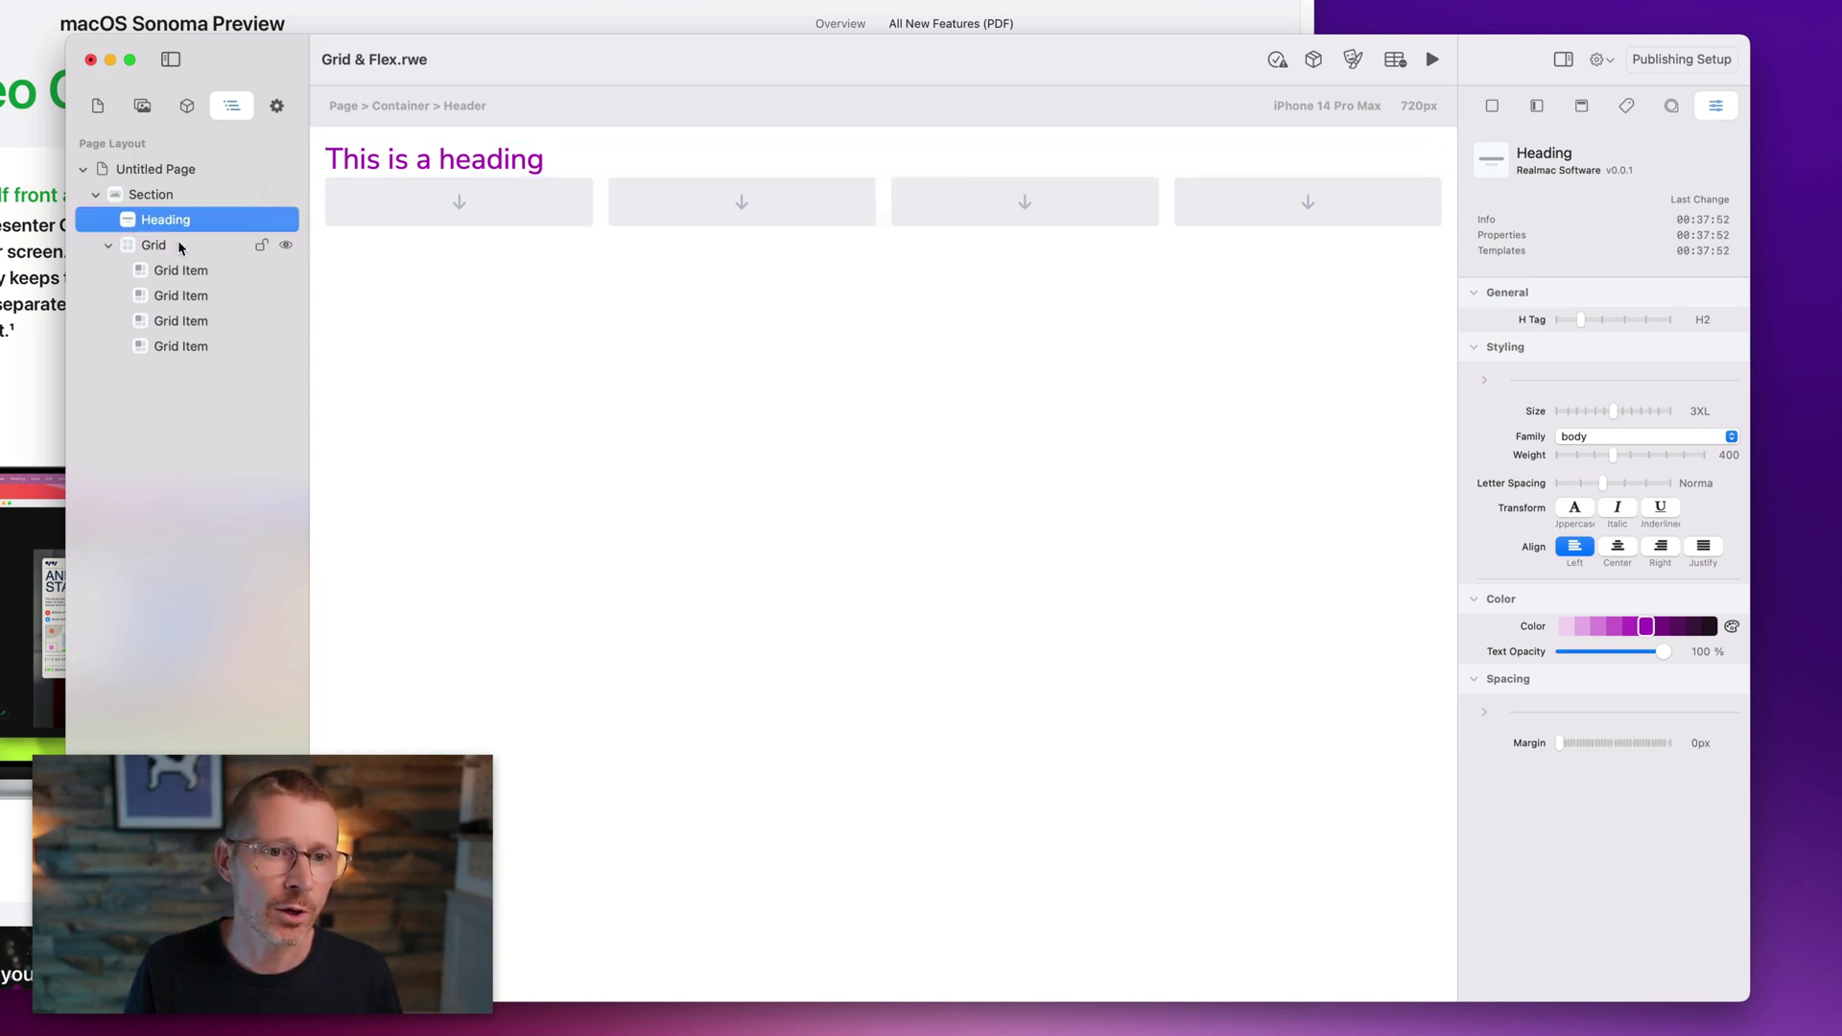
right_click(192, 220)
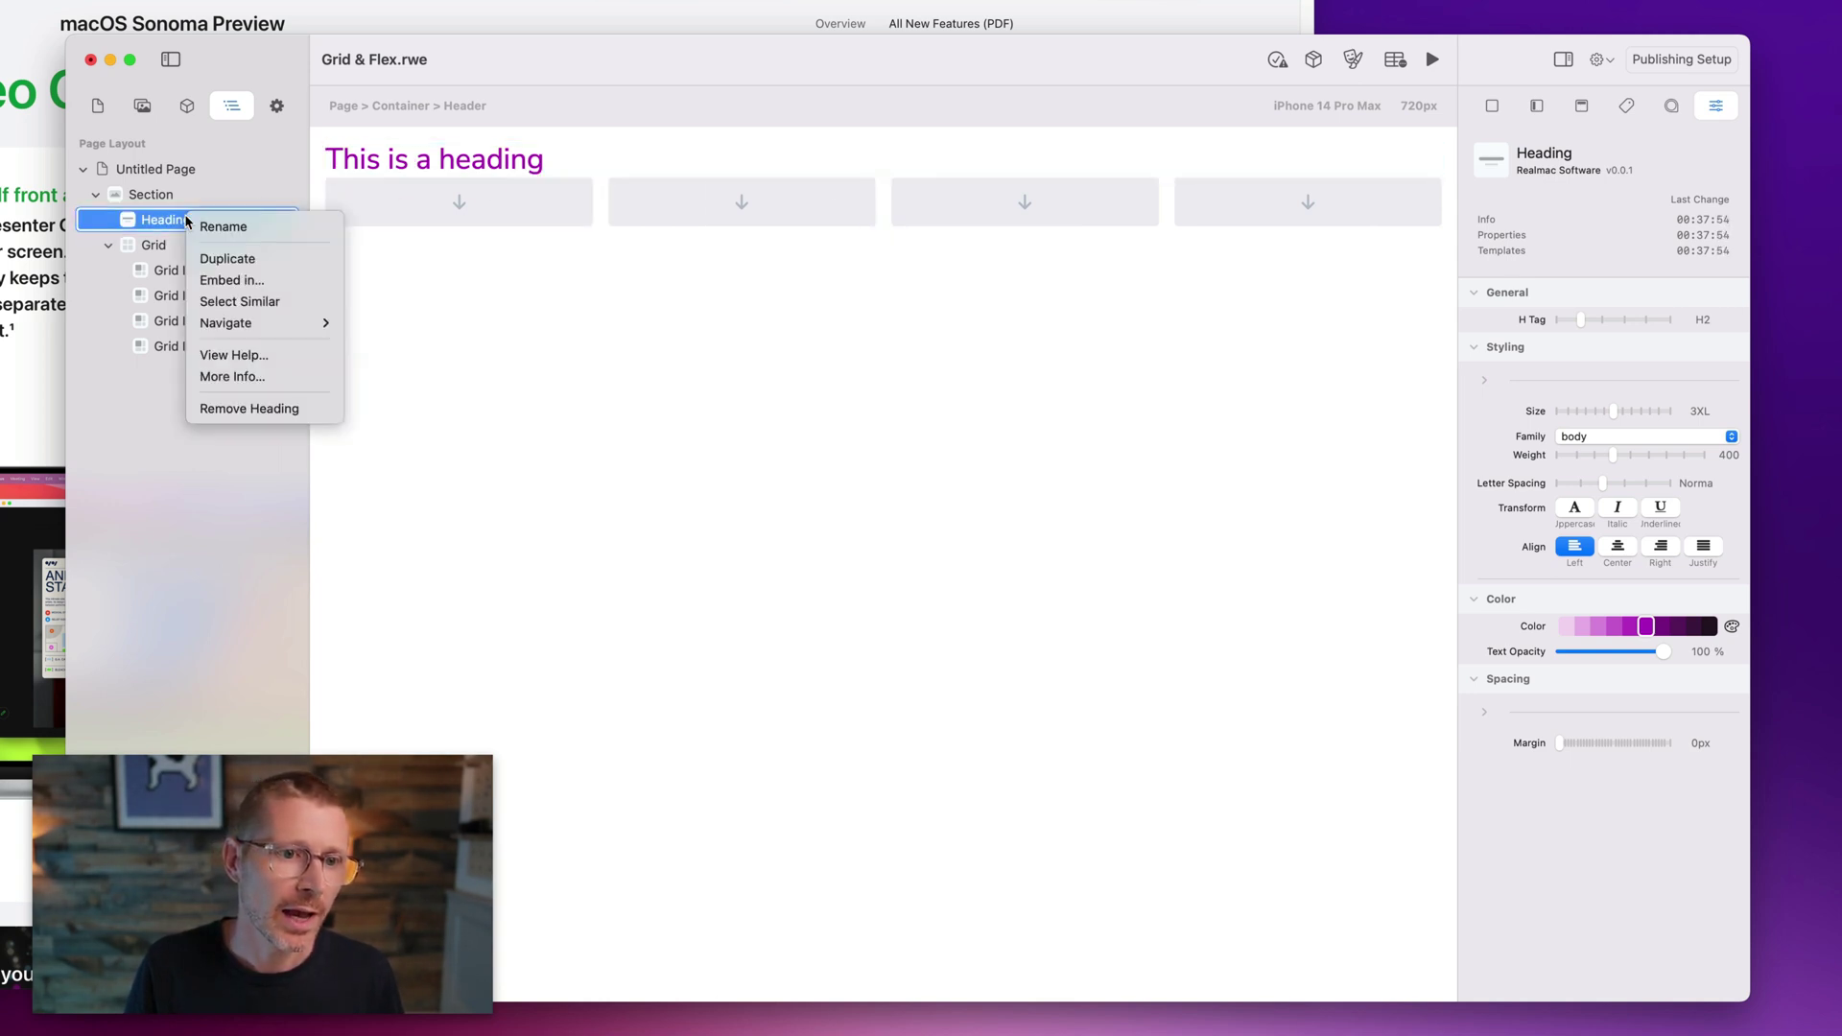
click(200, 251)
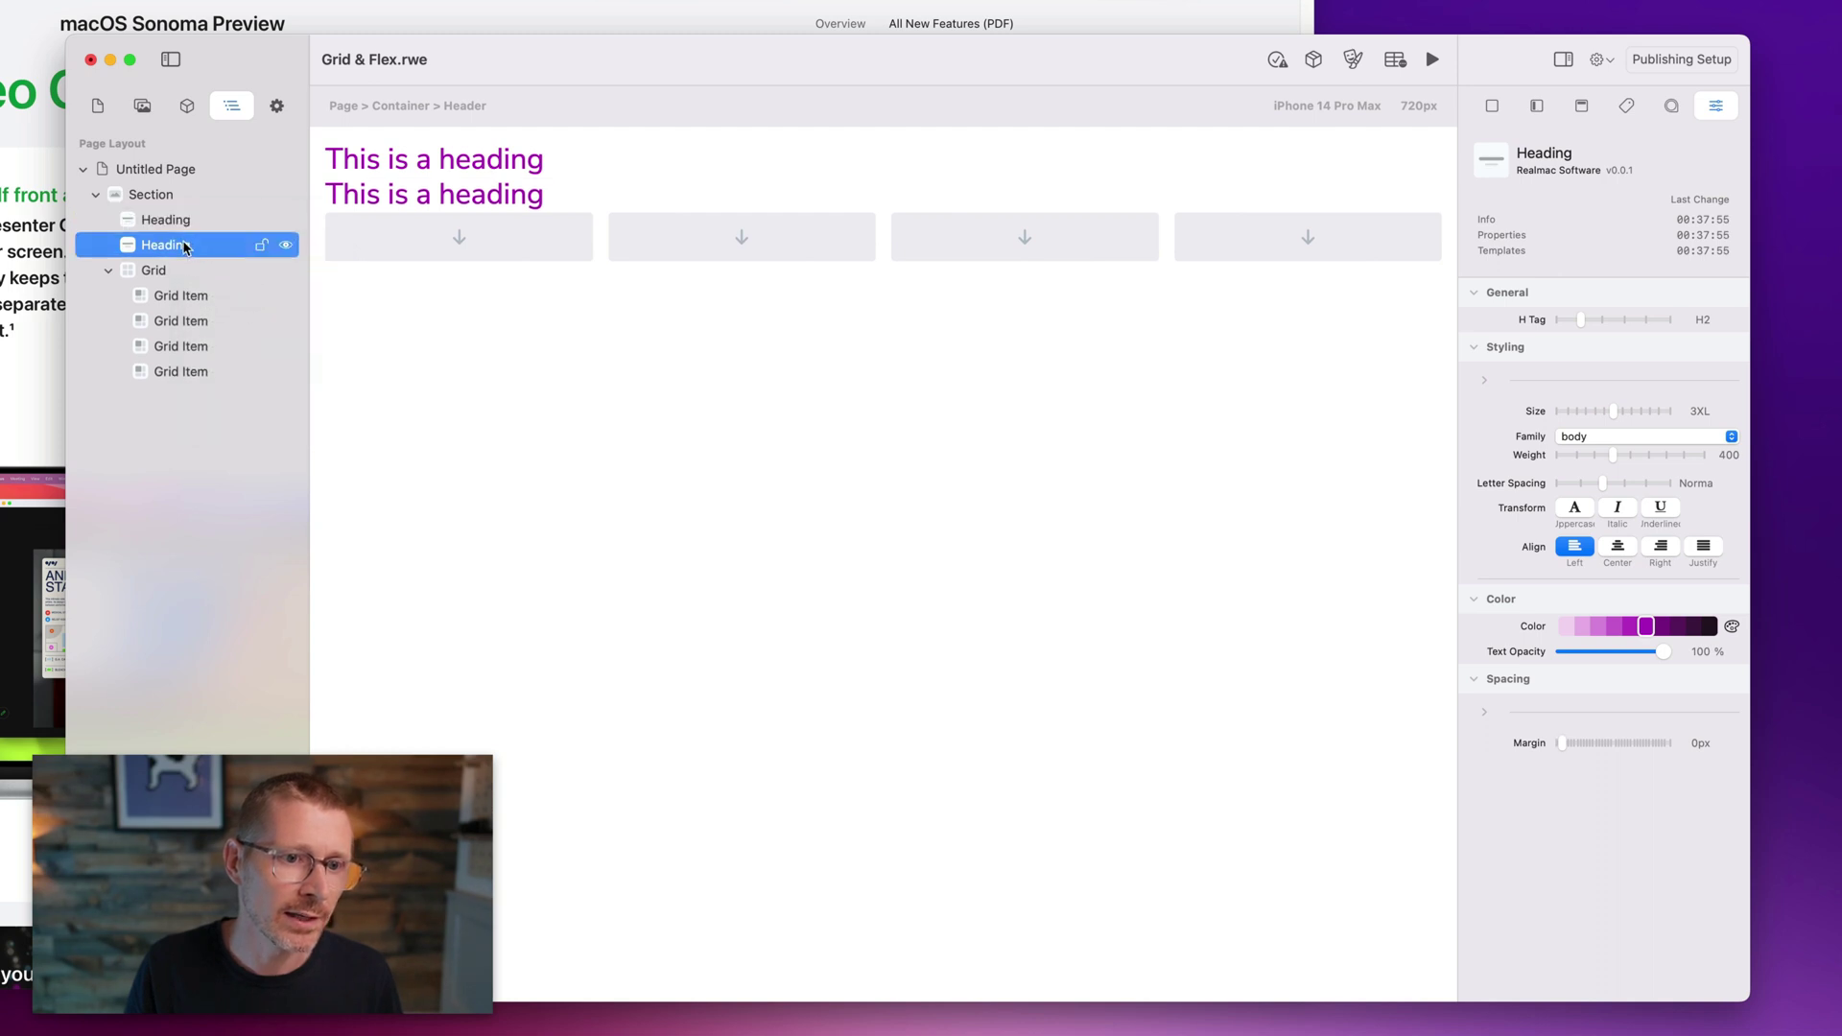
drag(191, 246, 240, 297)
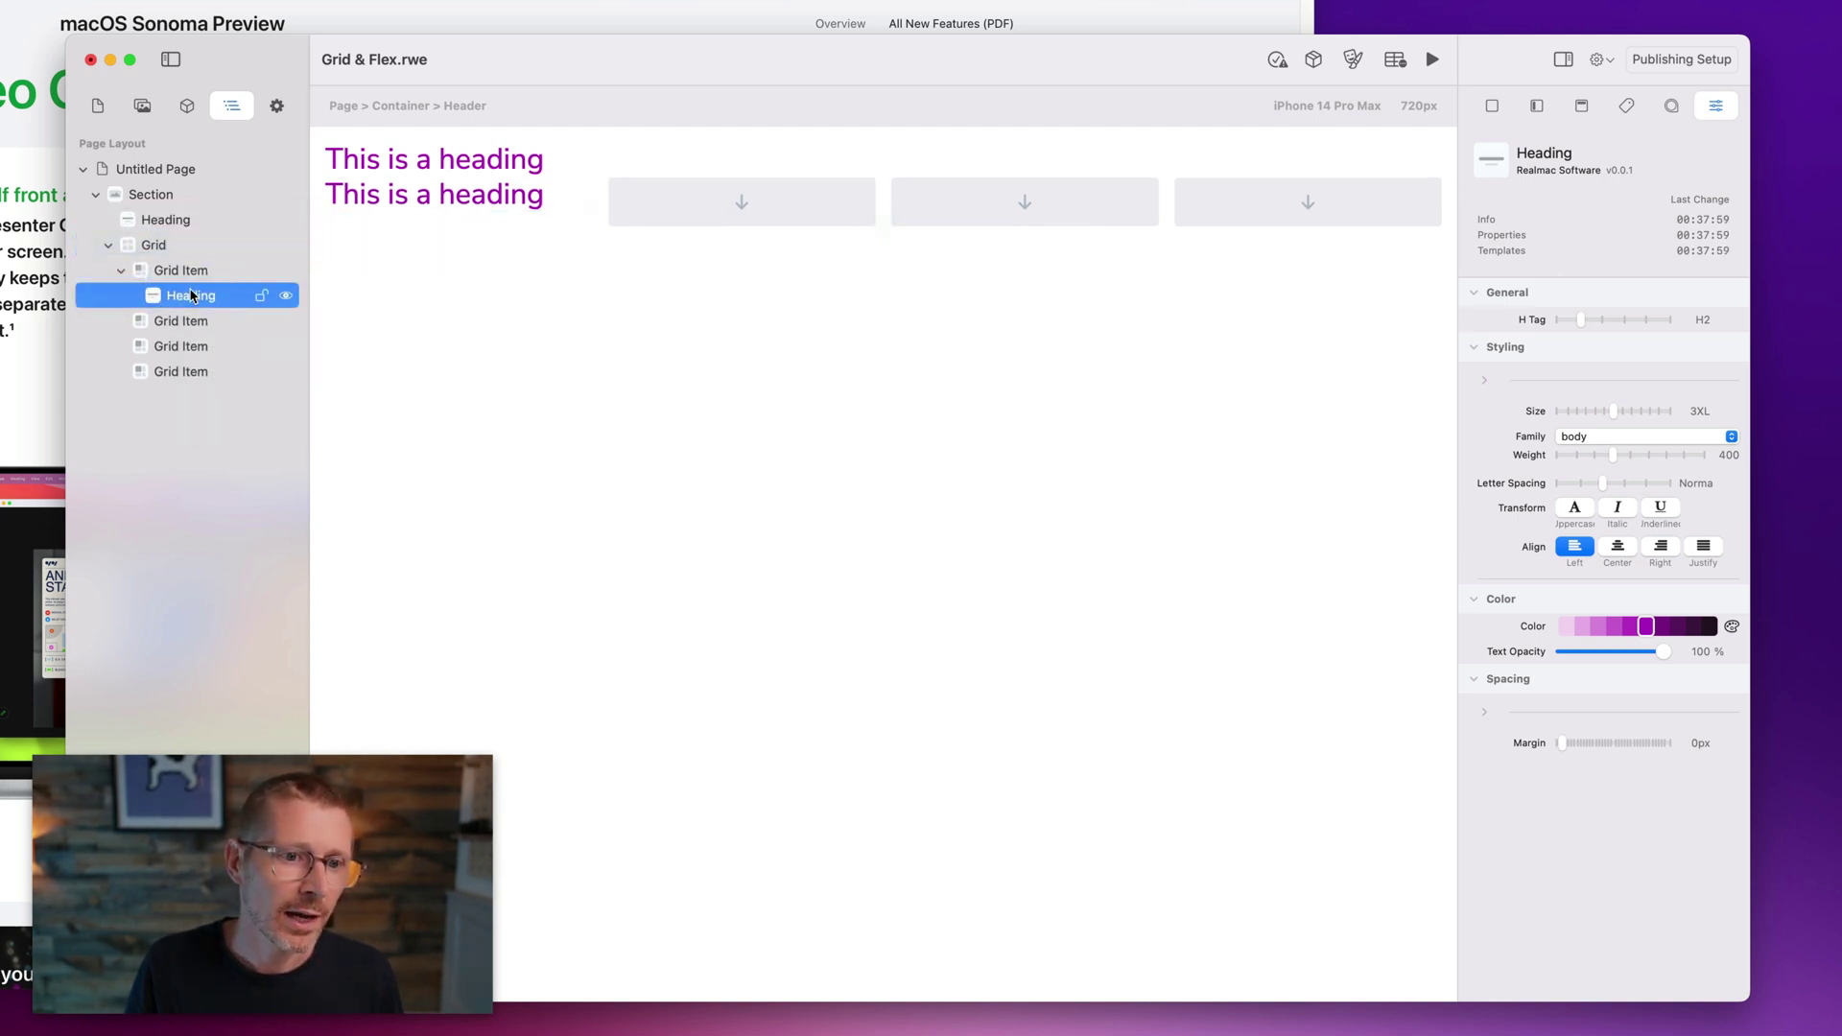
right_click(195, 293)
click(276, 338)
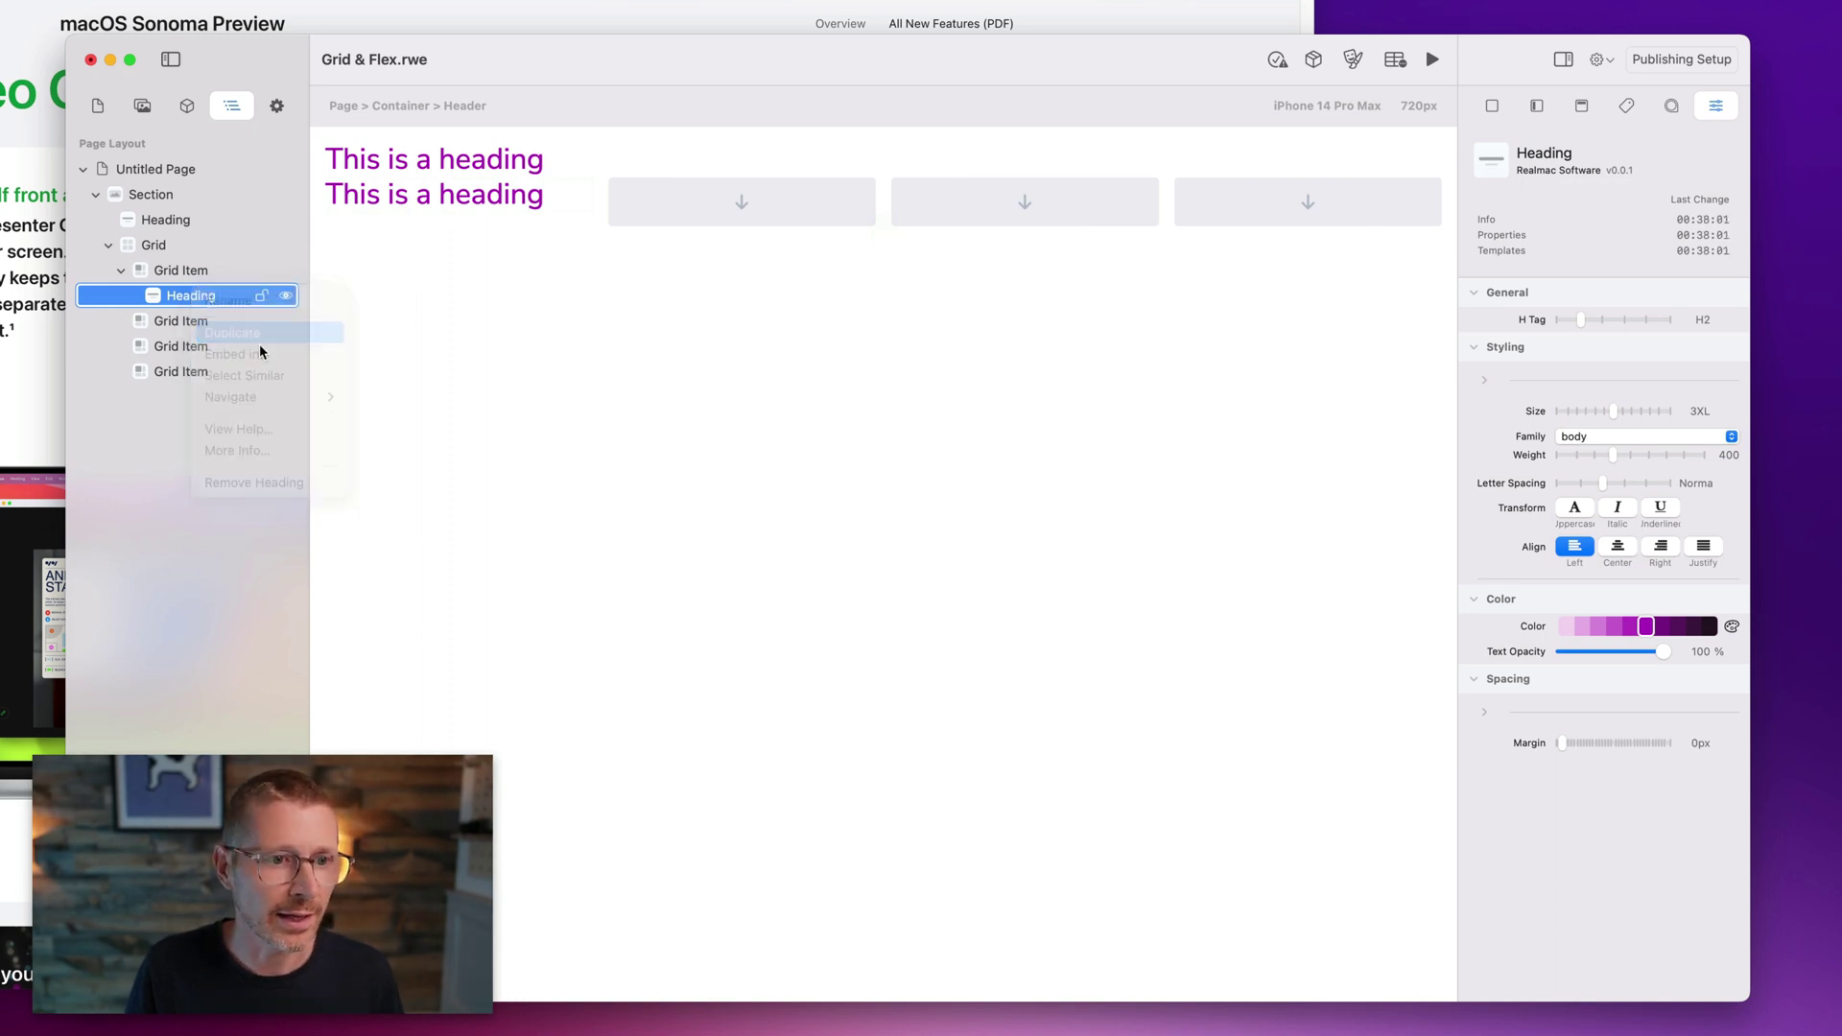
Replace the text of the heading above the grid with "Video Conferencing", copied from the Sonoma page in Safari.
click(30, 247)
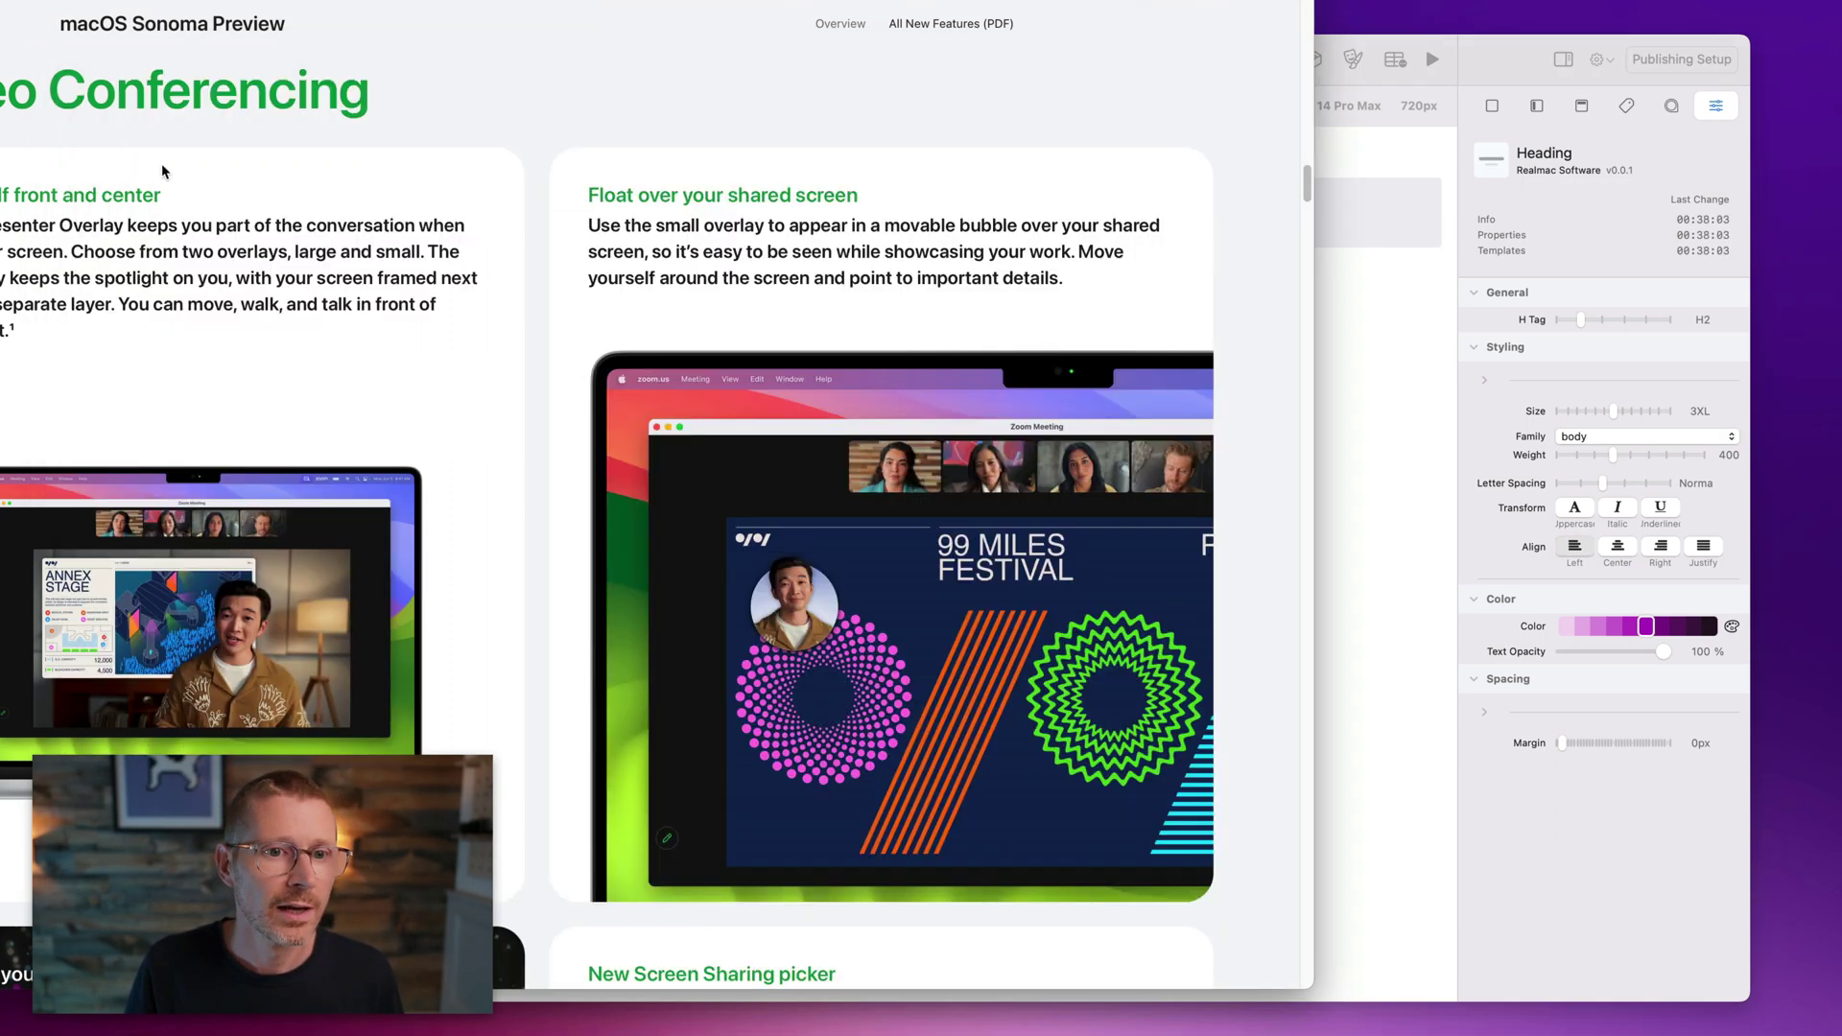
drag(422, 96, 2, 96)
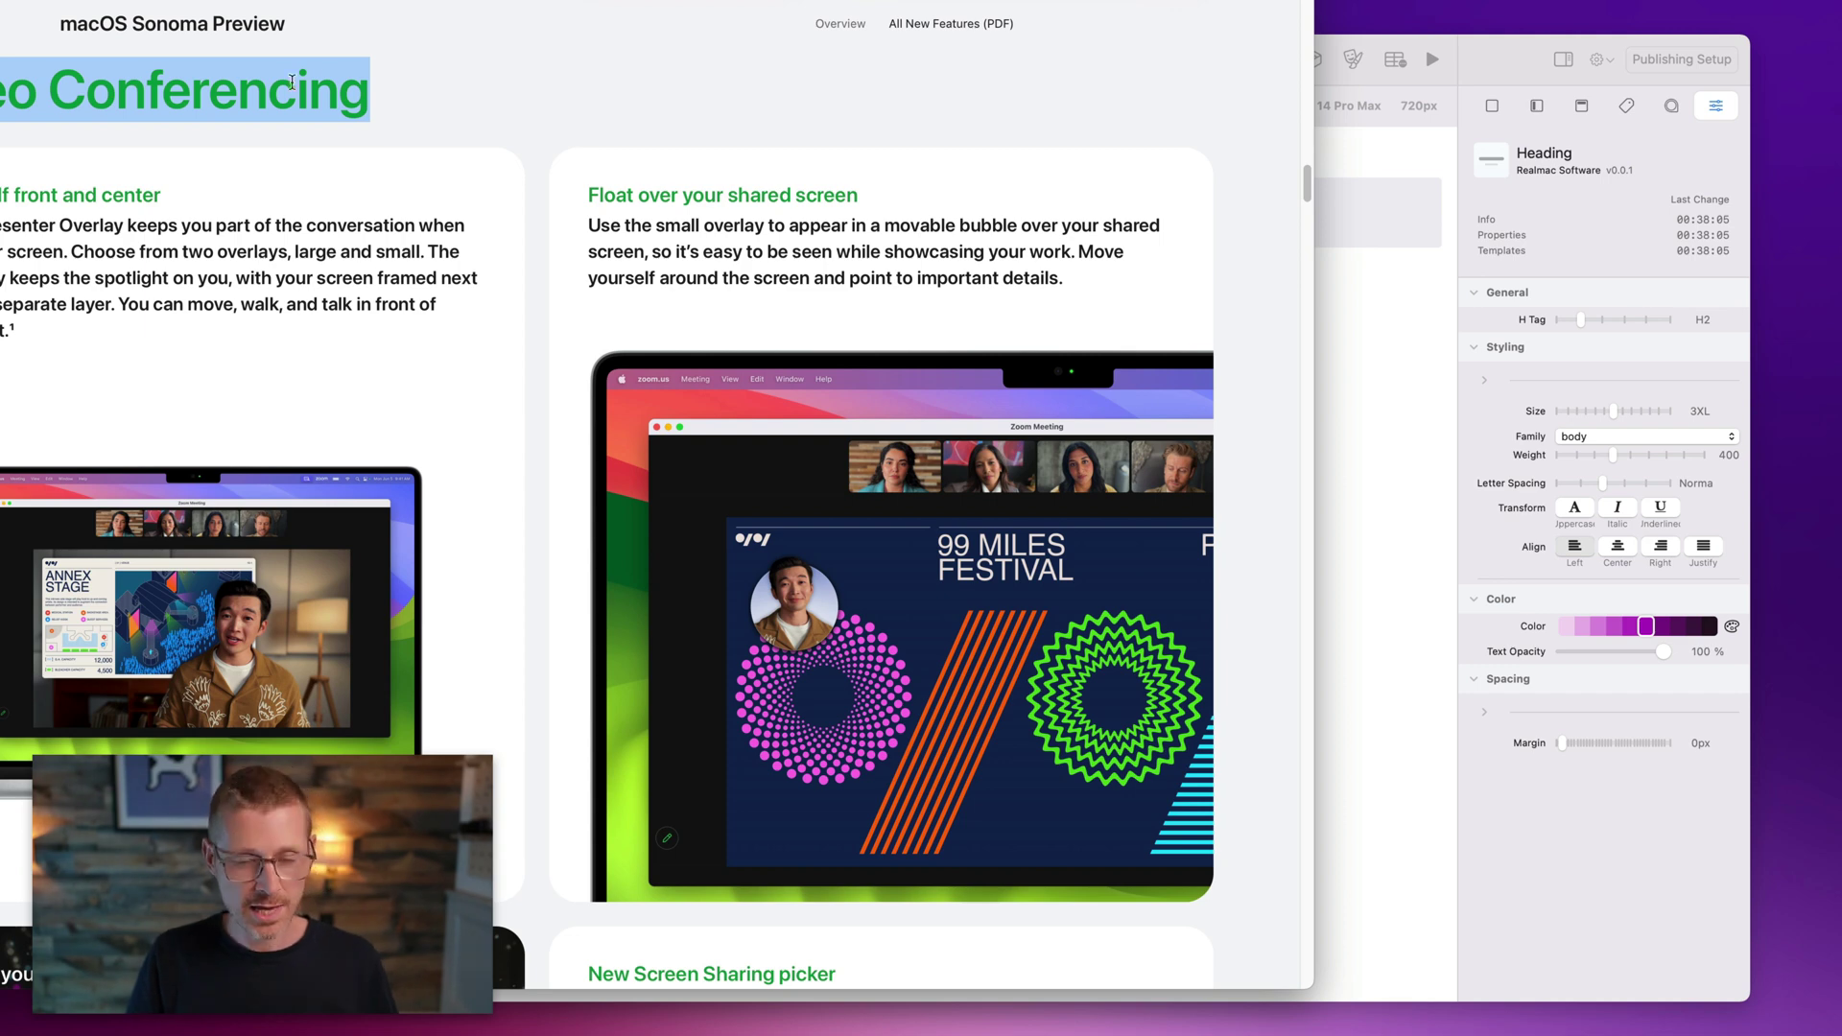
click(1447, 182)
click(508, 161)
double_click(509, 161)
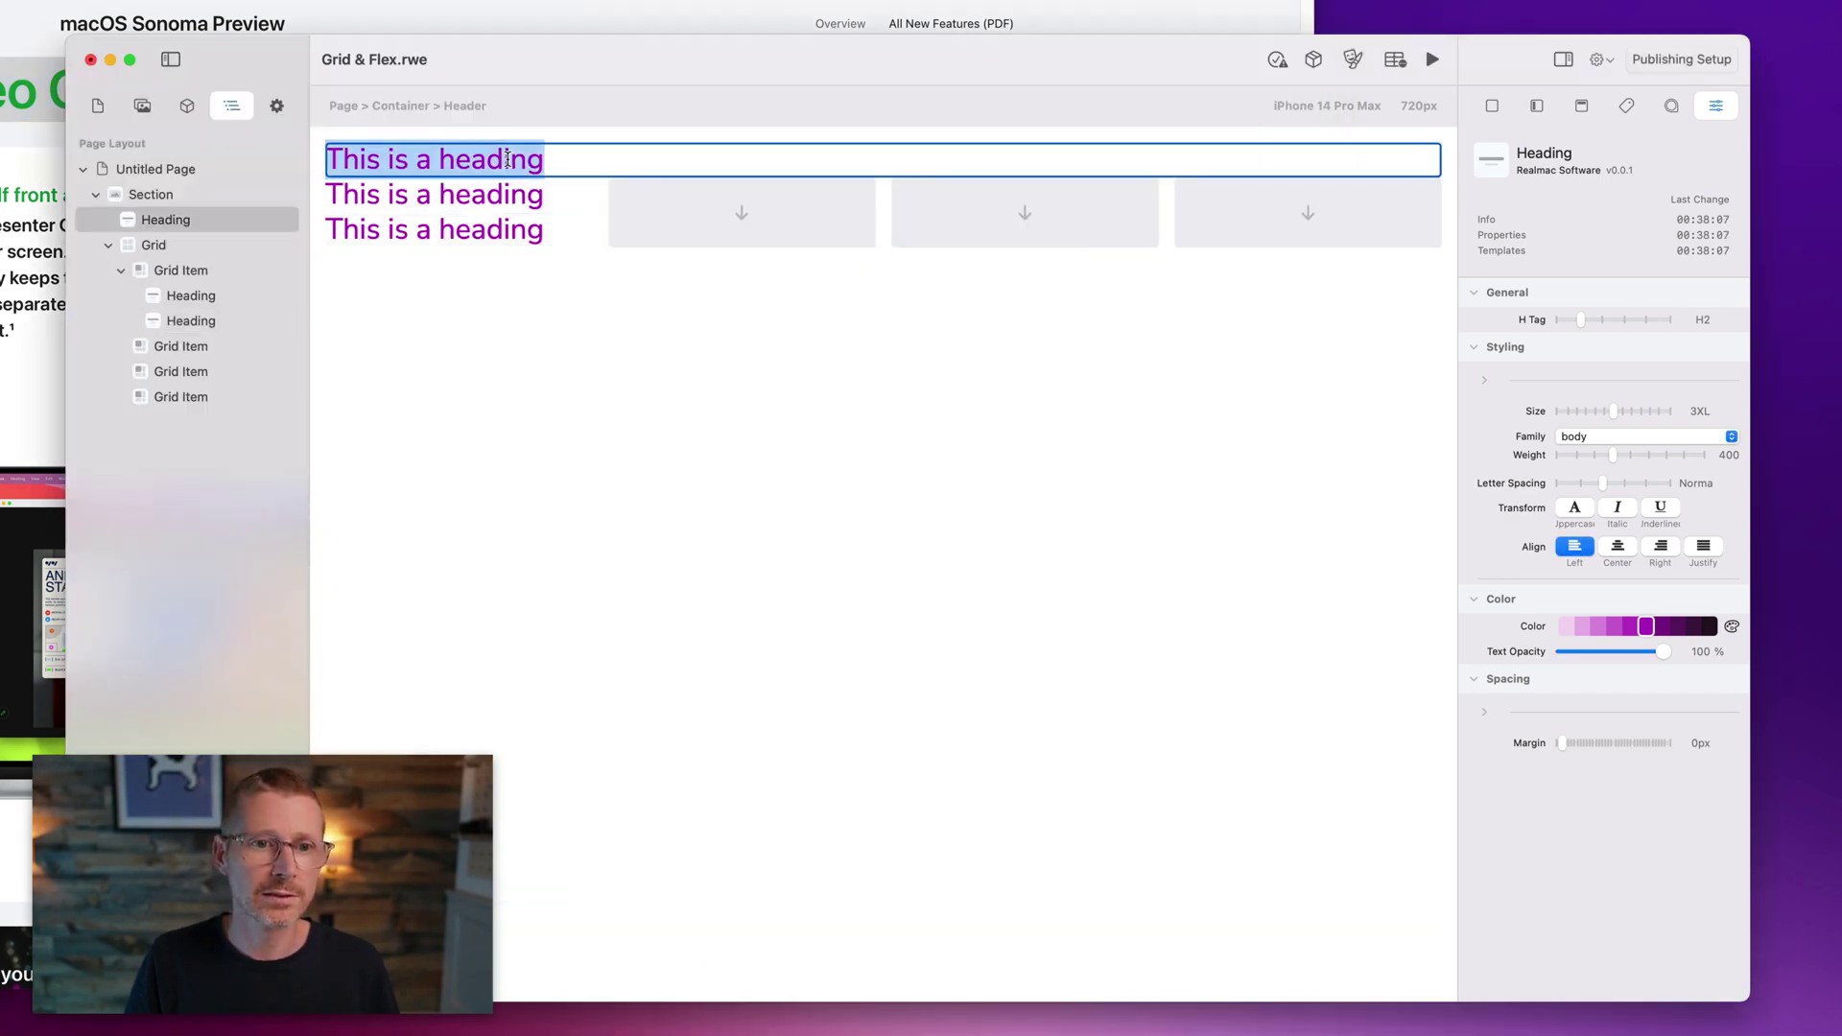
text(Video Conferencing)
Replace the first grid item's upper heading text with "Put yourself front and center", copied from the Sonoma page in Safari.
click(20, 230)
drag(167, 196, 2, 197)
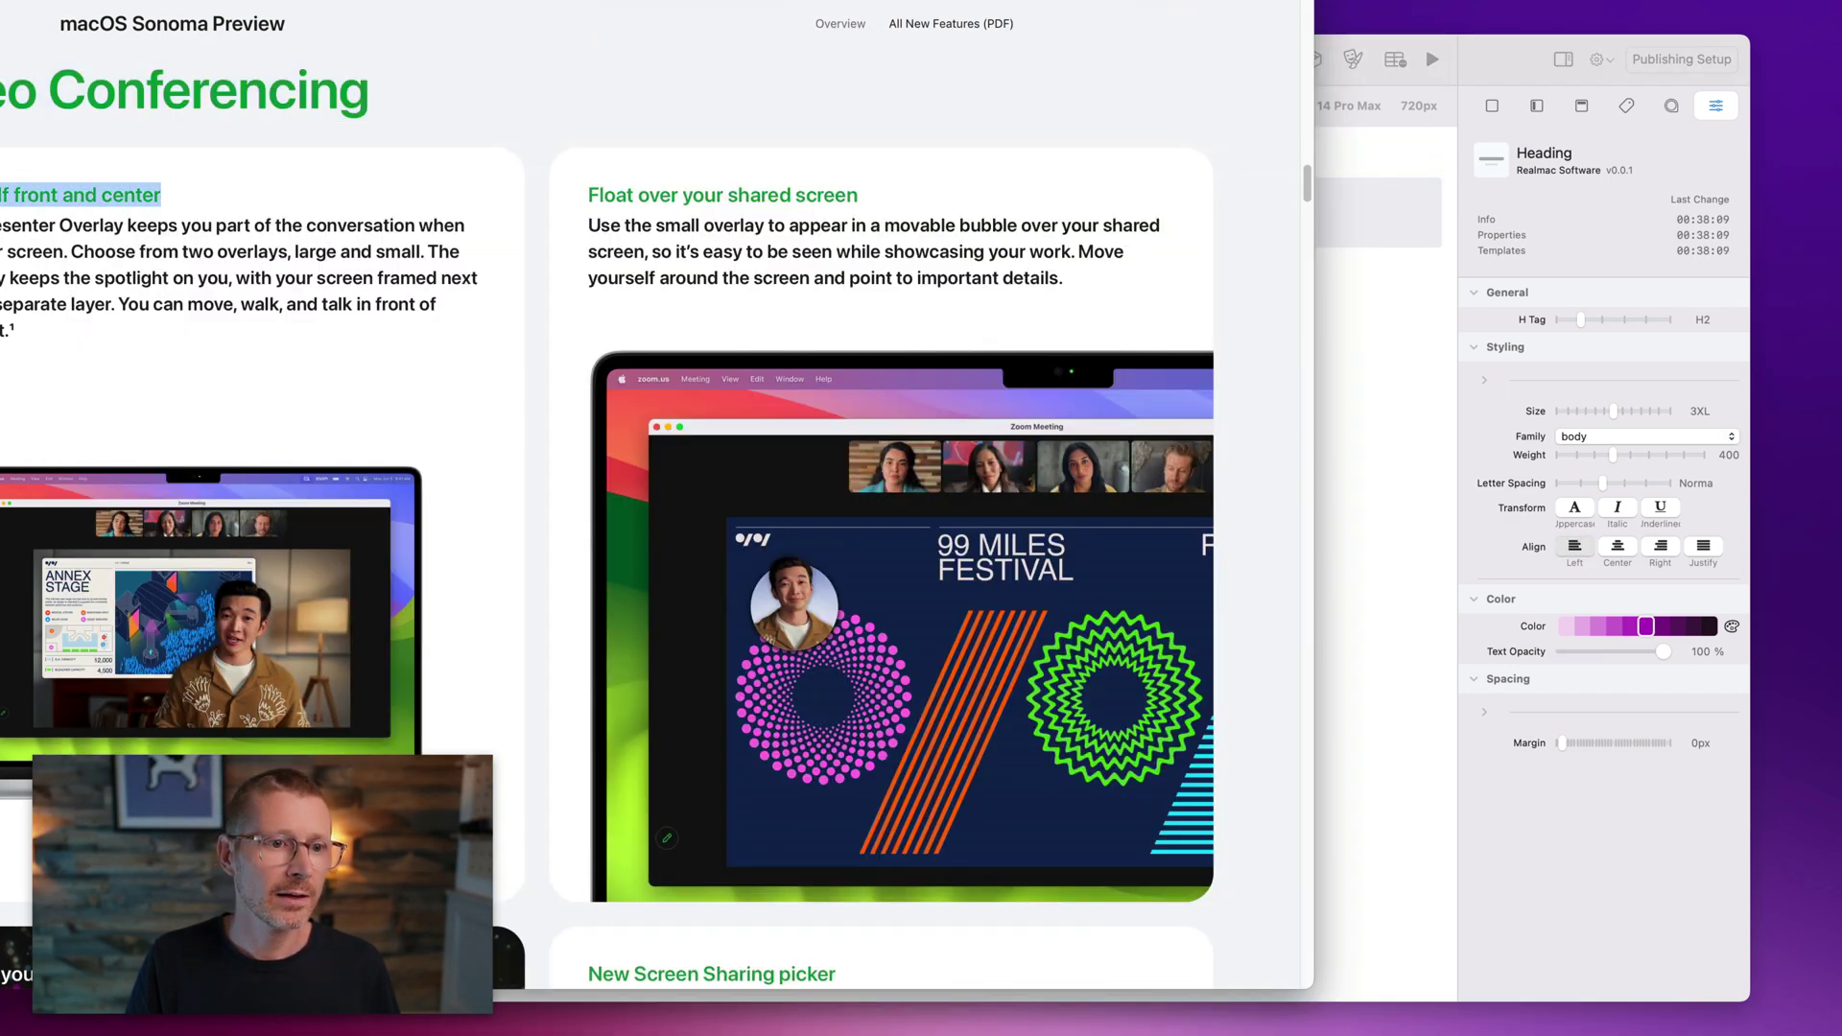
click(1319, 415)
click(545, 196)
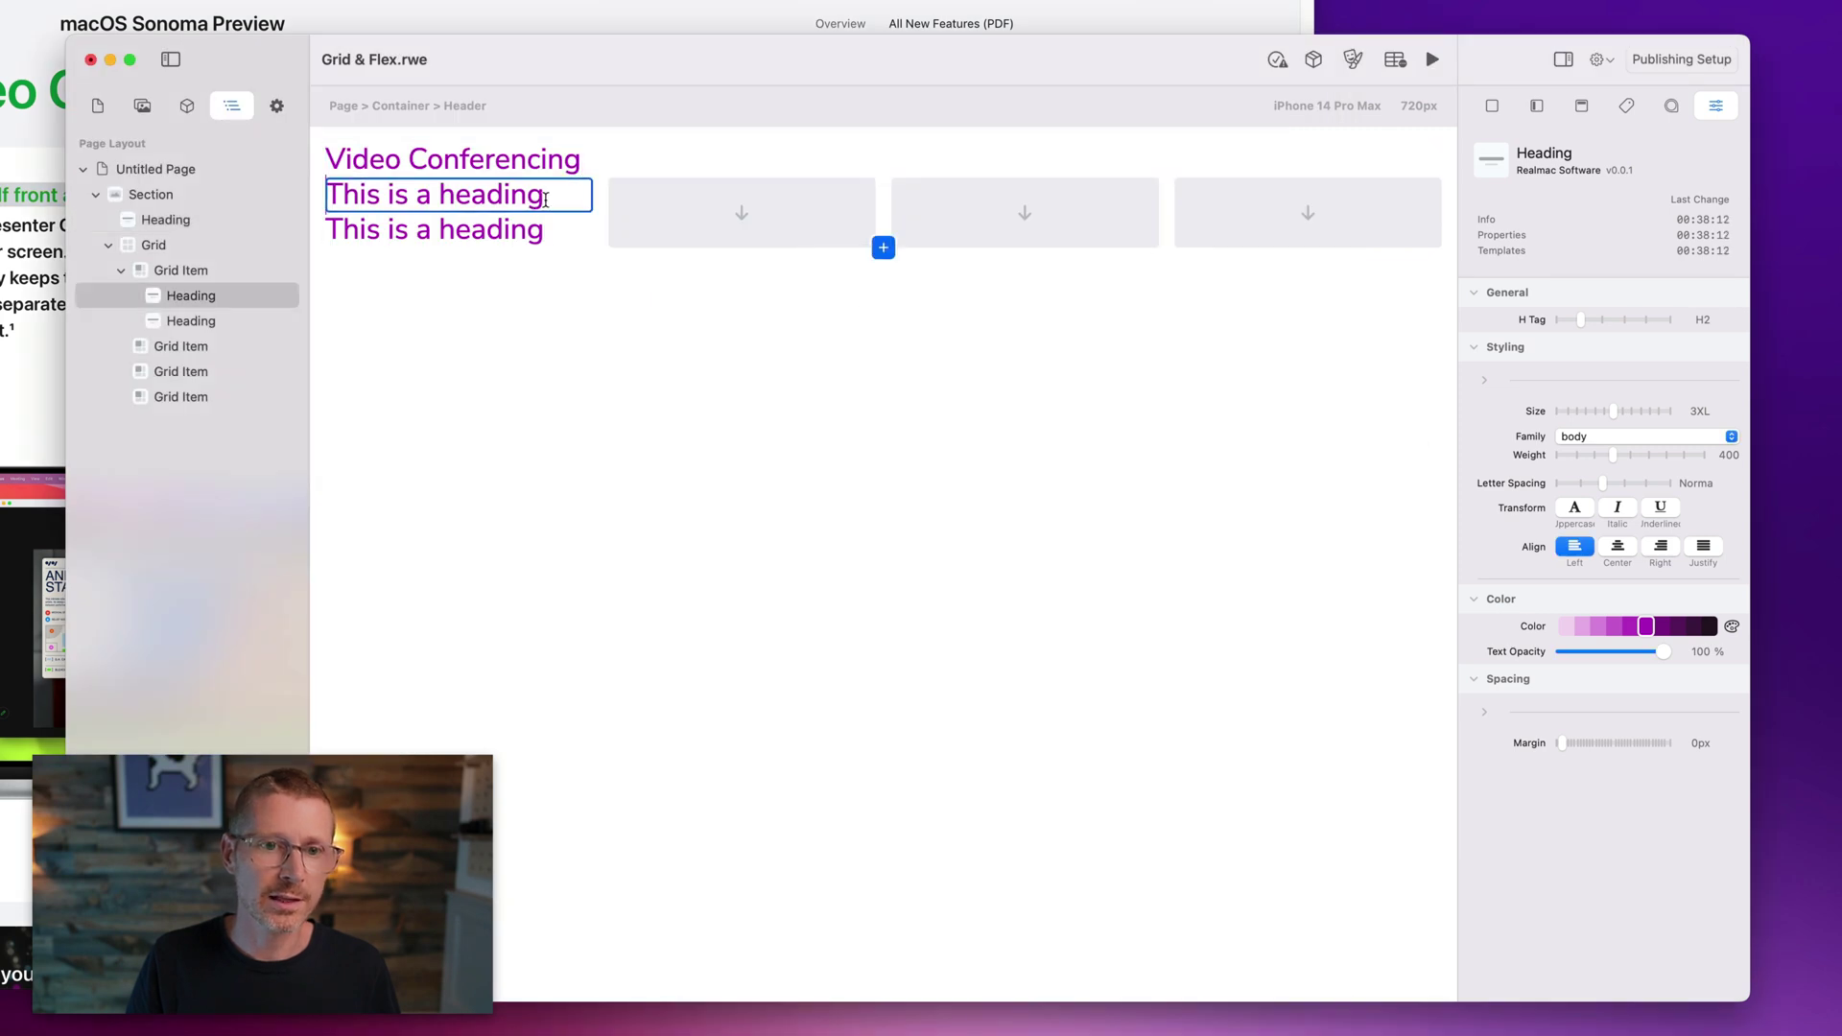
double_click(545, 197)
text(Put yourself front and center)
Replace the first grid item's lower heading text with the Presenter Overlay paragraph copied from the Sonoma page in Safari.
click(4, 334)
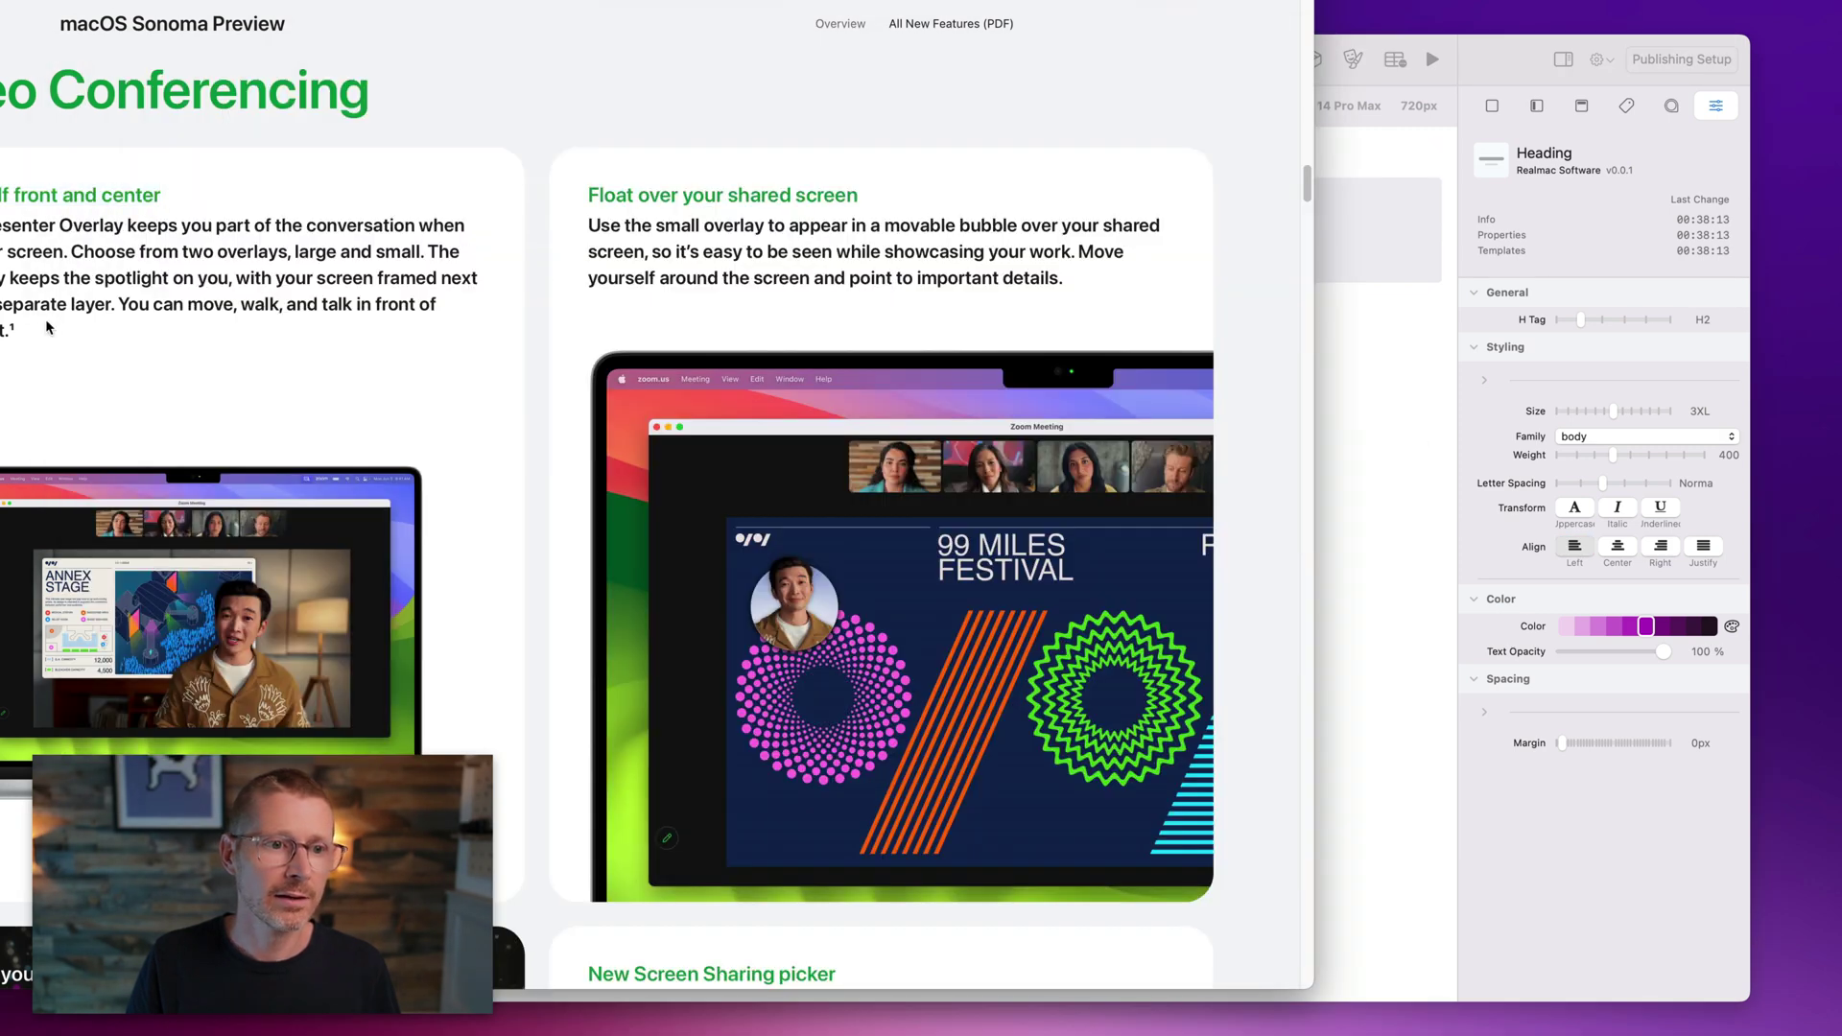
triple_click(5, 328)
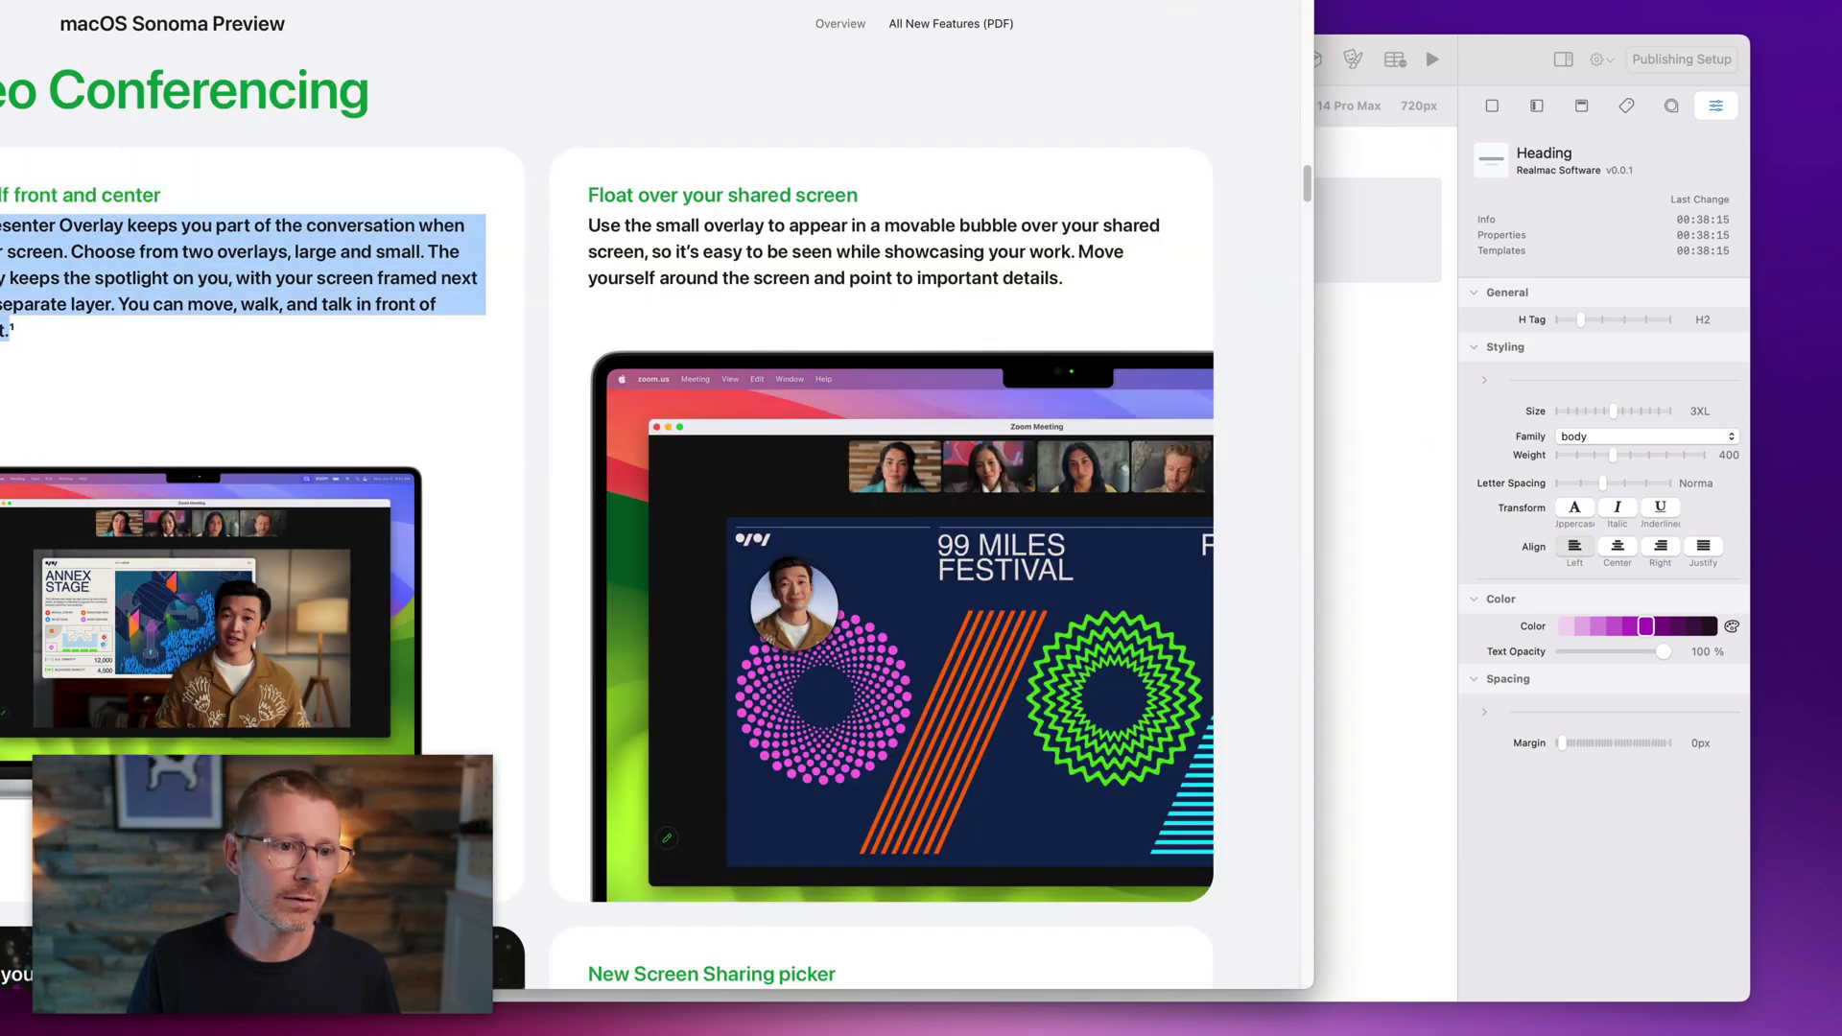
key(super+c)
click(1541, 464)
double_click(567, 275)
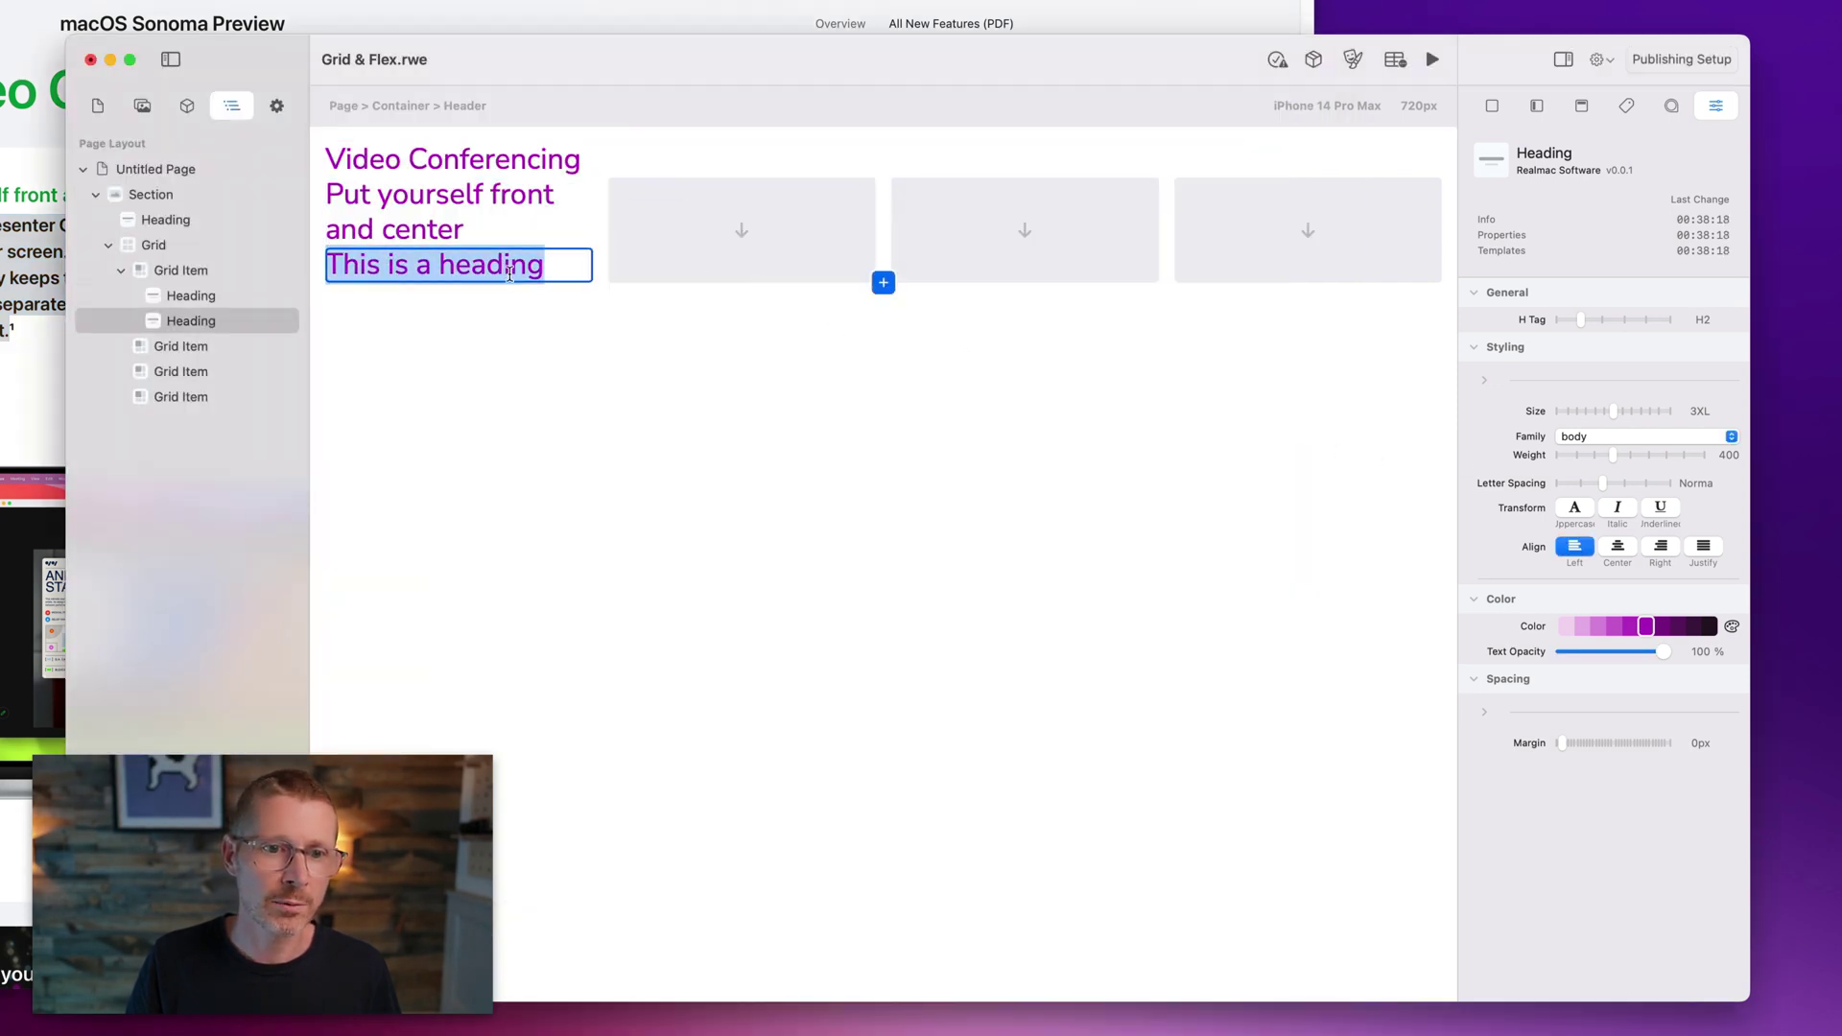
key(super+v)
click(745, 329)
Change the theme's primary color to the green sampled from the Sonoma page's heading text, and close the theme settings.
click(484, 158)
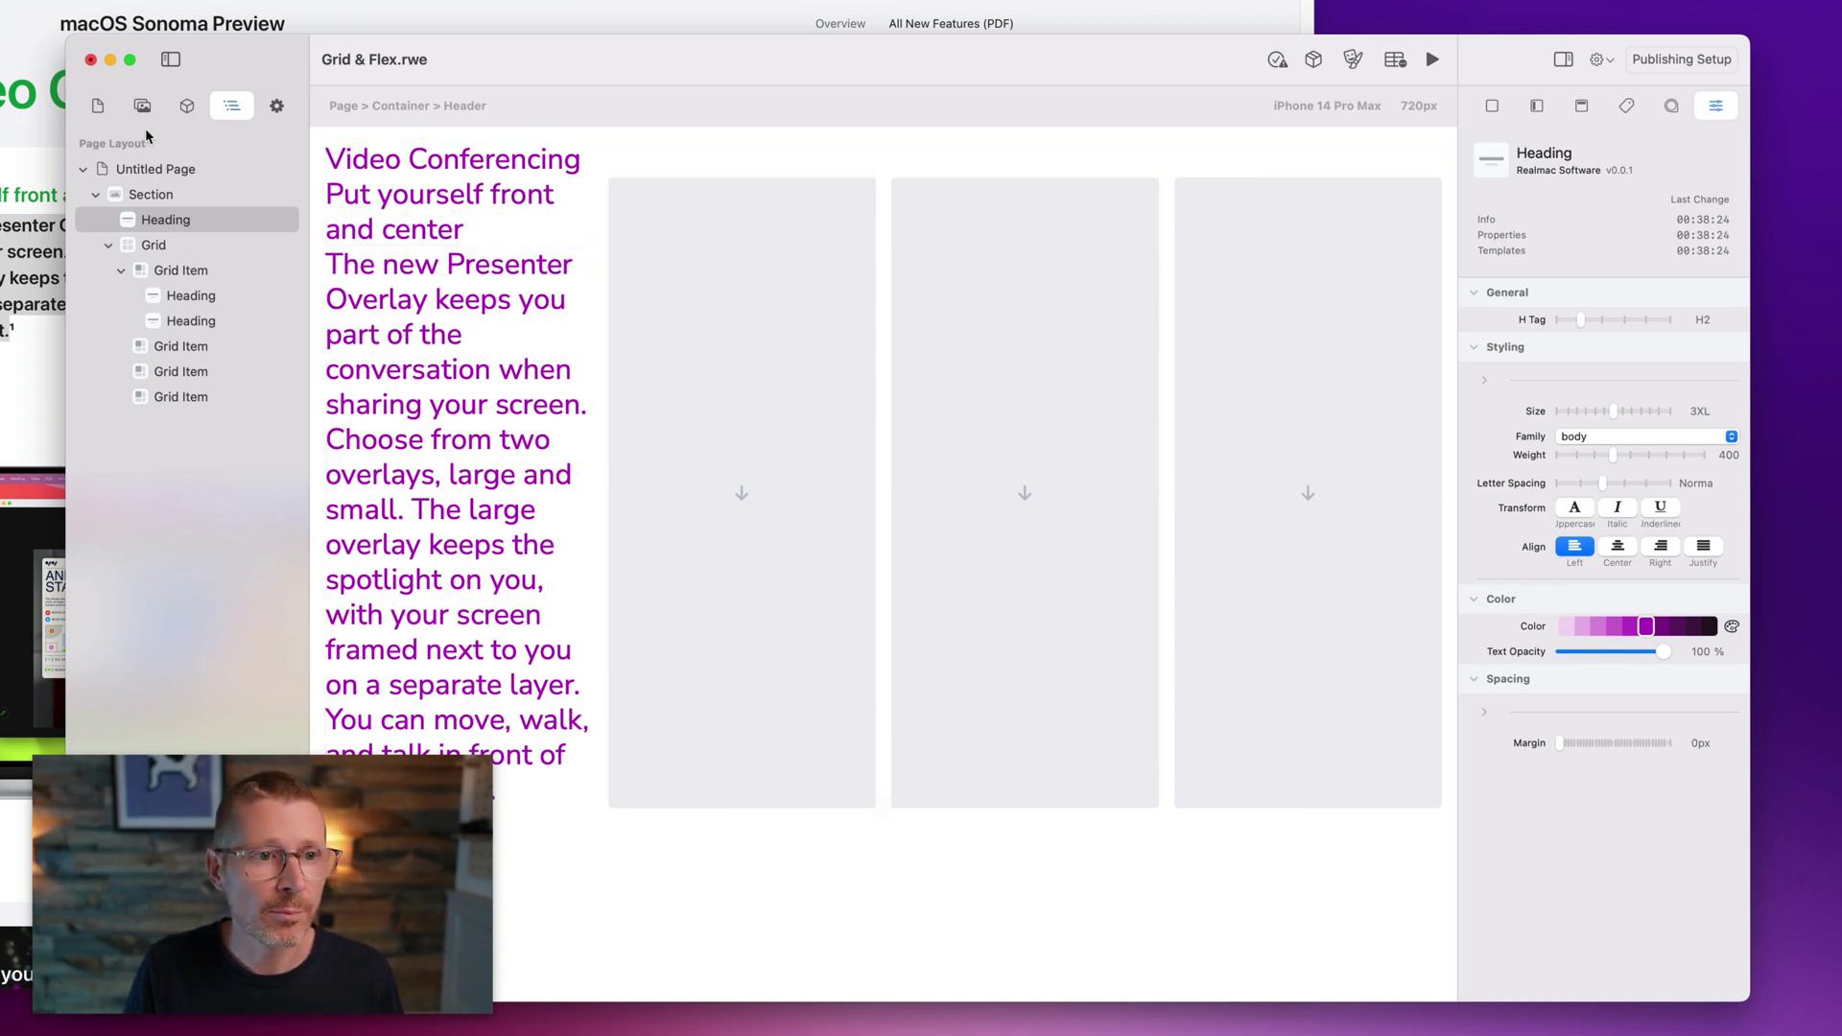
click(1352, 59)
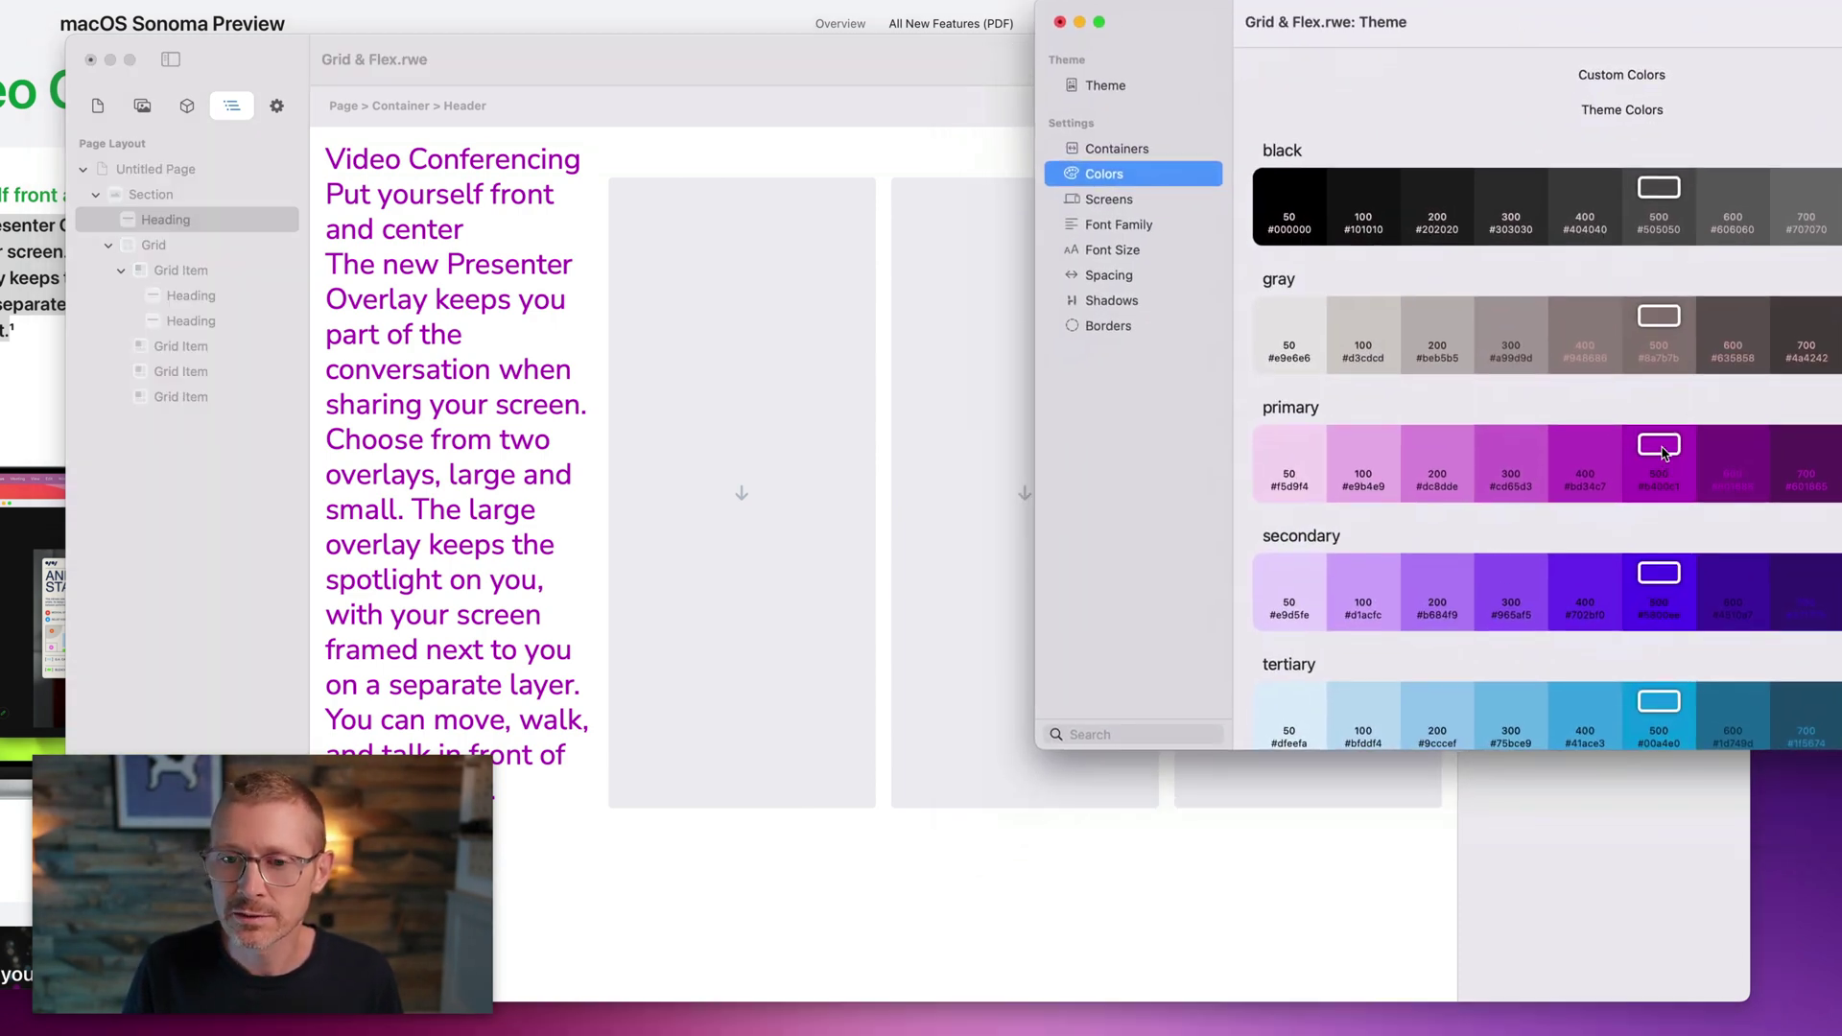
click(1659, 447)
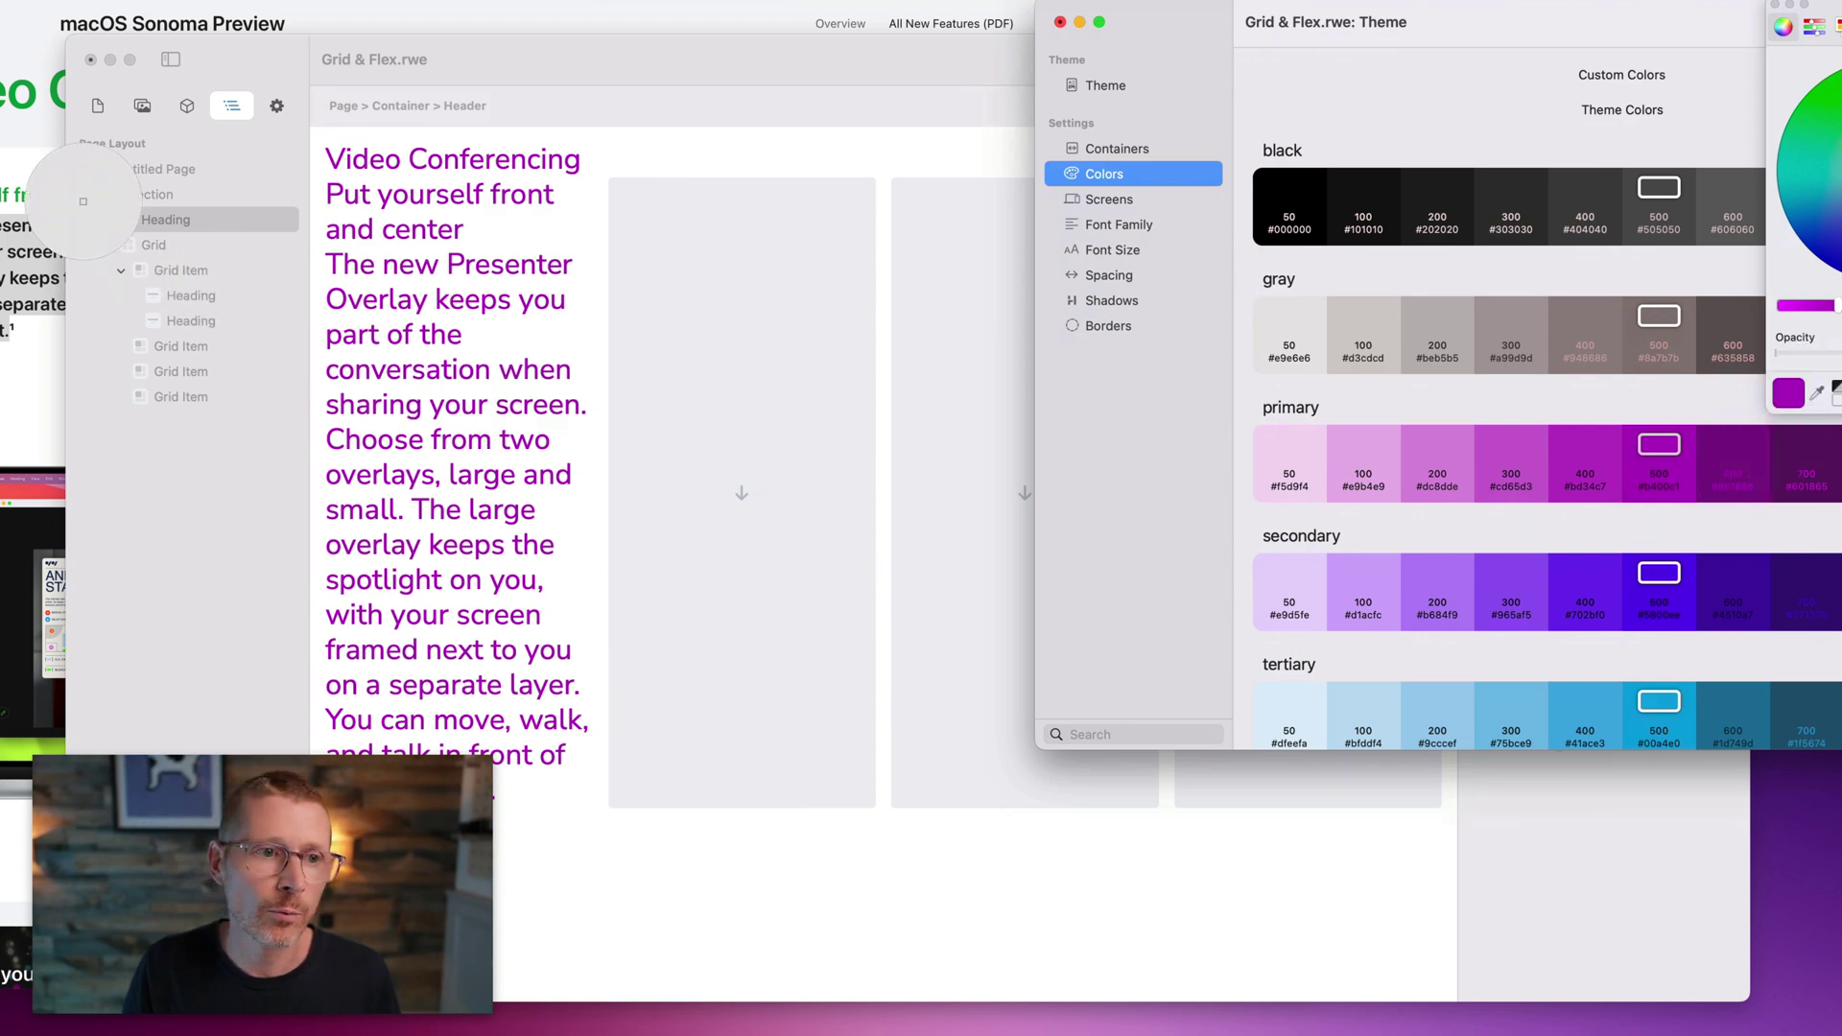
click(29, 196)
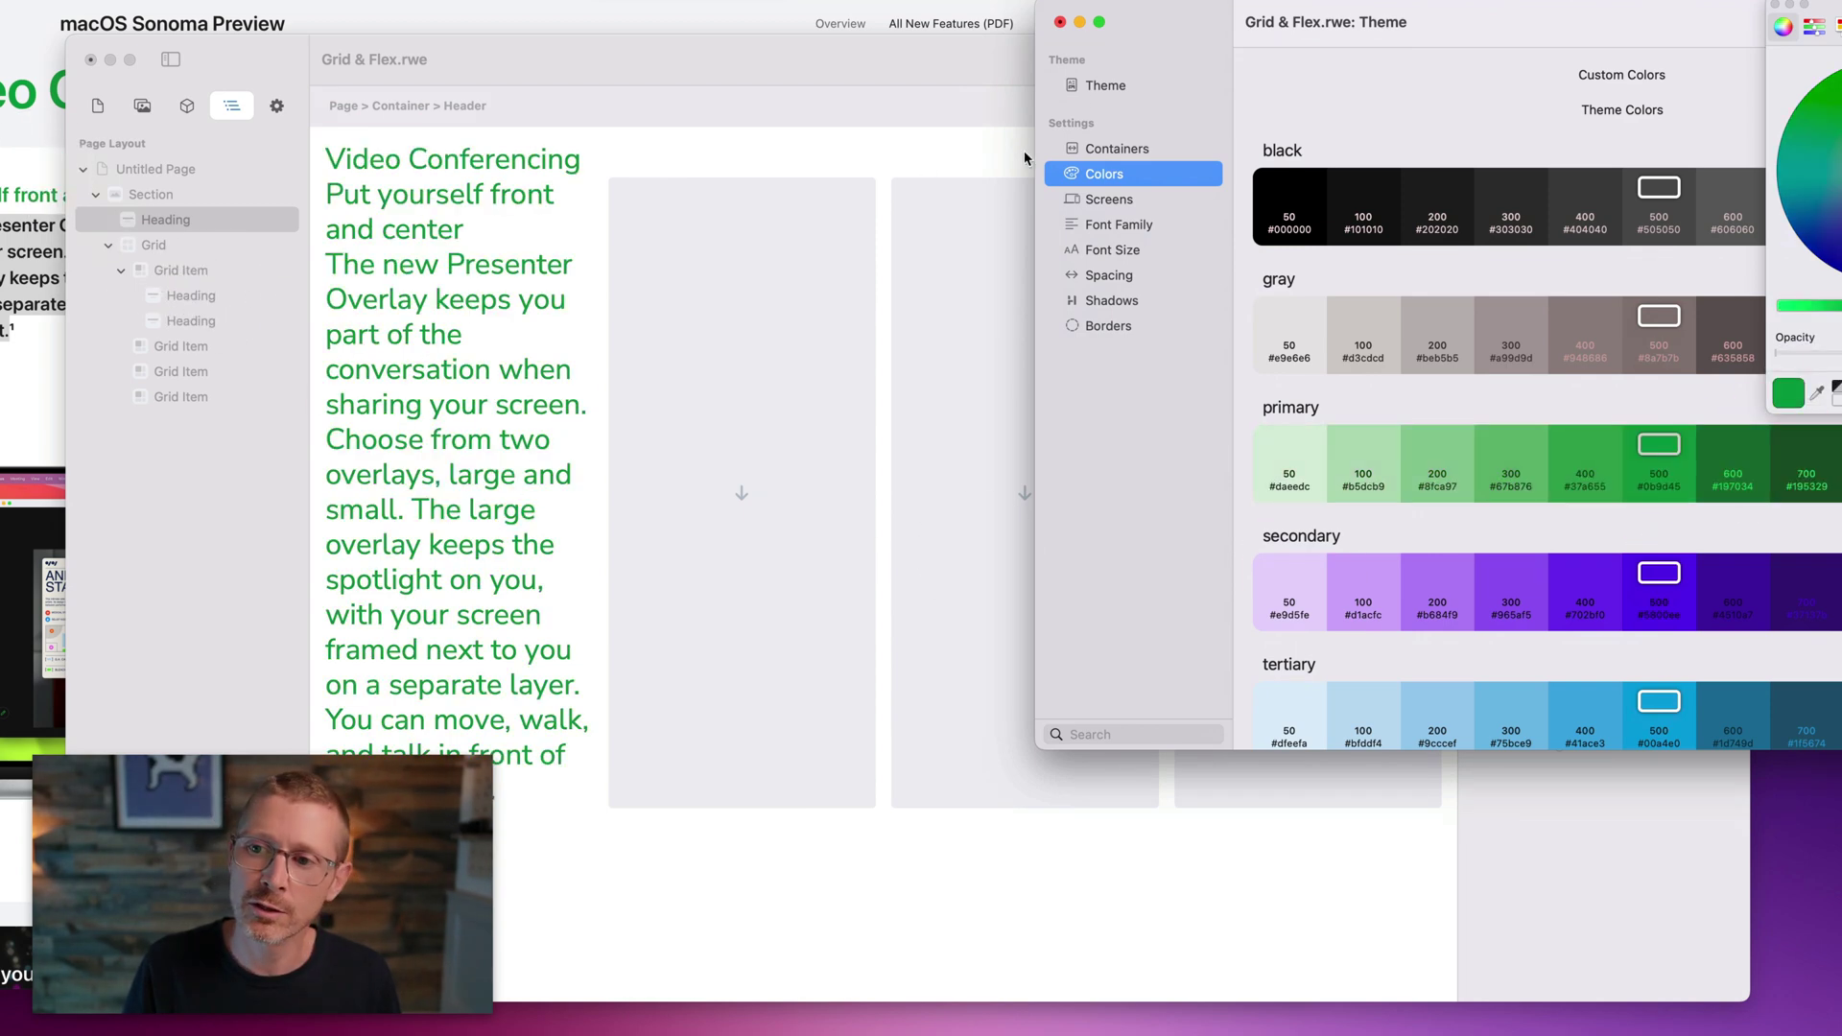
click(1775, 4)
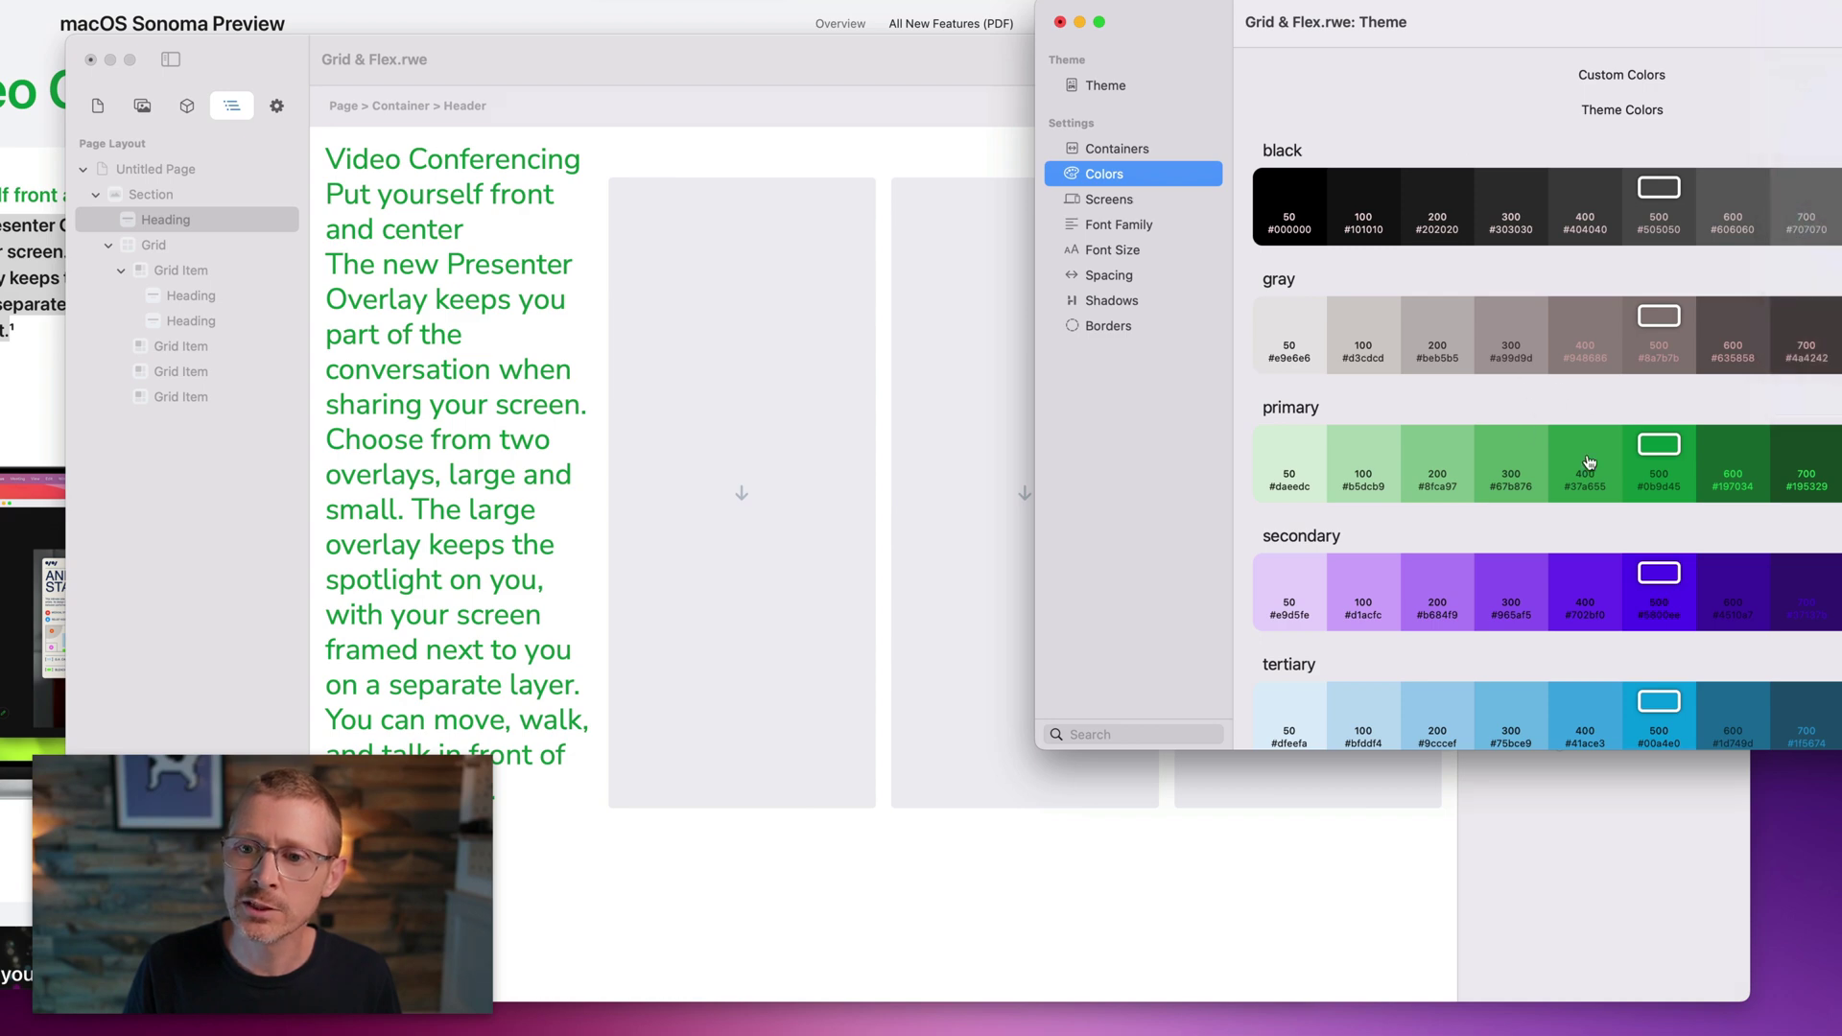
click(1059, 23)
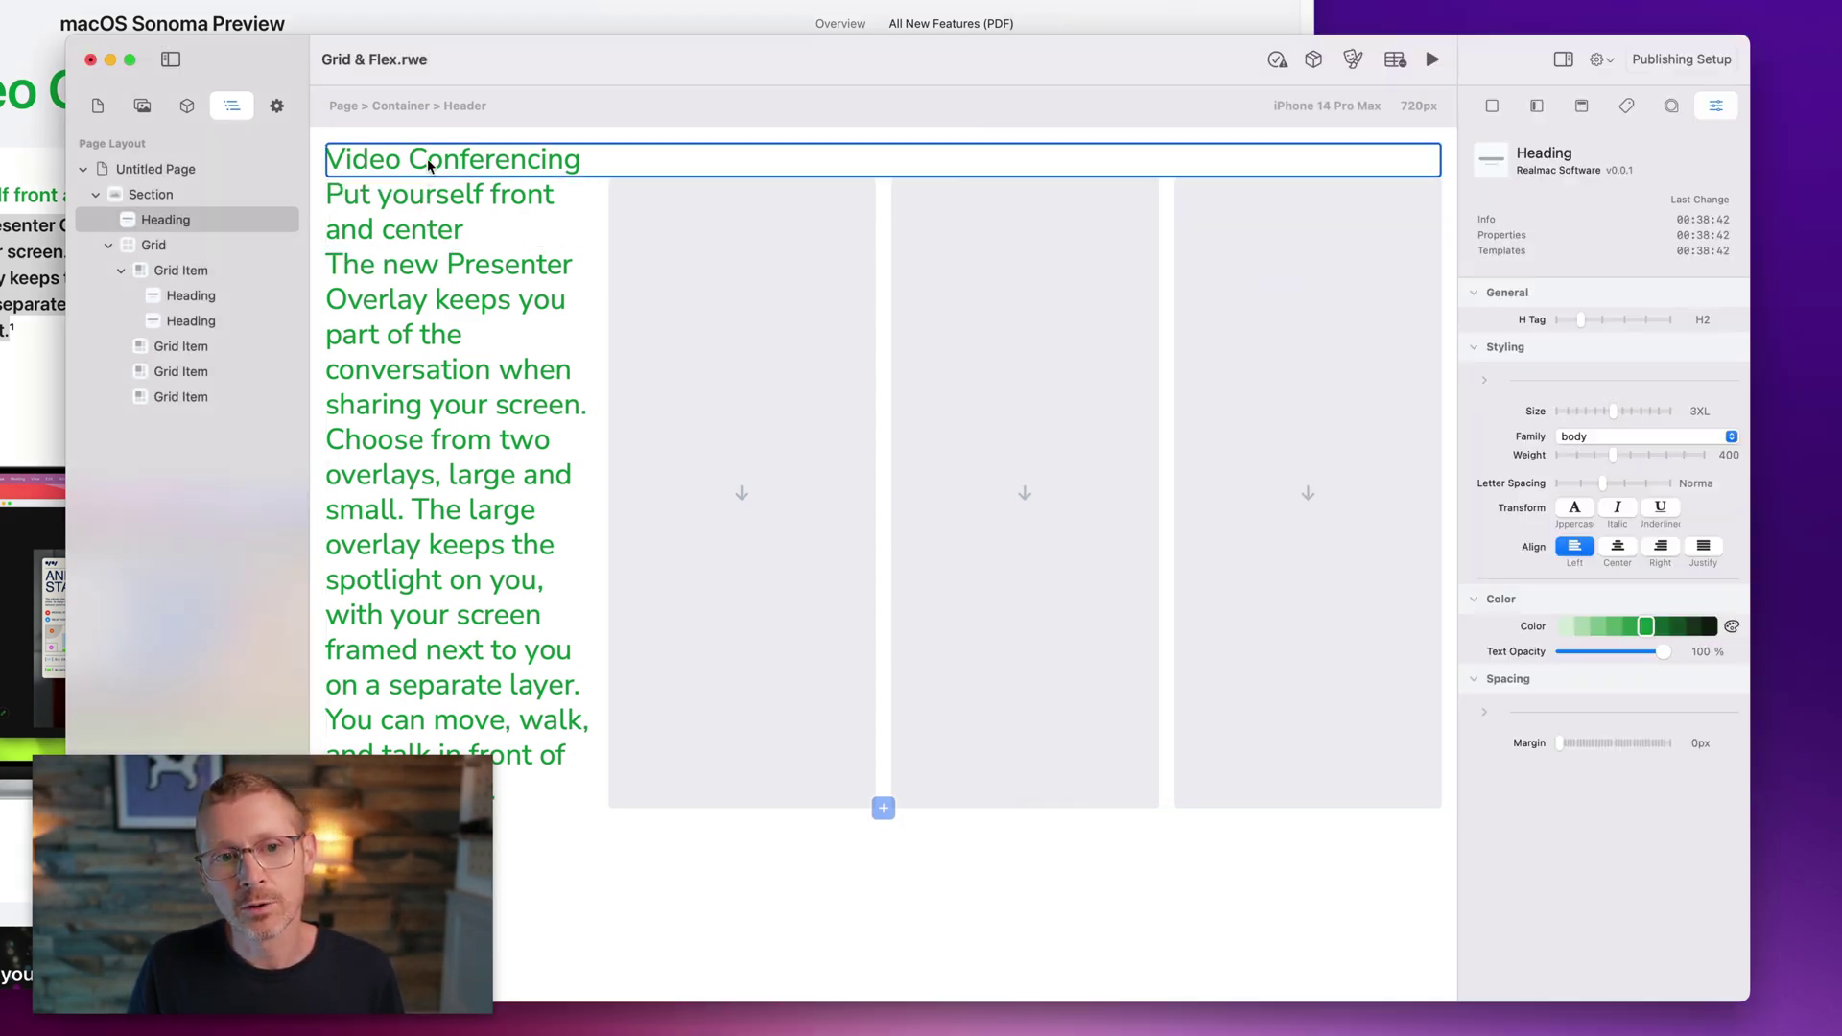
Set the text size of the "Video Conferencing" heading to 5XL.
click(424, 199)
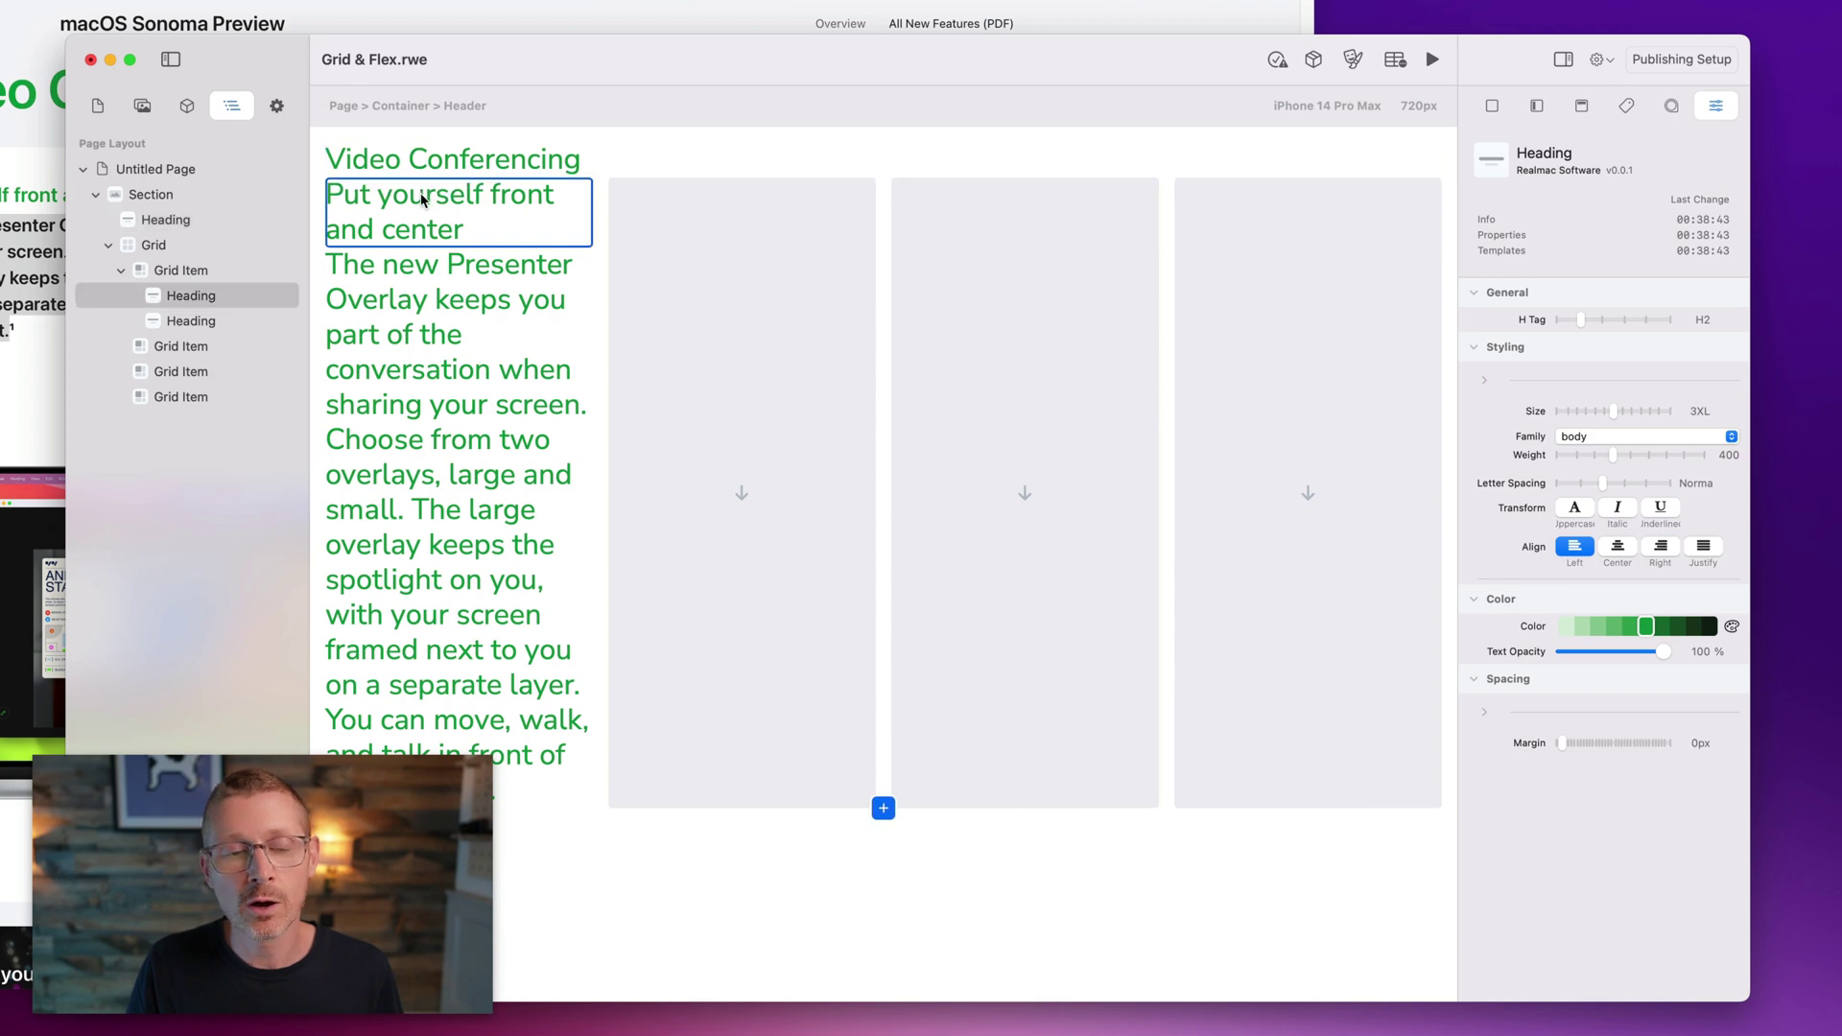
click(418, 347)
click(465, 170)
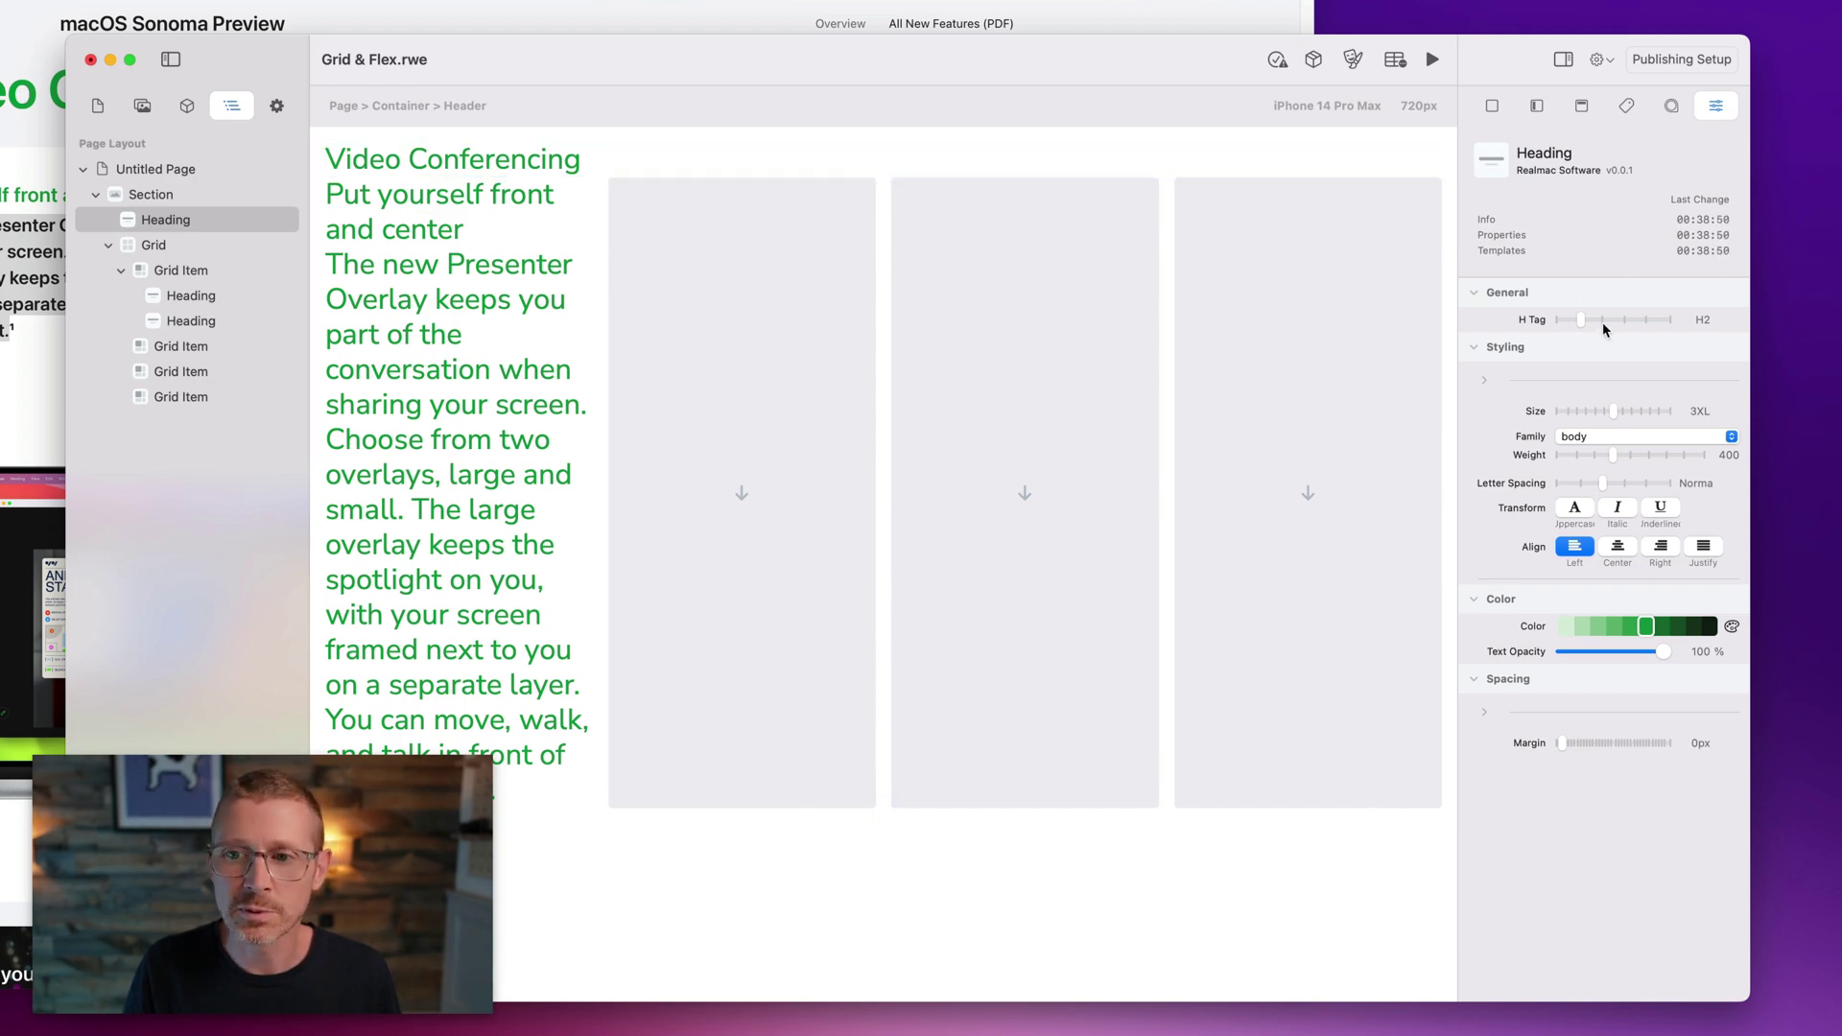
click(1628, 411)
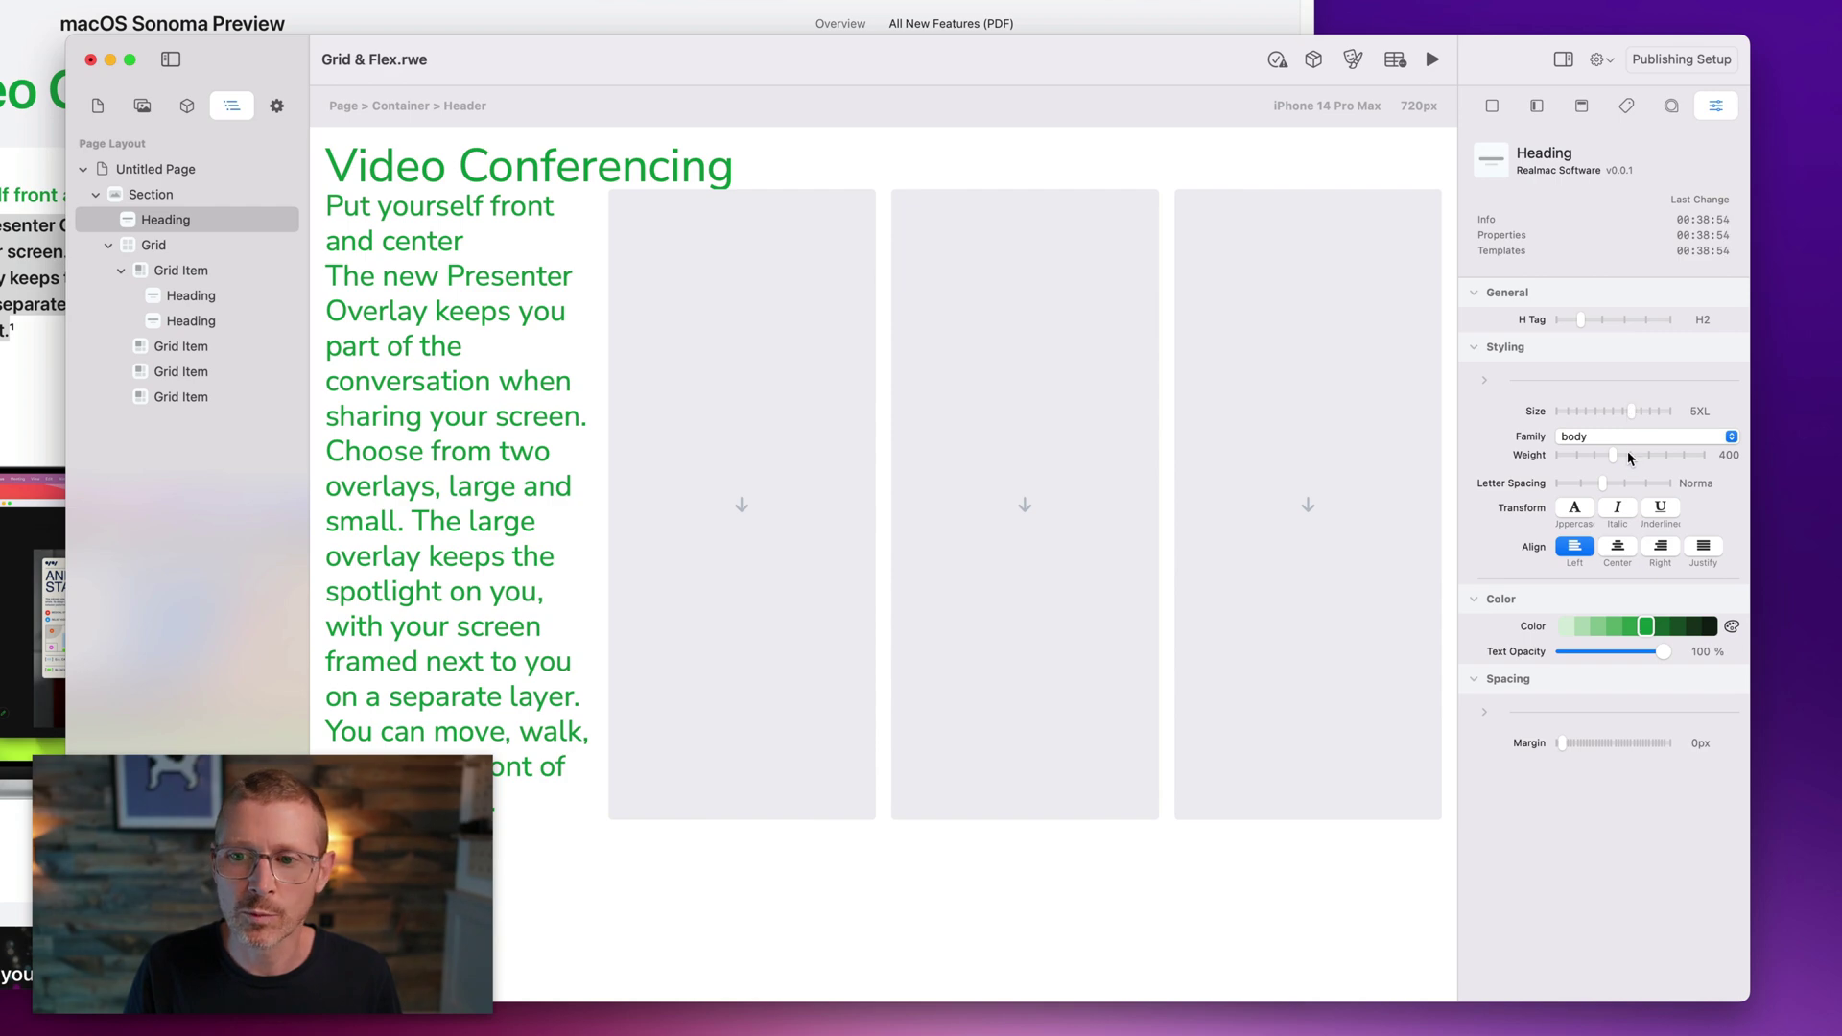
Set the "Video Conferencing" heading to weight 700 and size 5XL, and give it a 28px desktop bottom margin.
drag(1631, 454, 1667, 453)
click(1619, 411)
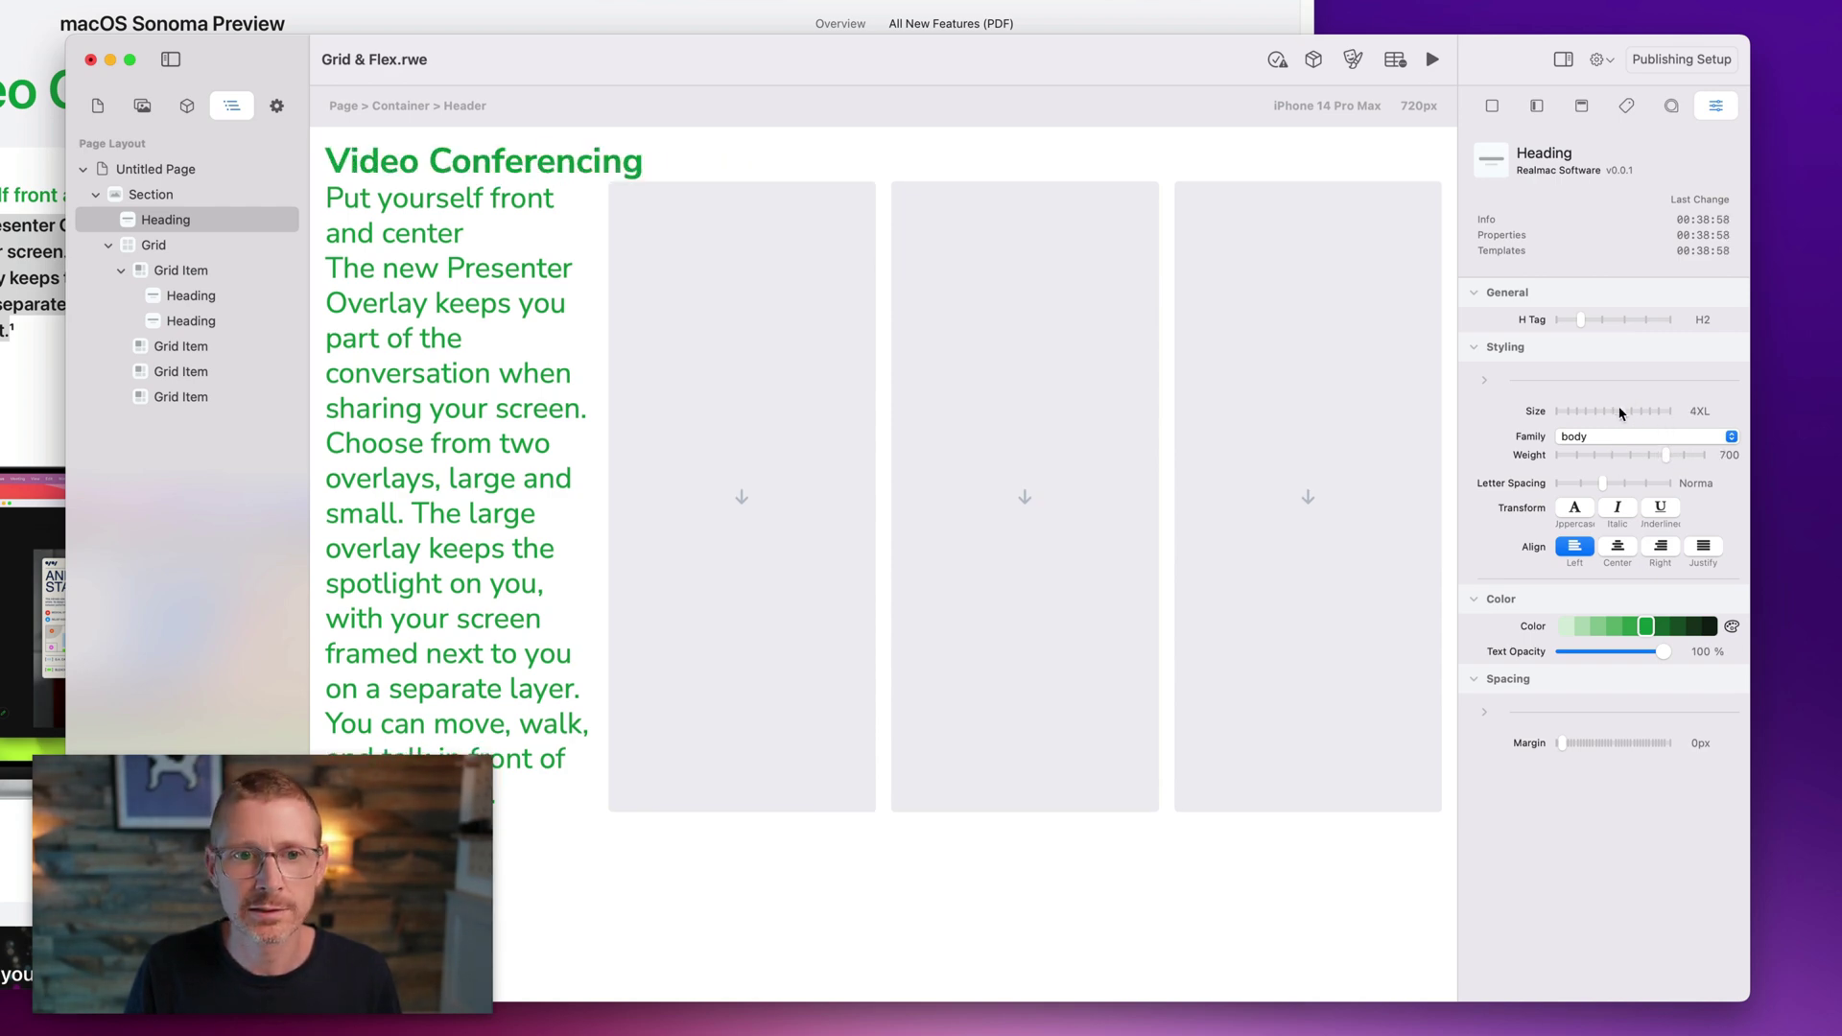
click(1628, 411)
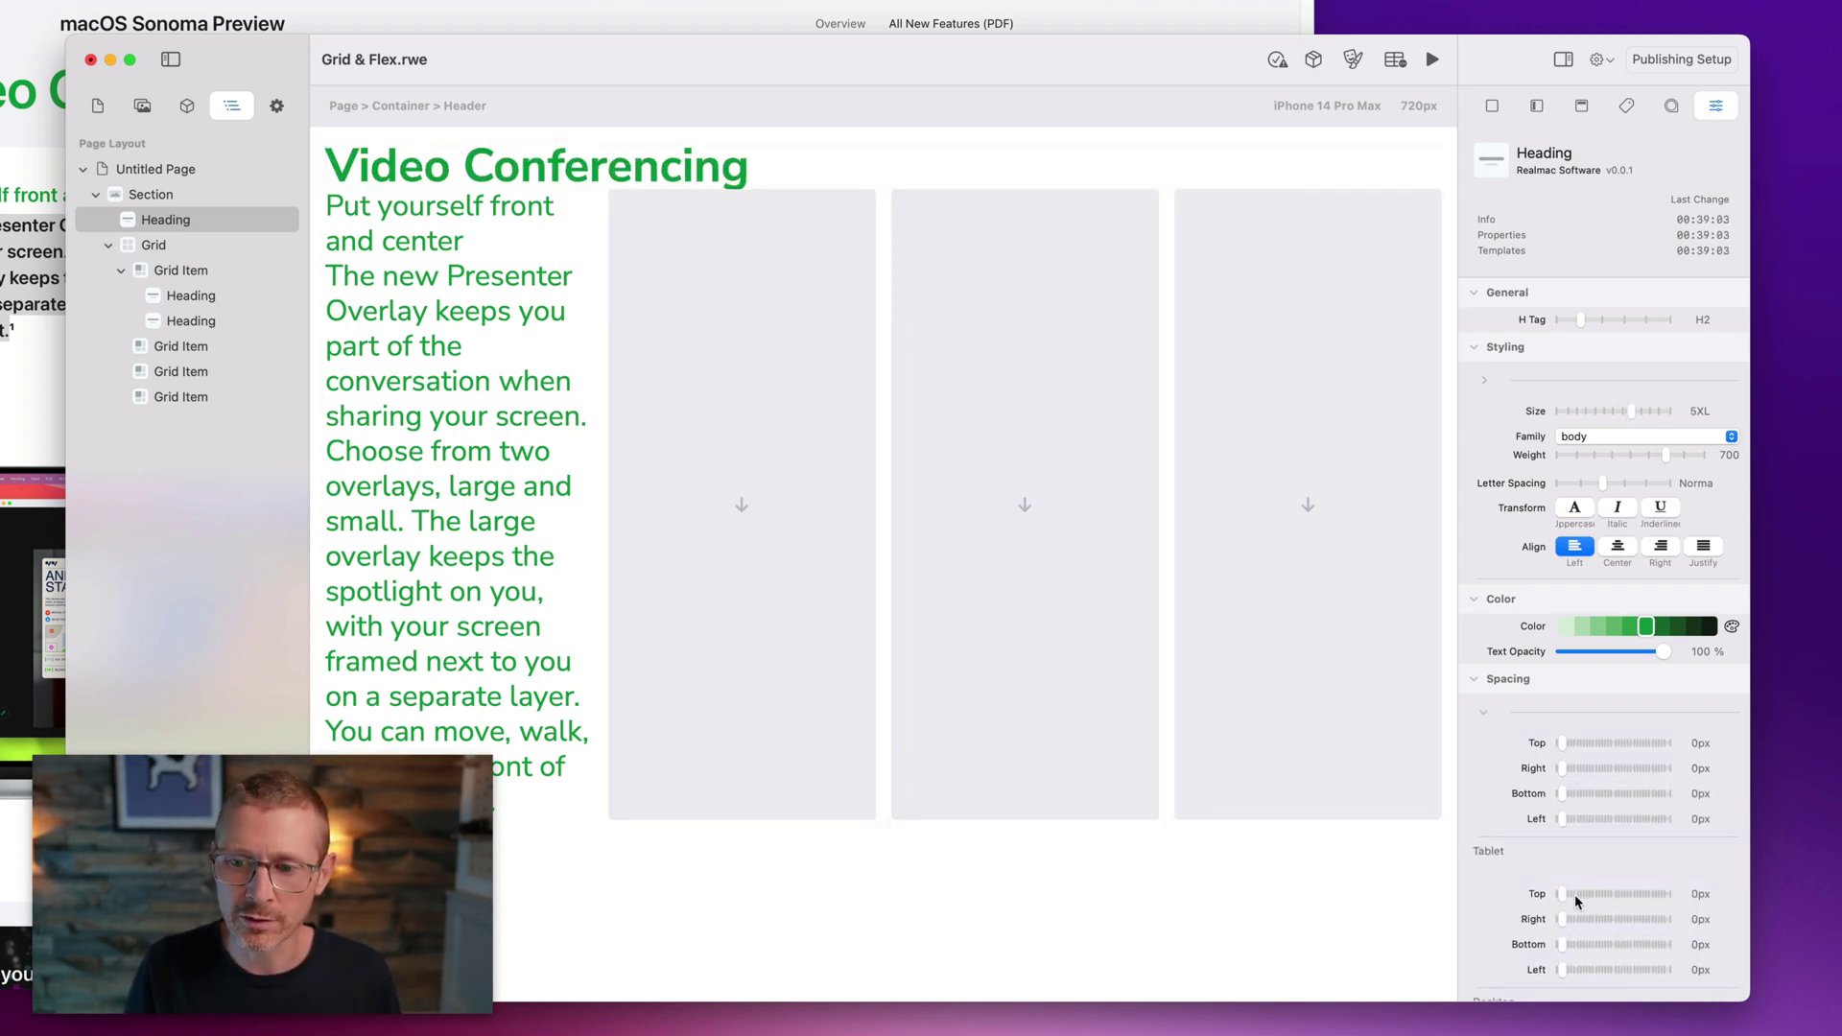
scroll(1575, 894, down, 3)
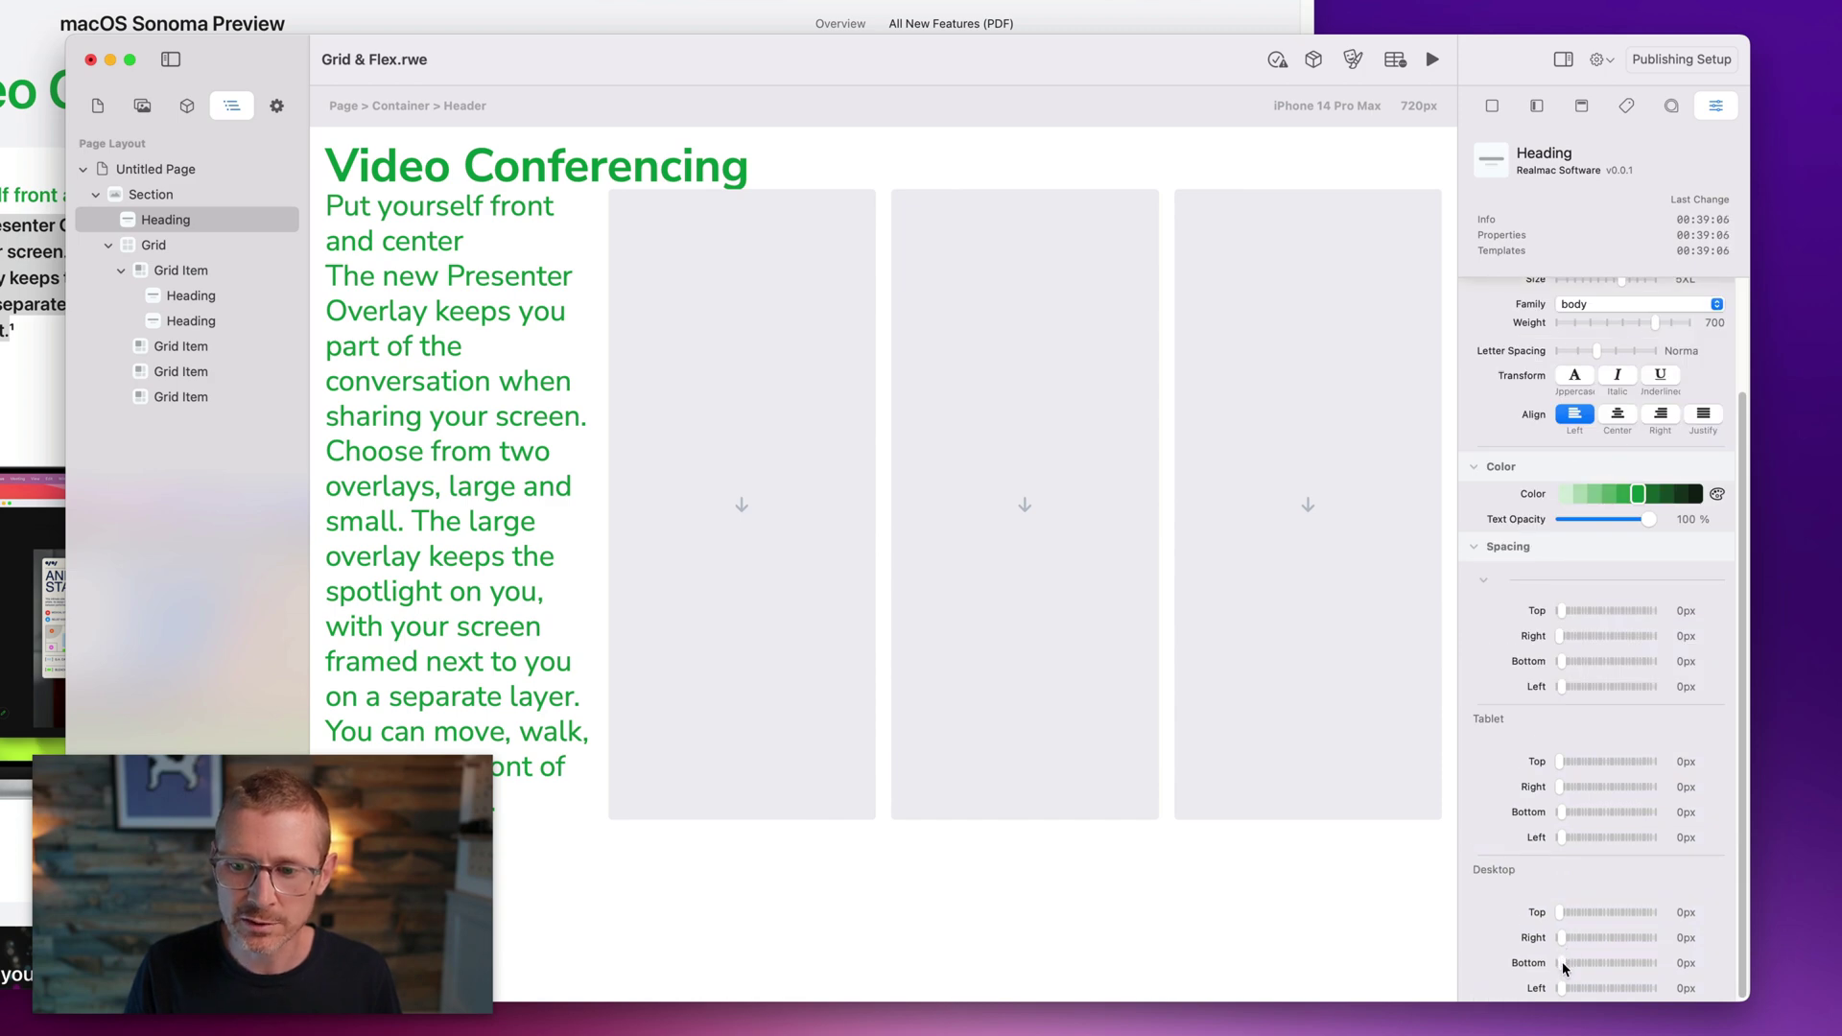
drag(1567, 963, 1592, 959)
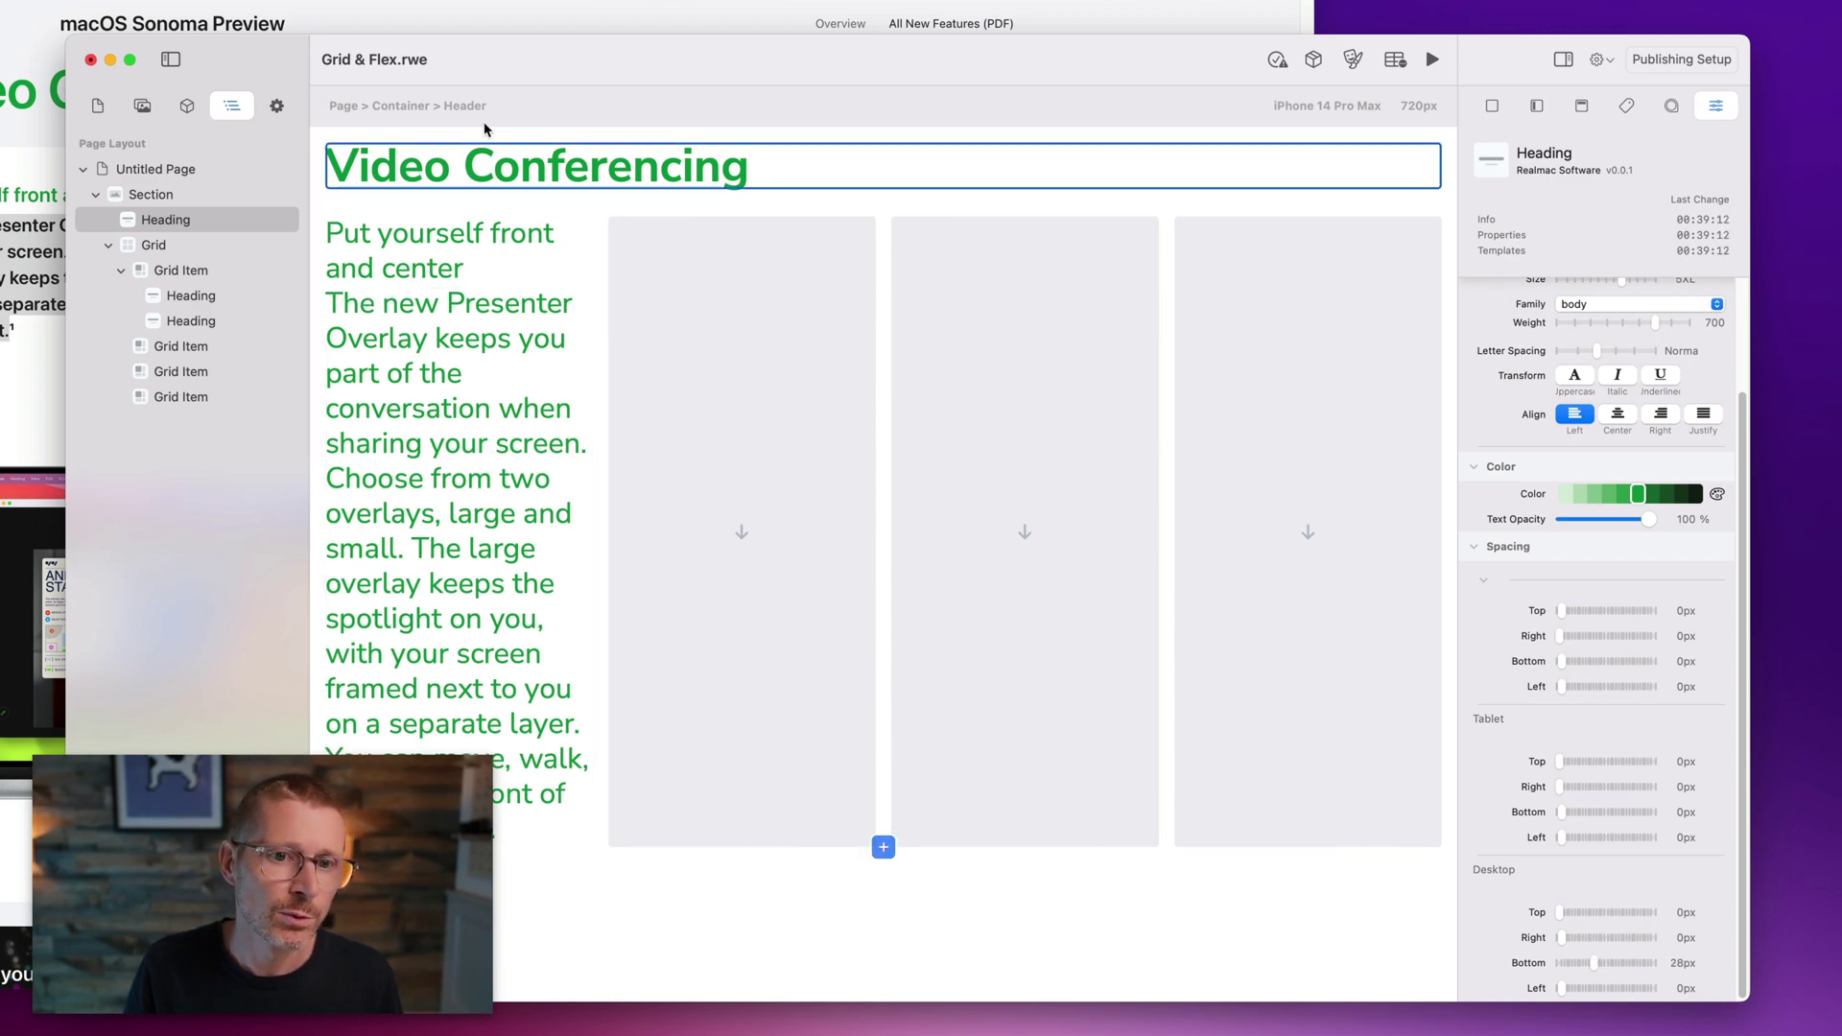
Set the first grid item's upper heading to size 2XL, weight 700, and the paragraph heading below it to size LG, weight 600.
click(430, 276)
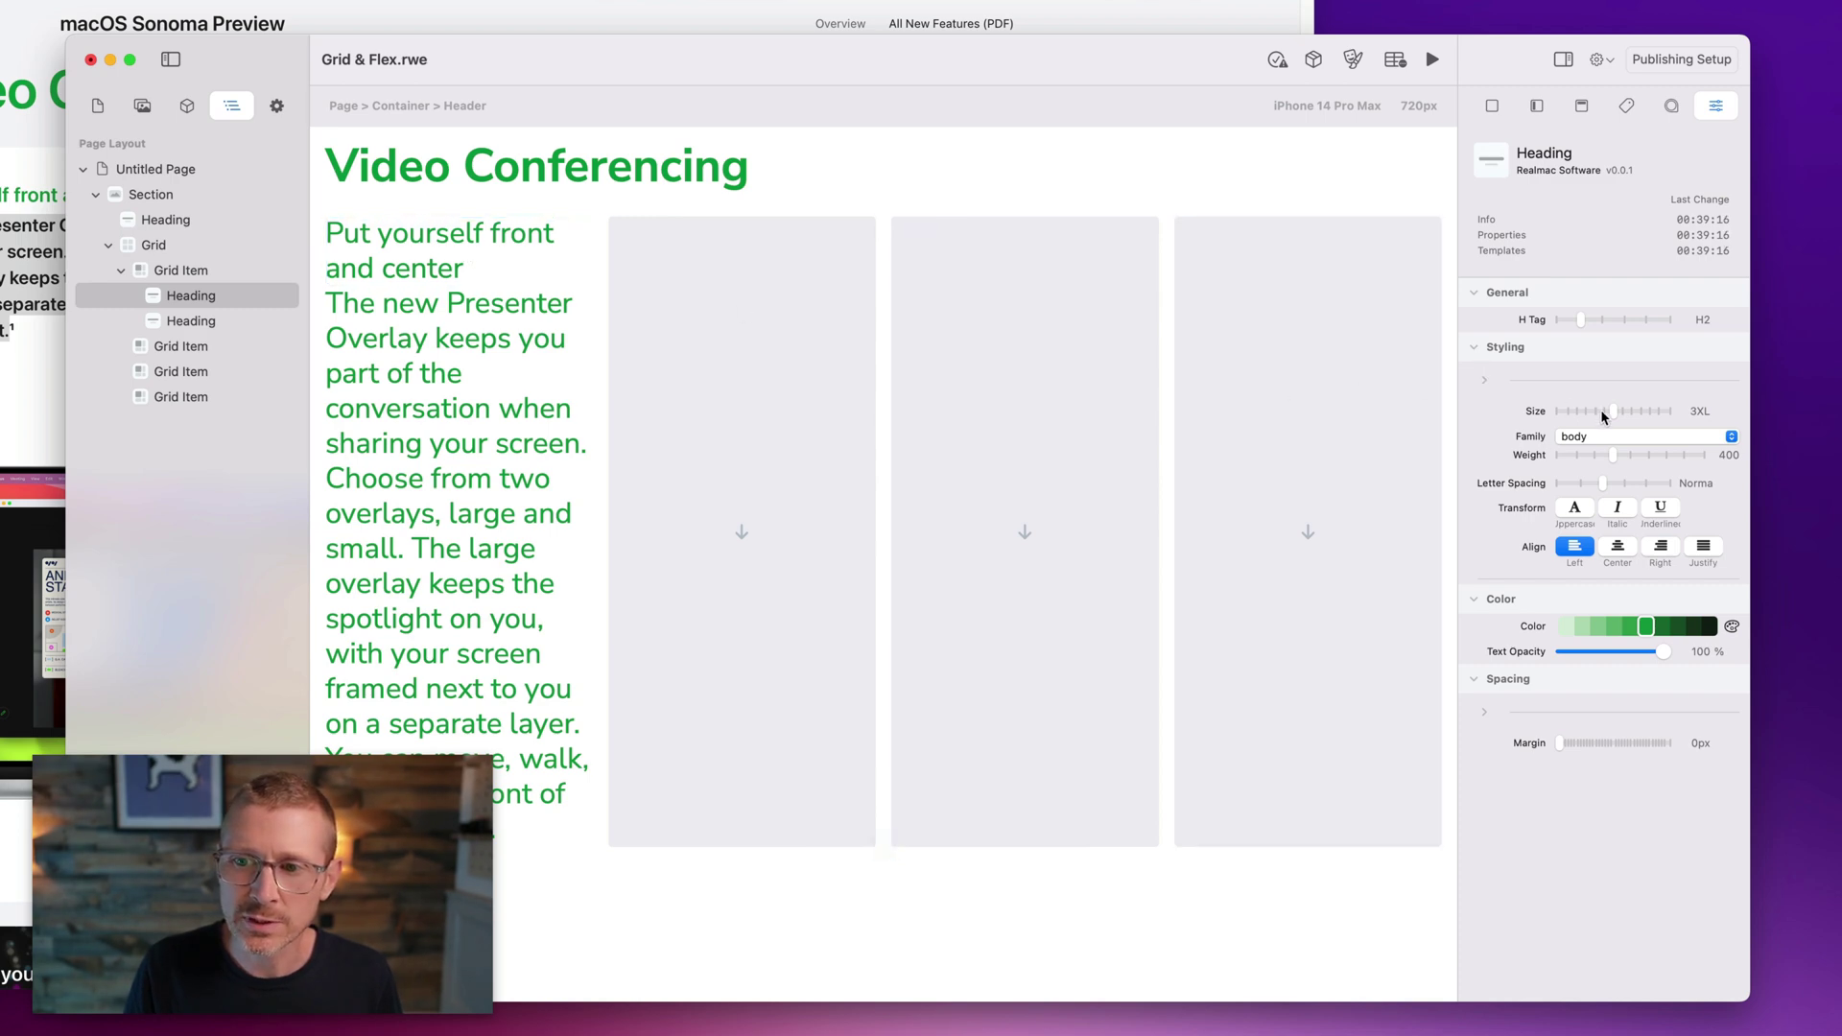
drag(1602, 416, 1672, 451)
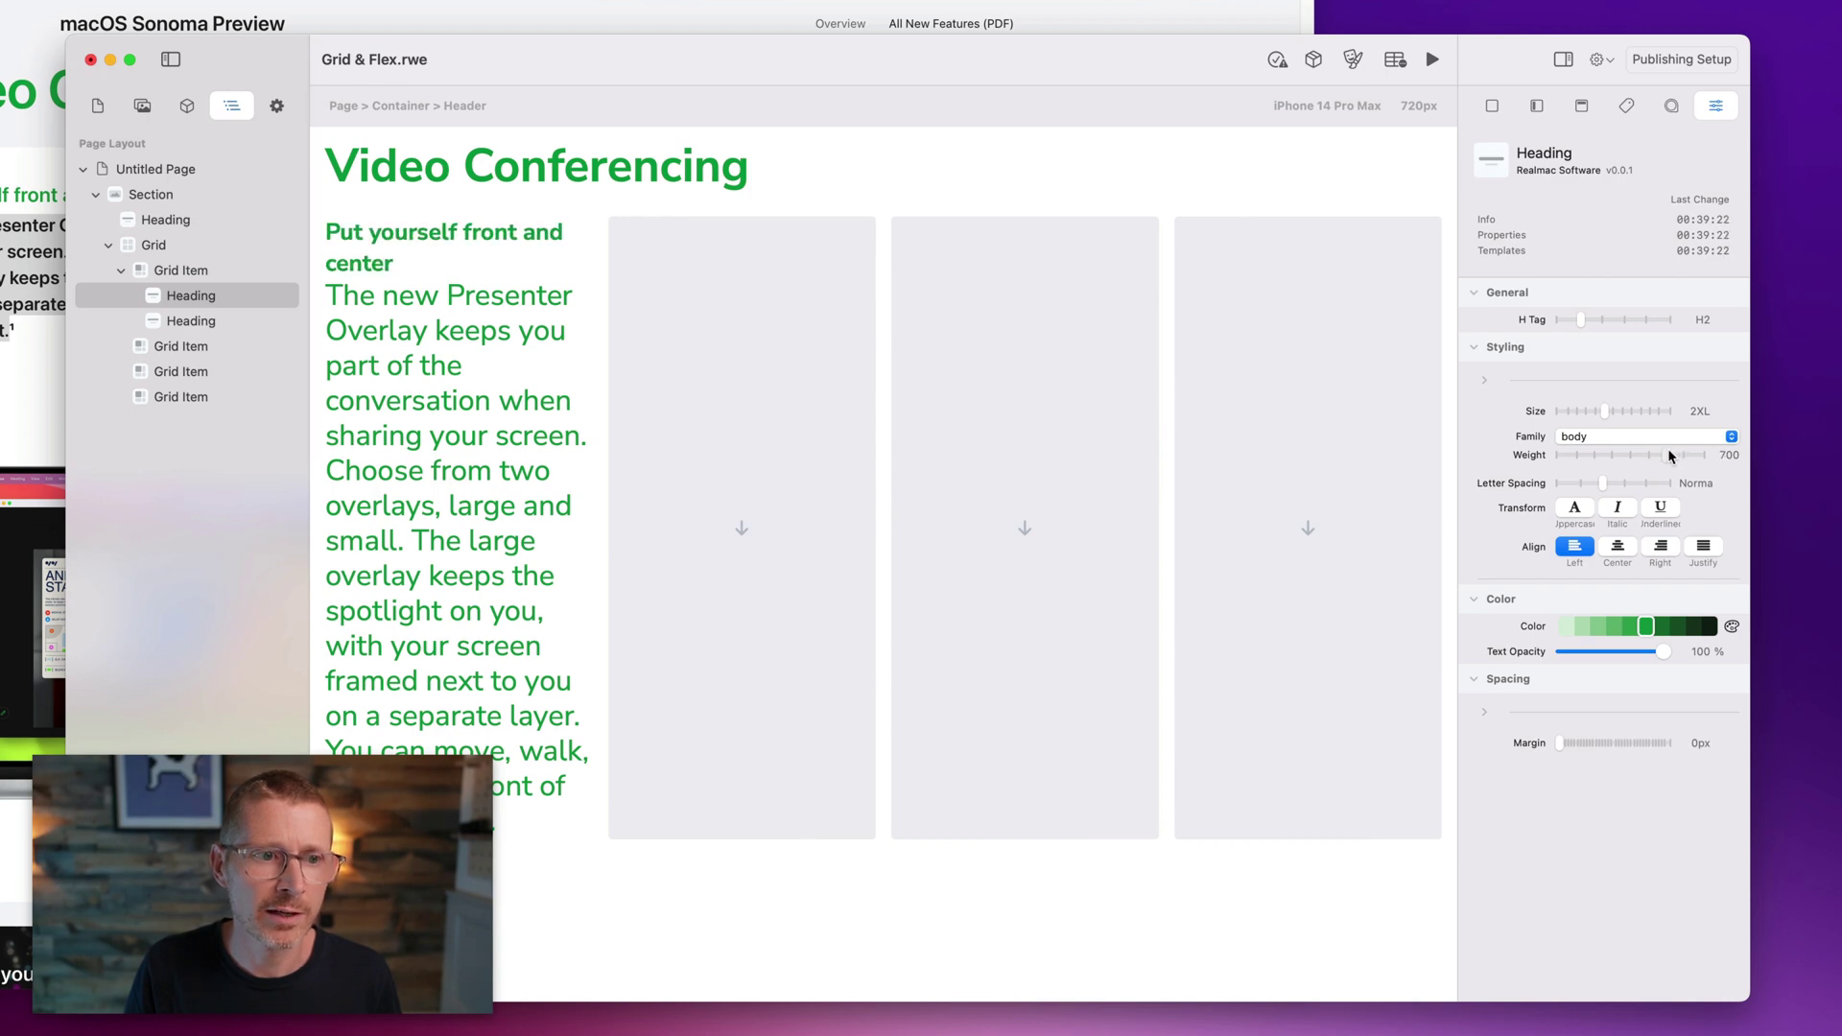
click(456, 528)
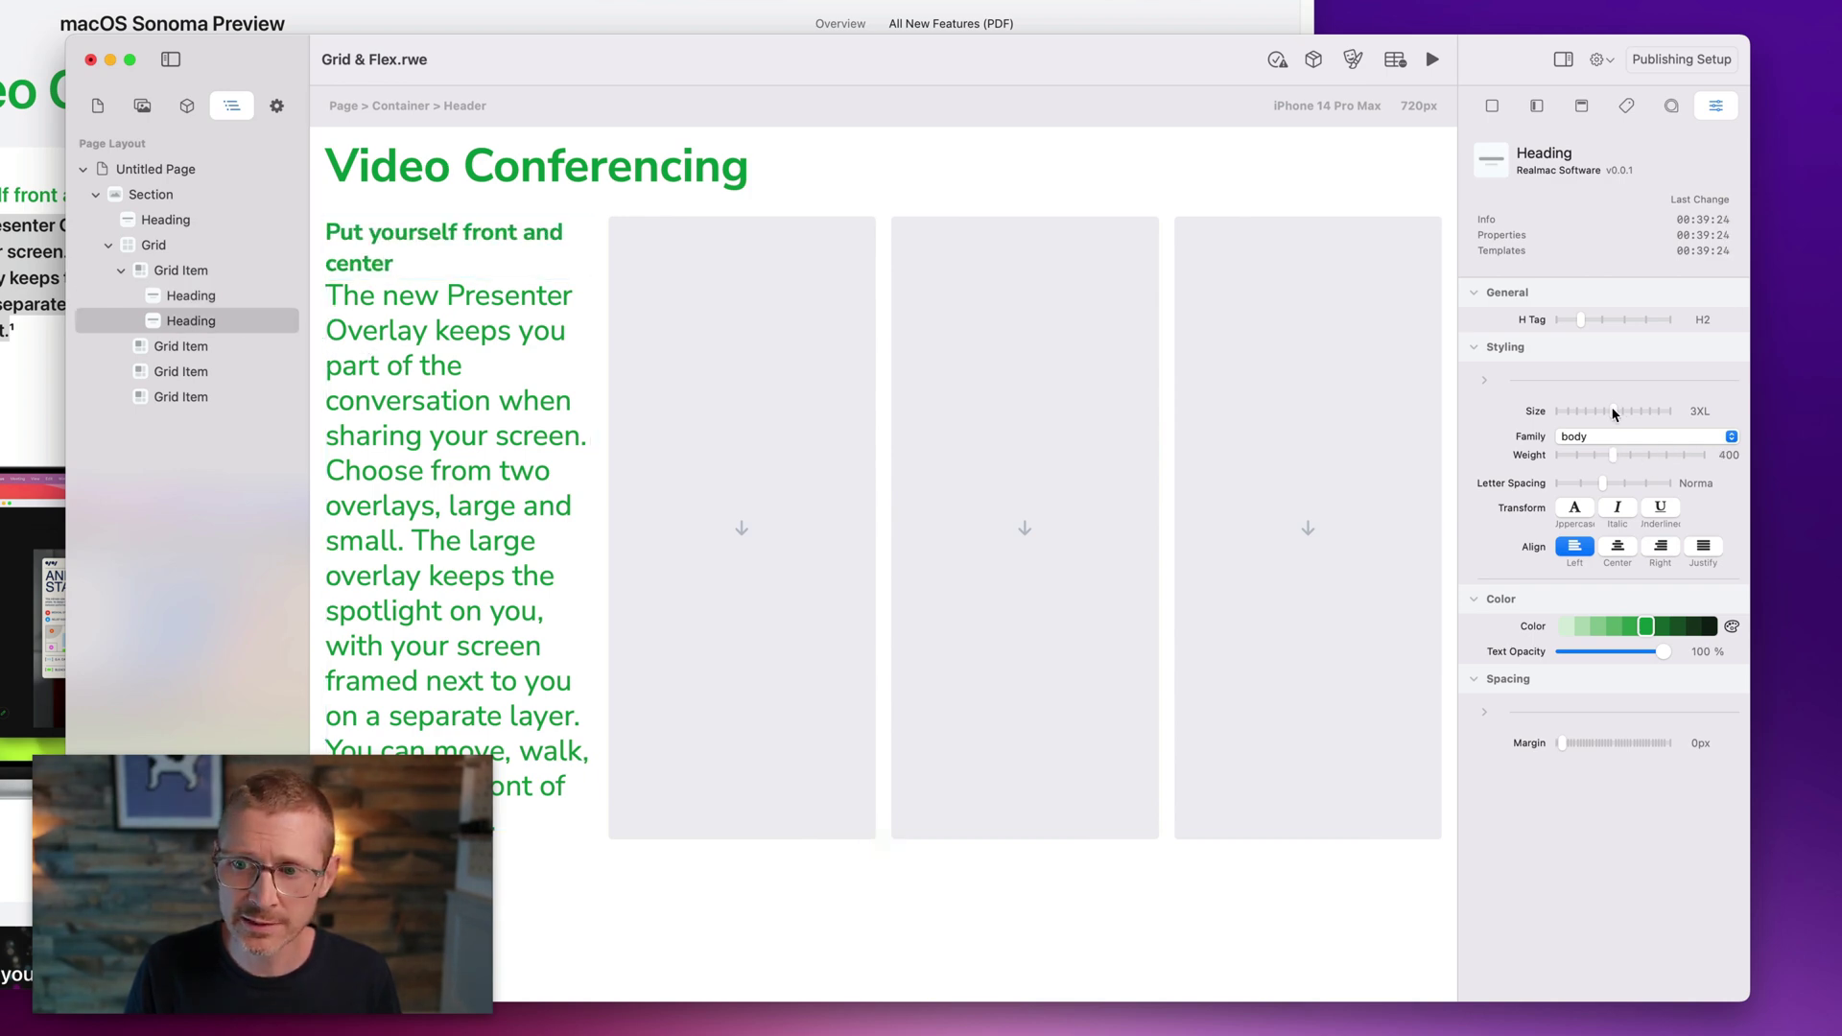
drag(1612, 412, 1587, 410)
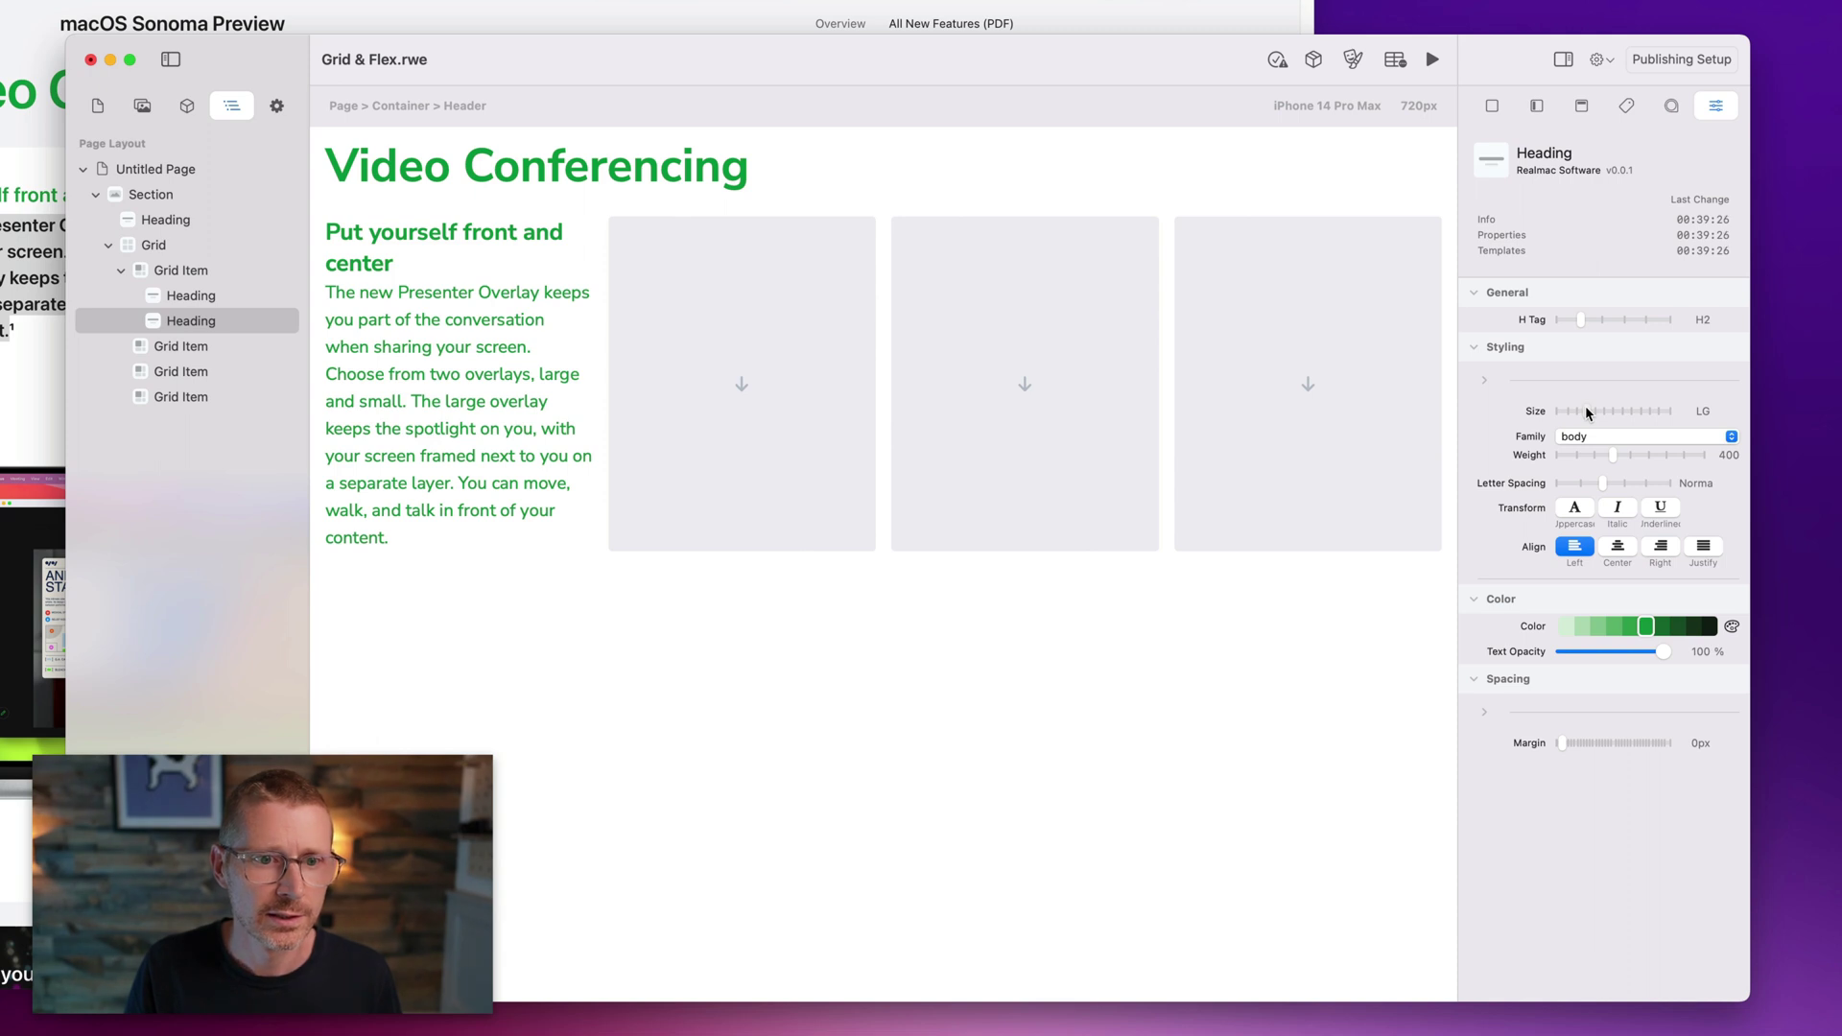
click(1628, 457)
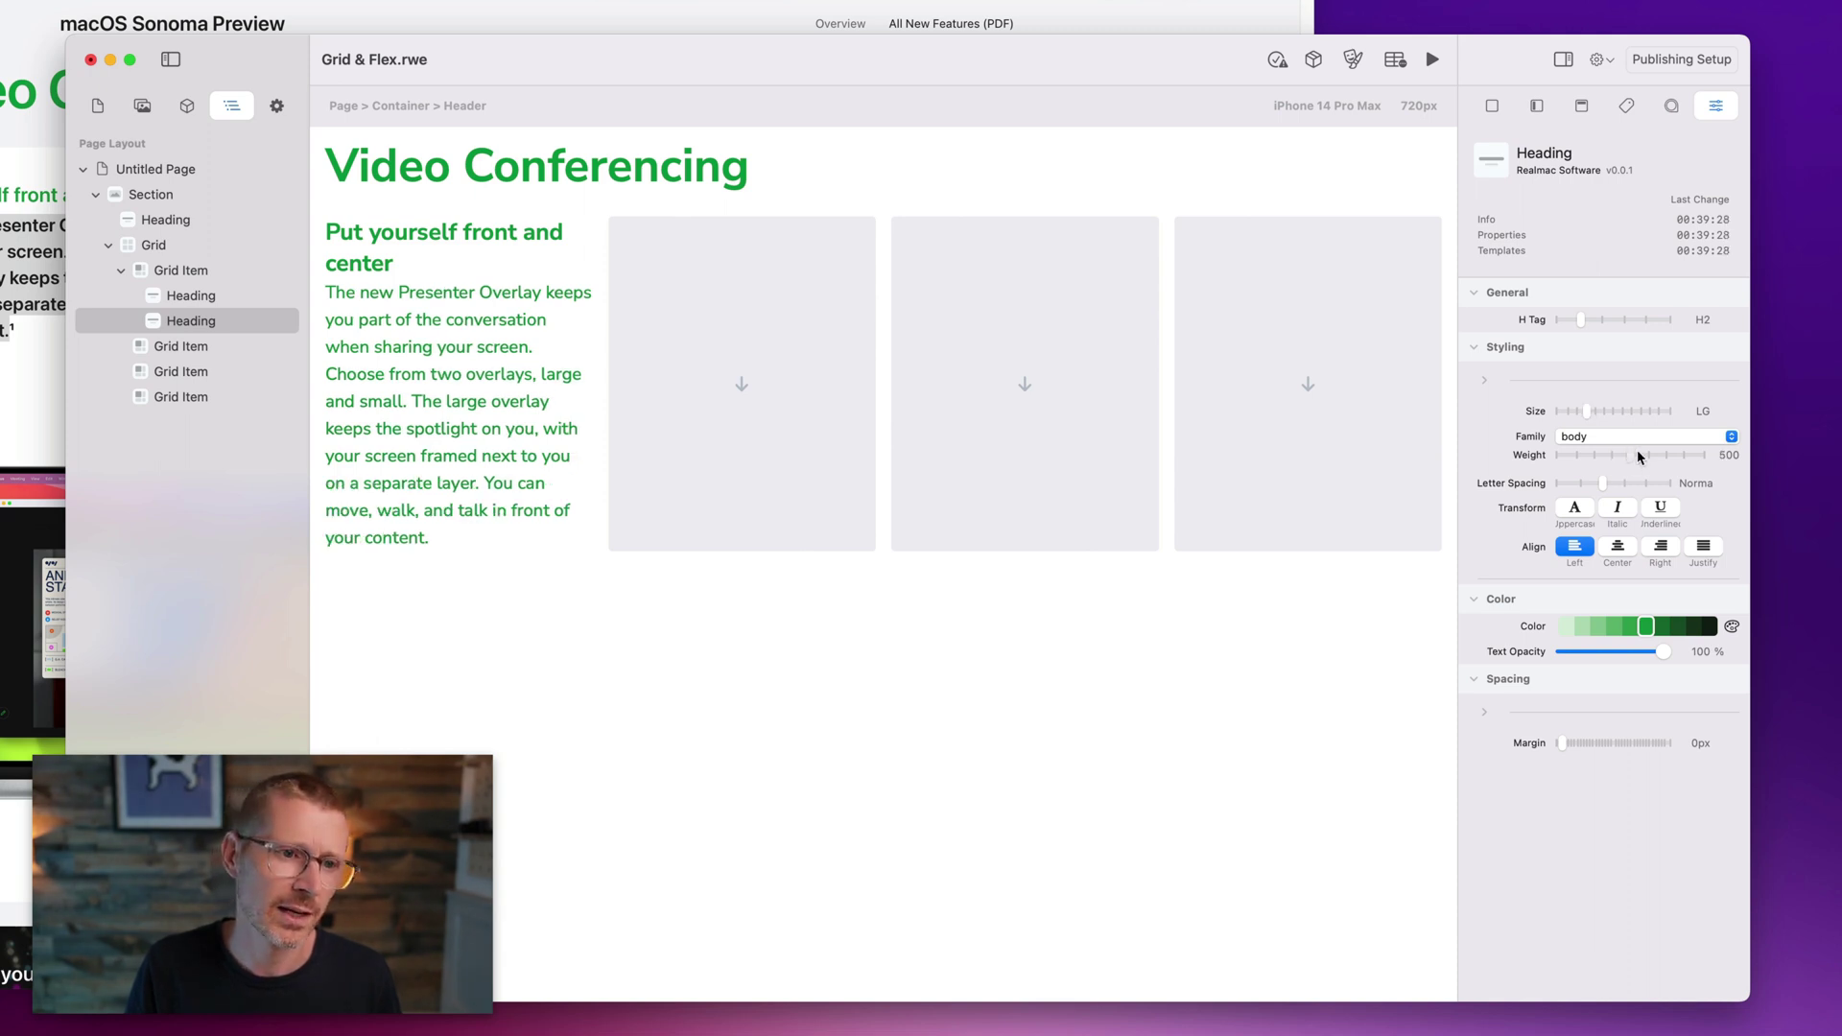
click(1645, 458)
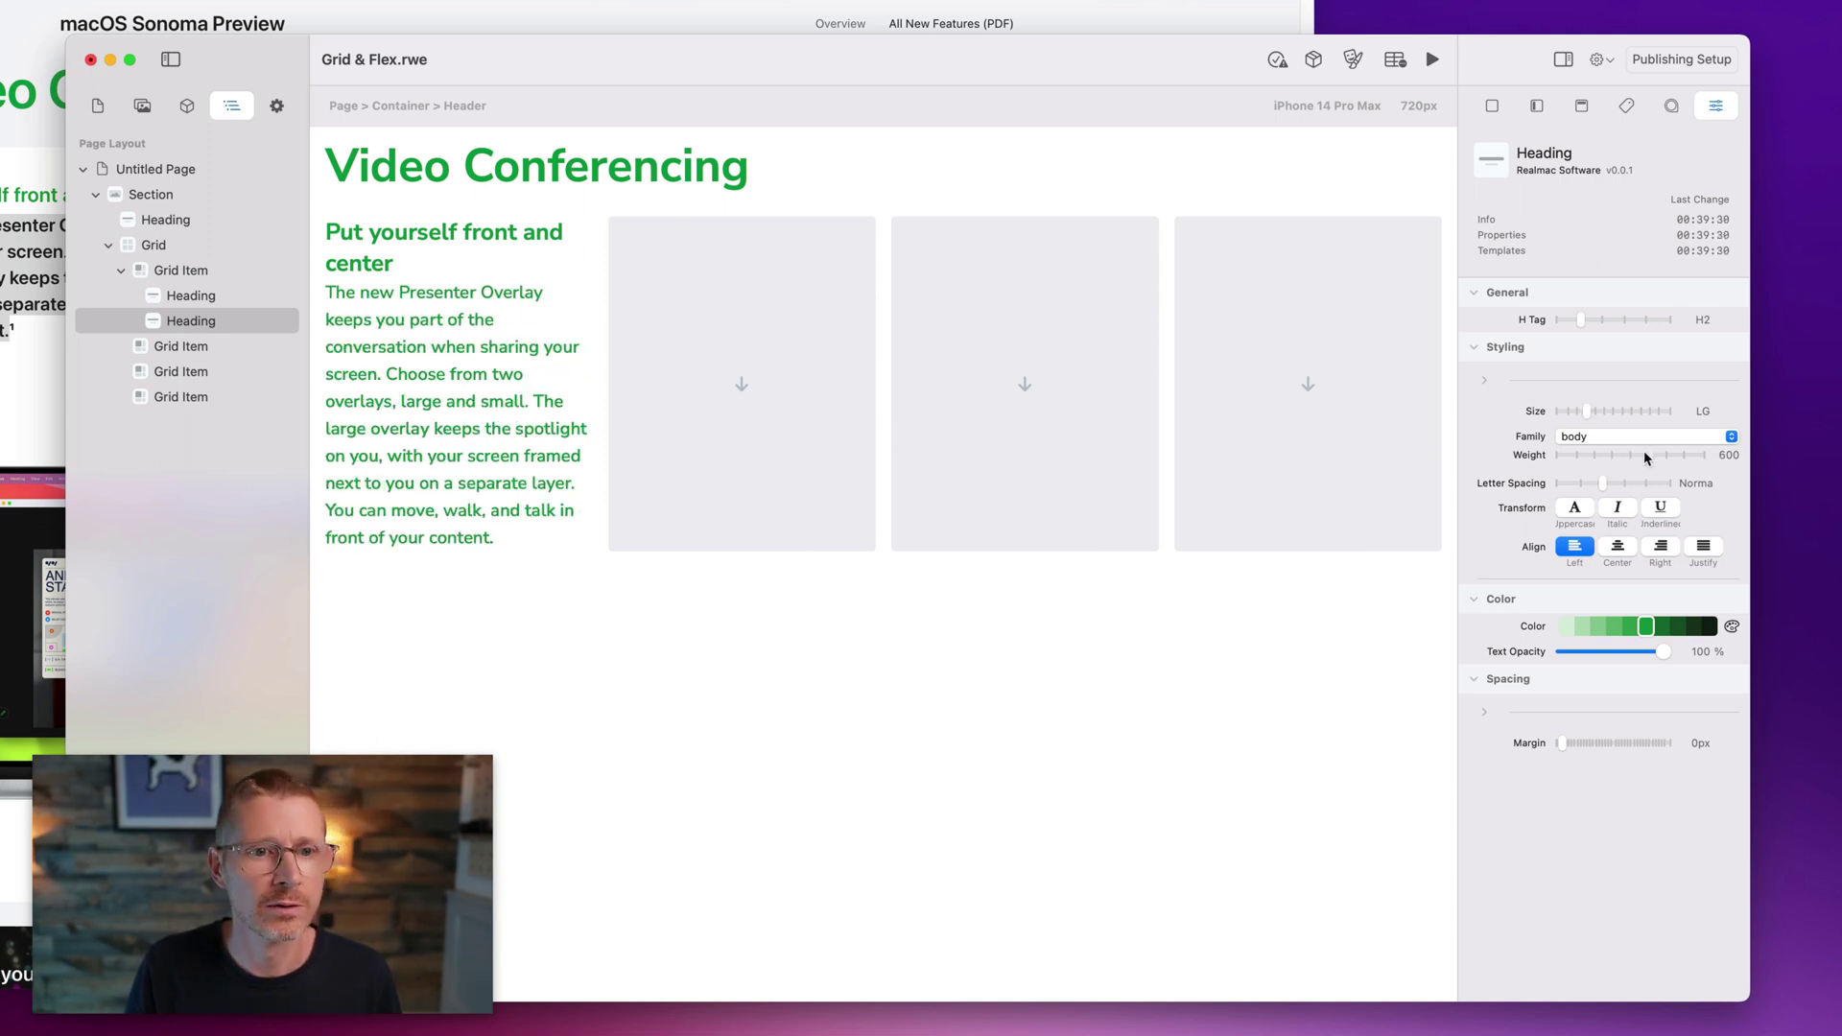
Color the Presenter Overlay paragraph with the darkest shade of the Primary theme color.
click(1731, 626)
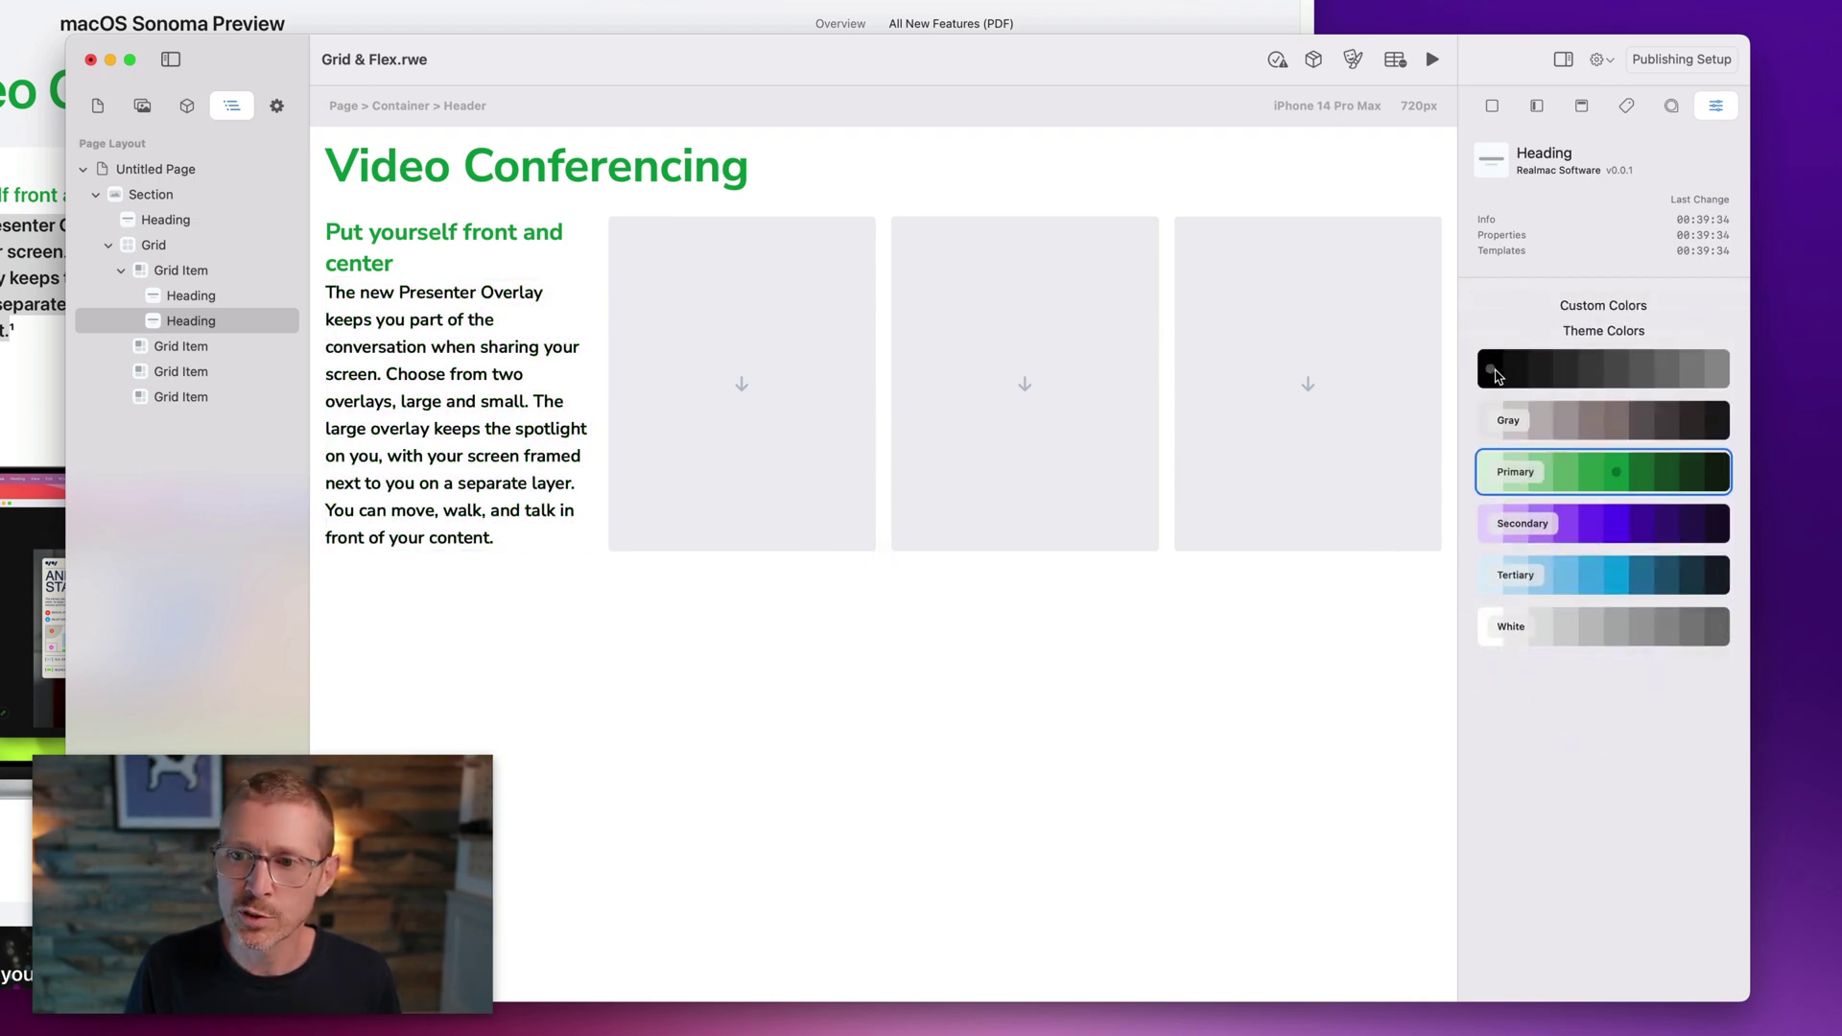
click(1693, 473)
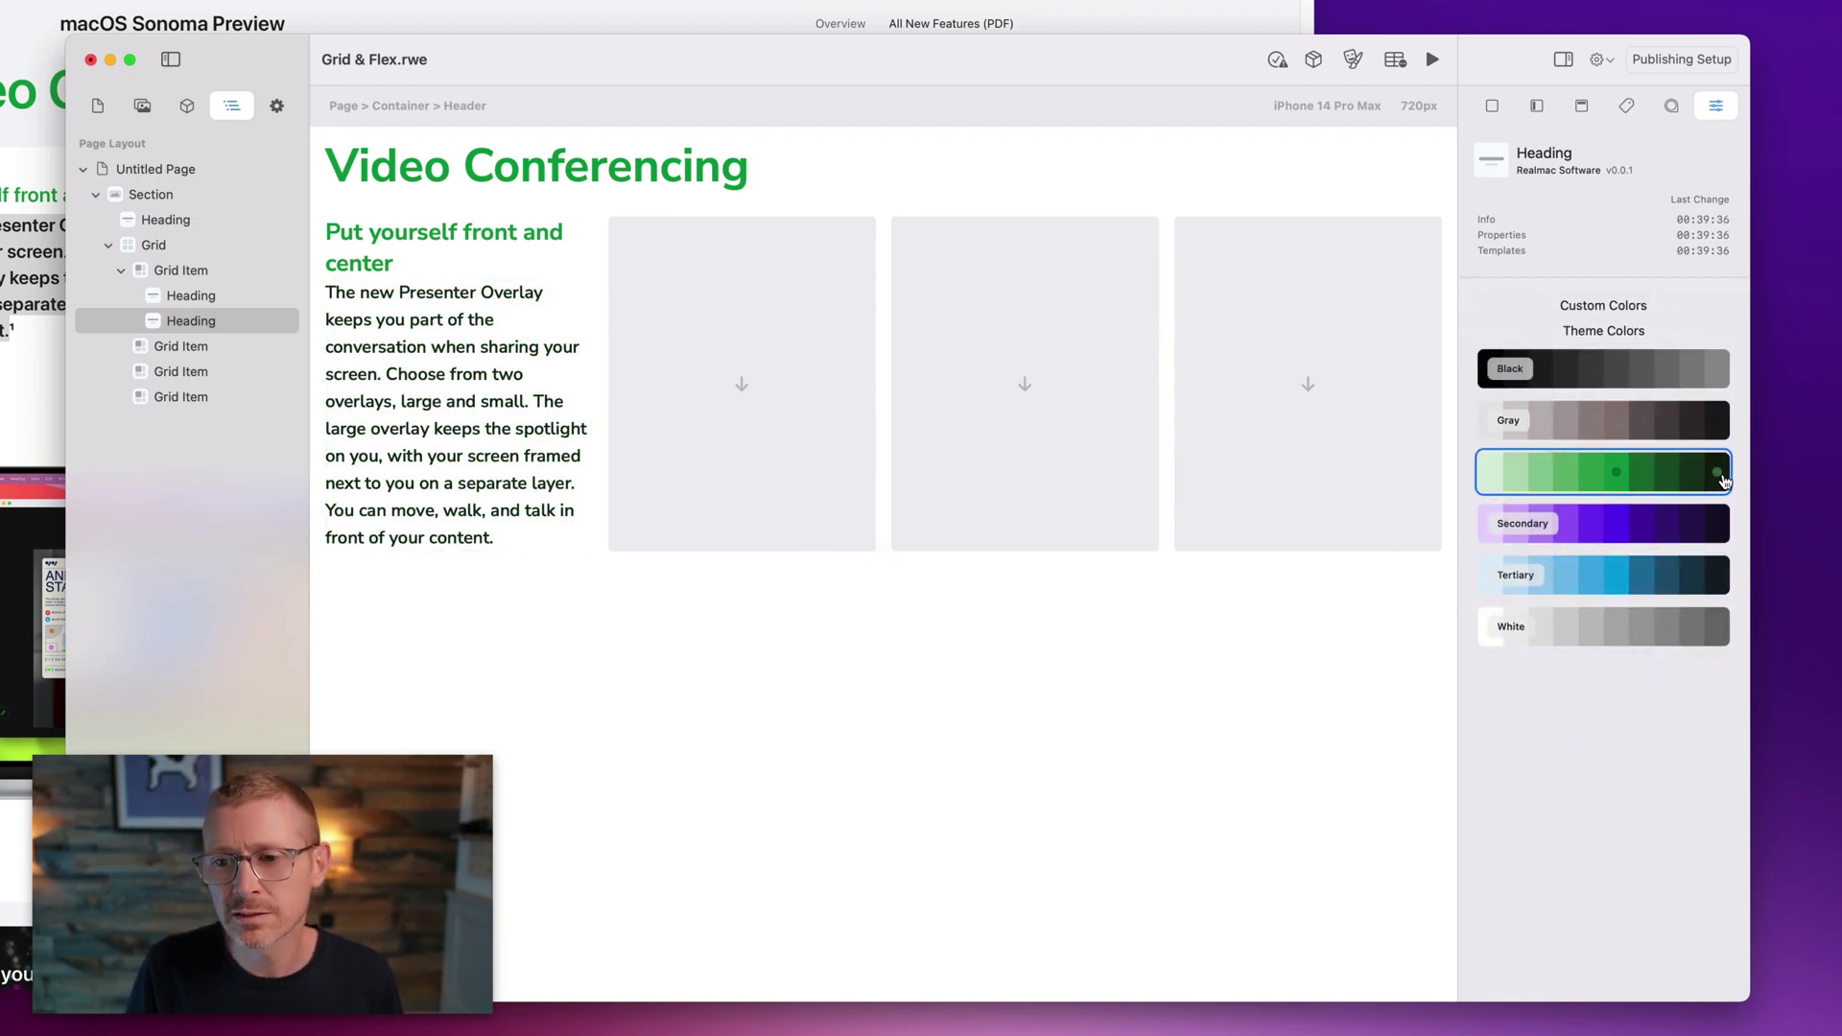
click(1719, 475)
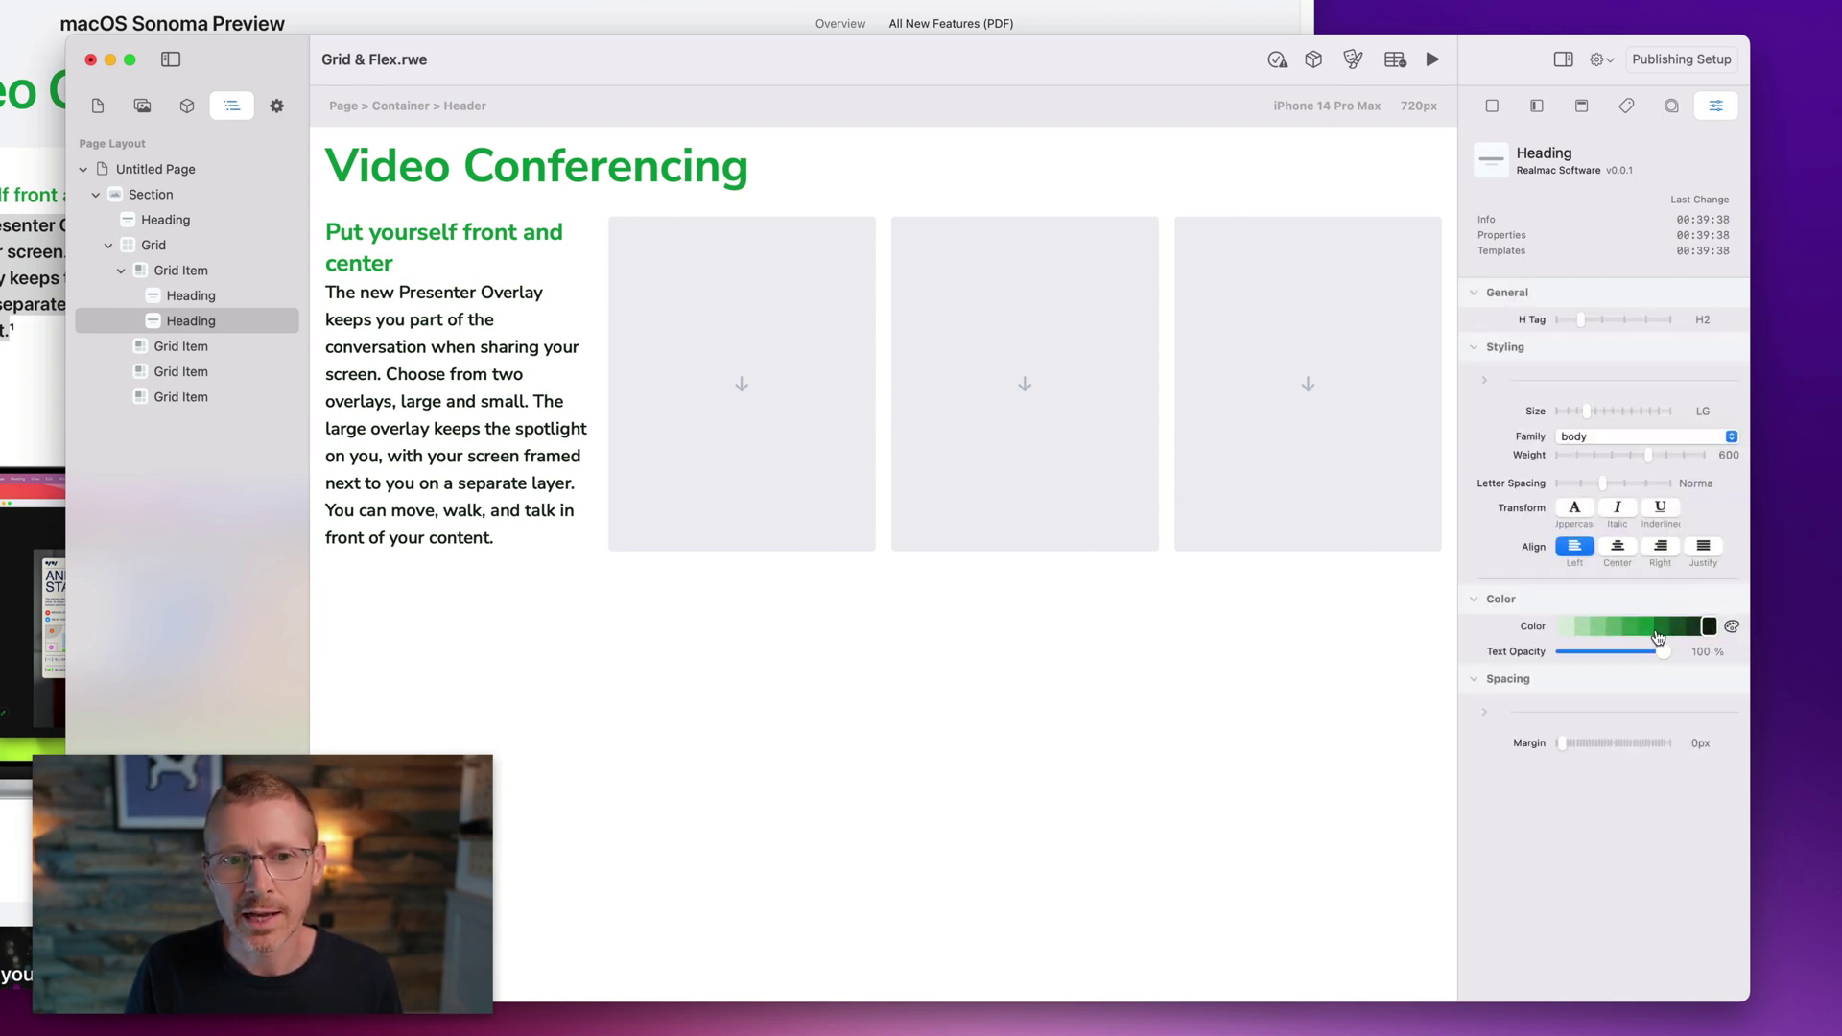
click(1653, 633)
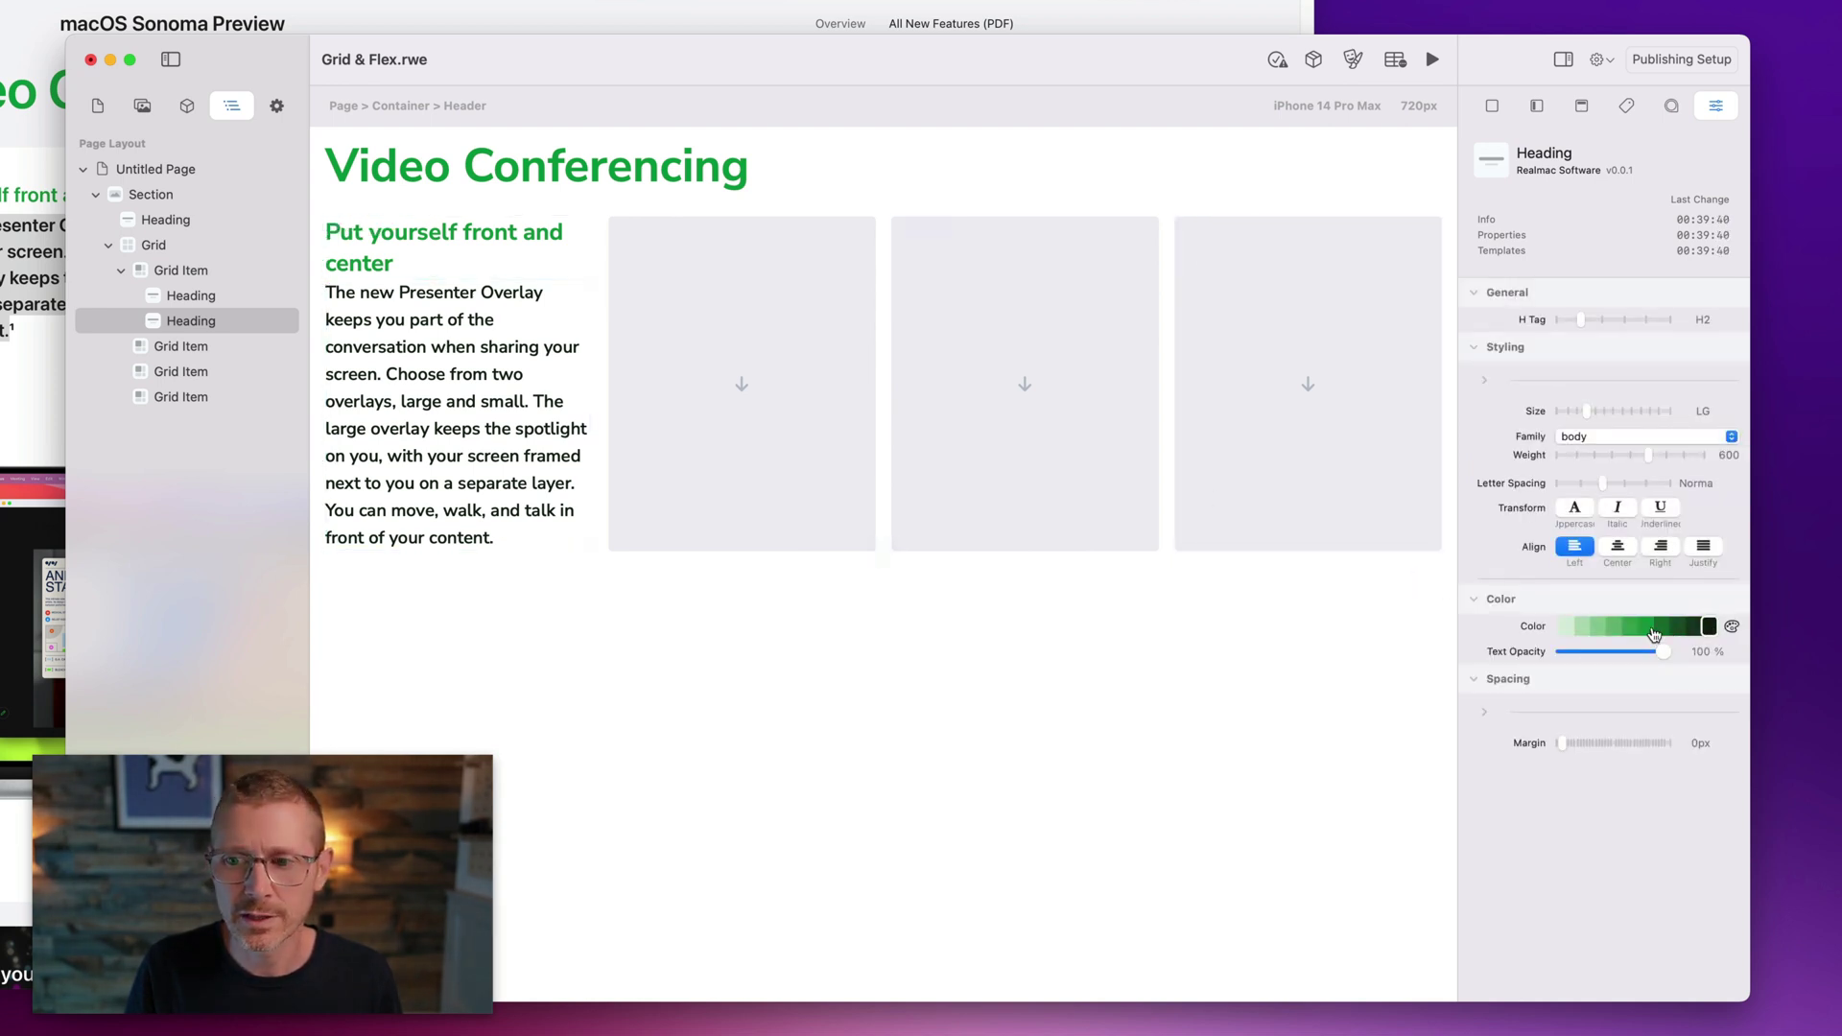
click(1660, 628)
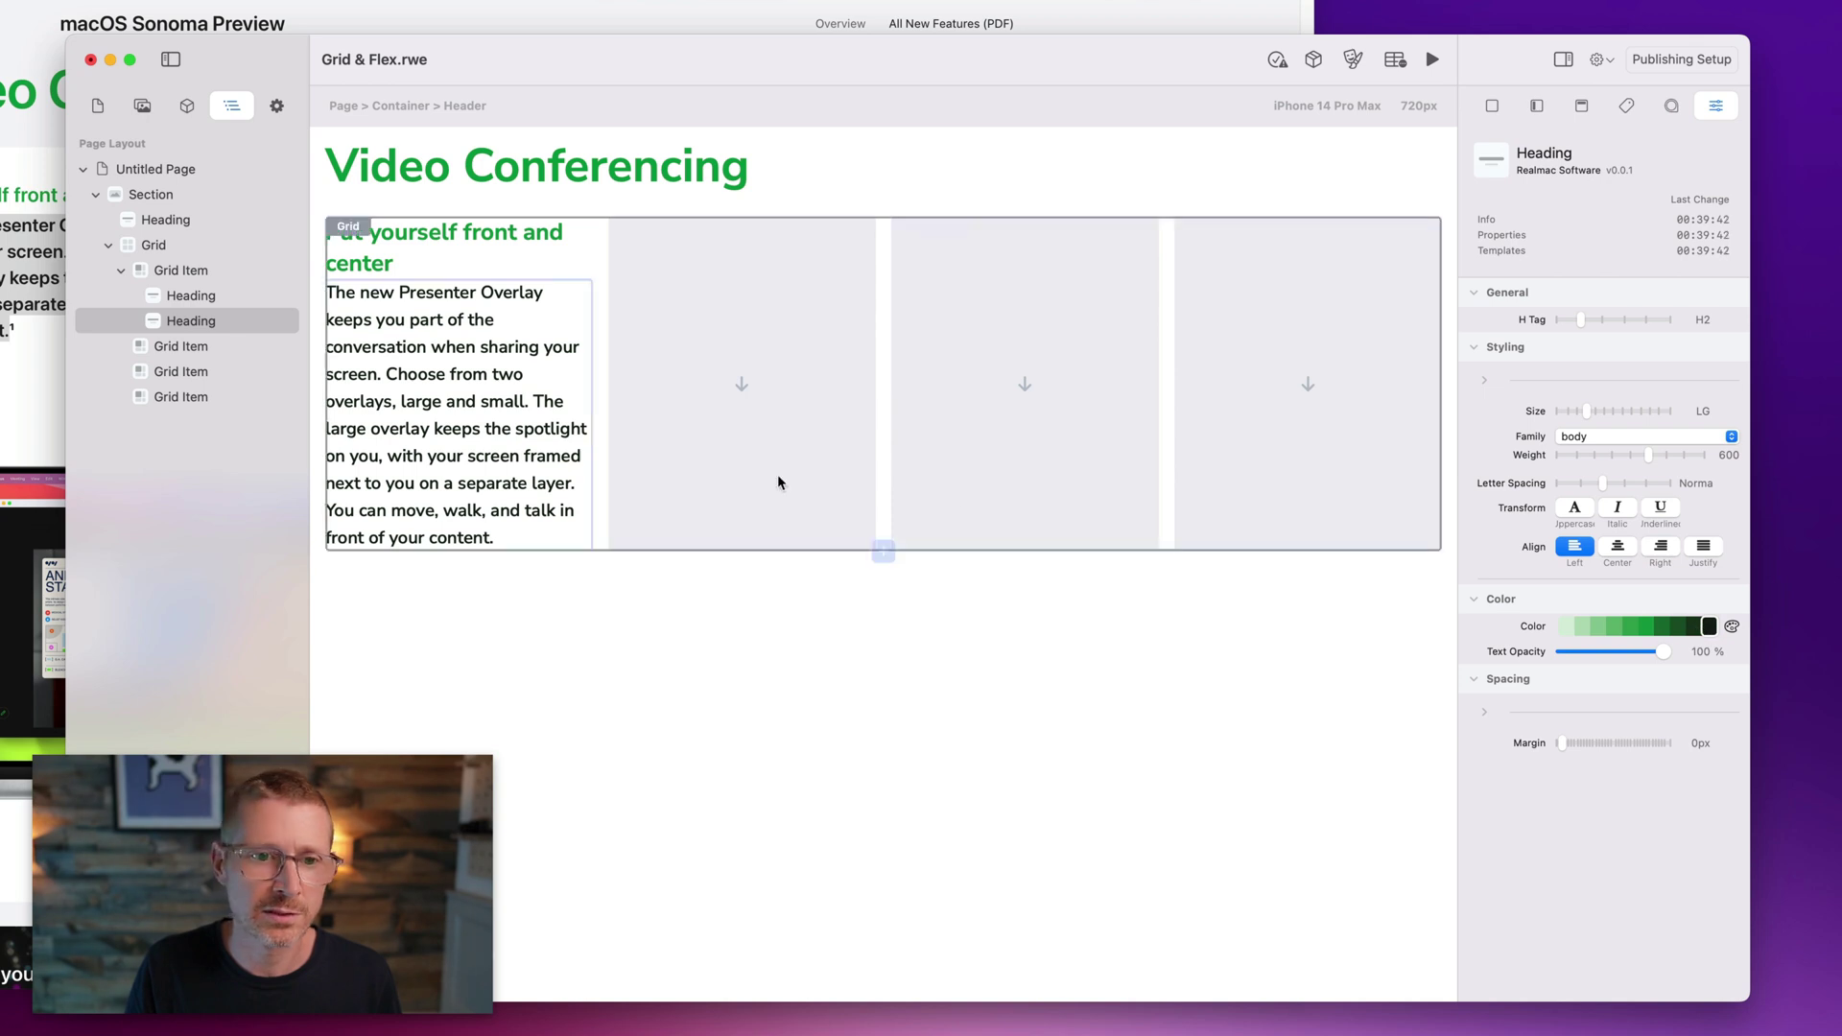
Set the text size of the "Put yourself front and center" heading to XL.
click(558, 251)
click(1592, 408)
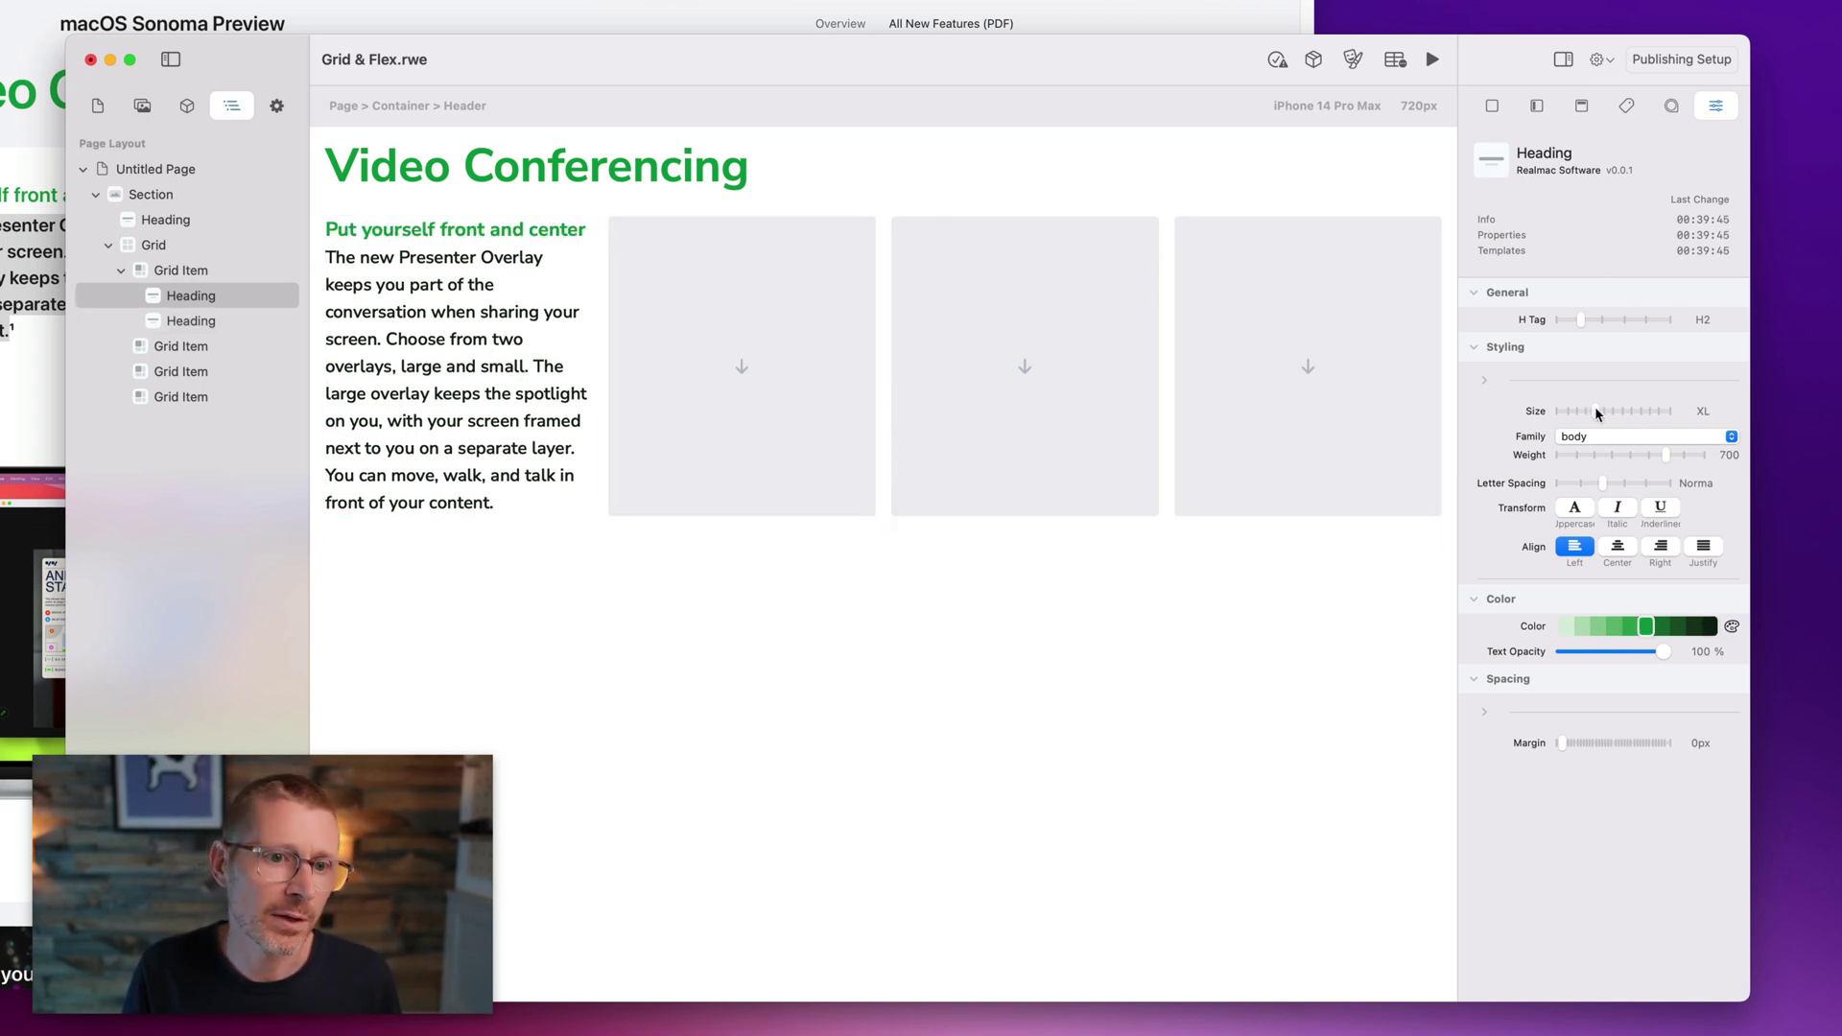
click(535, 423)
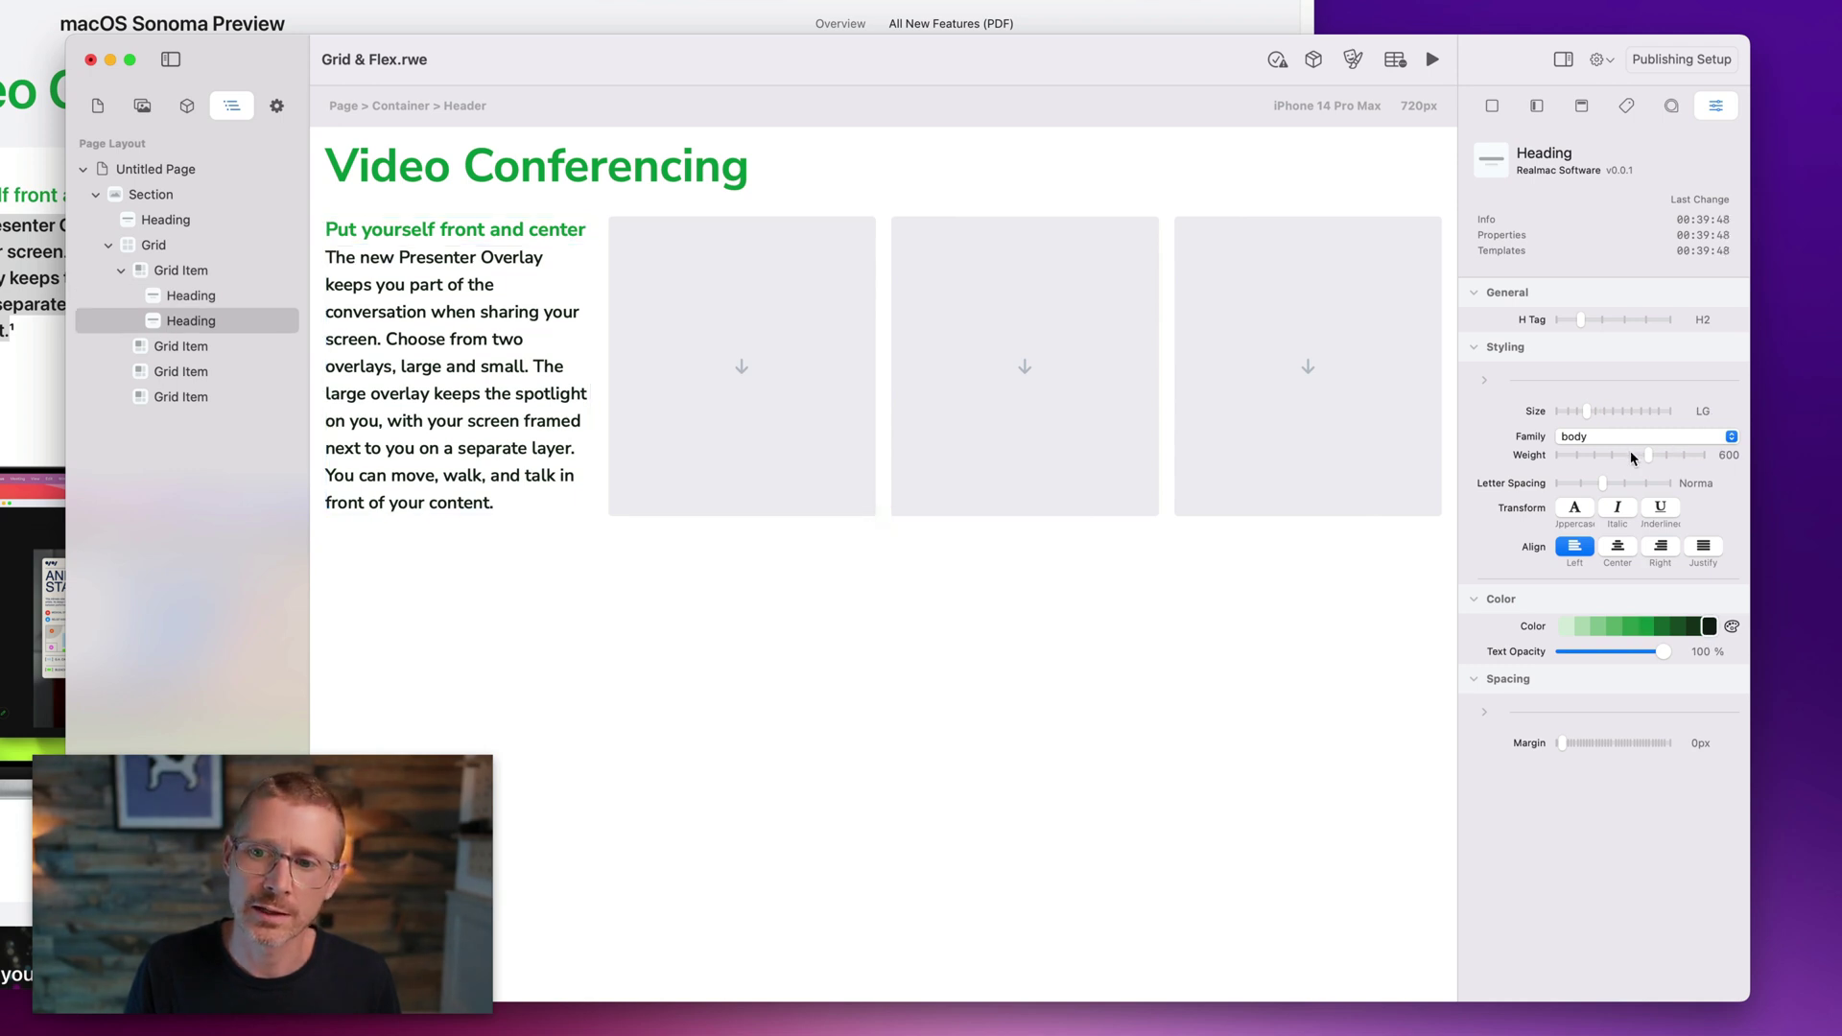
click(1587, 411)
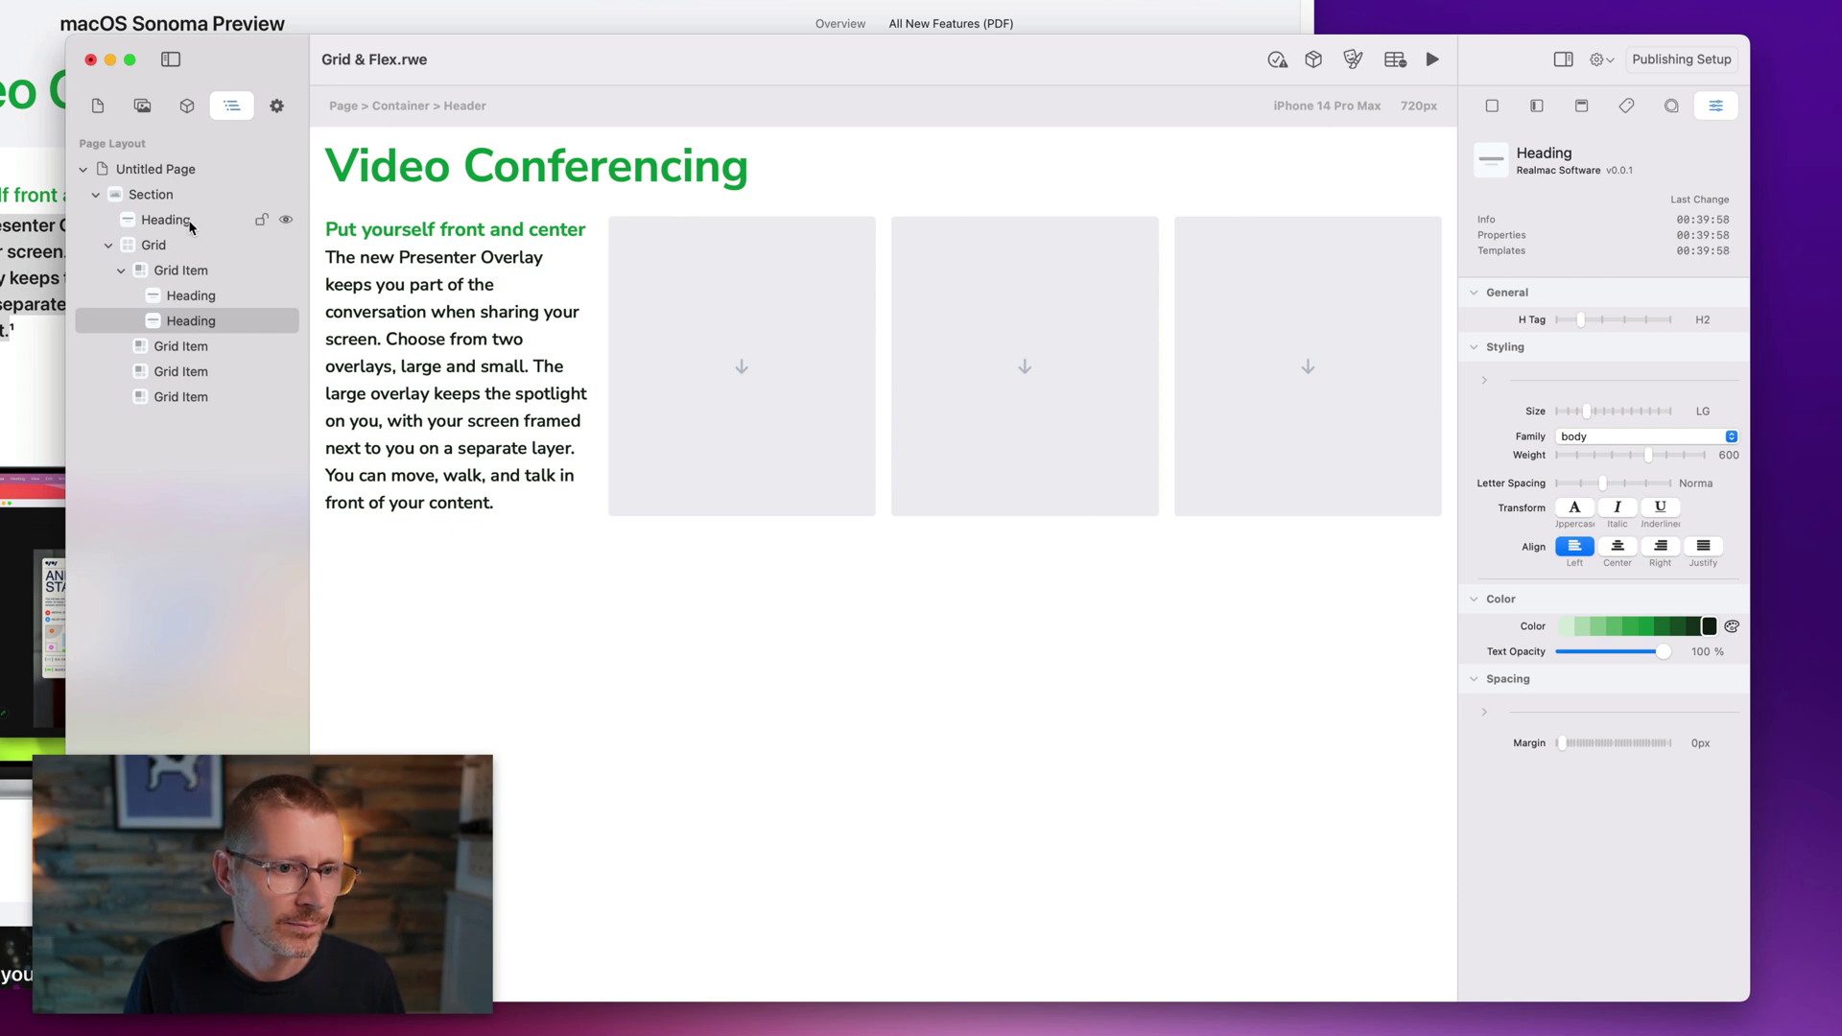
Add a Card element between the two headings in the first grid item and show the page layout tree again.
click(188, 106)
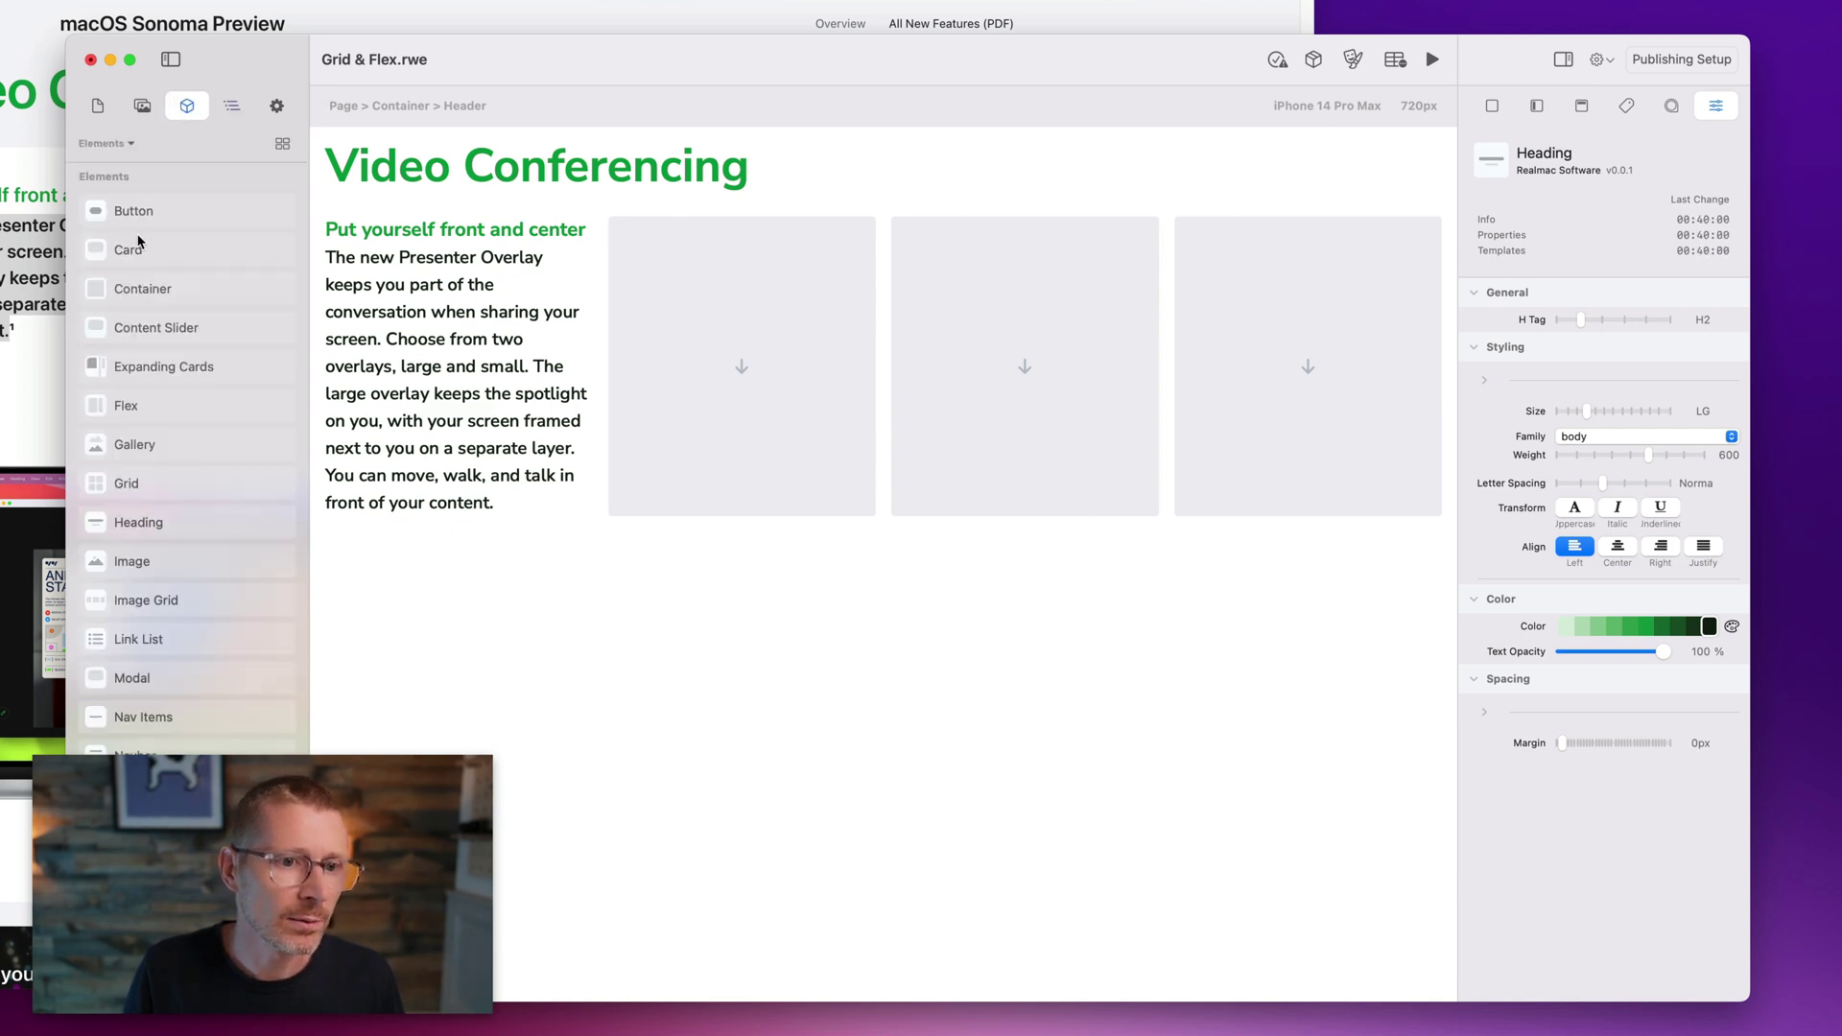
drag(138, 241, 480, 284)
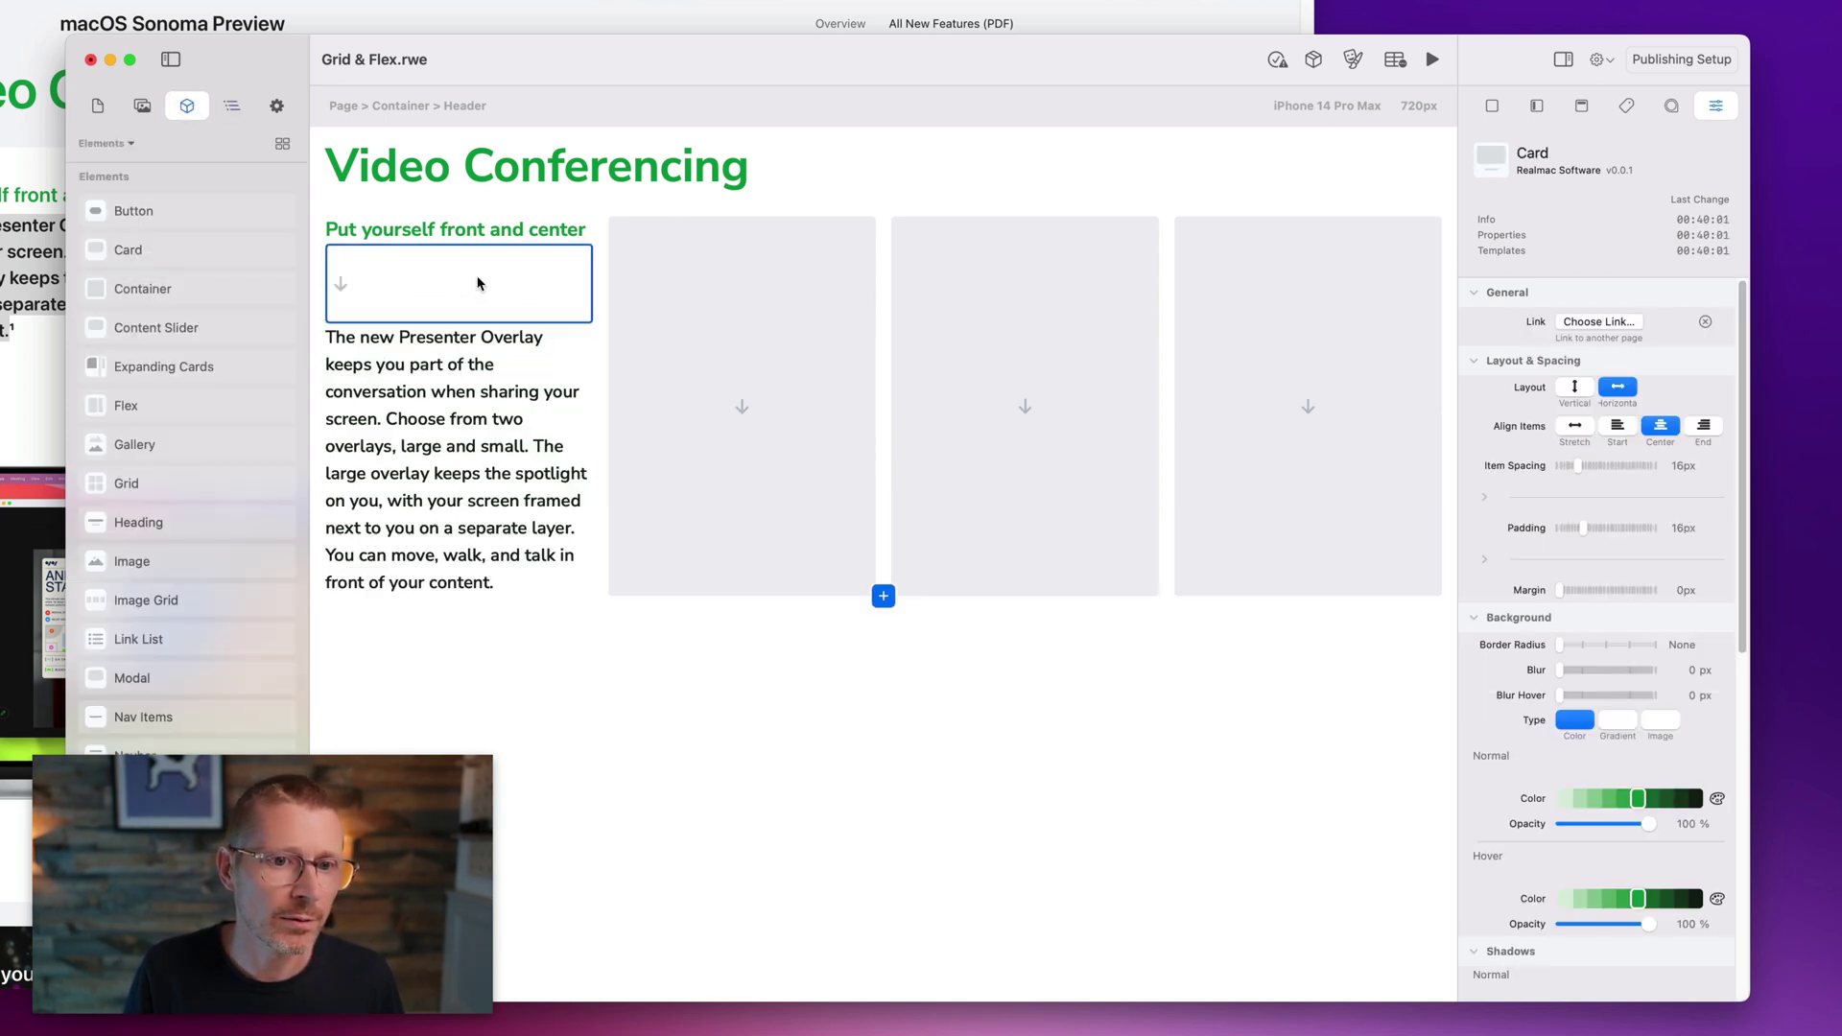
click(232, 106)
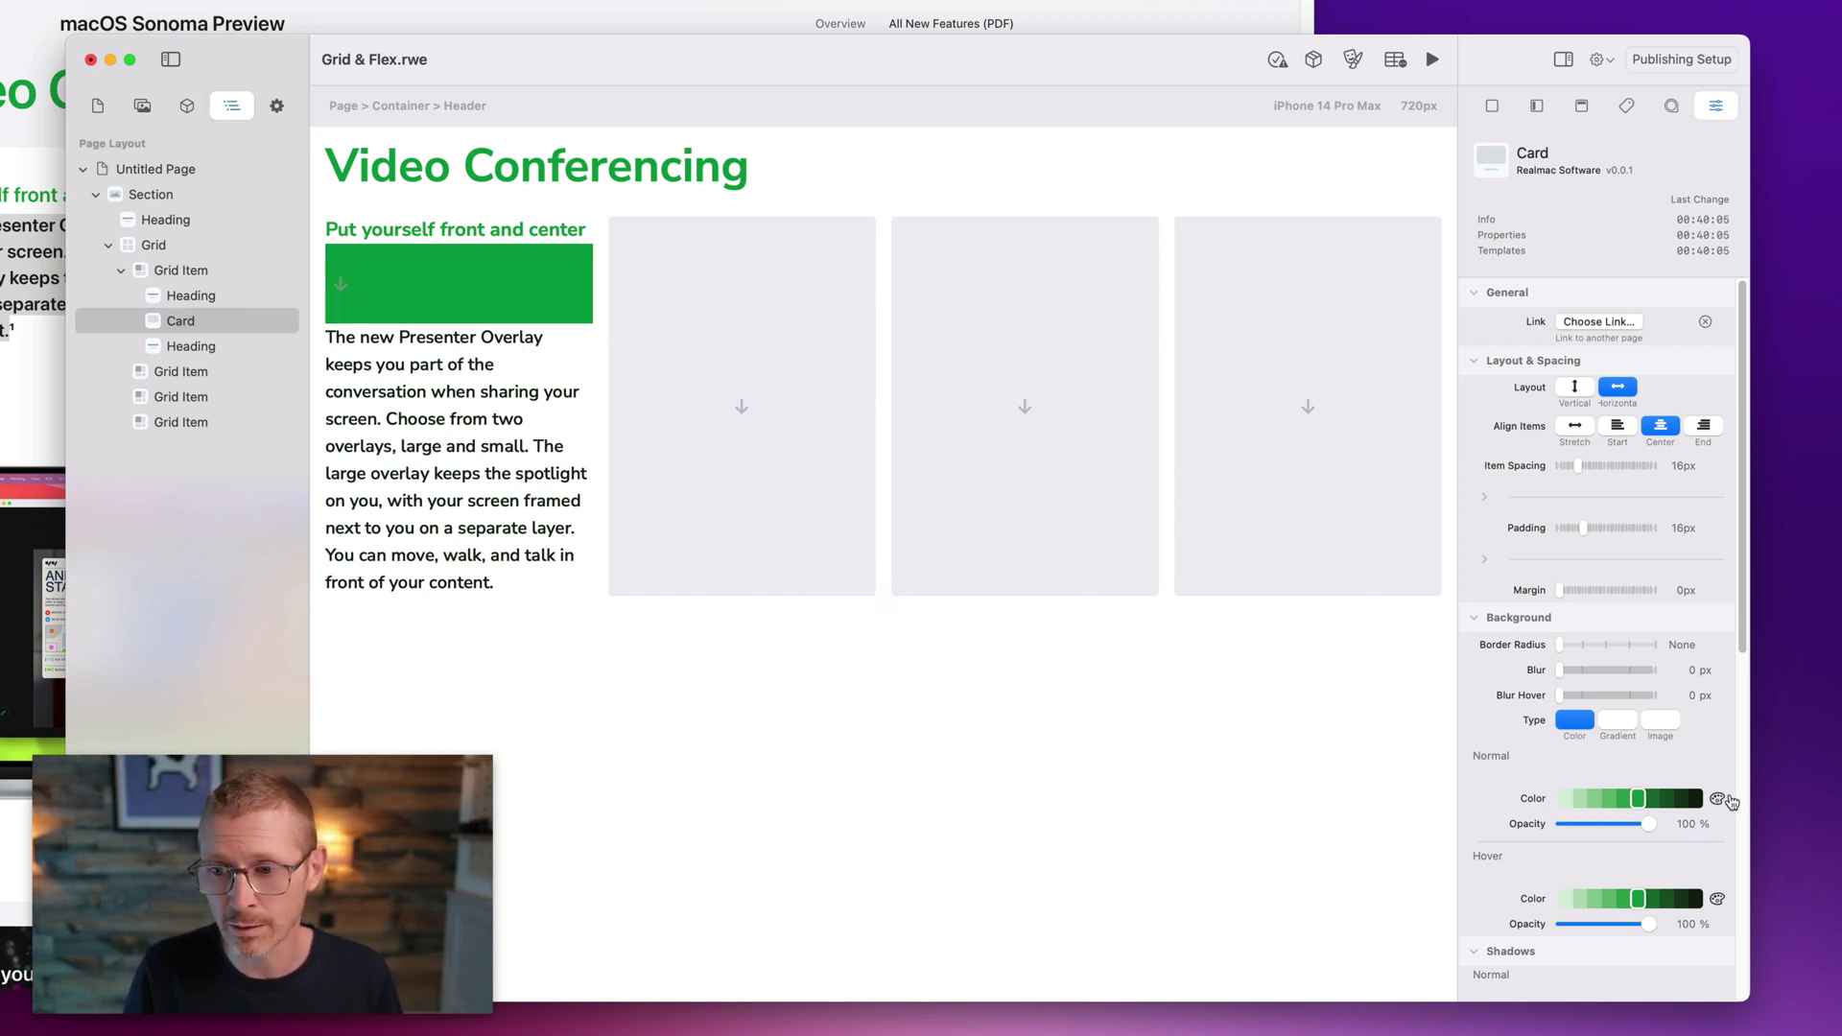
Set the card's normal and hover background colors to the second-lightest shade of the White theme color.
click(1718, 799)
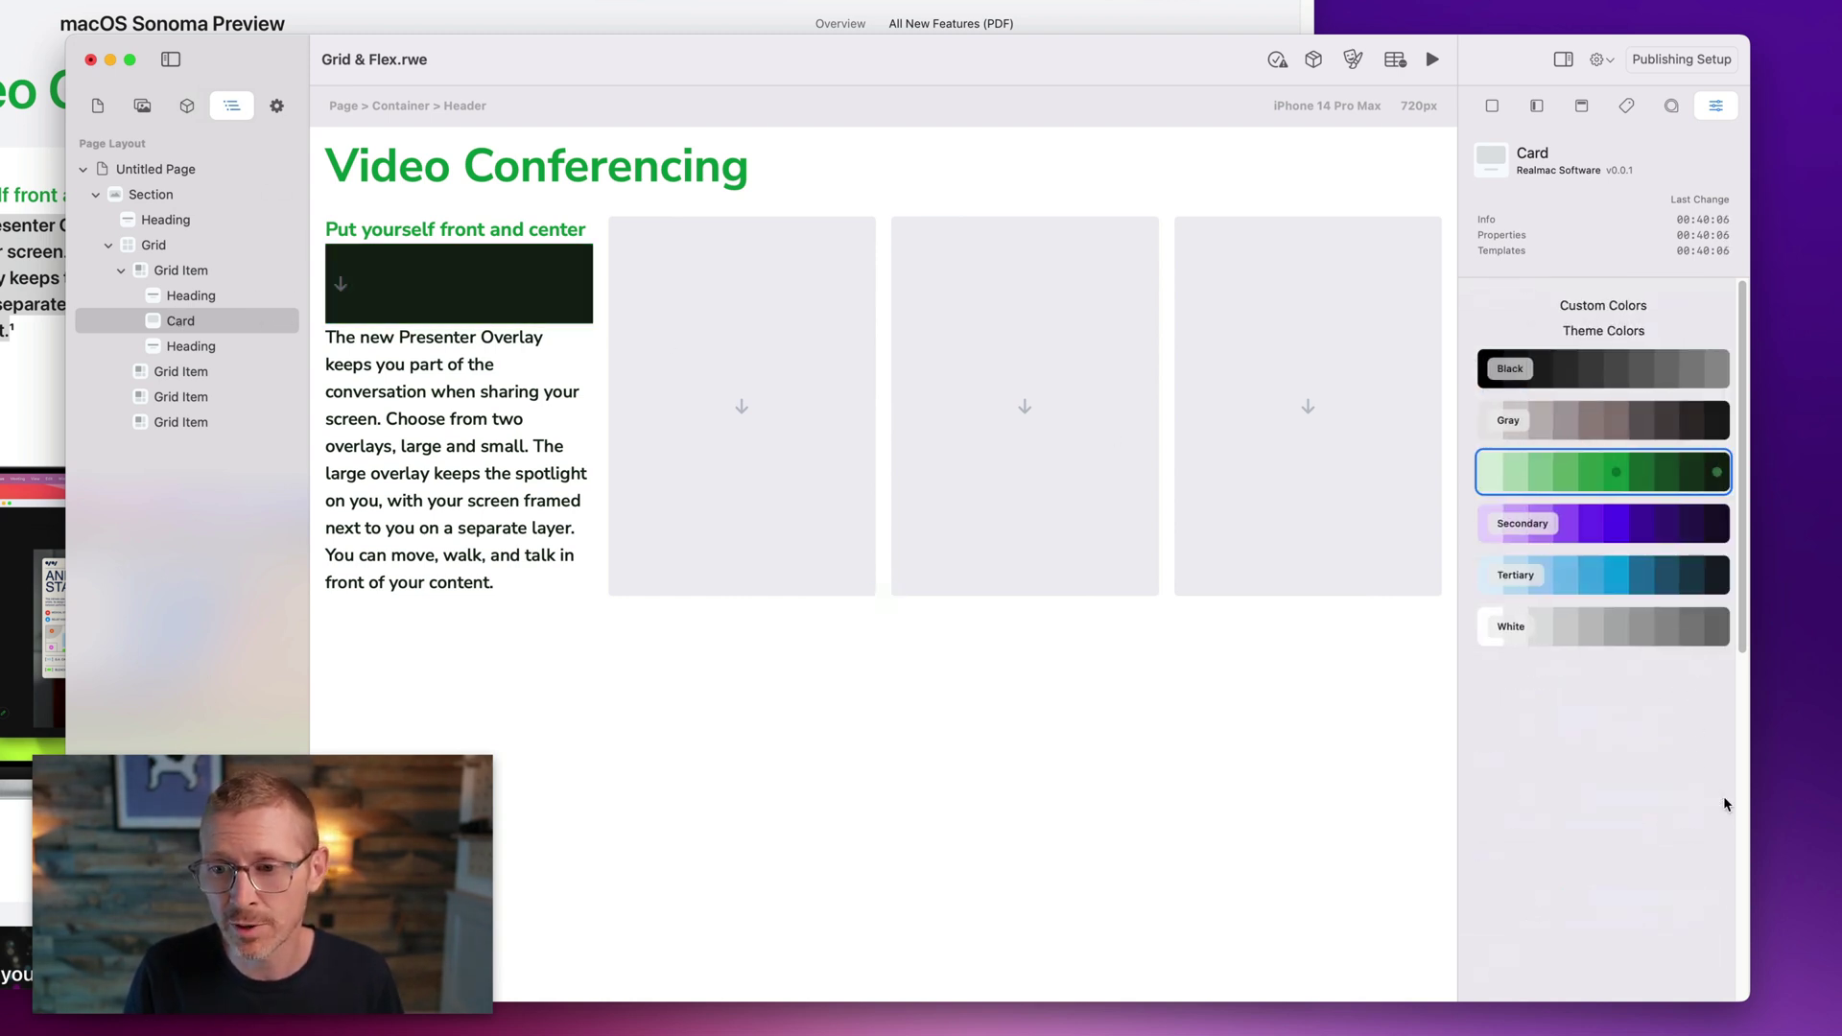
click(1508, 632)
click(1717, 900)
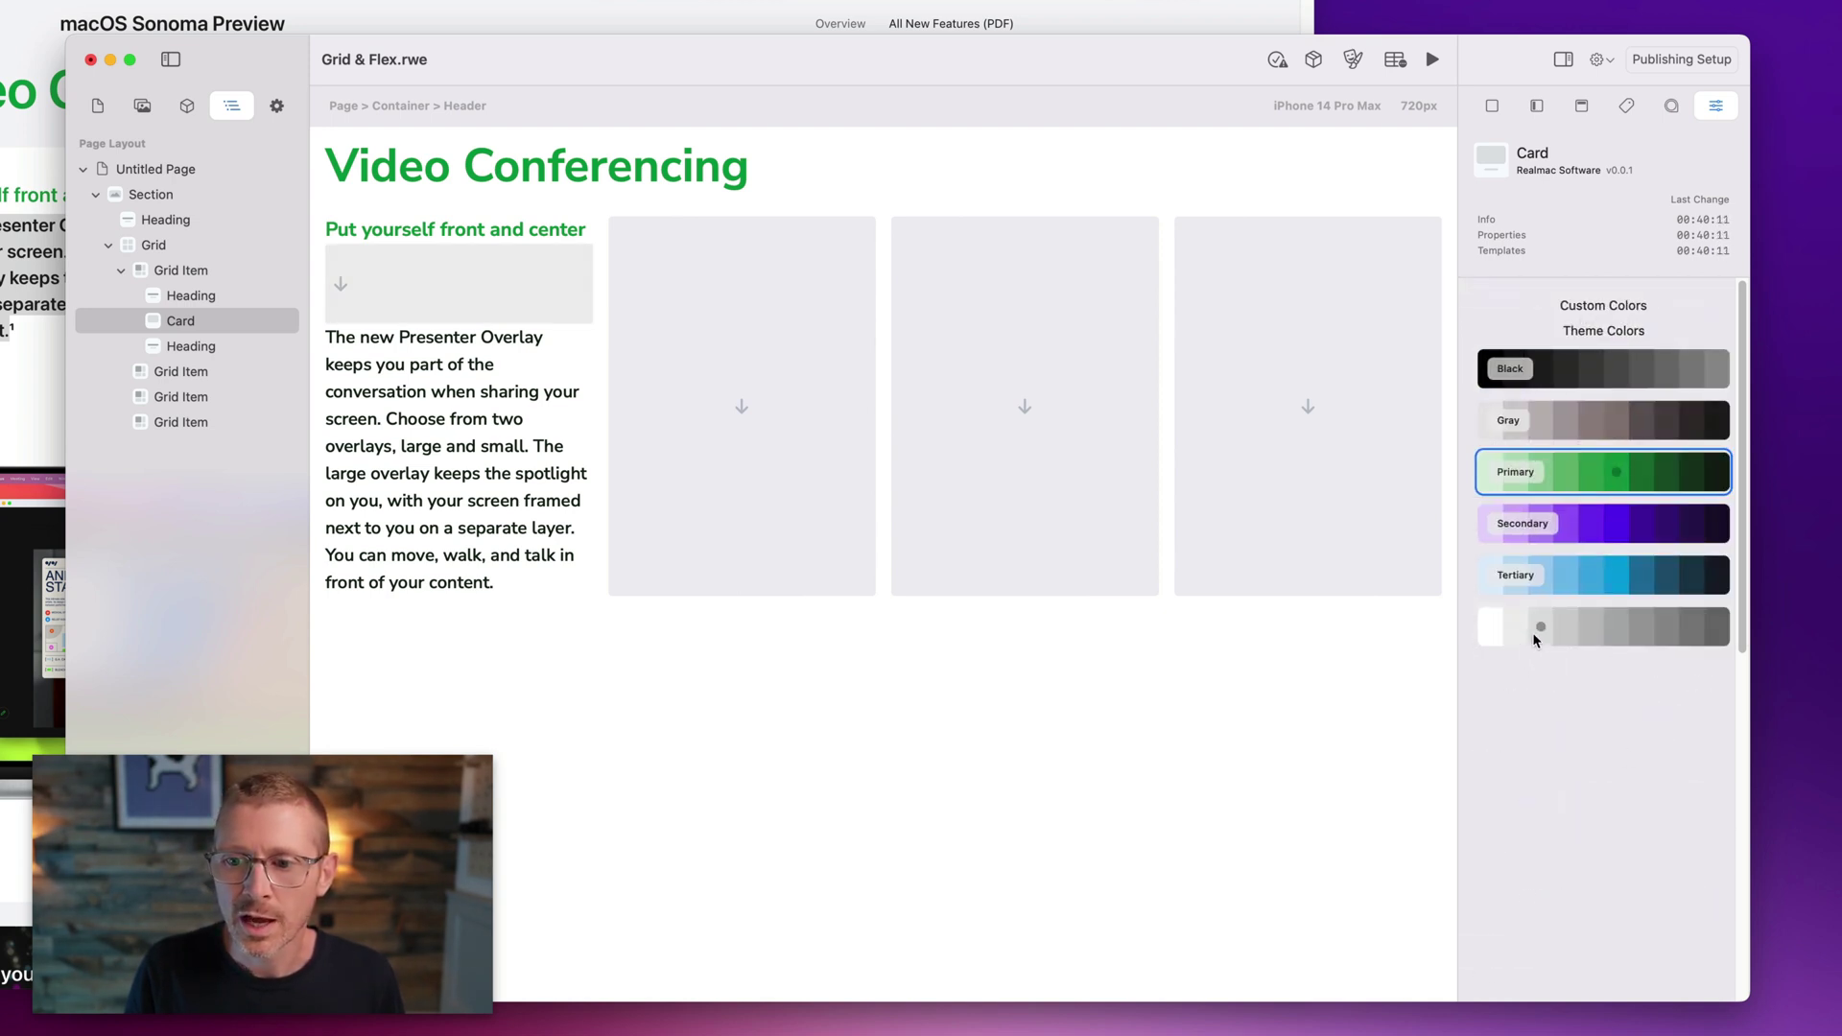
click(1533, 630)
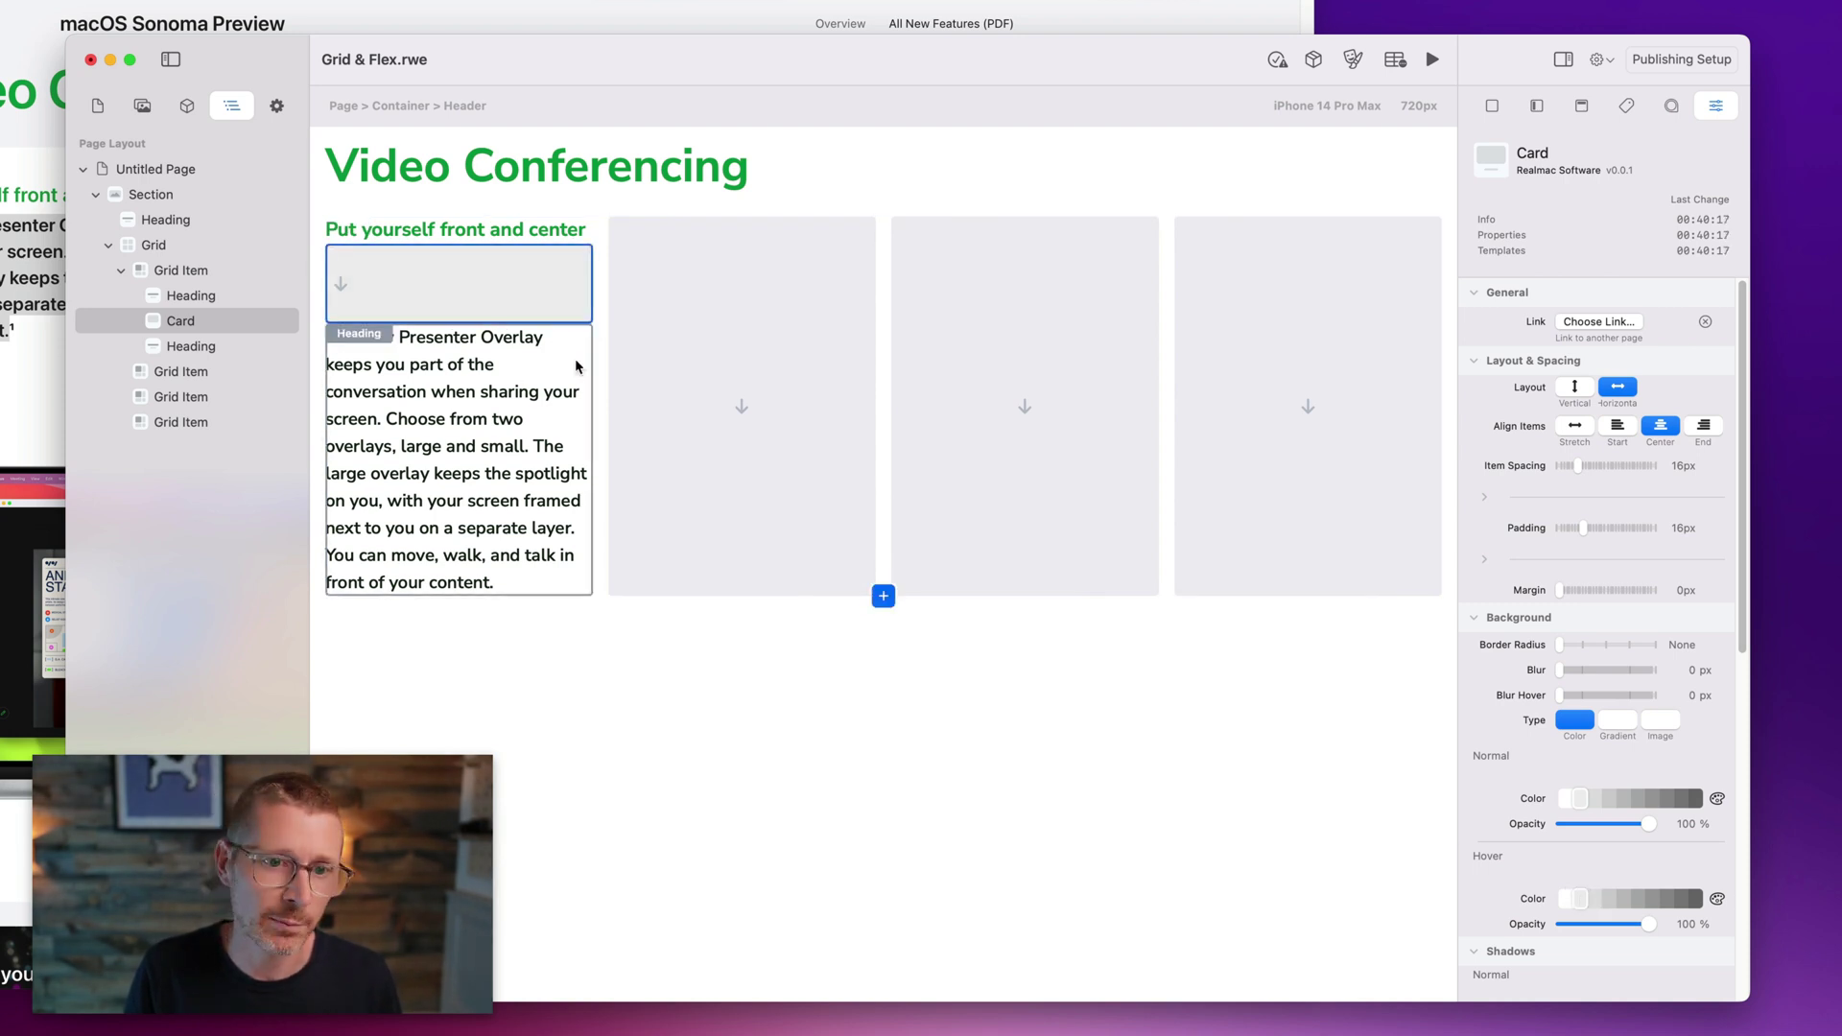
Move both of the first grid item's headings inside the card, and set the card's layout to Vertical.
drag(503, 247, 460, 230)
drag(170, 247, 206, 330)
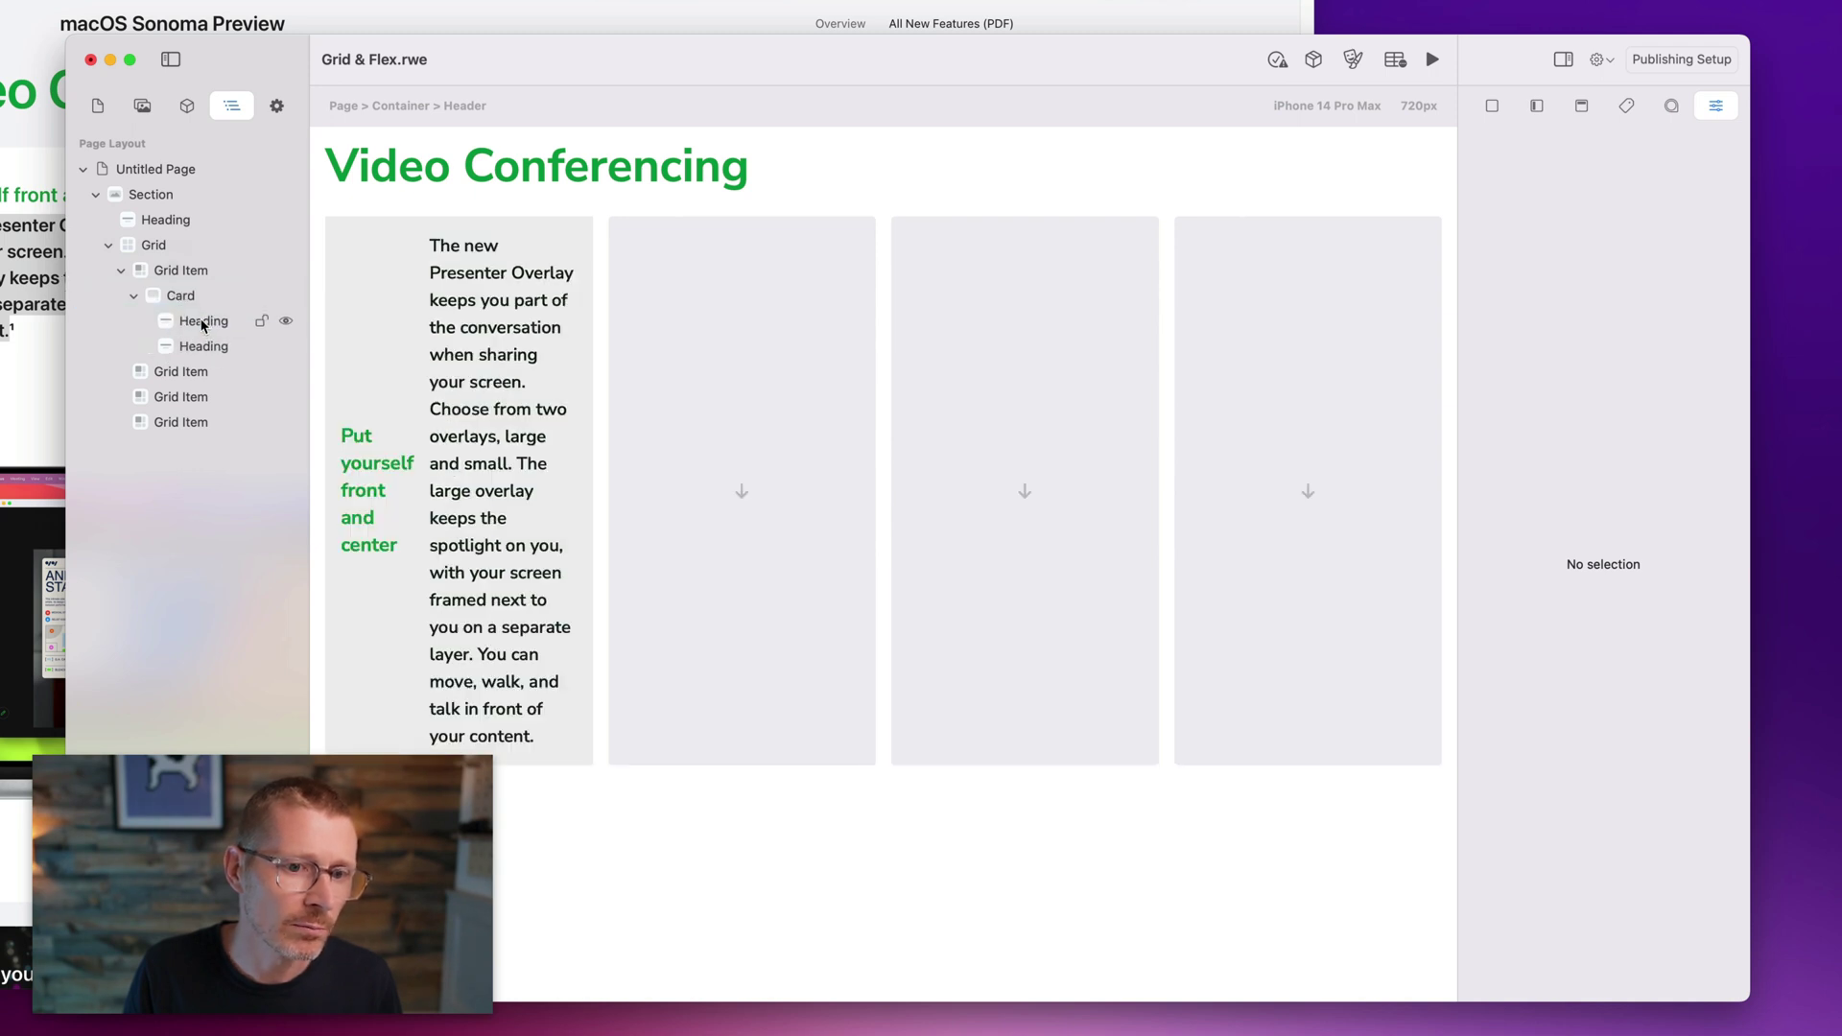
click(189, 295)
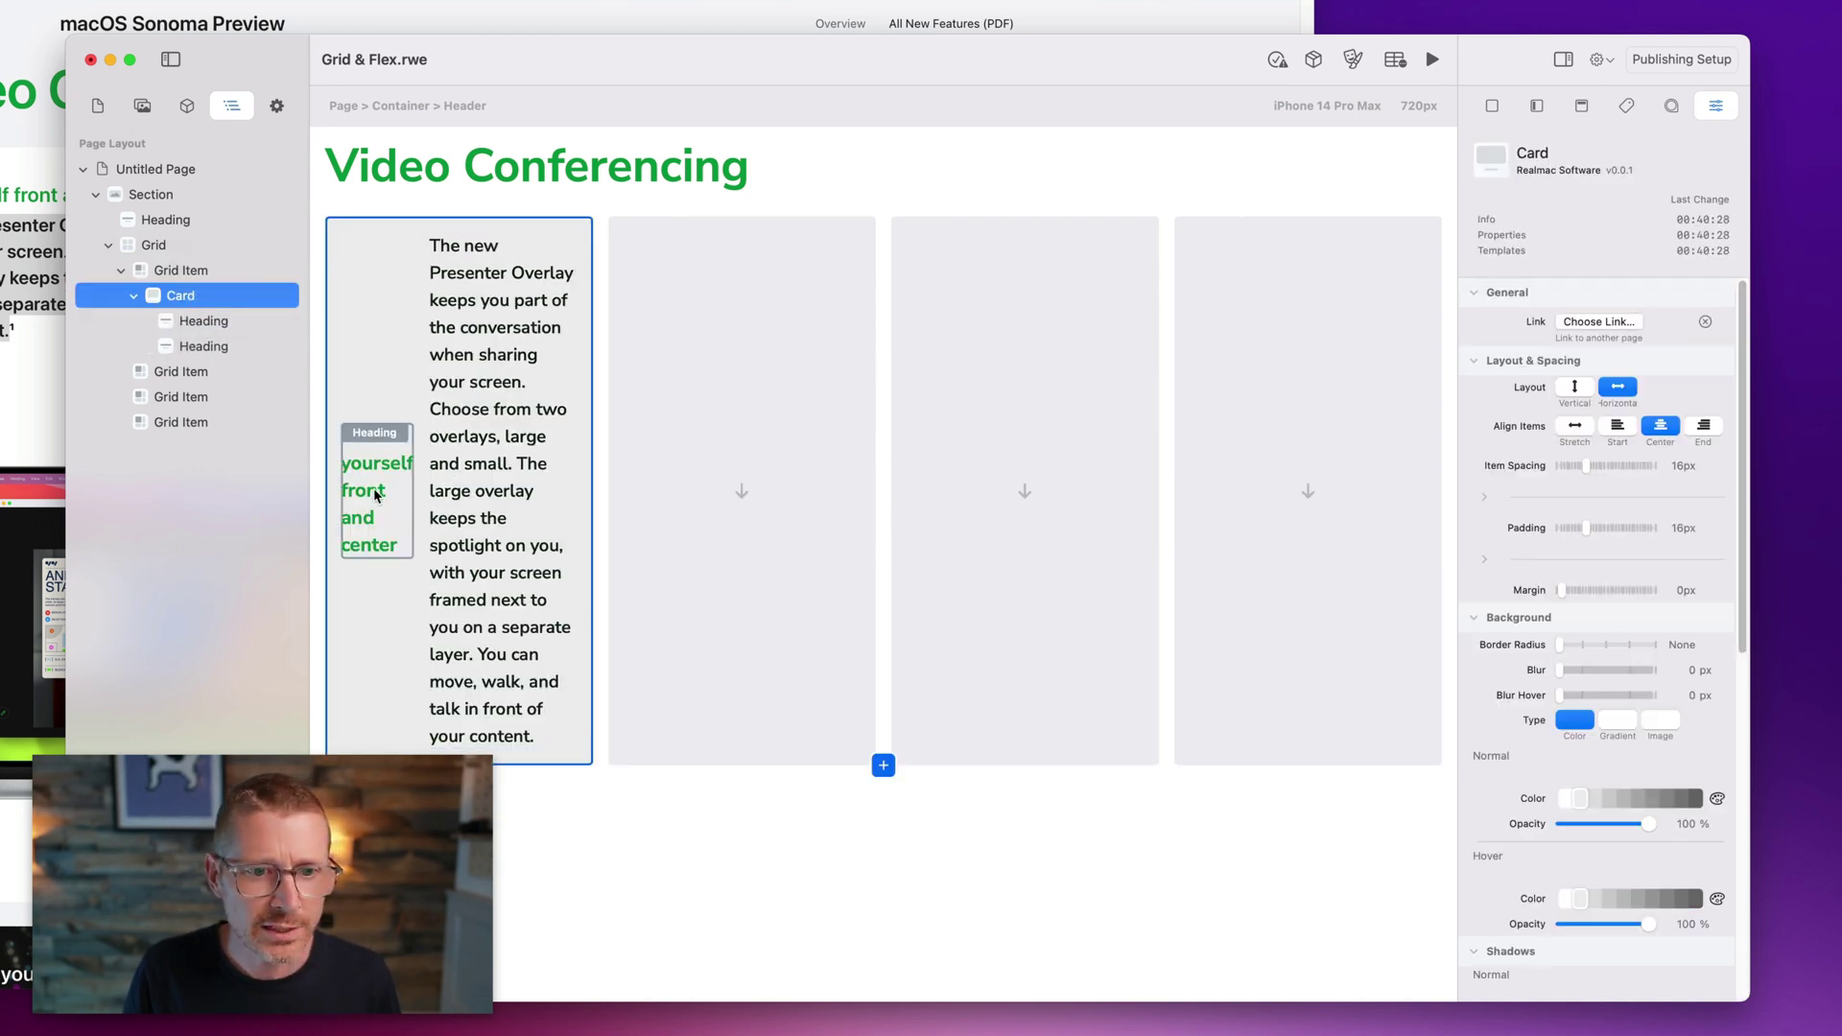
click(153, 245)
click(188, 293)
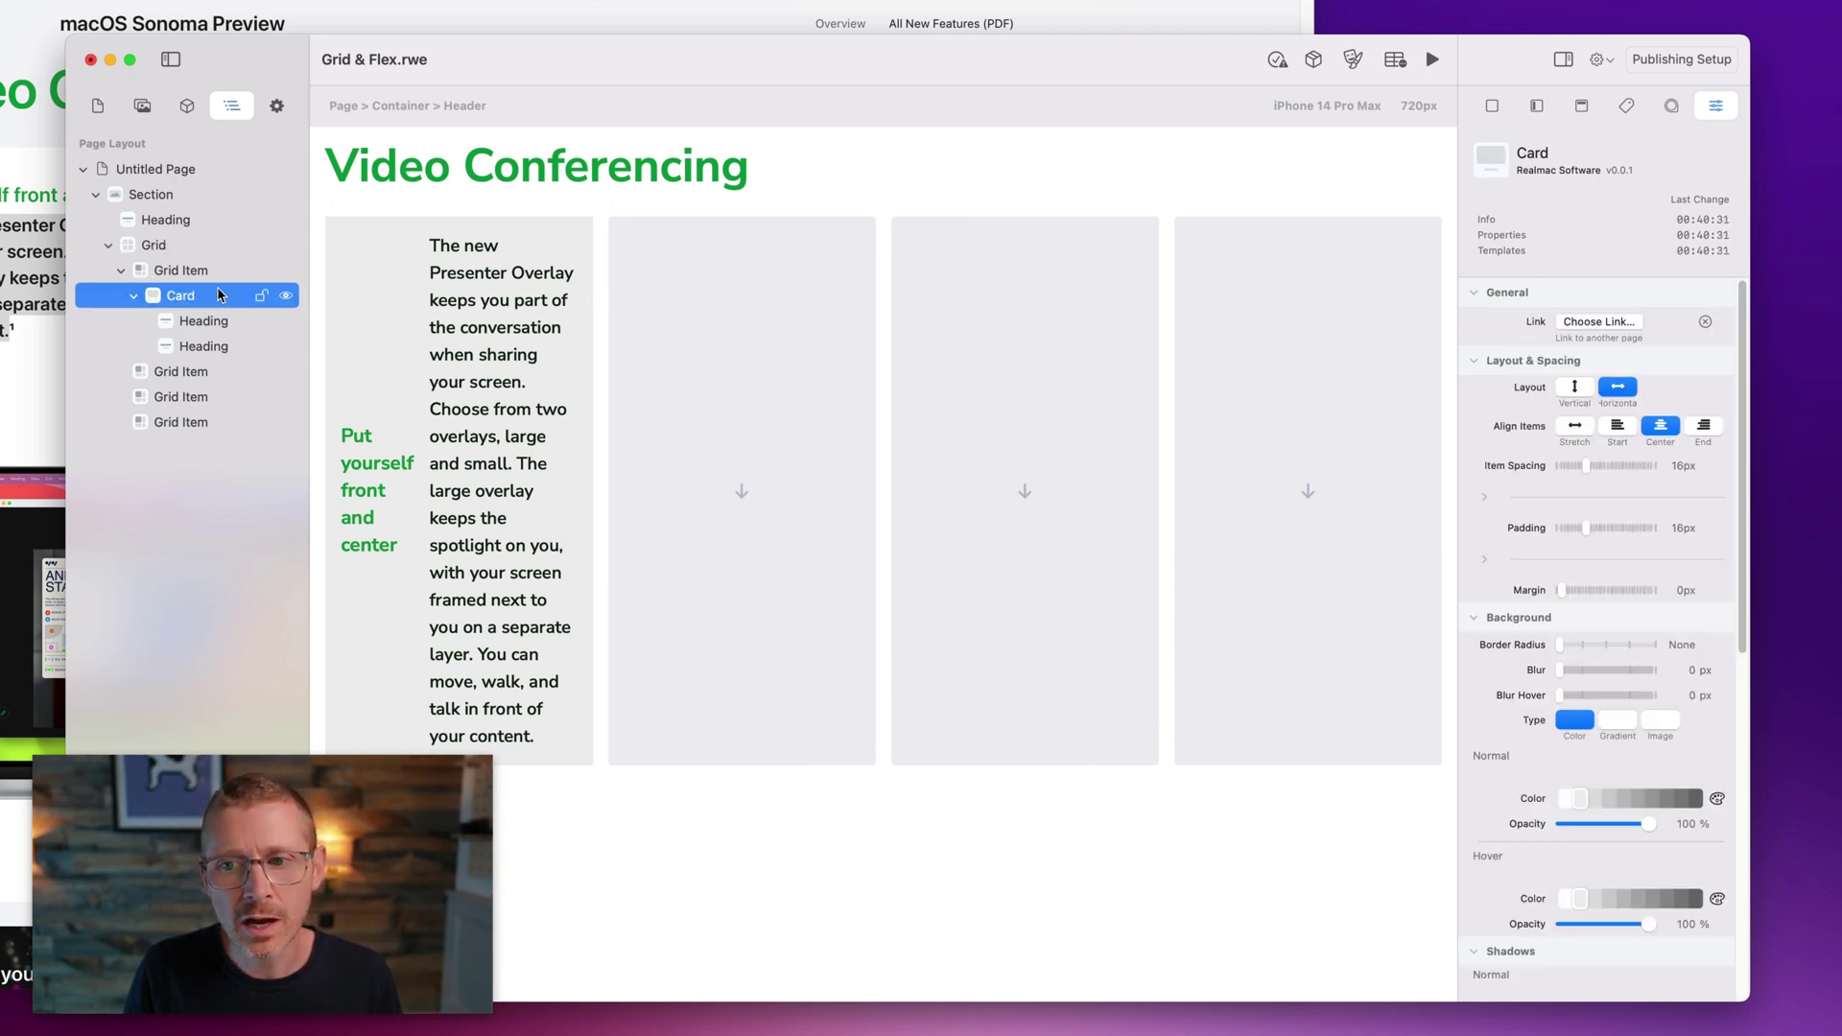
click(1634, 390)
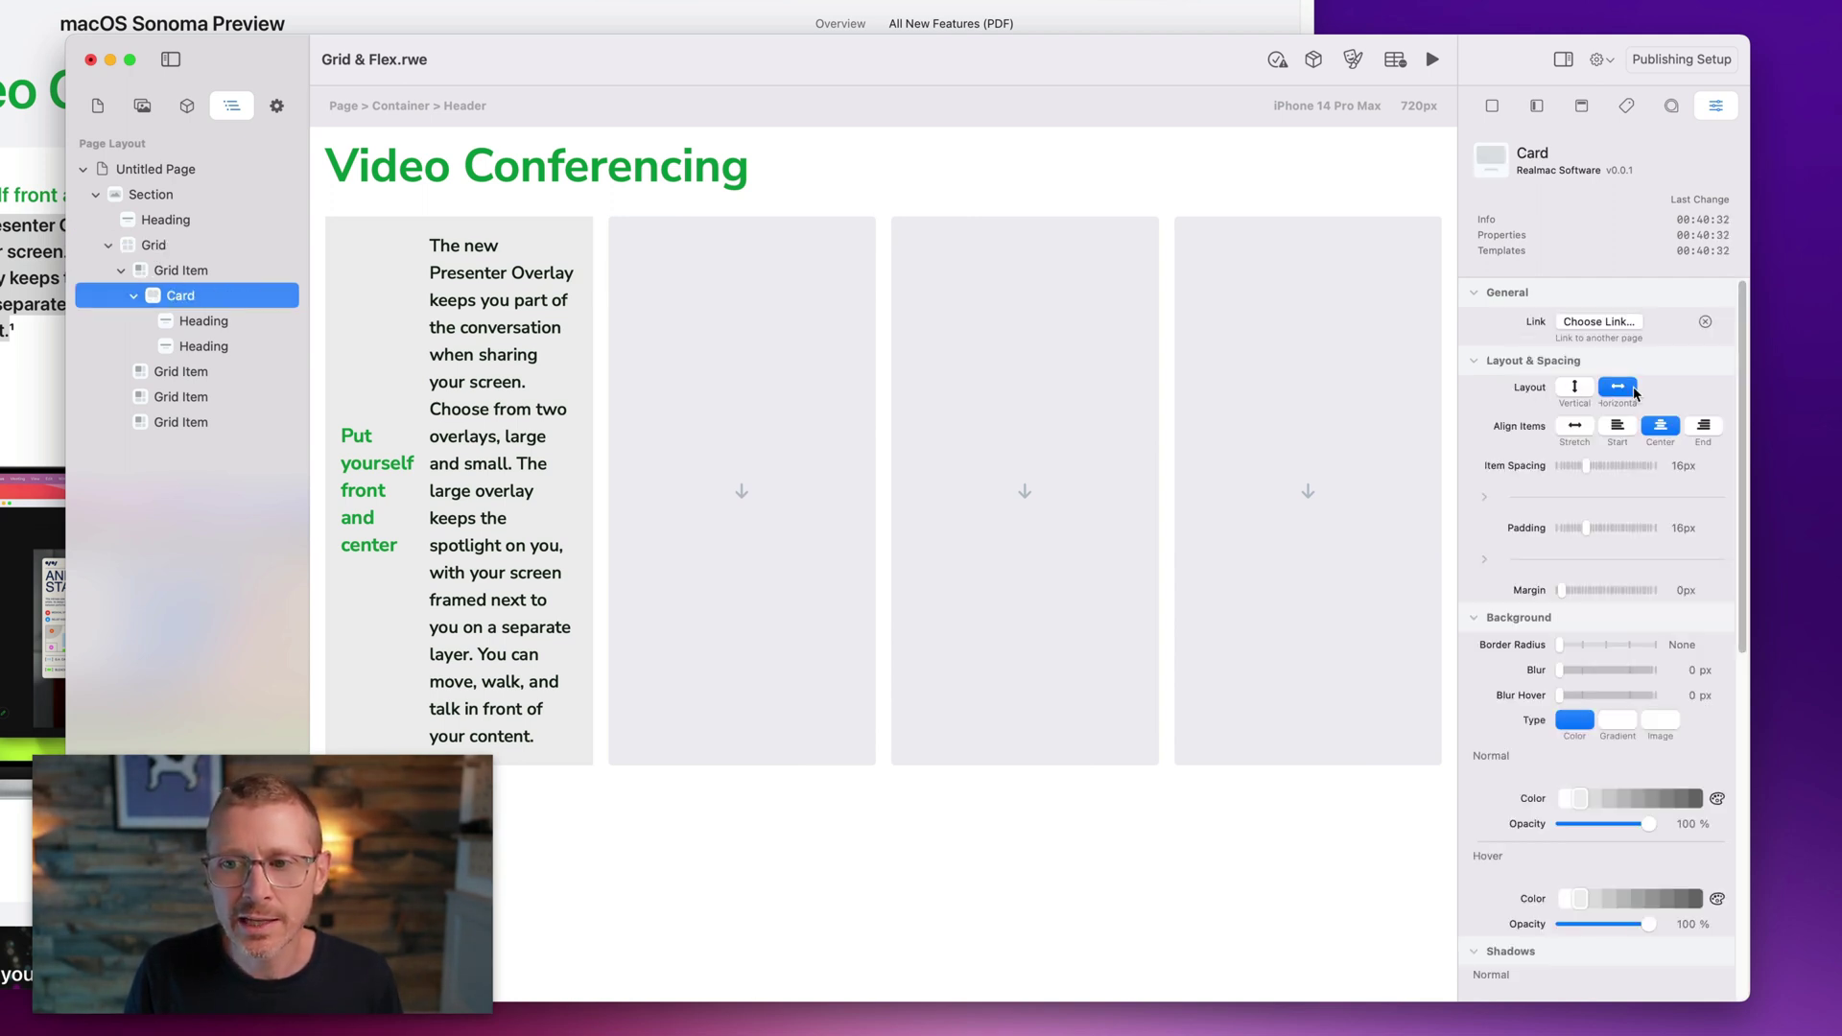
click(1576, 388)
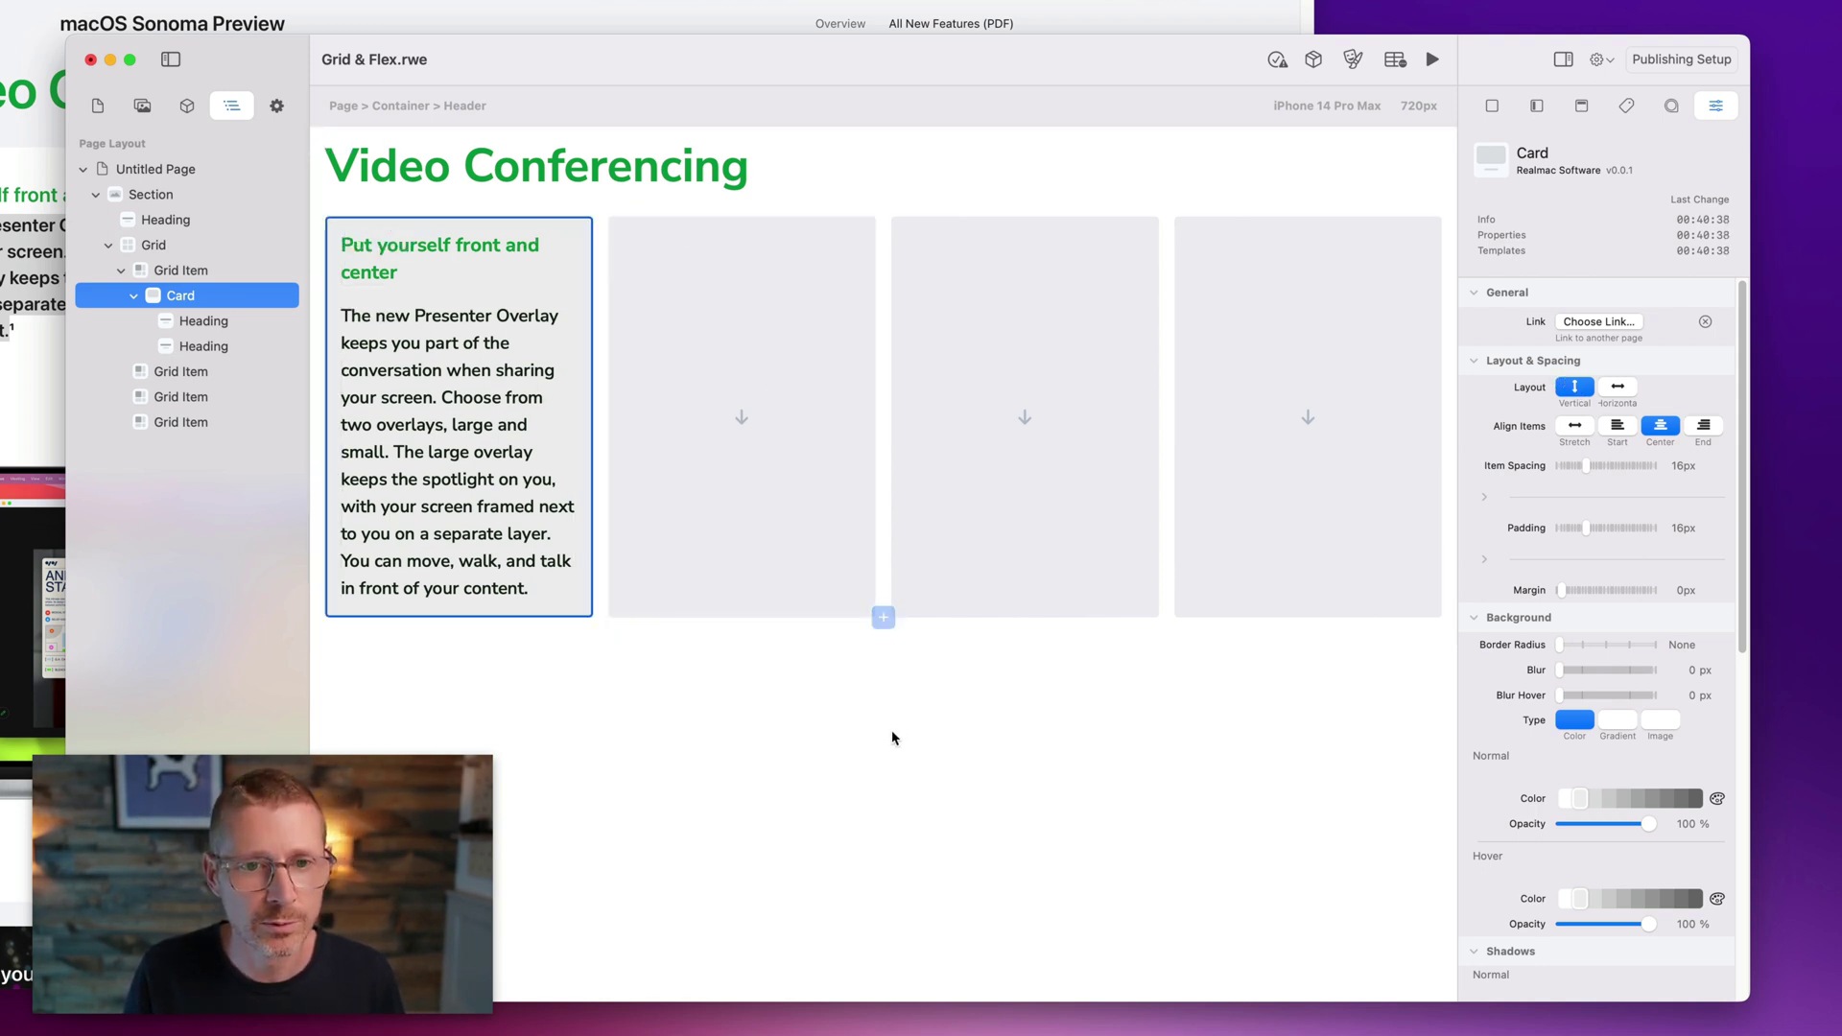
Round the card's corners by setting its border radius to Large.
click(796, 767)
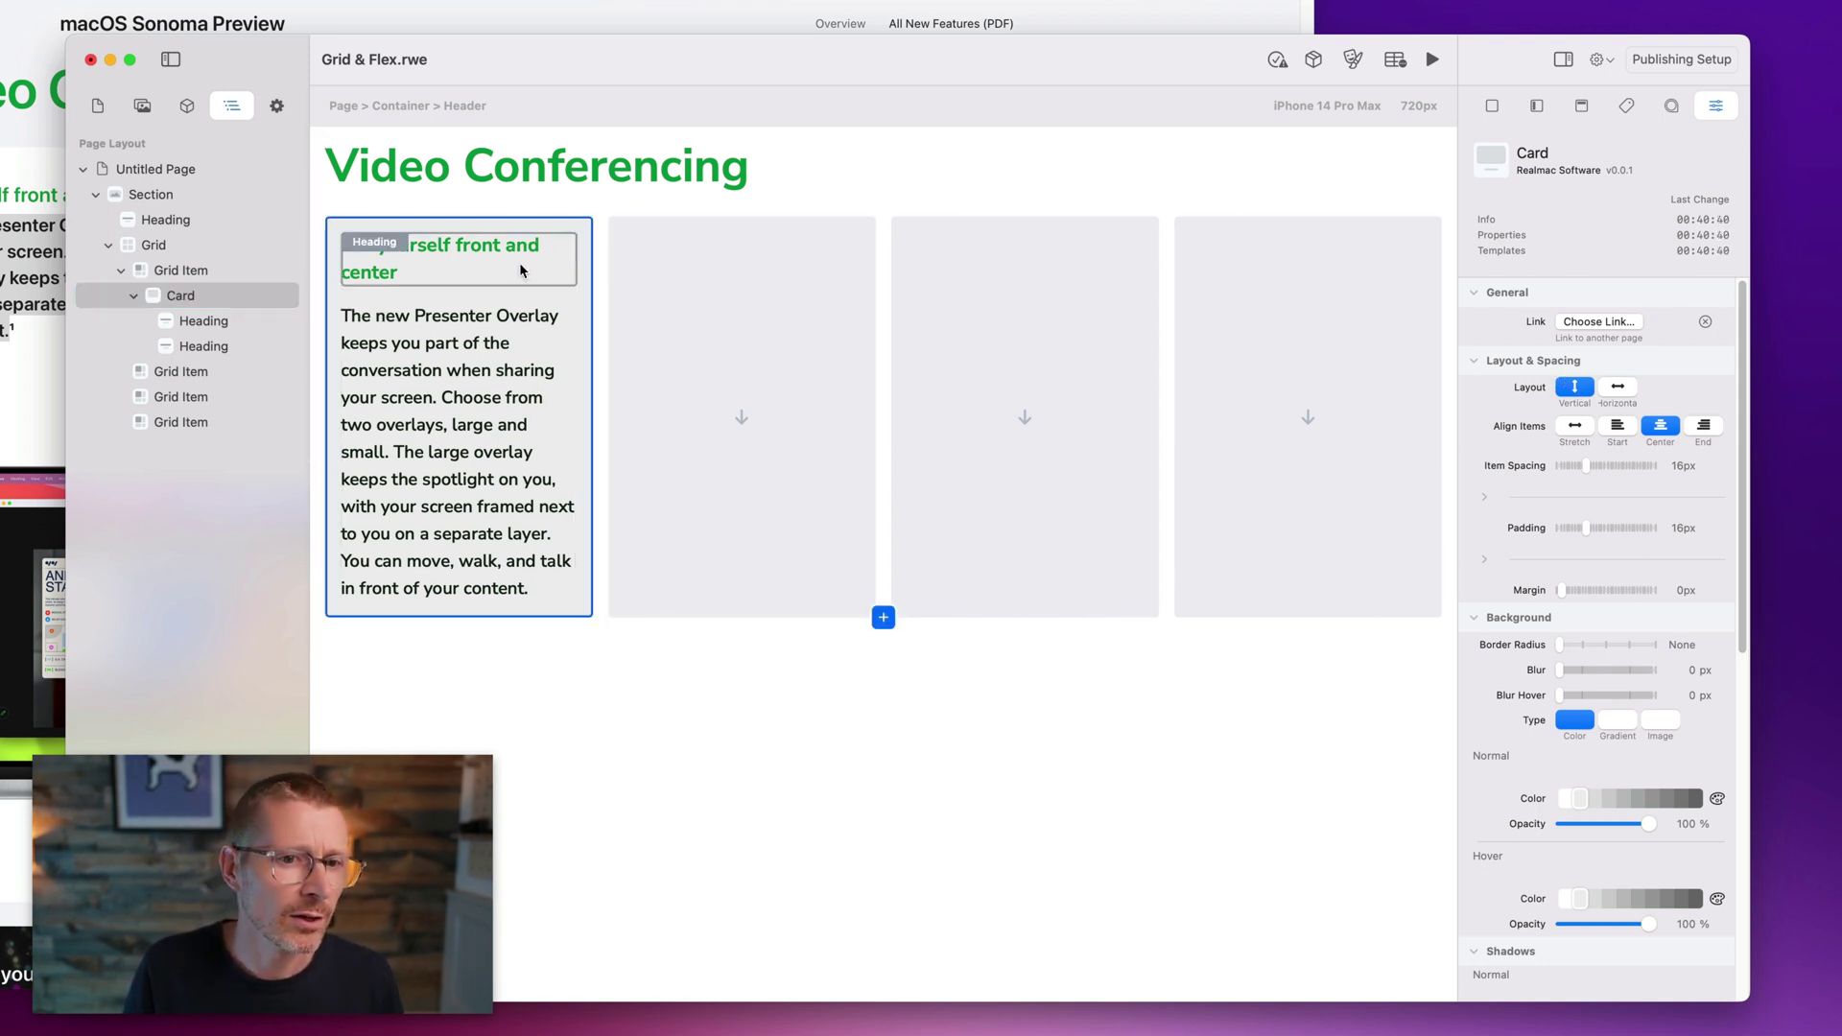
click(177, 292)
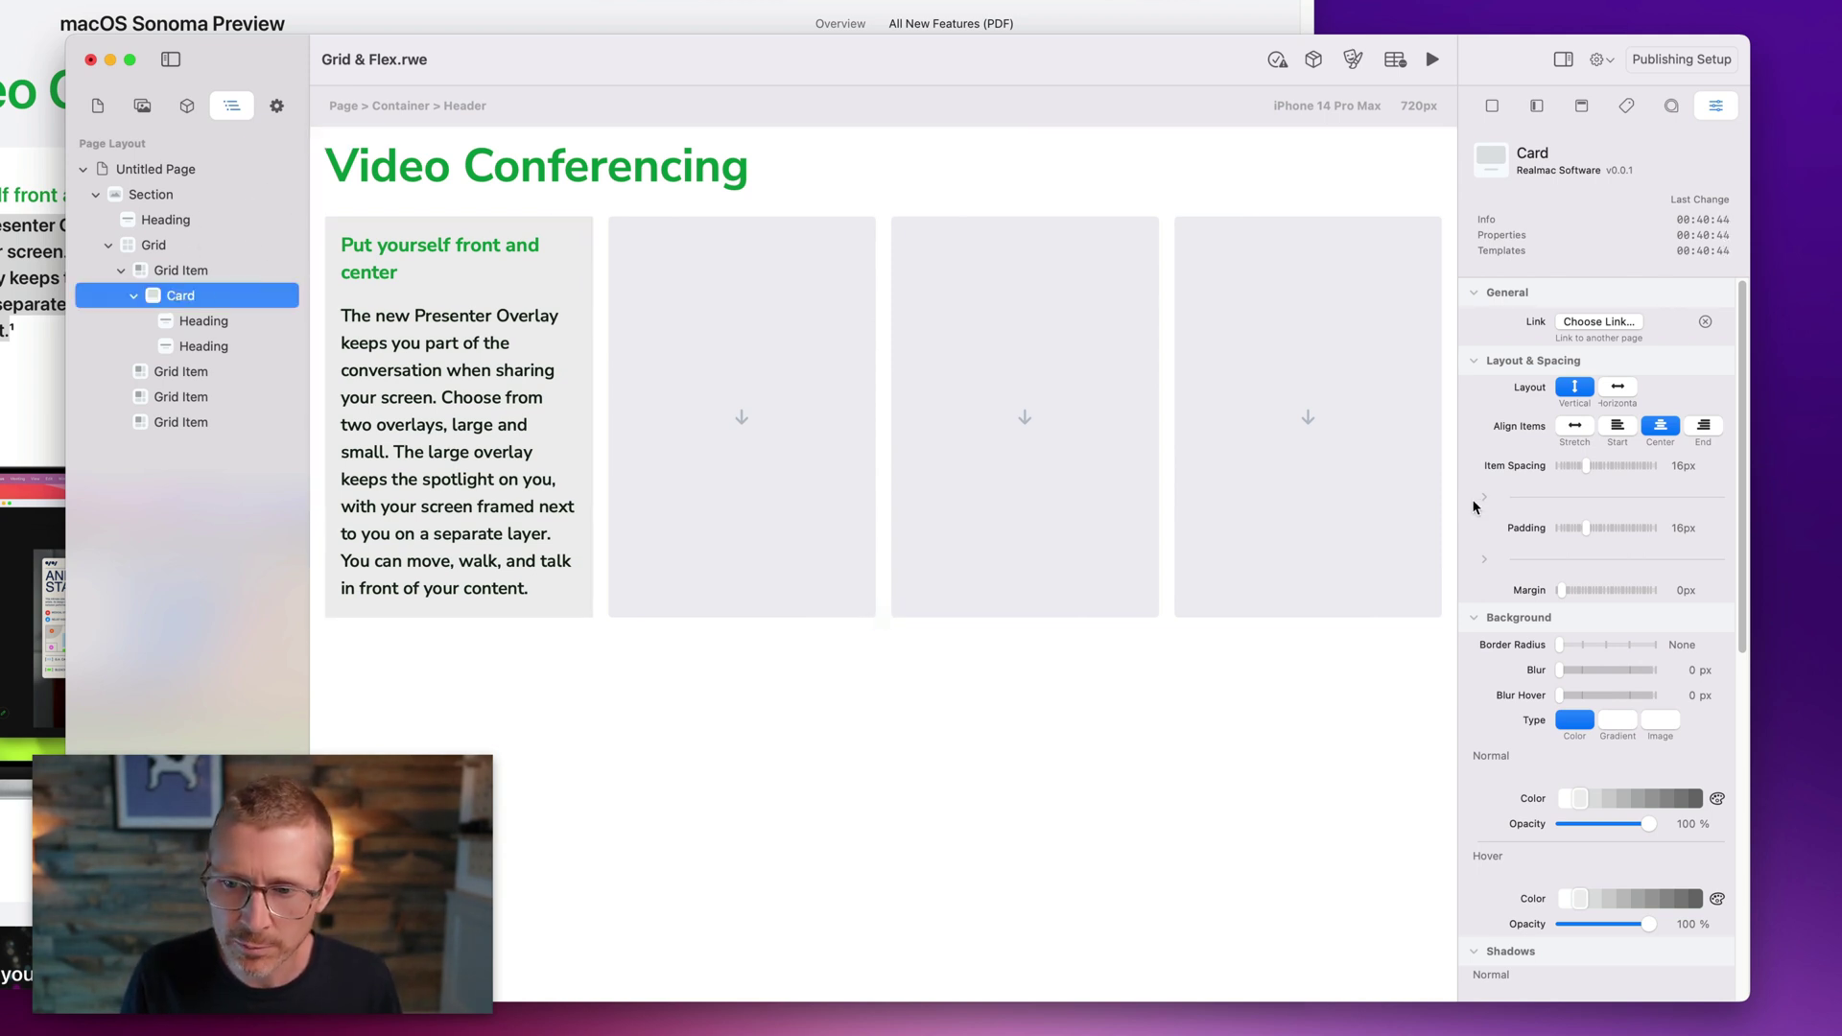
click(744, 393)
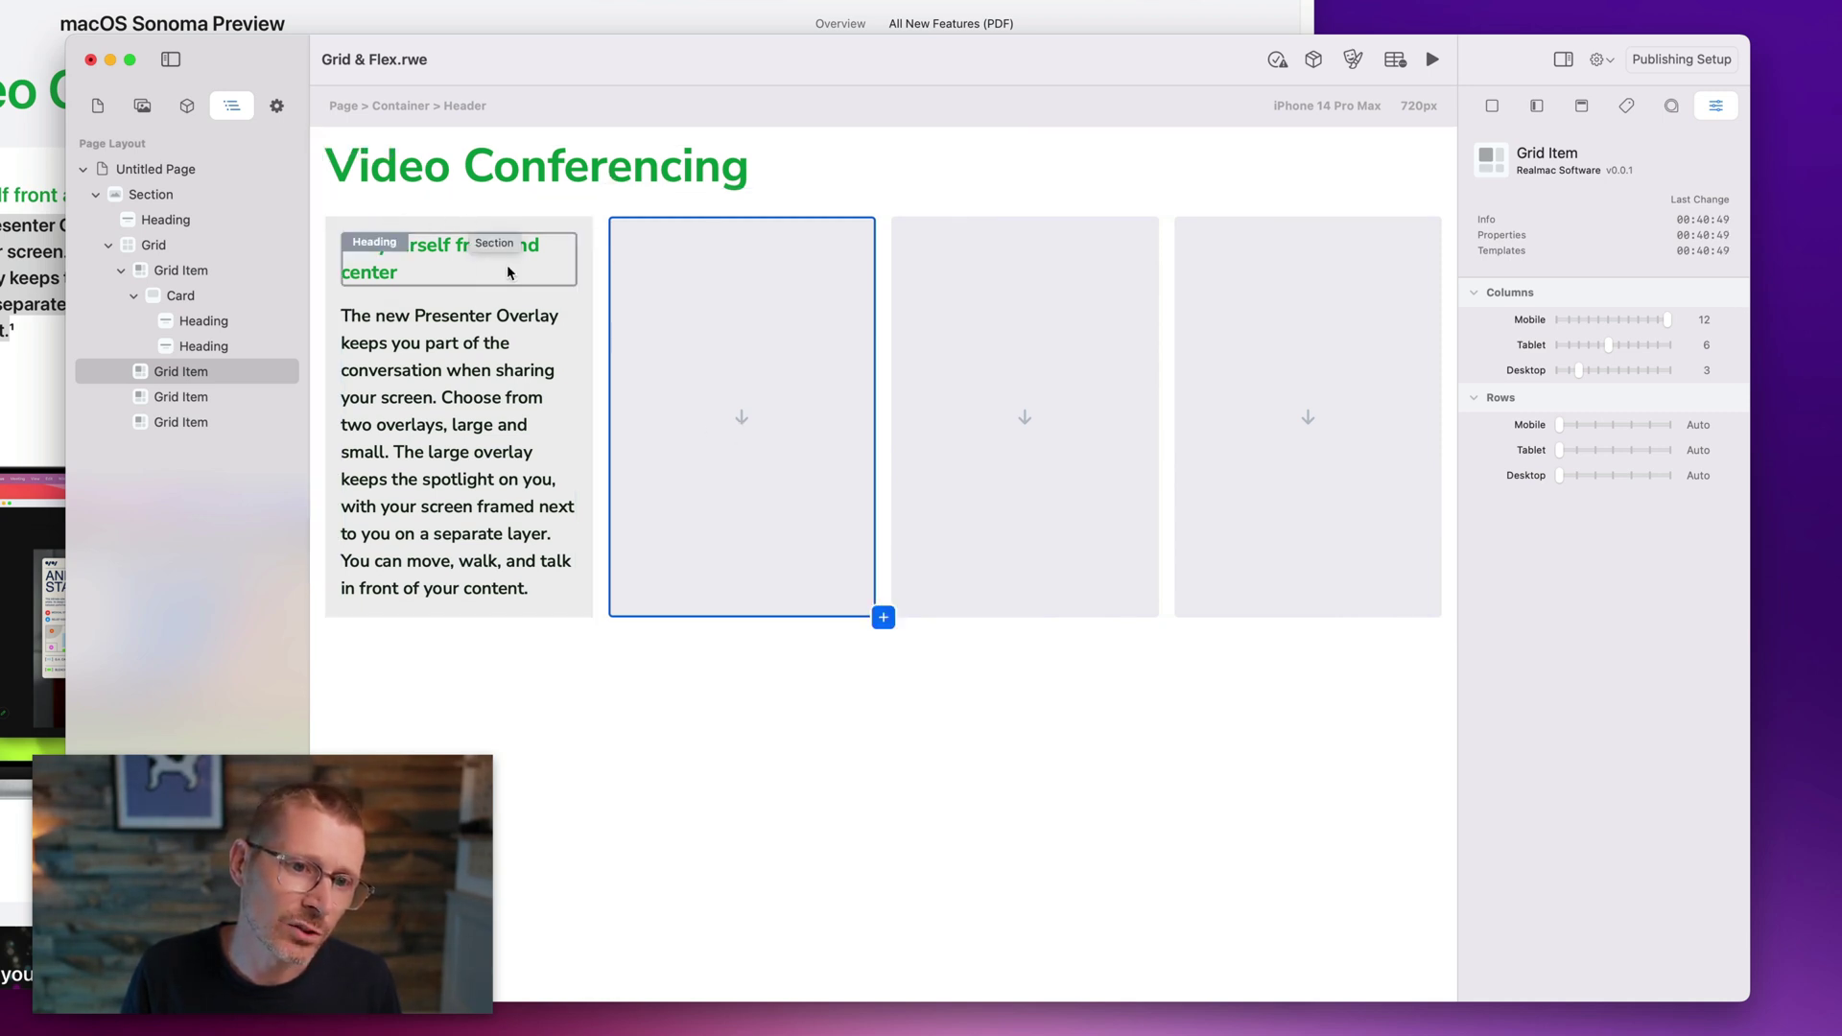
click(583, 297)
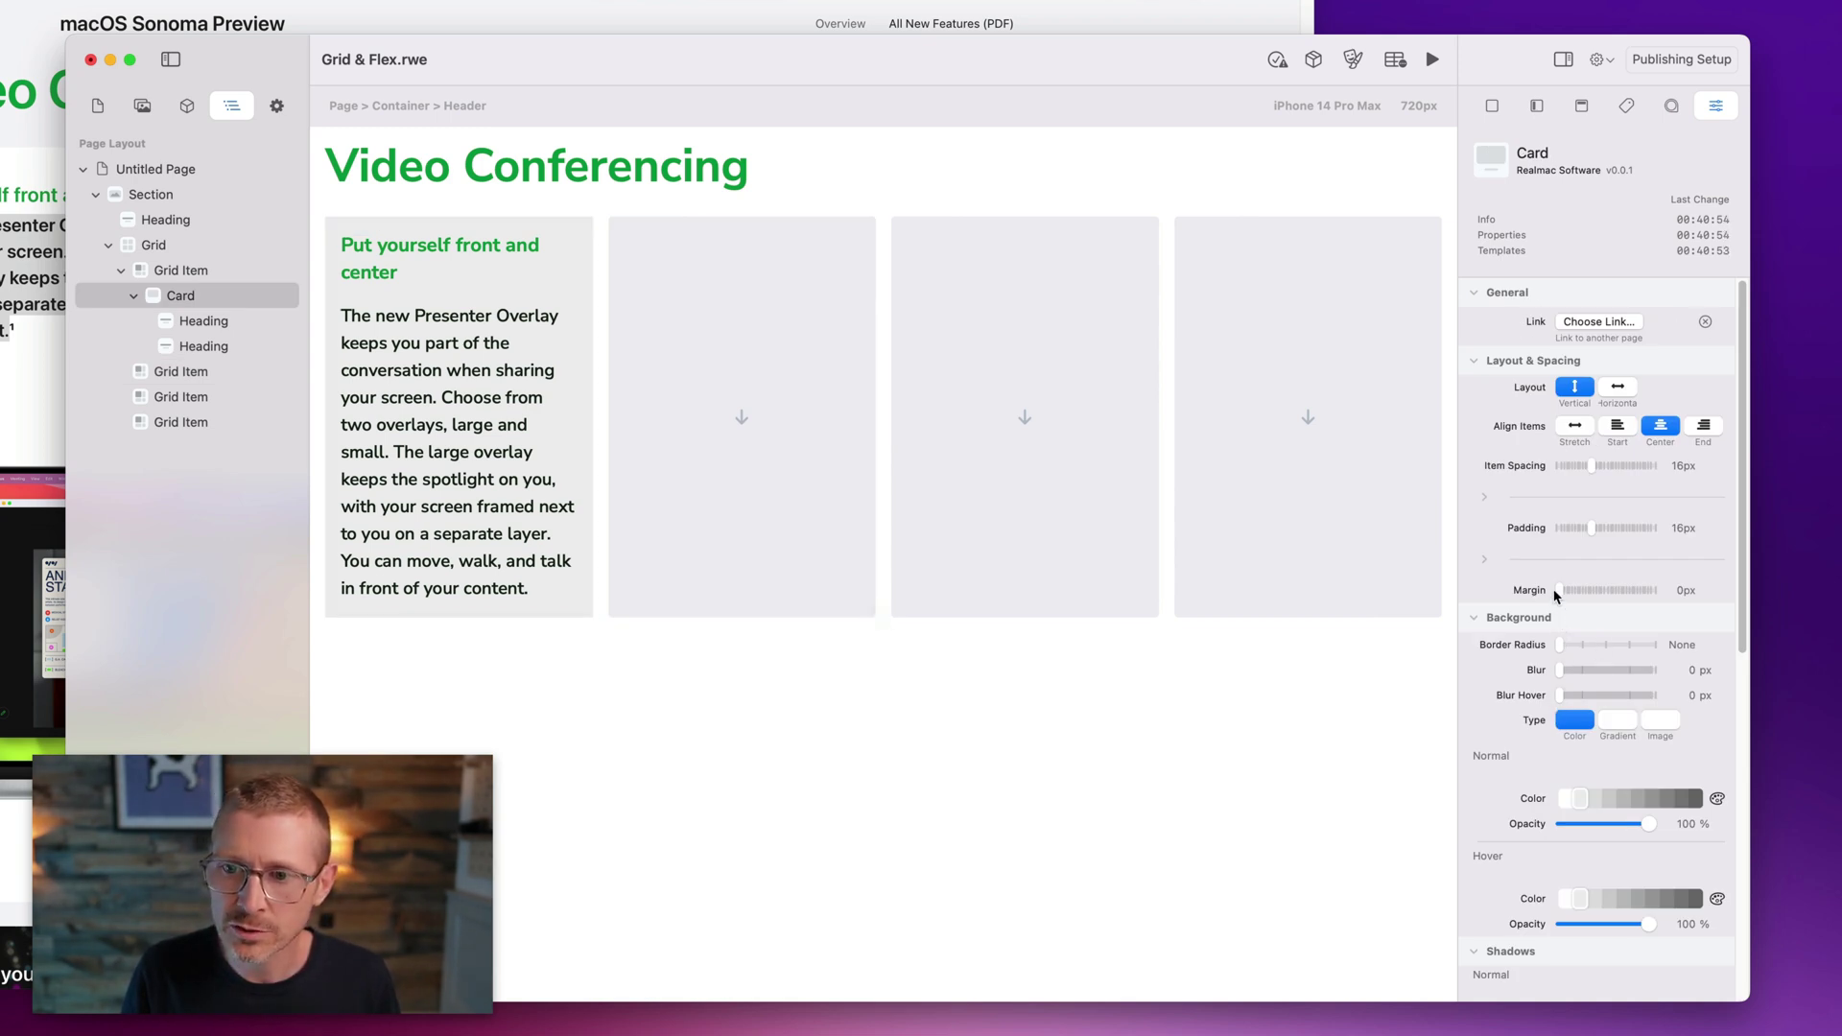
drag(1573, 650, 1641, 647)
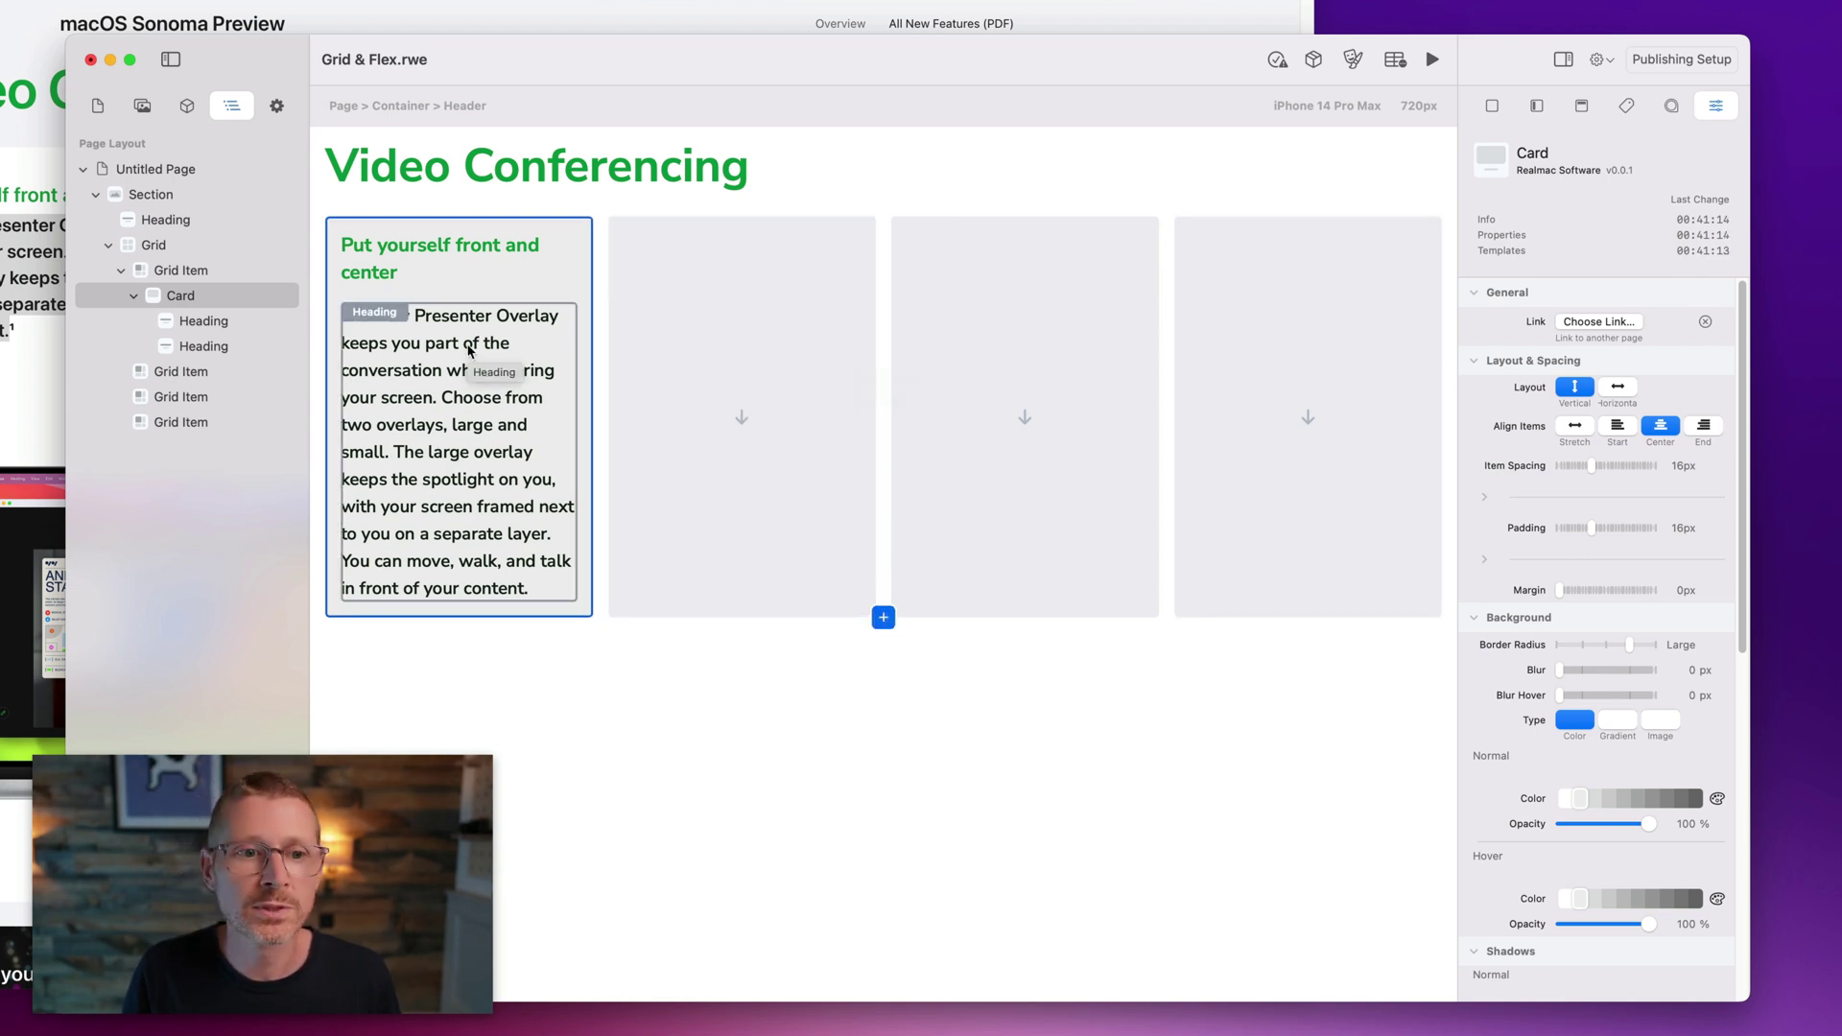
Make the first grid item span 6 columns on desktop after trying wider and narrower spans.
click(202, 271)
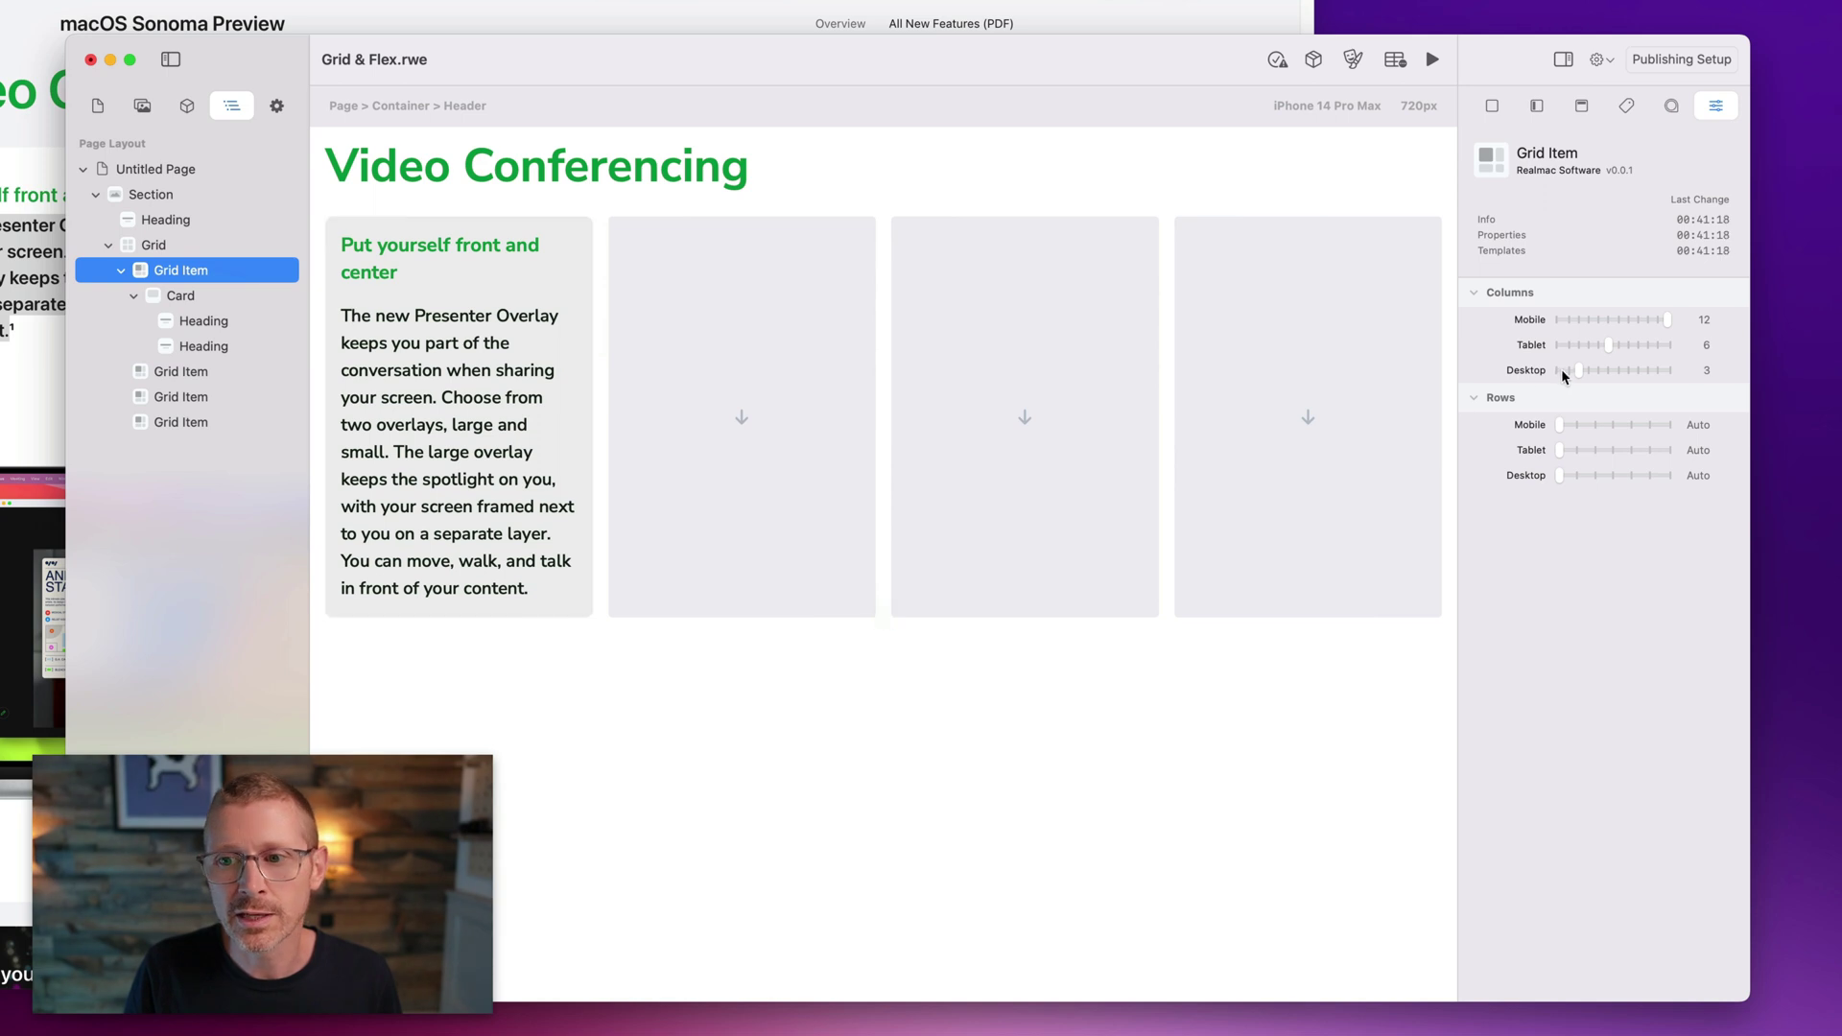
click(1611, 373)
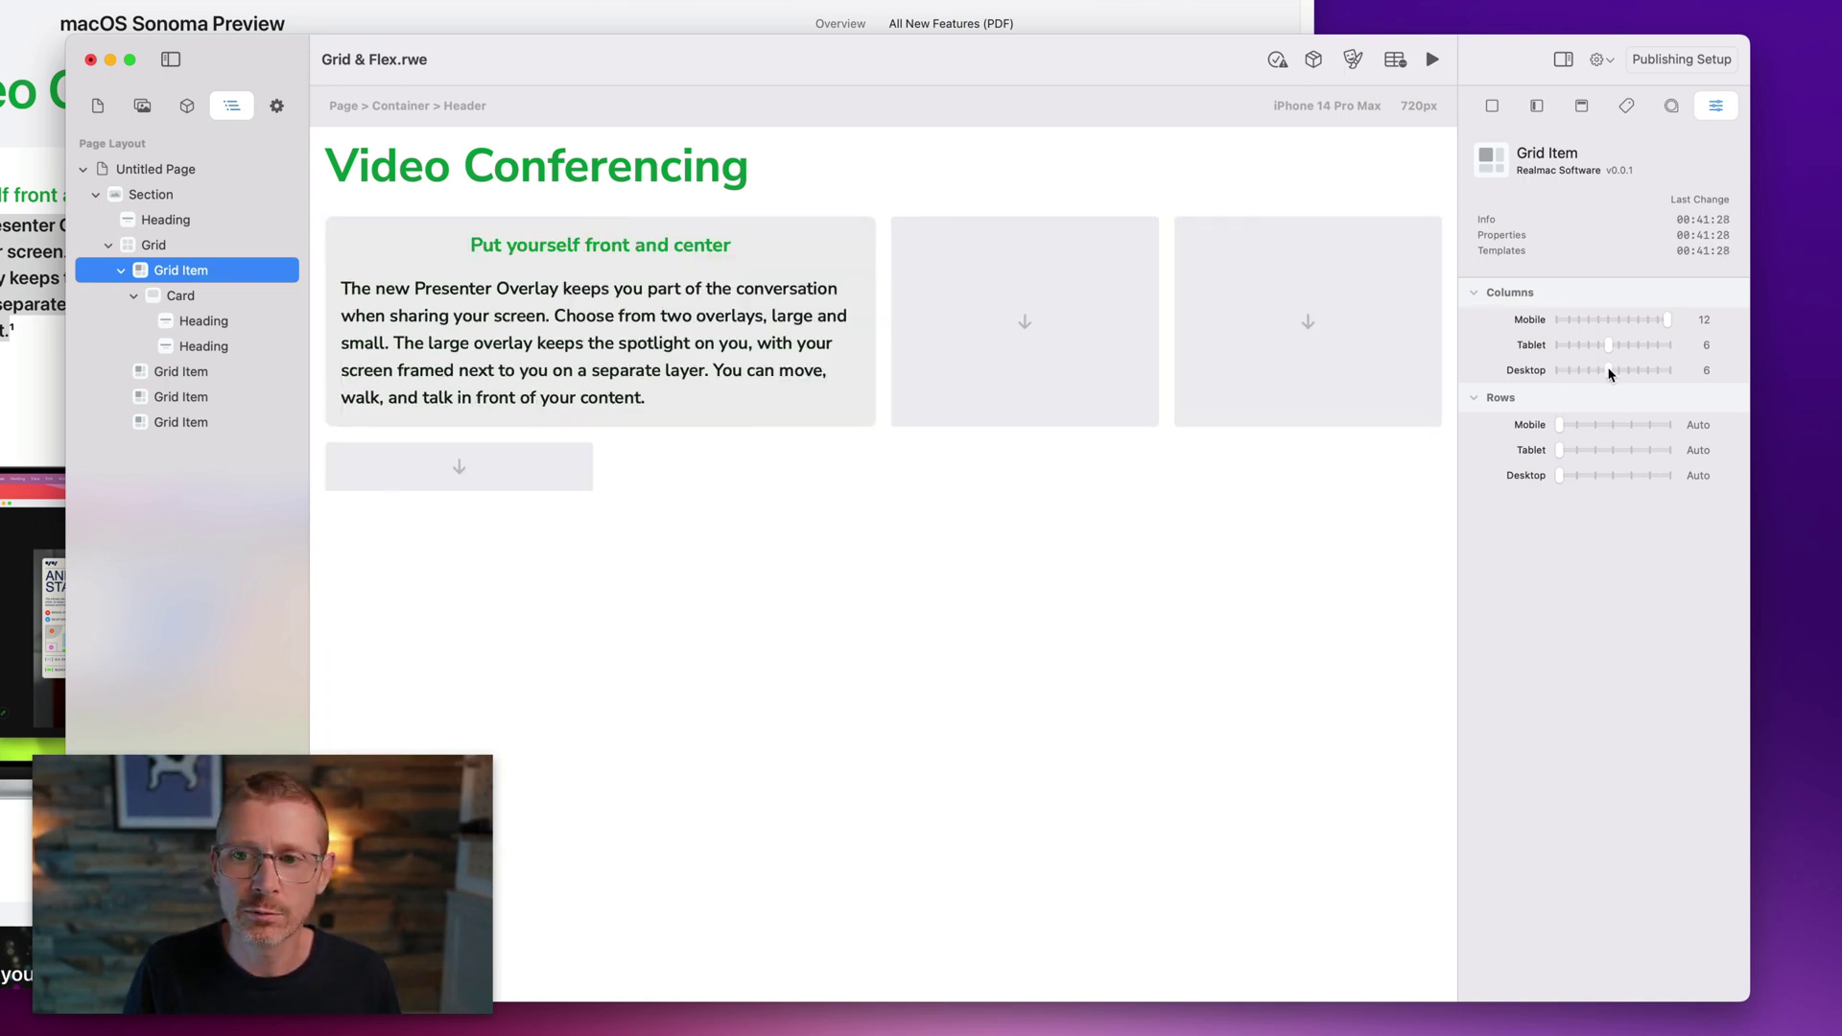
click(1579, 371)
click(1630, 374)
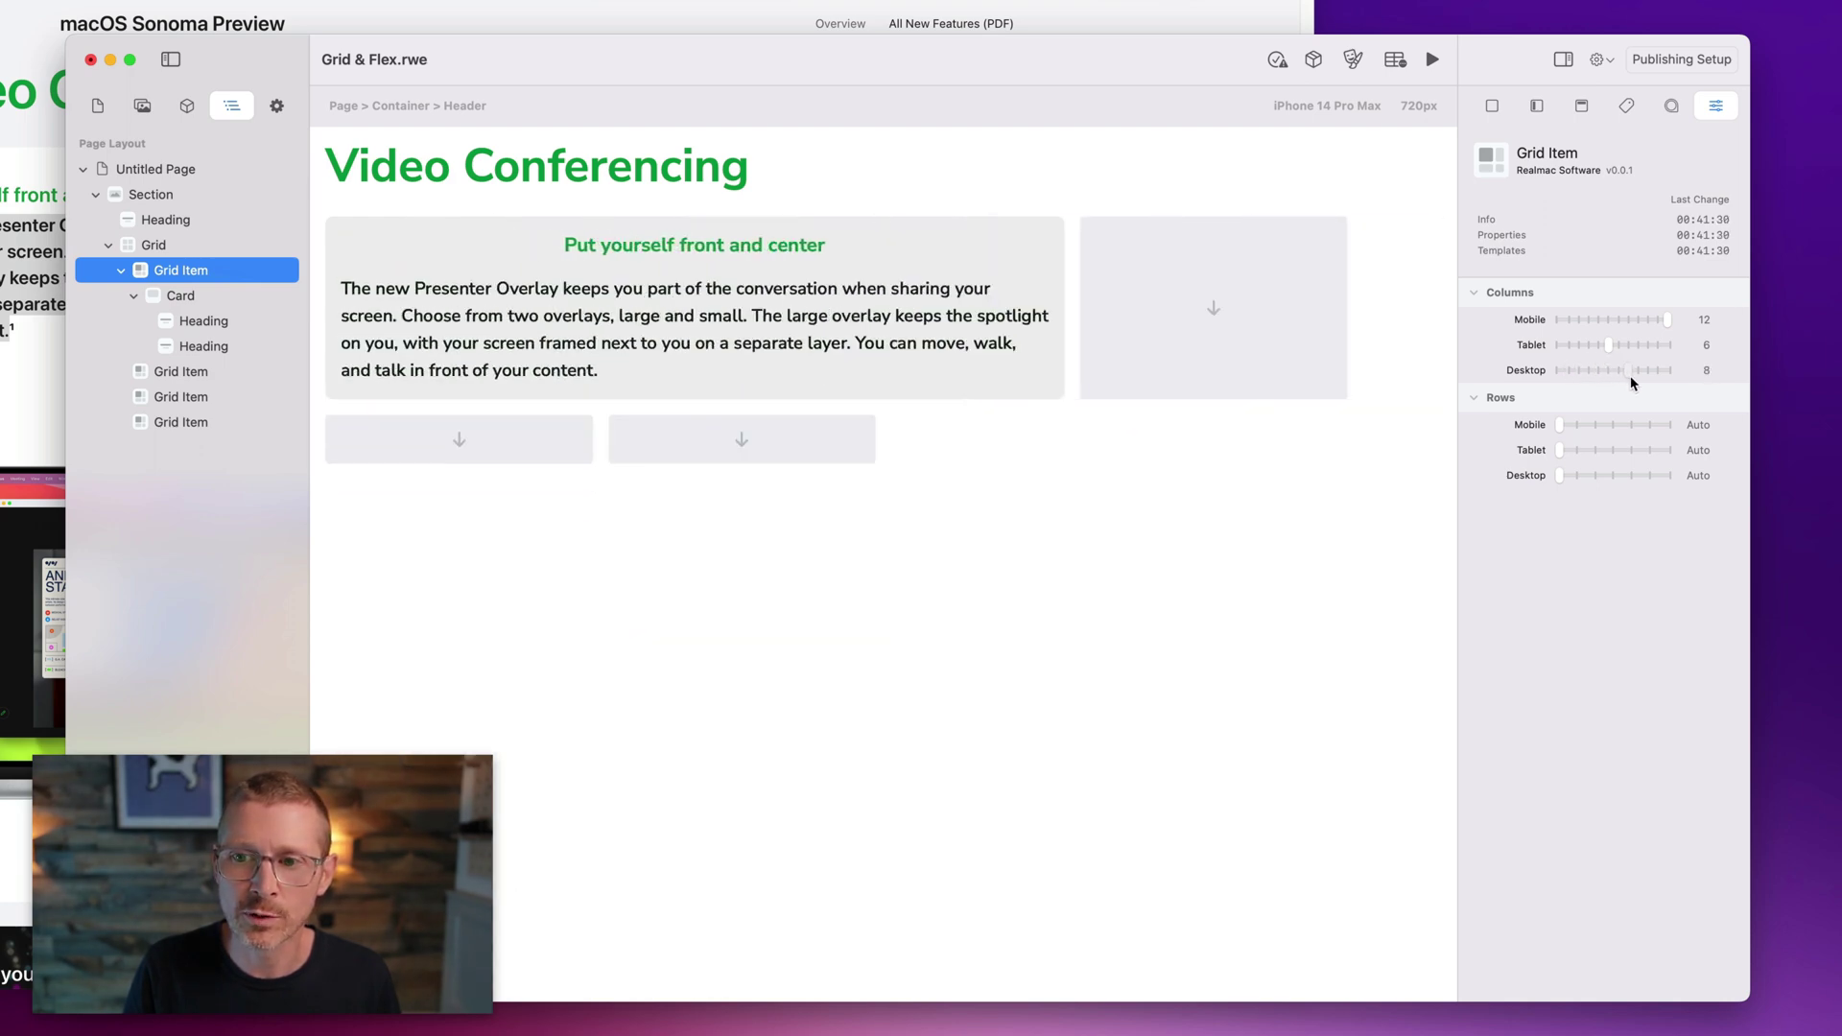
click(1563, 374)
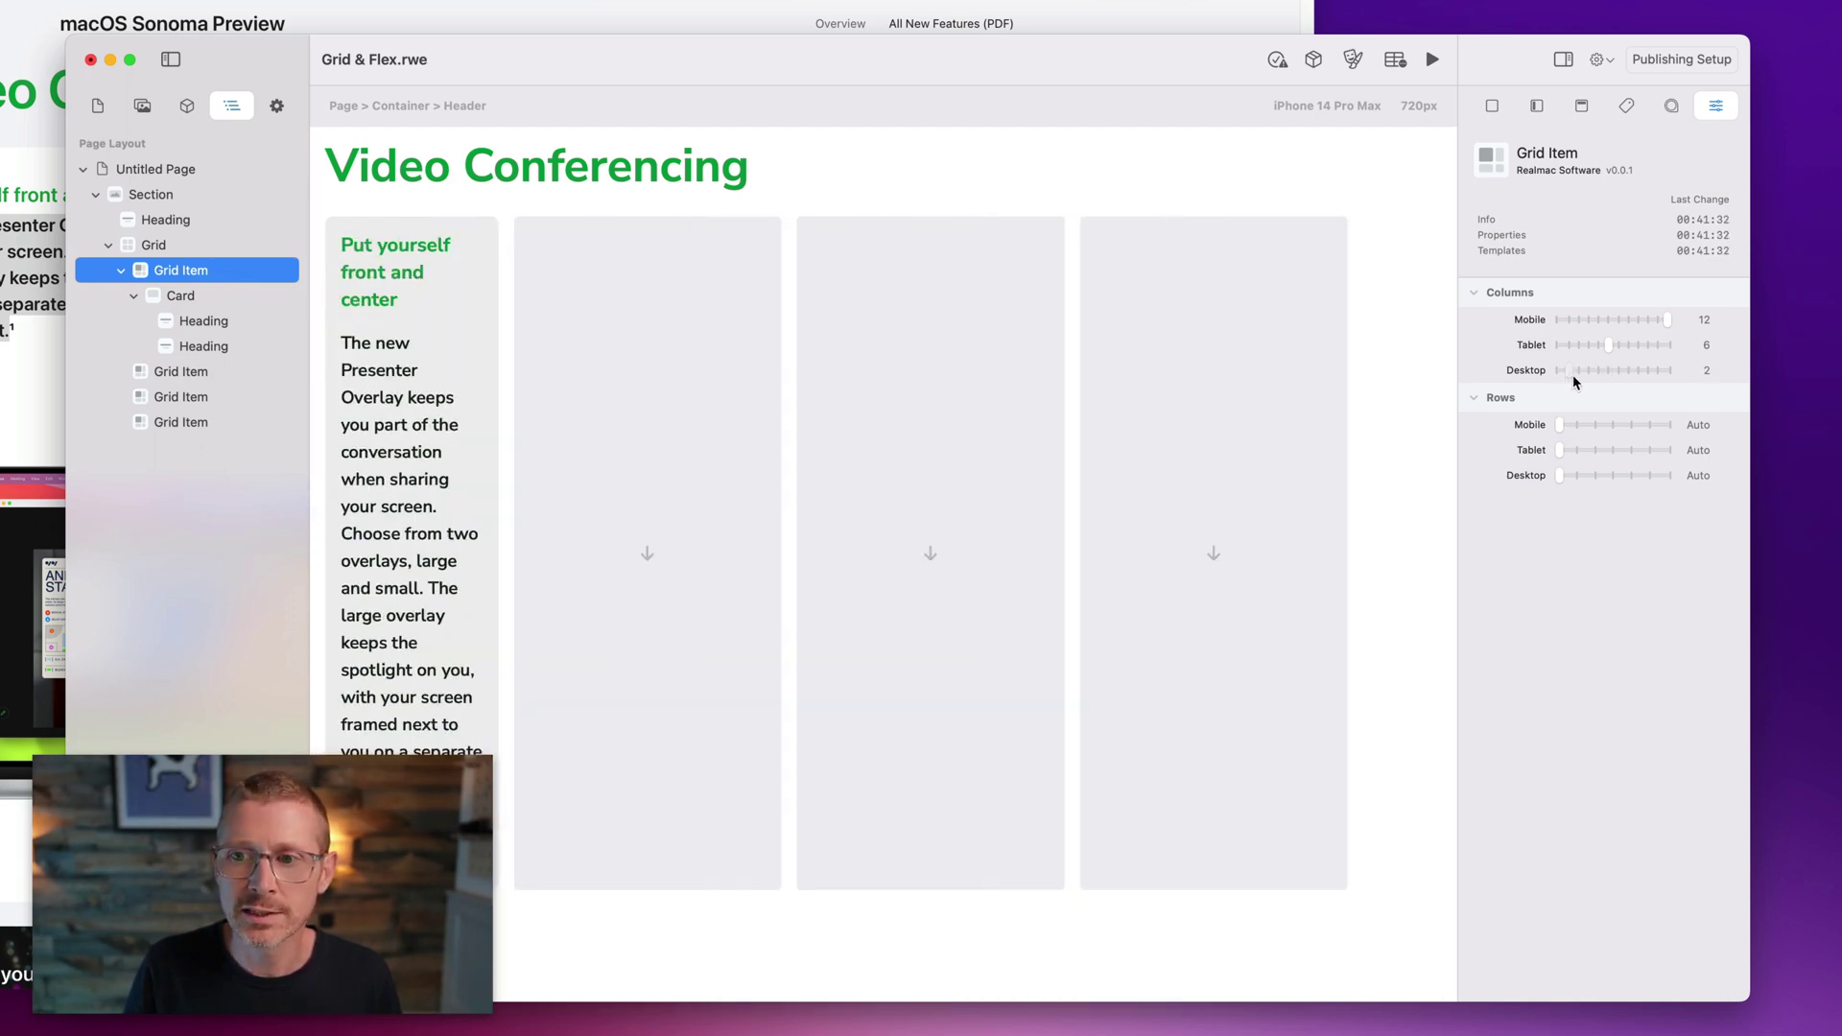
drag(1573, 374, 1606, 375)
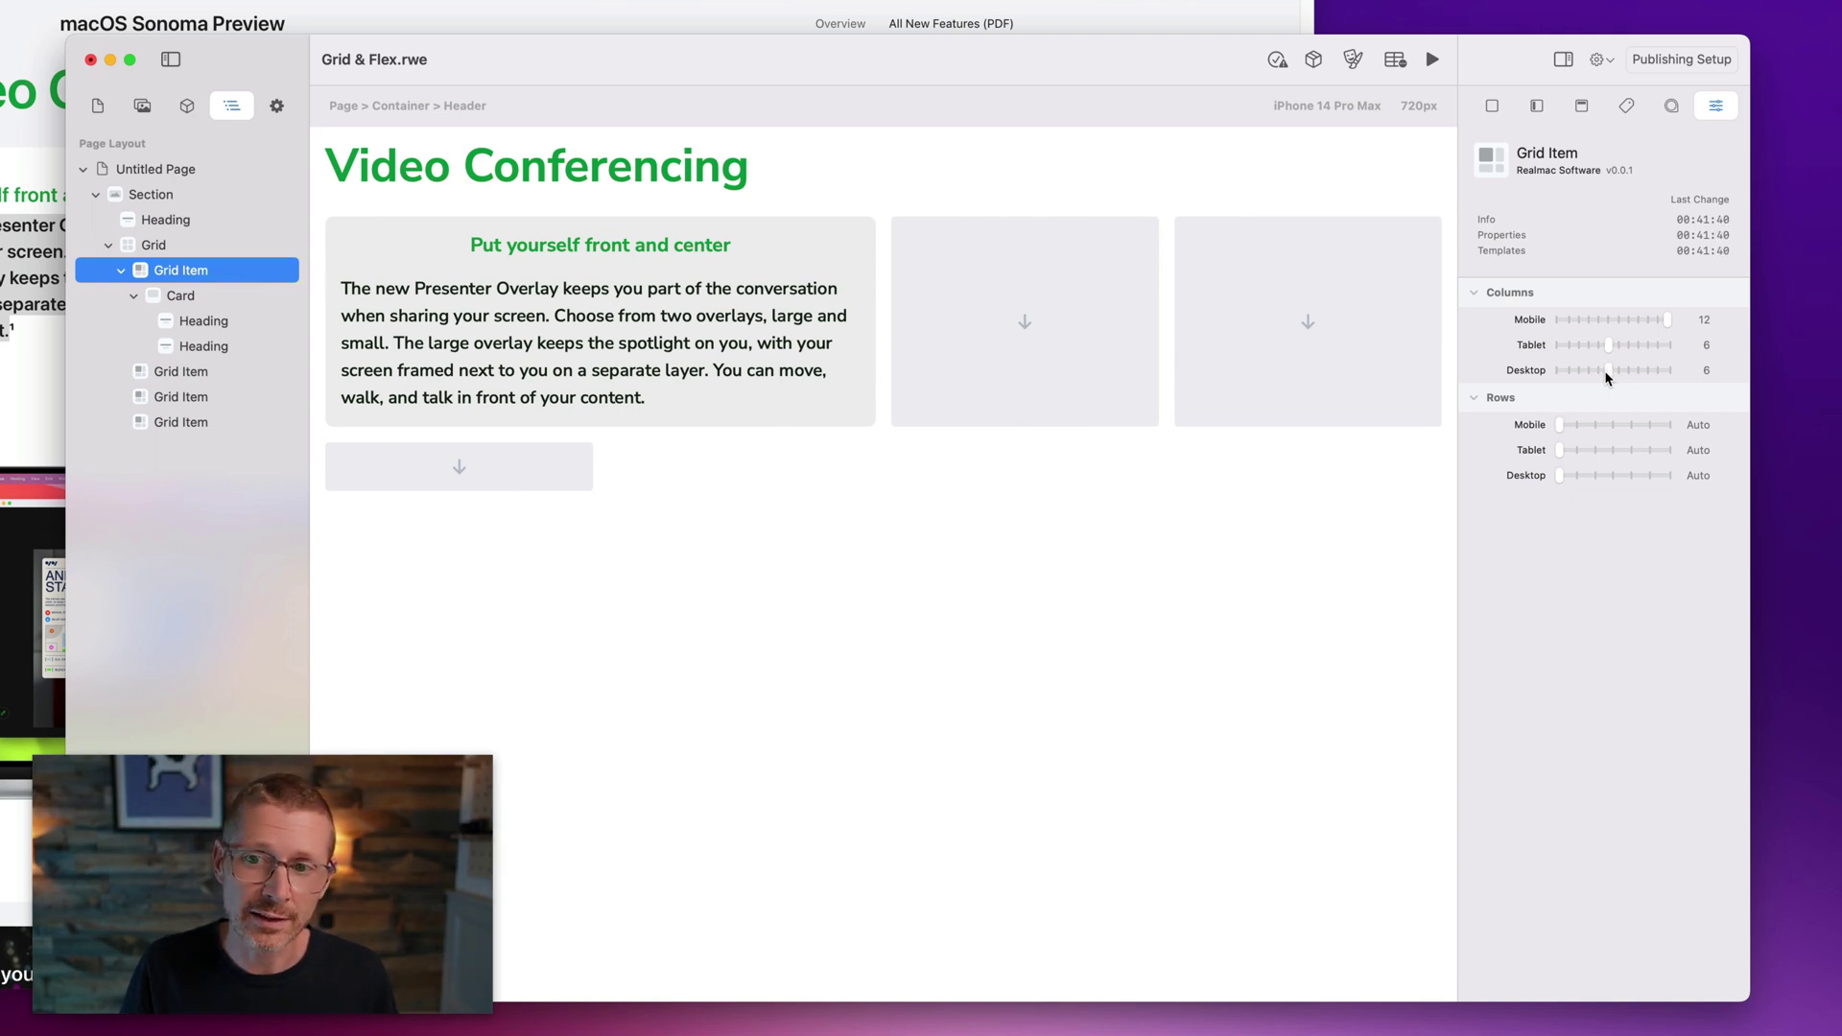
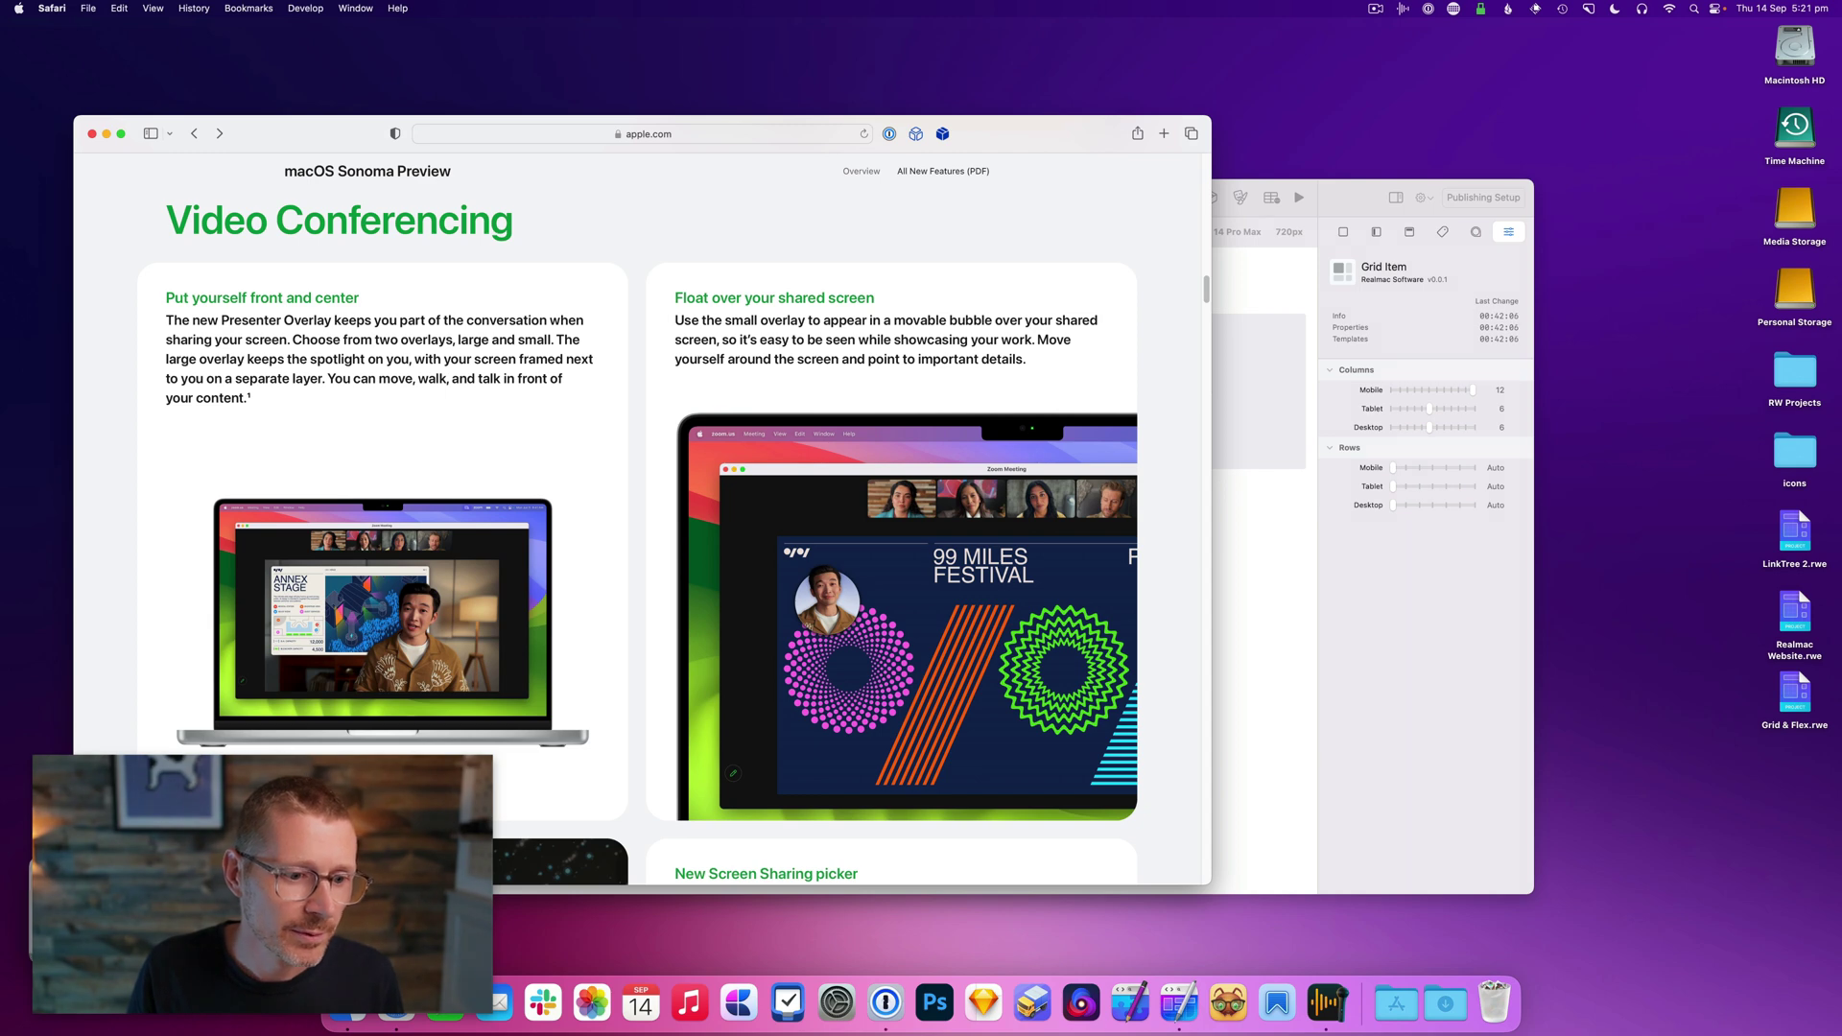
Switch to RapidWeaver Elements, rename the new desktop screenshot Mac.png, and add it to the project's resources.
key(super+Tab)
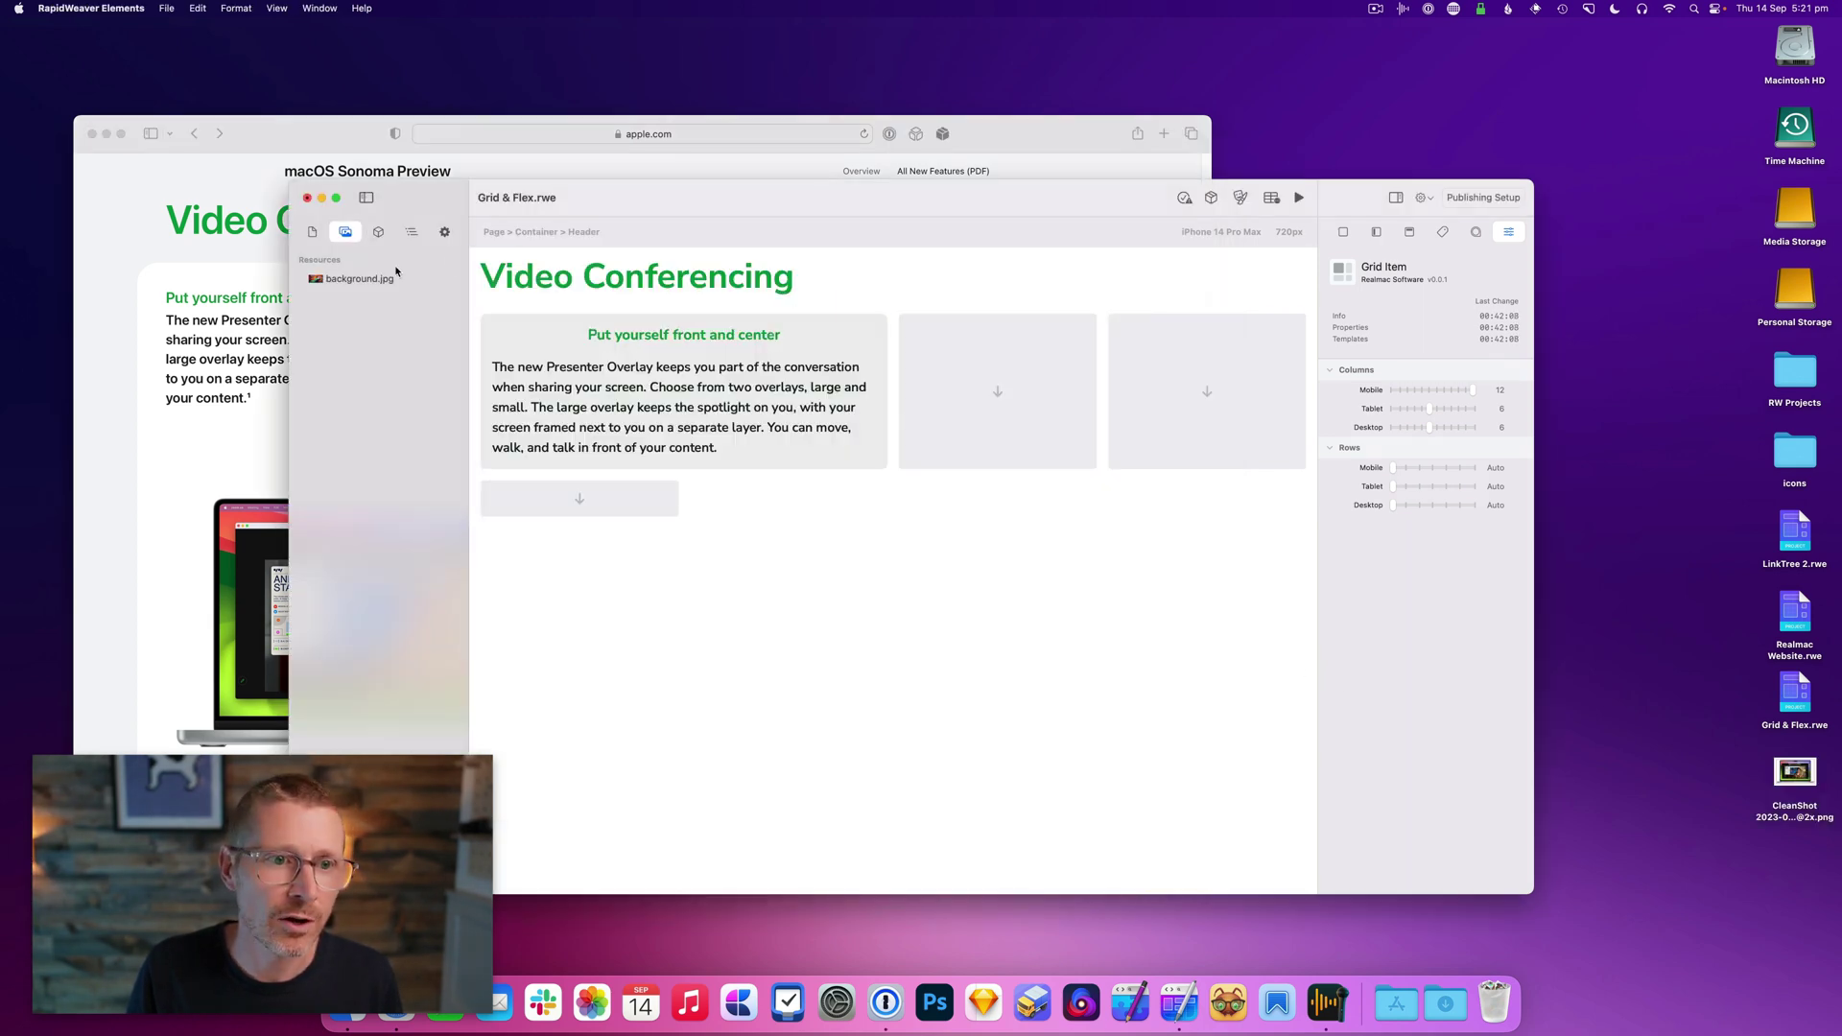
click(1819, 788)
key(Return)
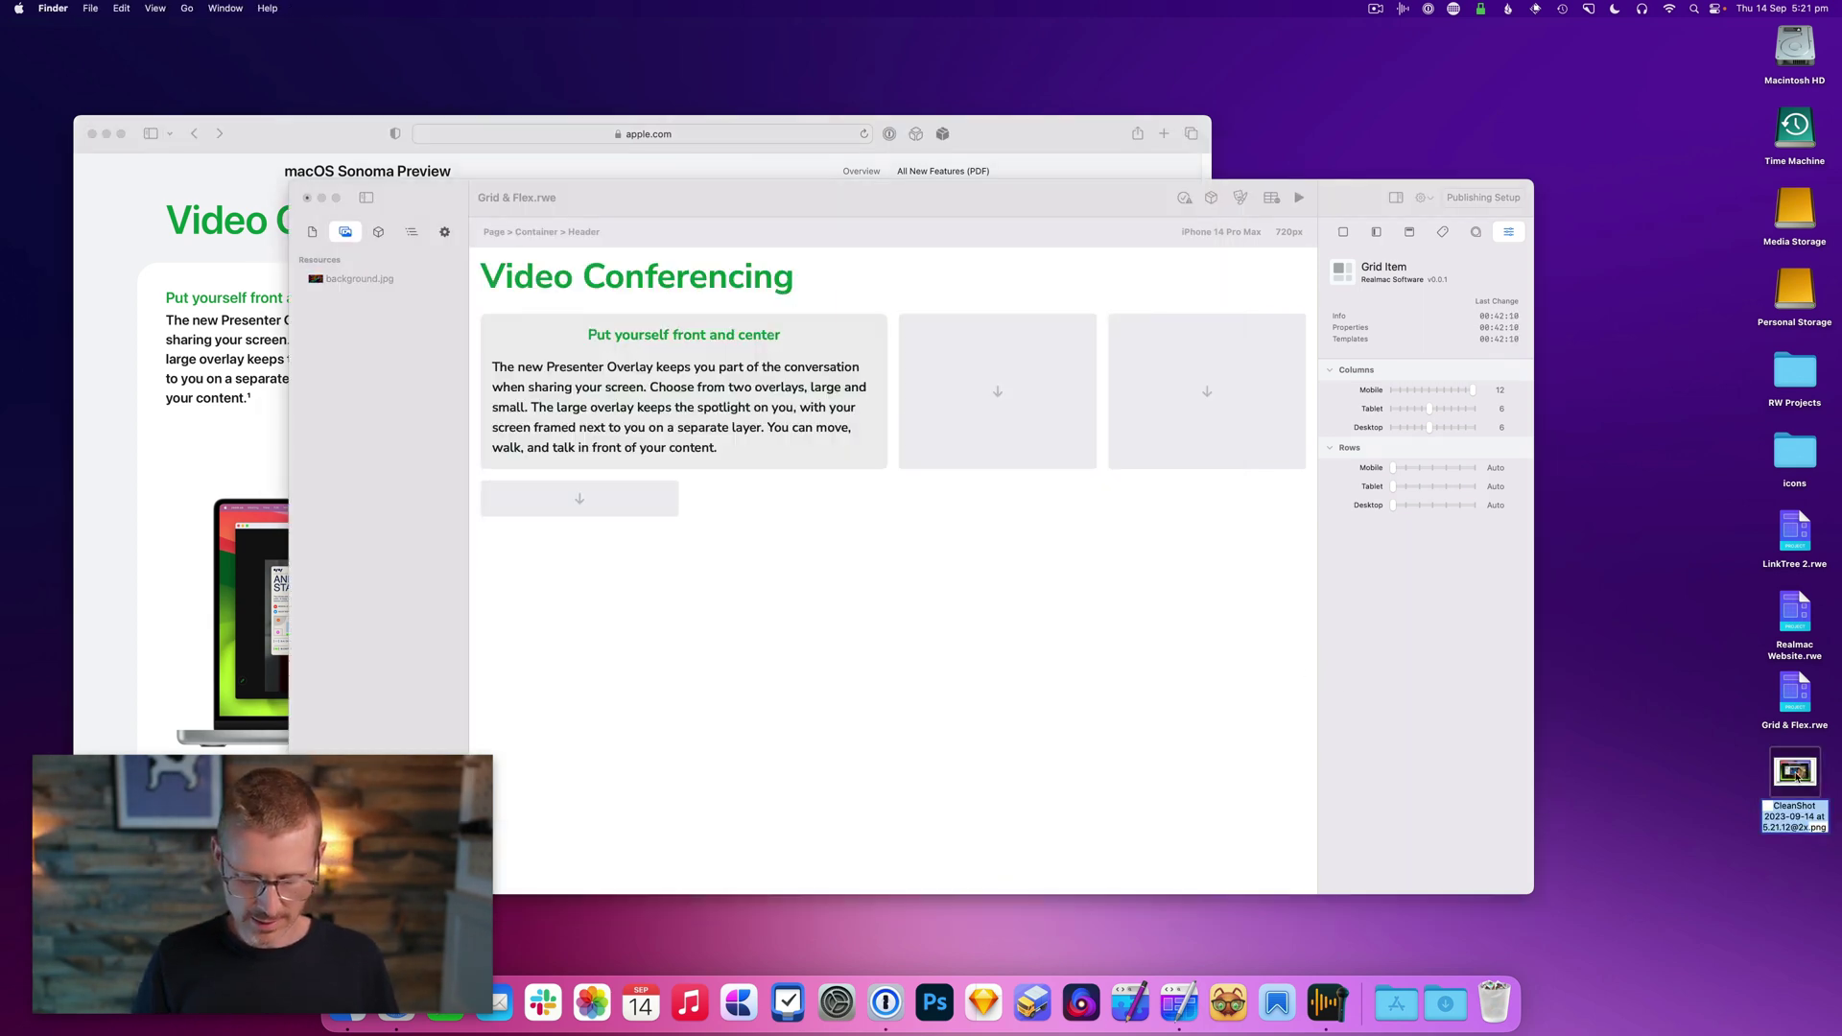
text(Mac)
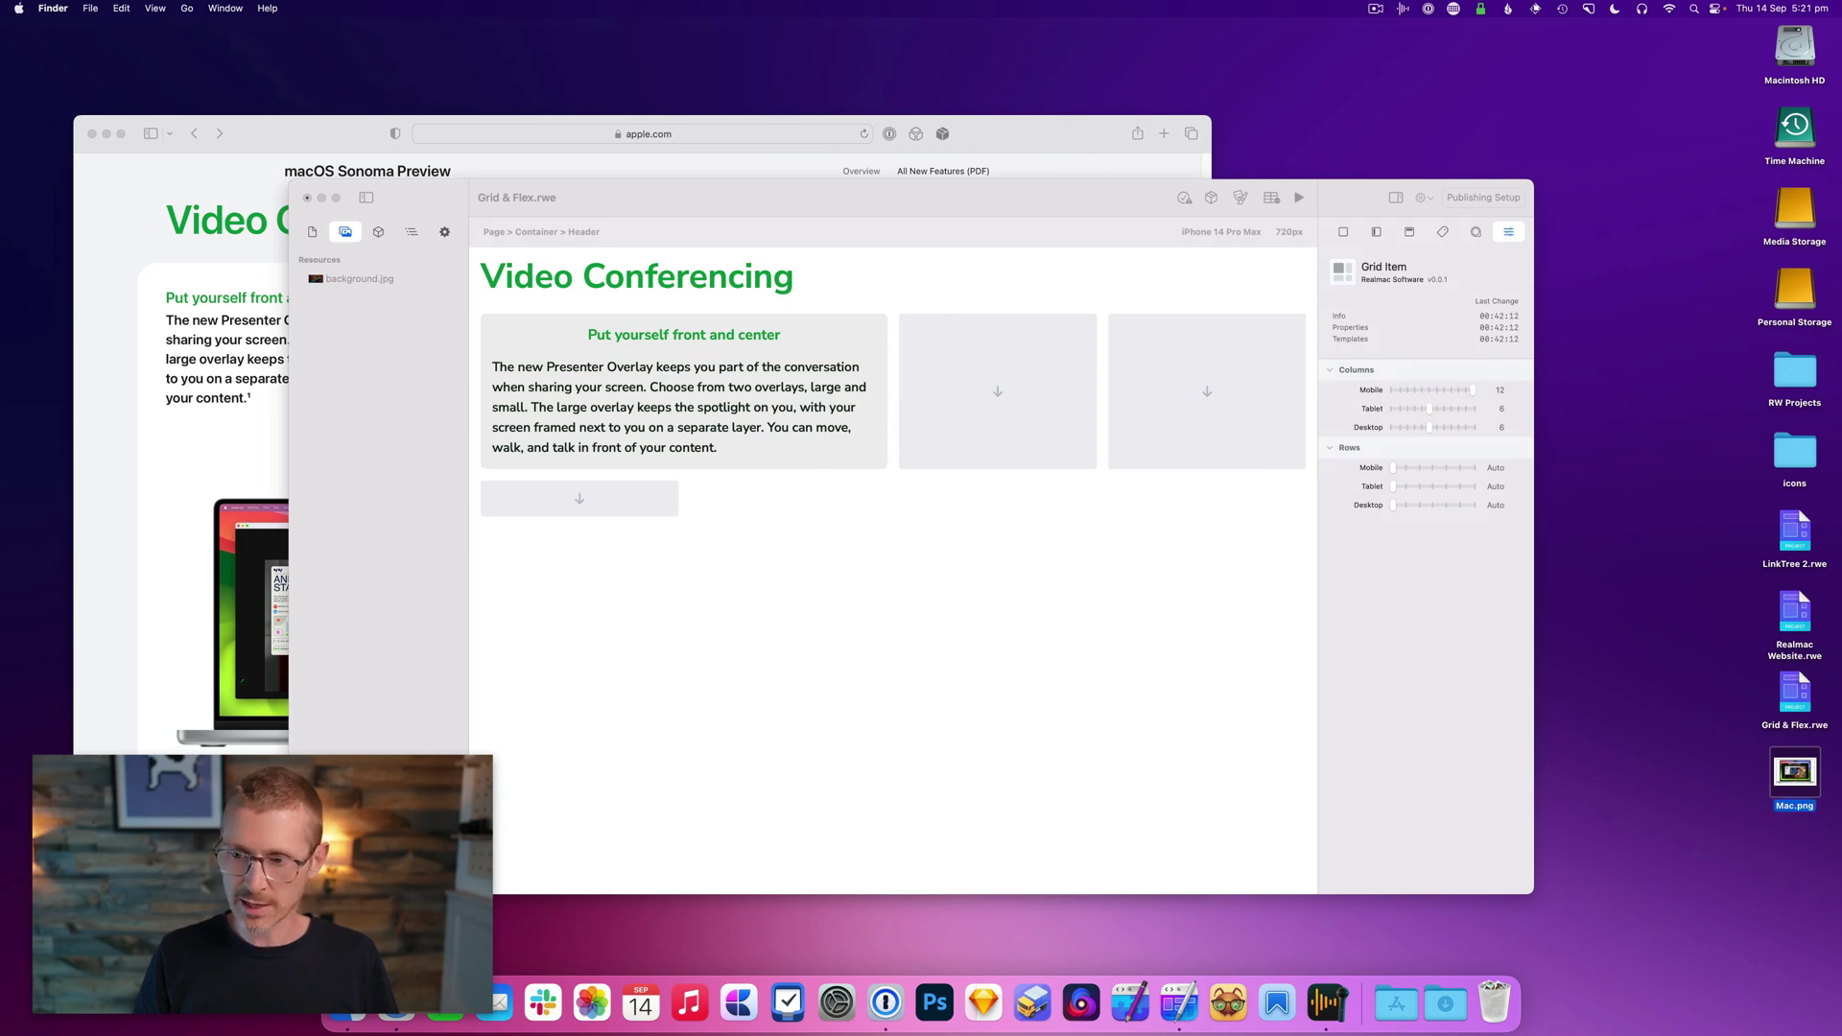
drag(1792, 783, 342, 266)
click(568, 326)
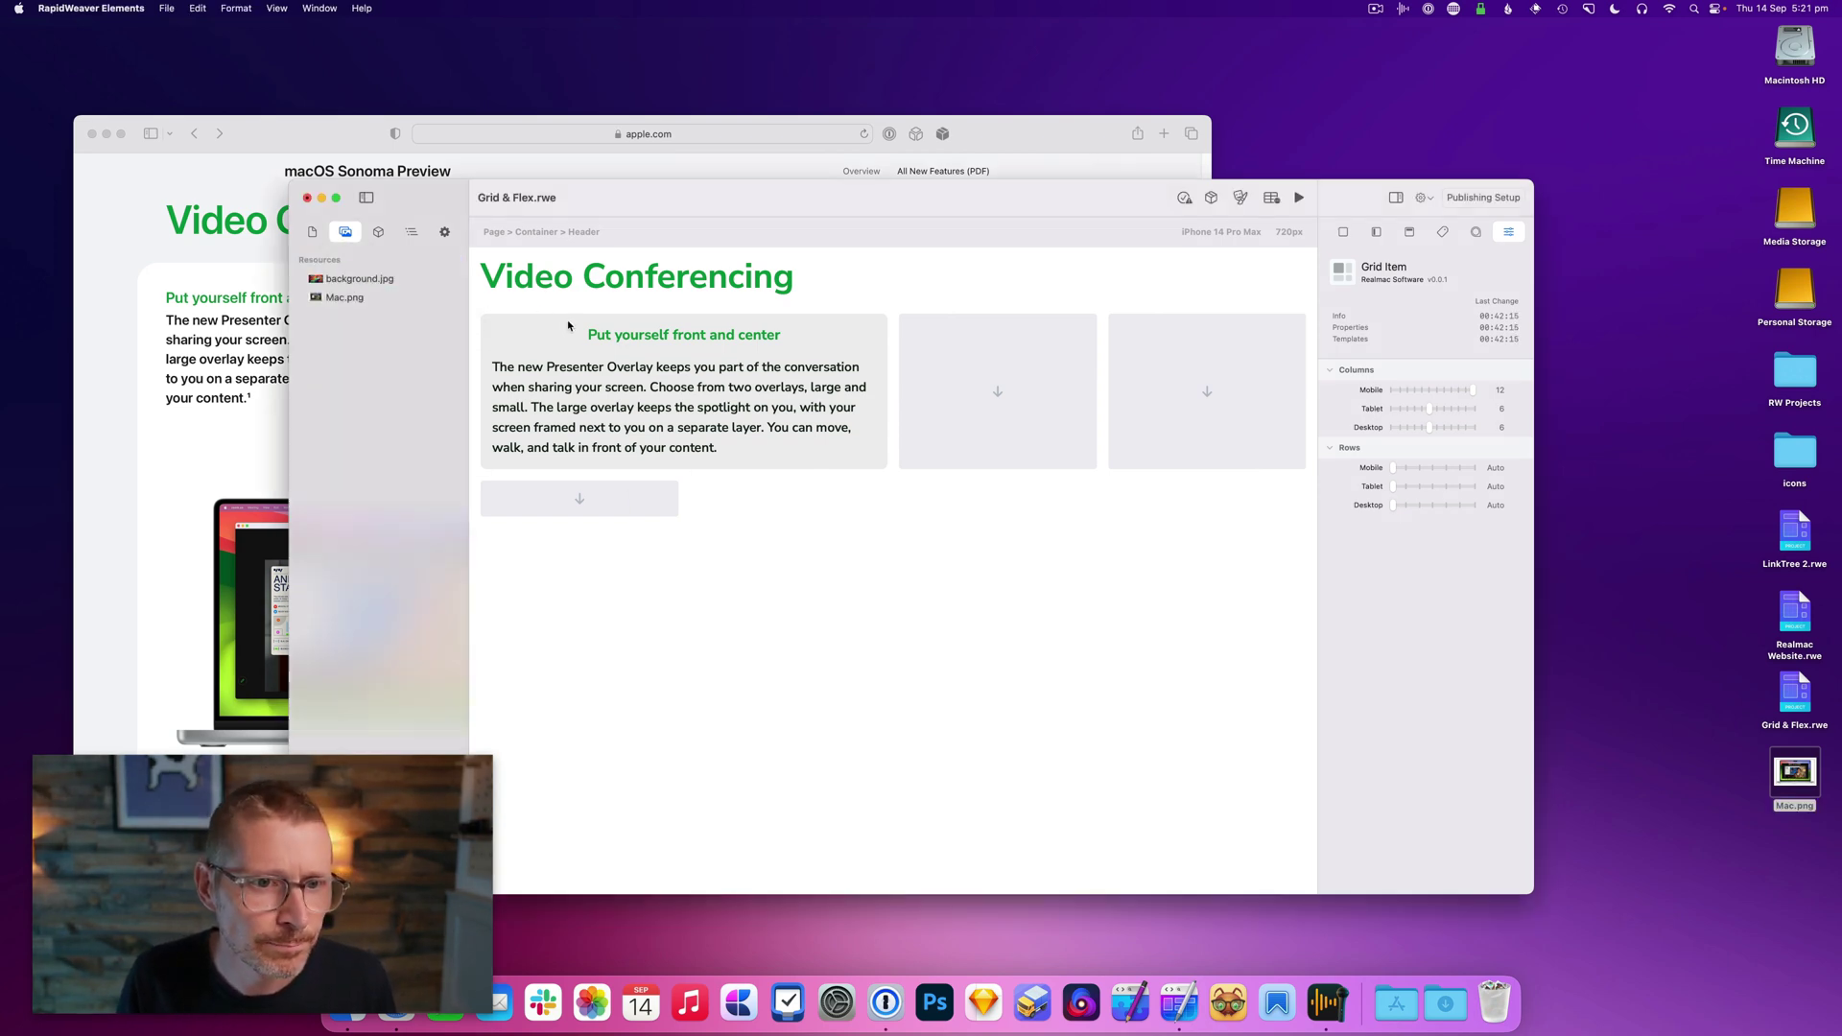
Add an Image element below the body text in the card and assign Mac.png from the resources to it.
click(378, 233)
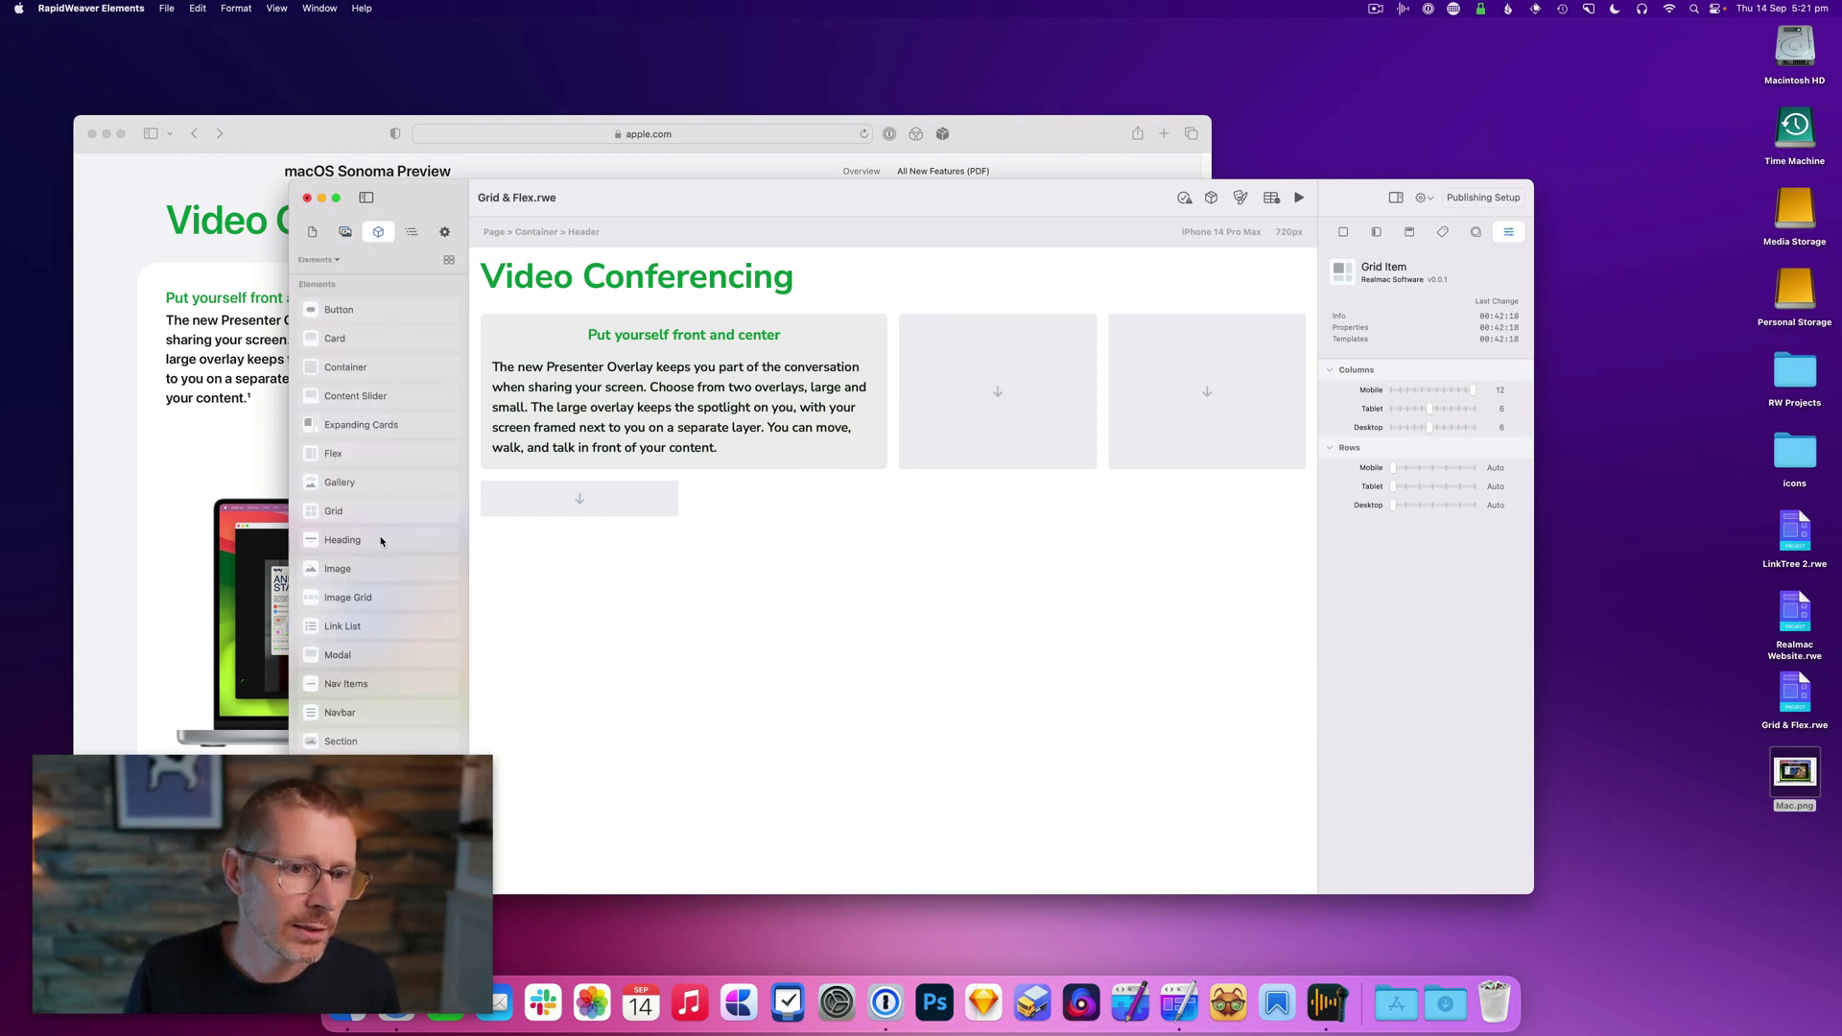
drag(482, 545, 696, 448)
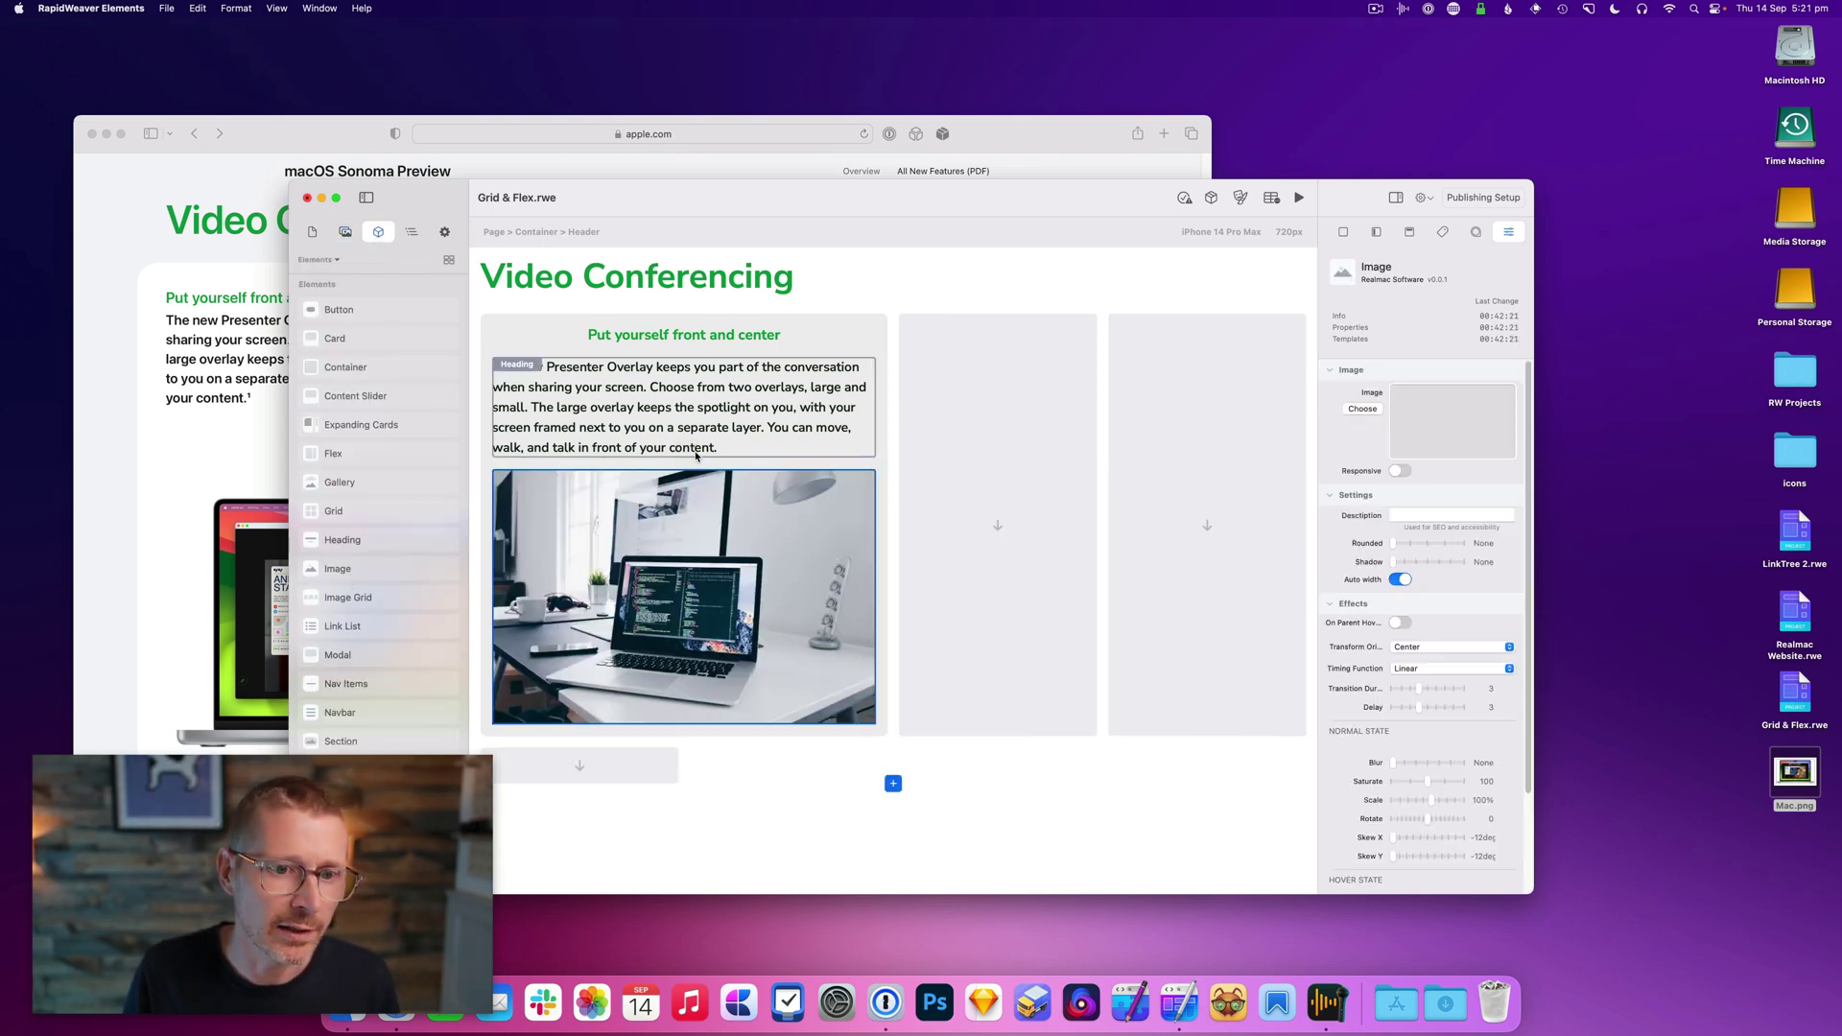
click(345, 232)
drag(926, 403, 1446, 420)
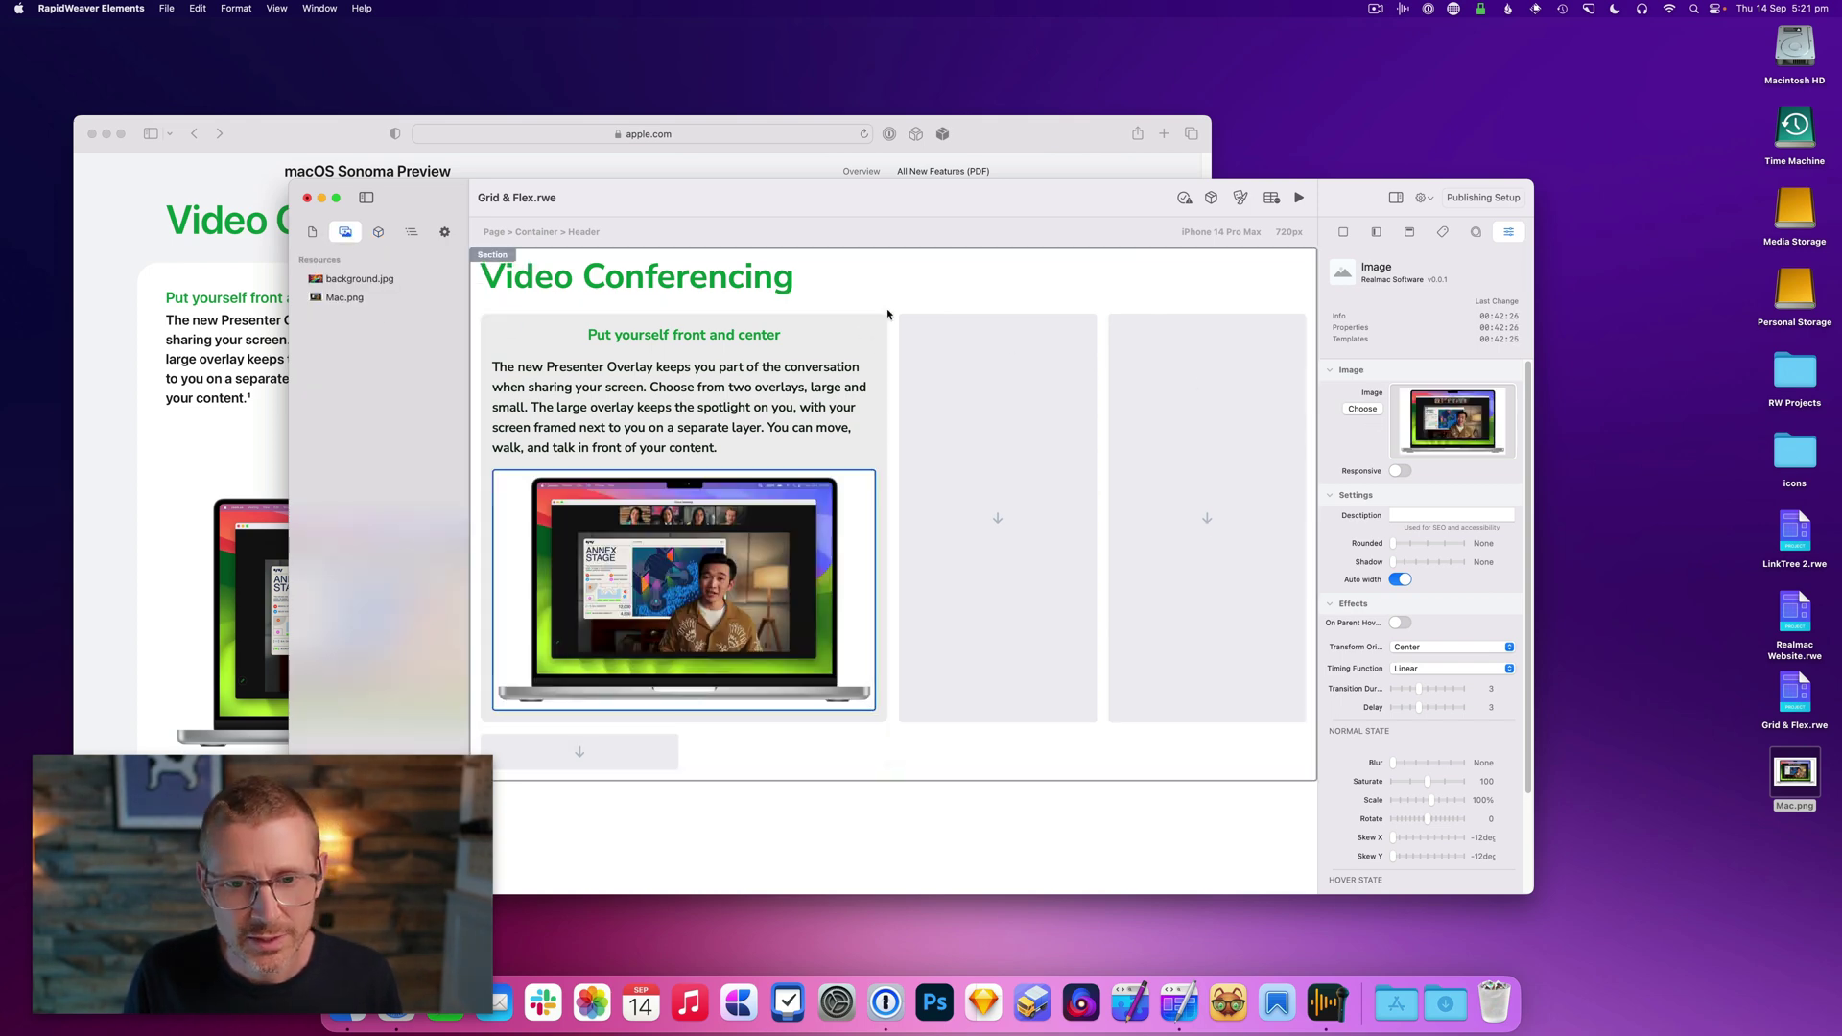
Show the page layout tree and set the card's background color to the lightest shade of White.
click(680, 318)
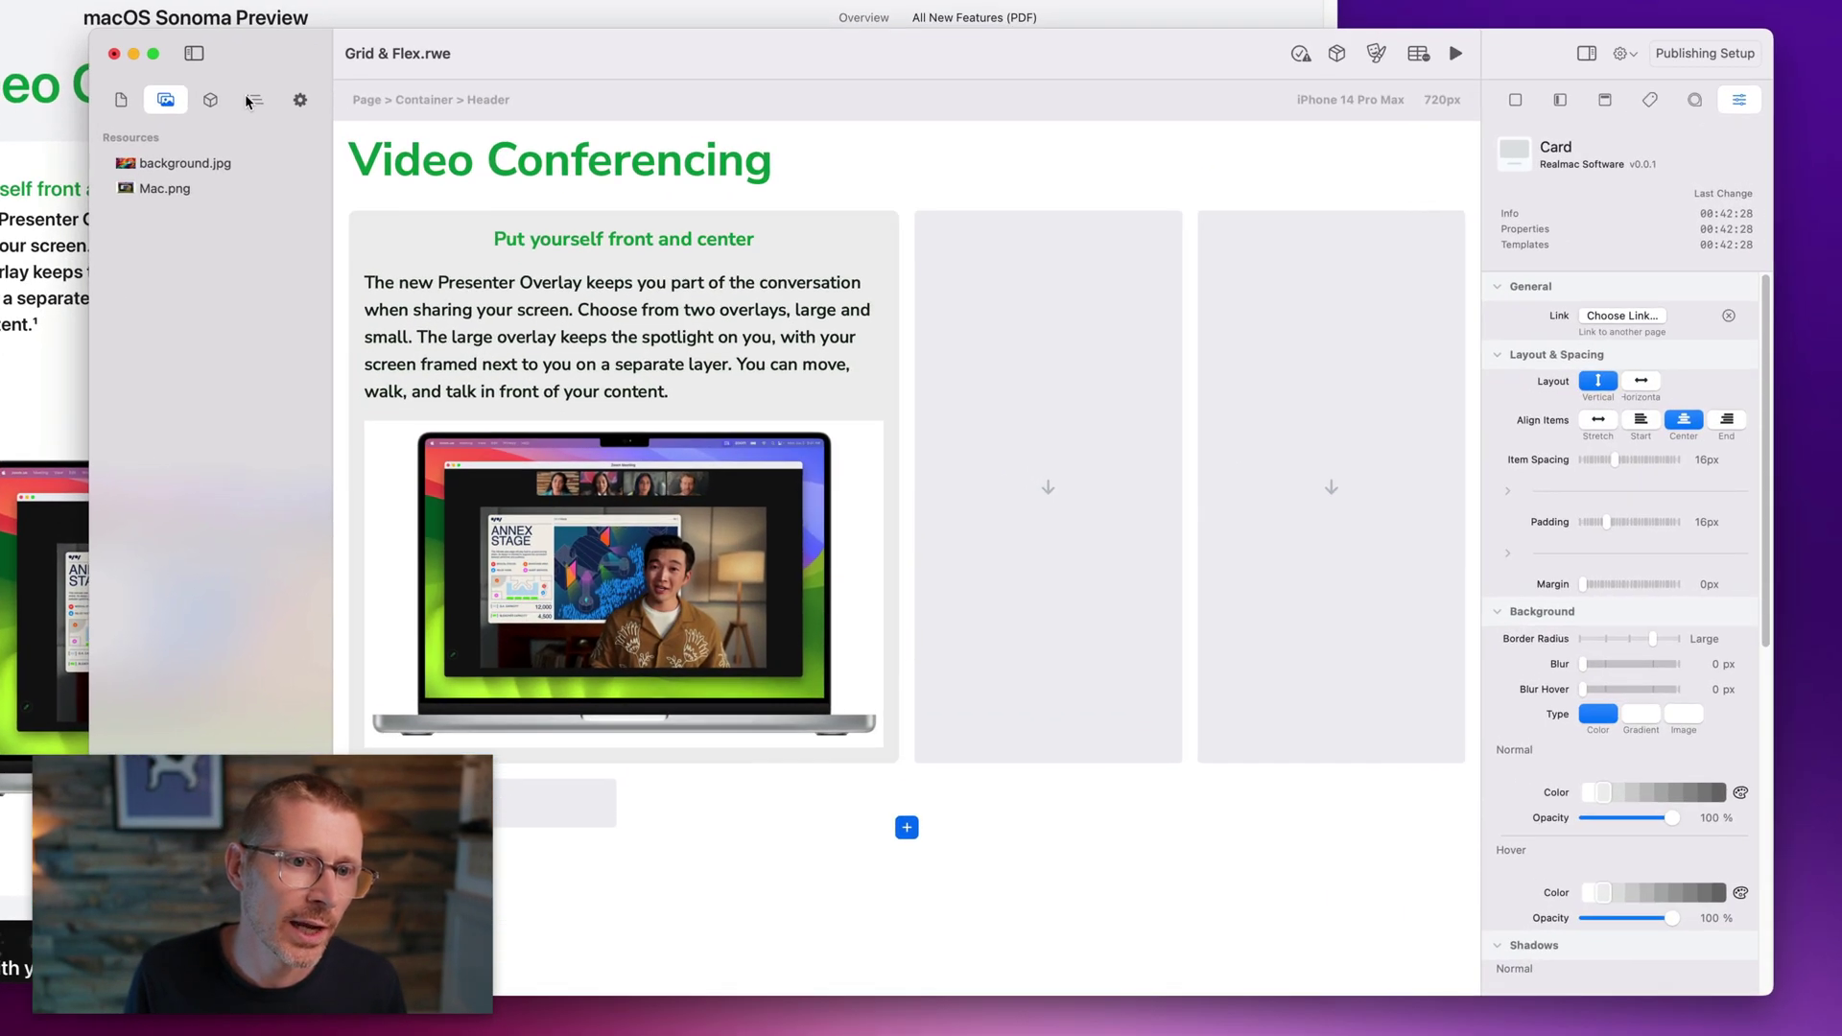
click(407, 233)
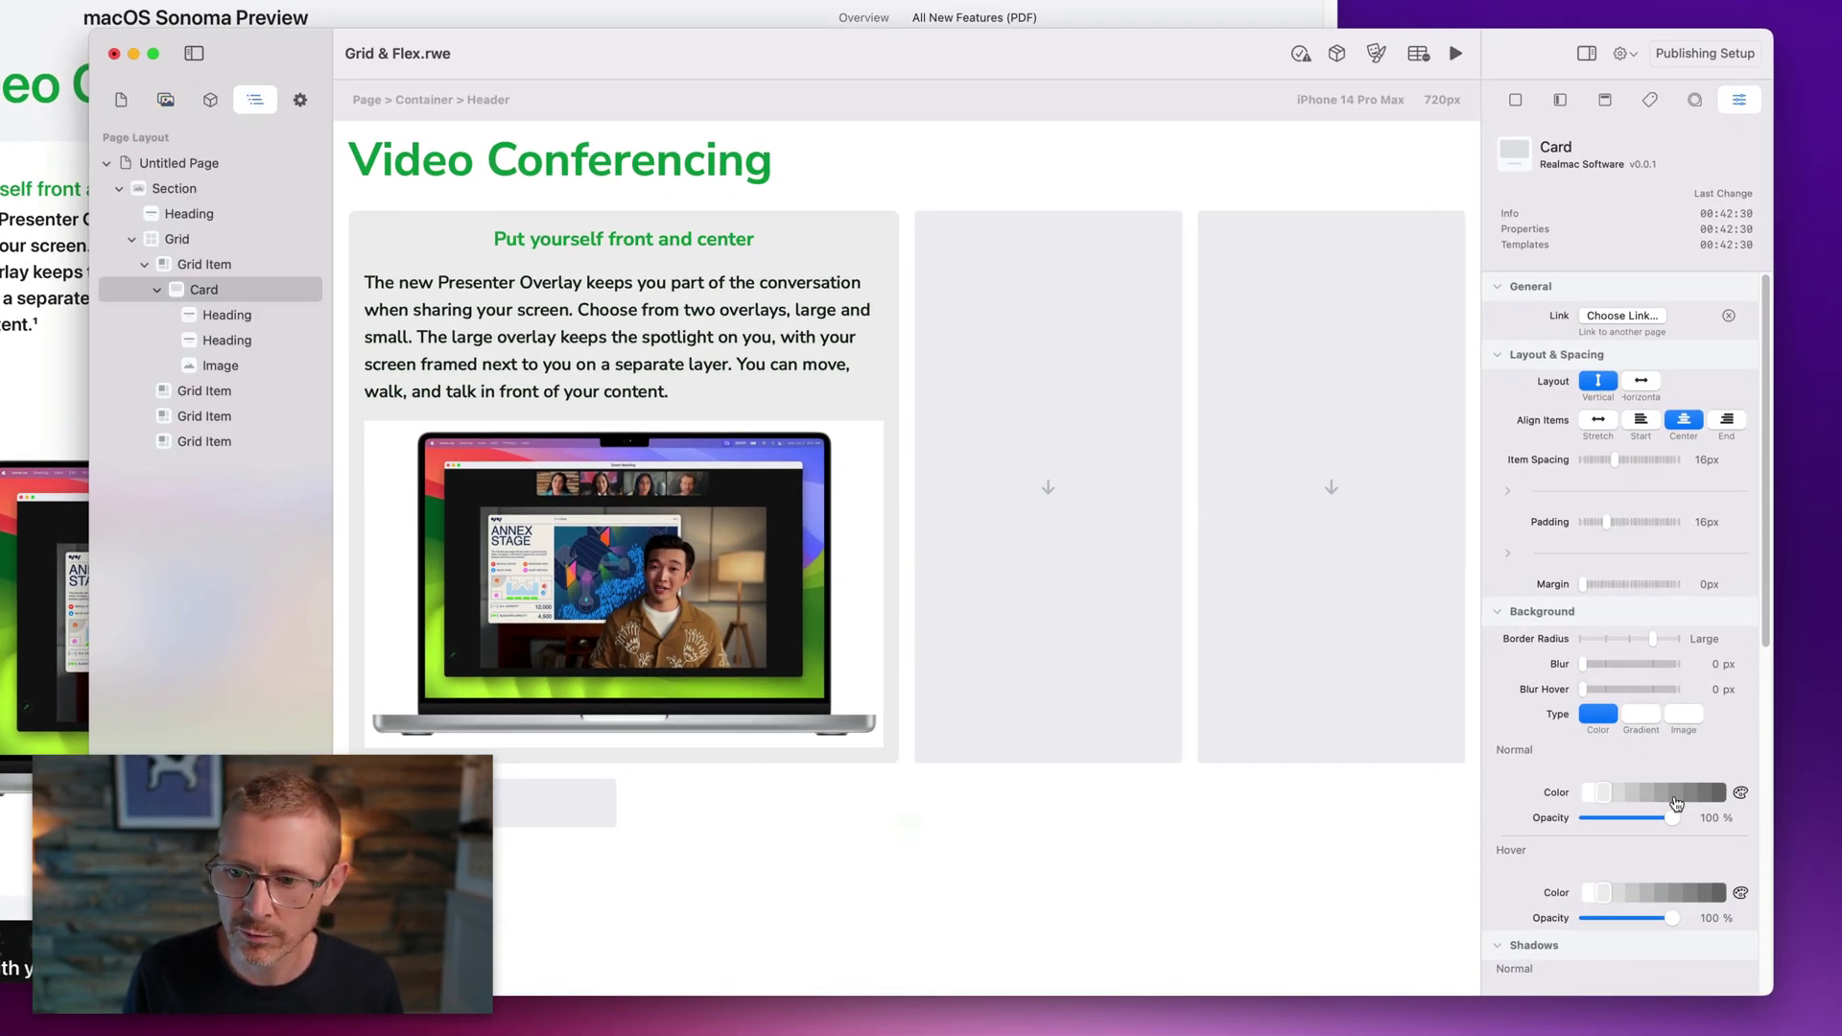
click(1588, 794)
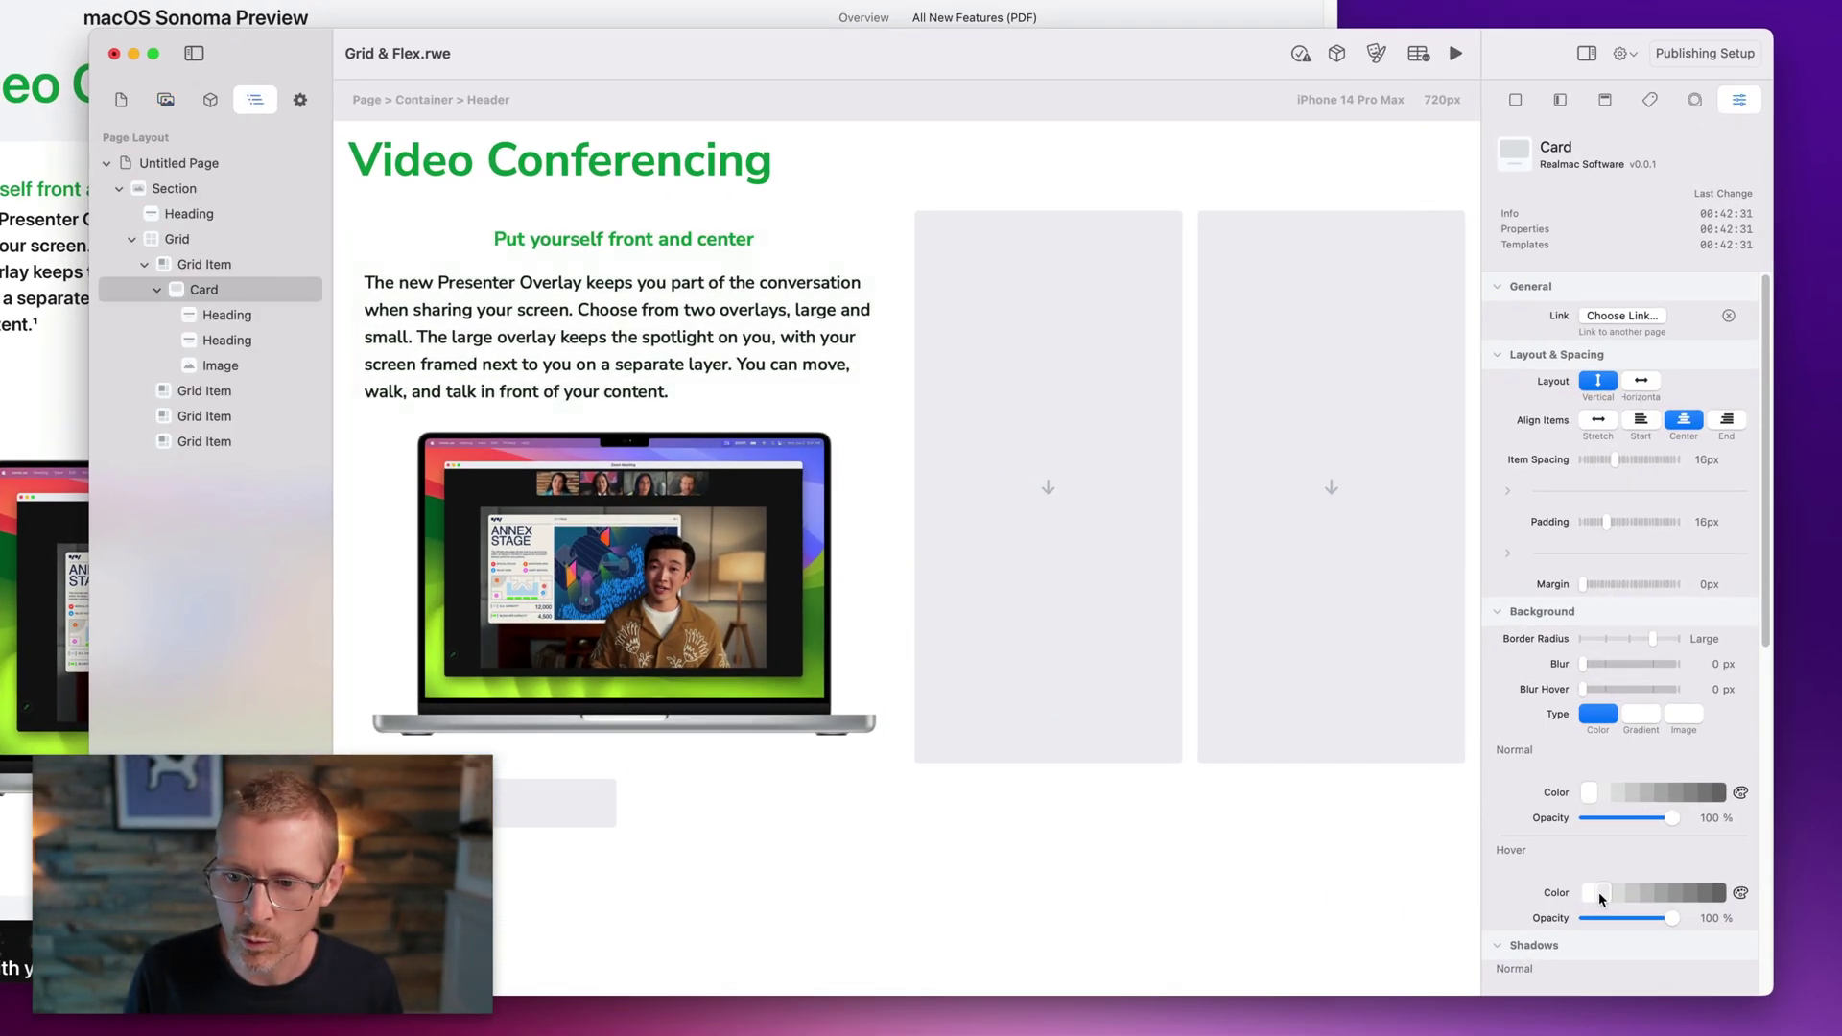
Set the section's From, Via and To colors to the second-lightest shade of White, after trying the next darker shade.
click(1030, 131)
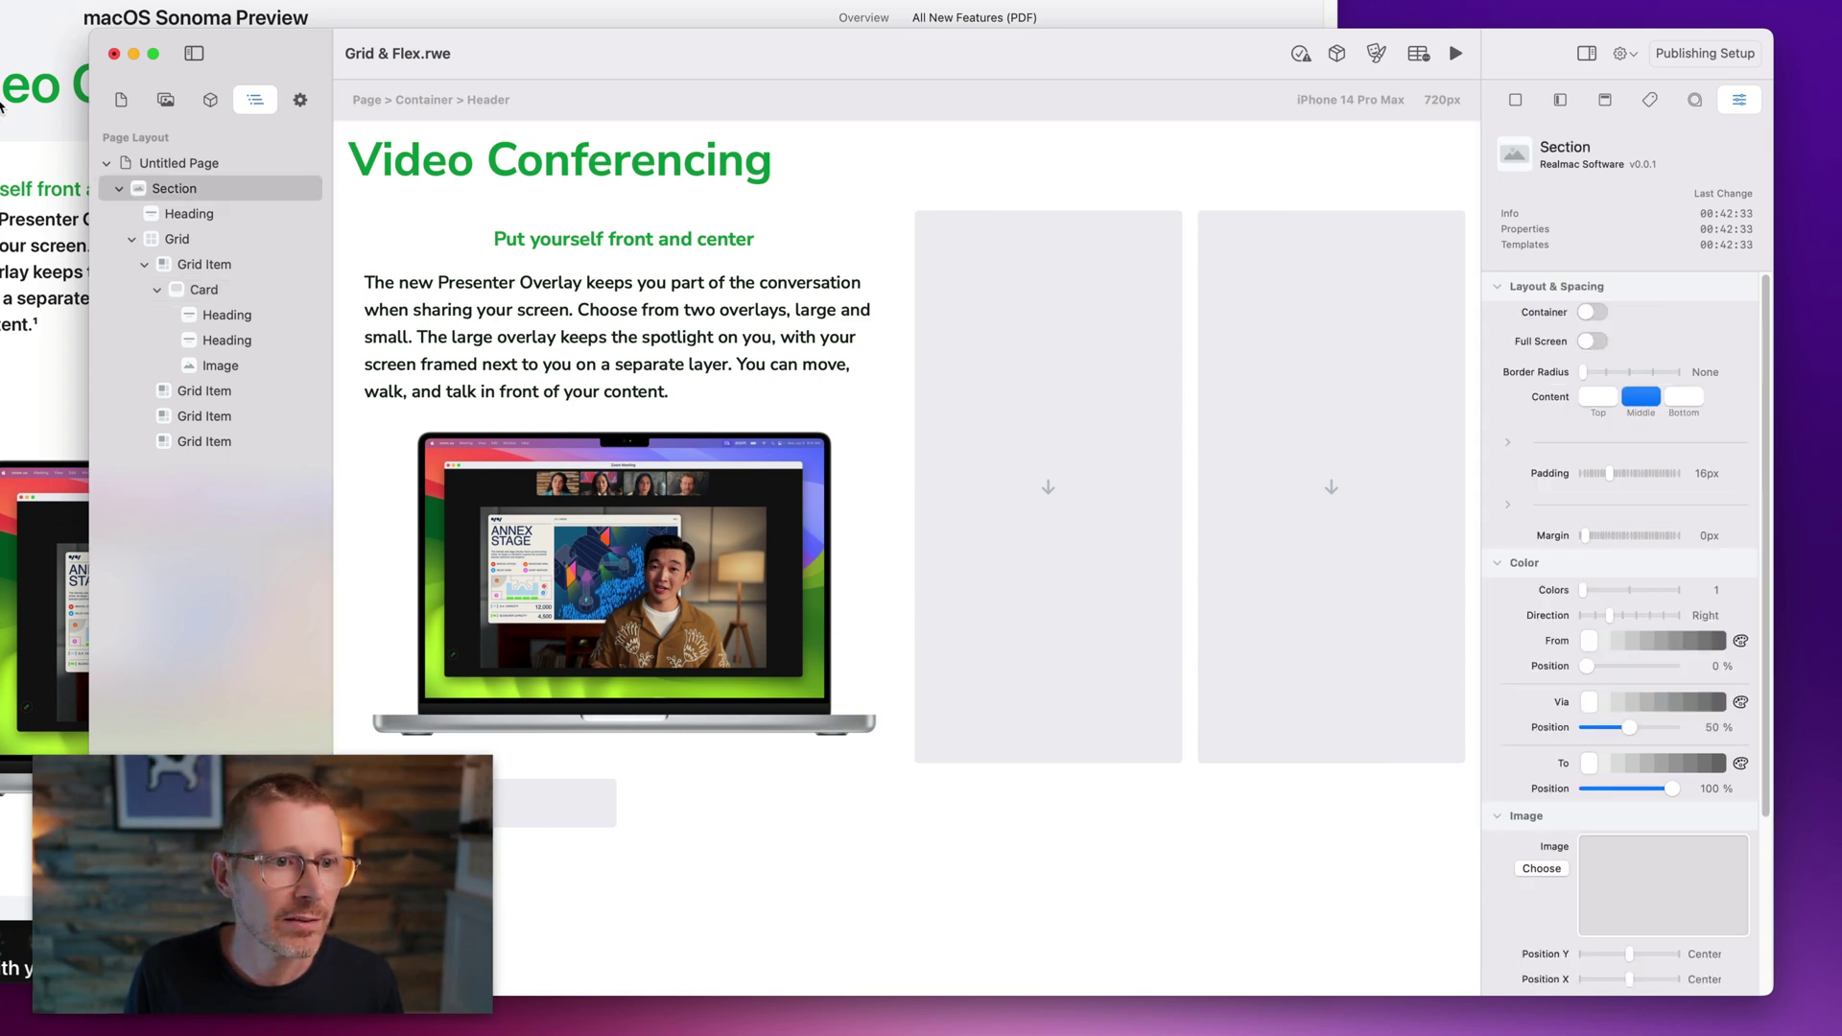
click(1617, 643)
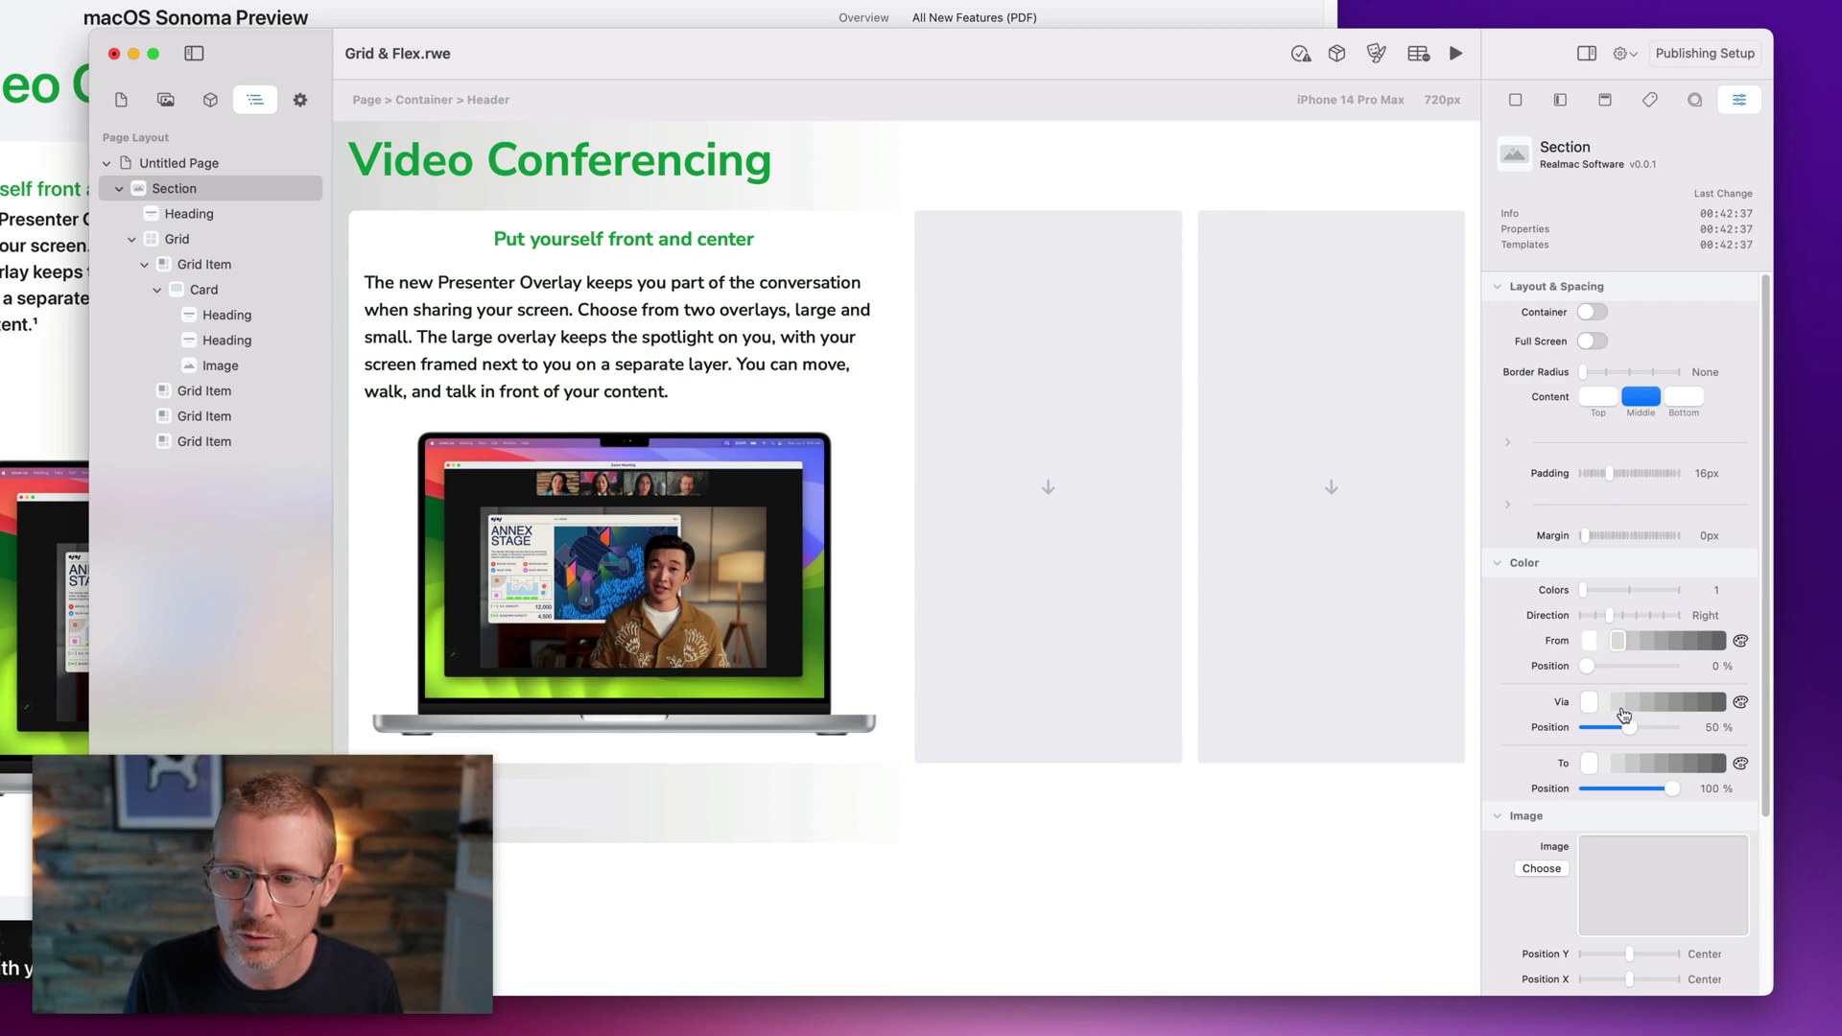
click(1619, 704)
click(1619, 765)
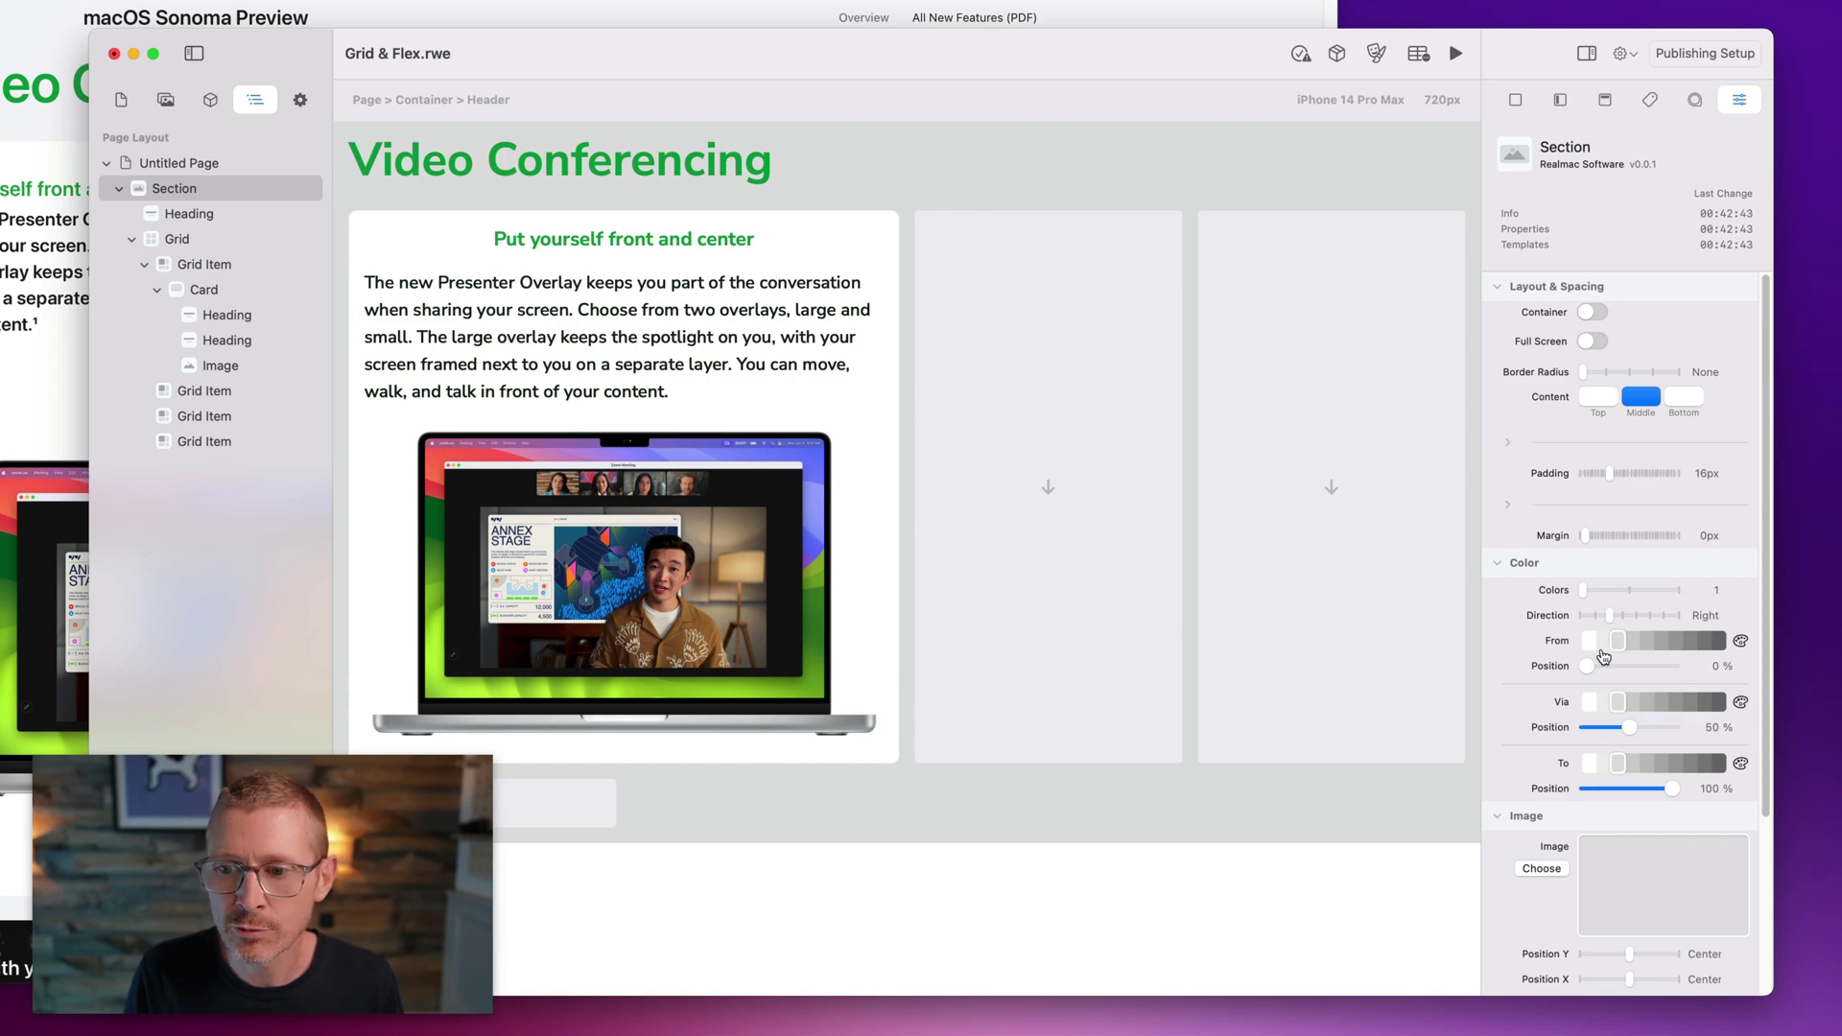
click(1607, 713)
click(1610, 766)
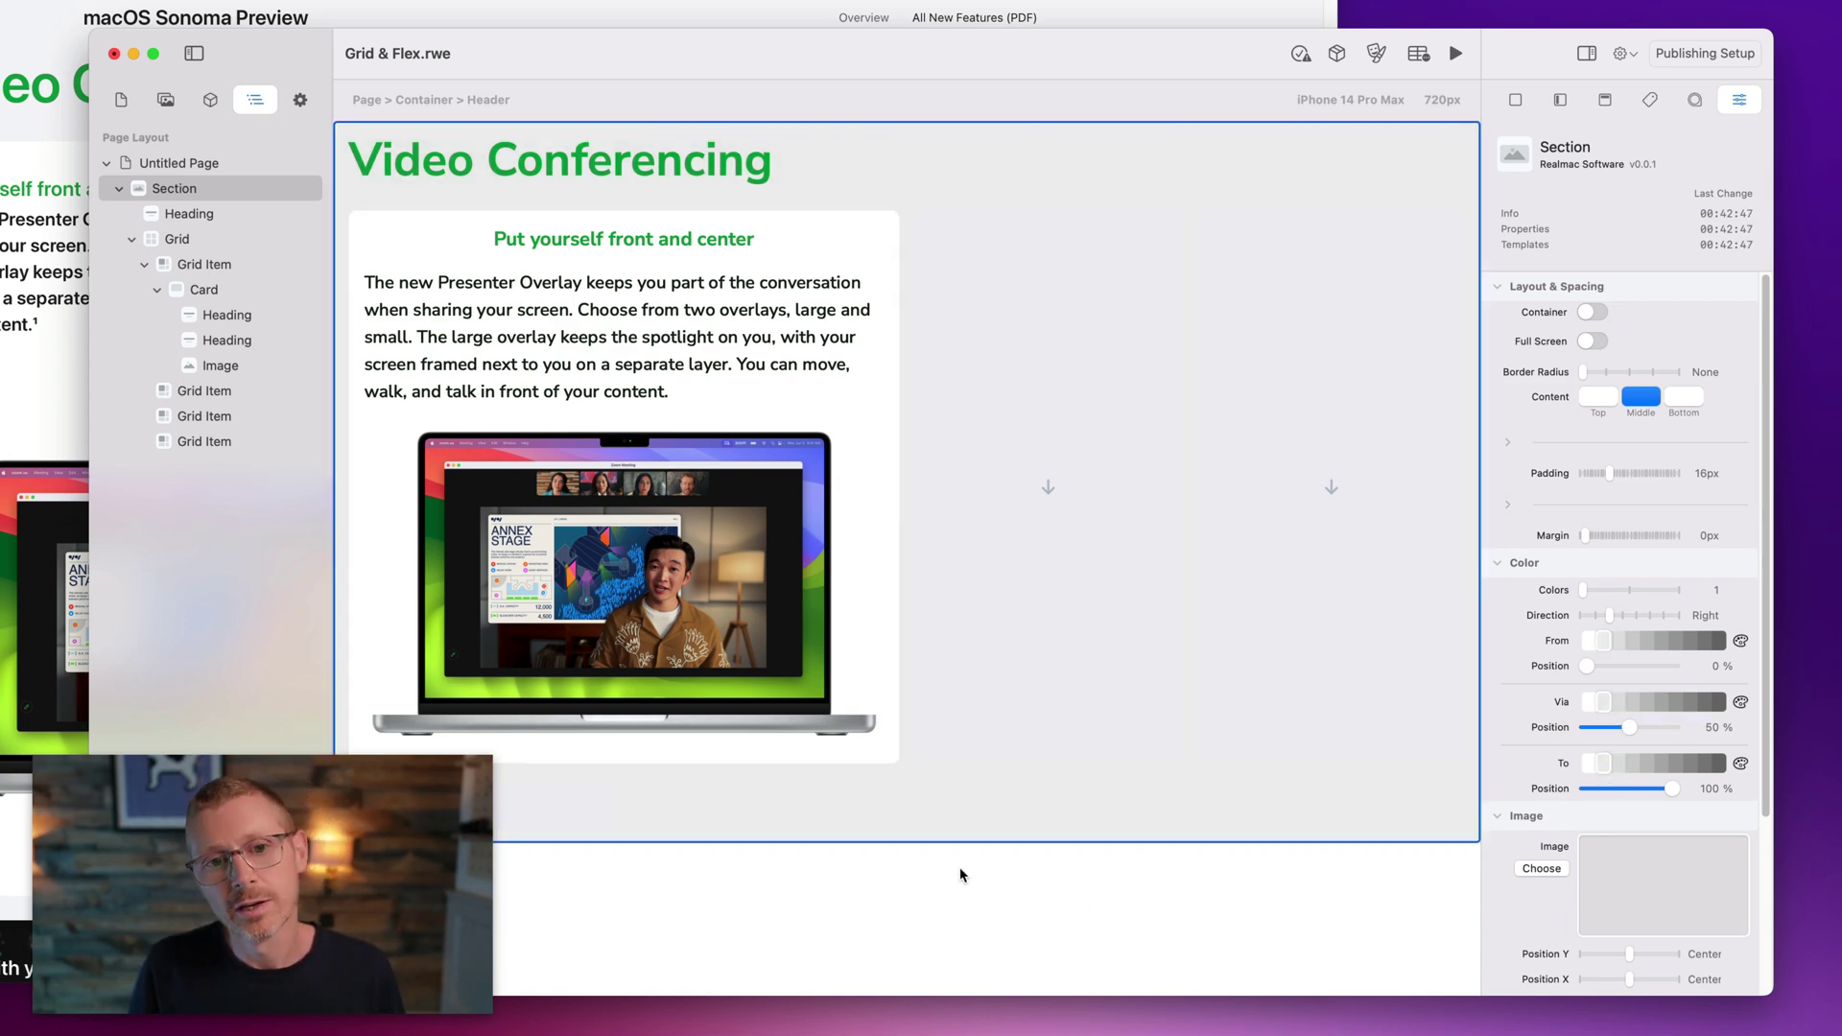
drag(894, 56, 1119, 21)
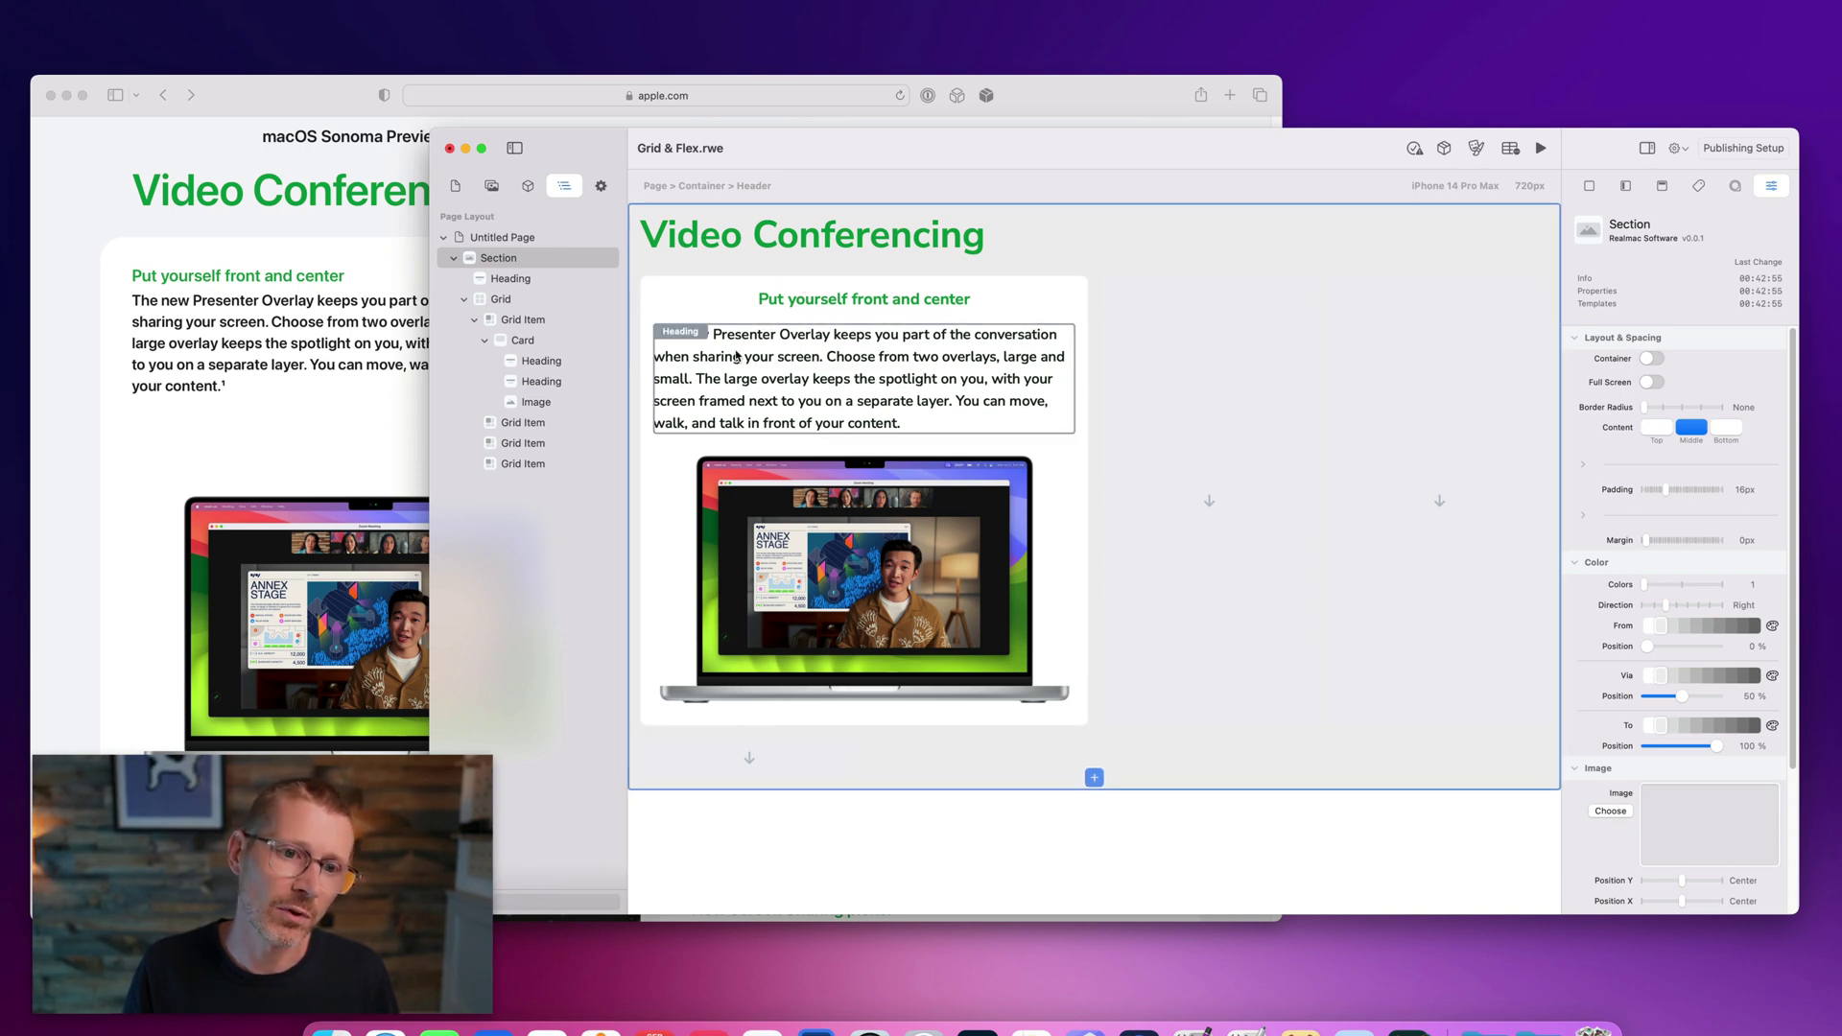
click(788, 280)
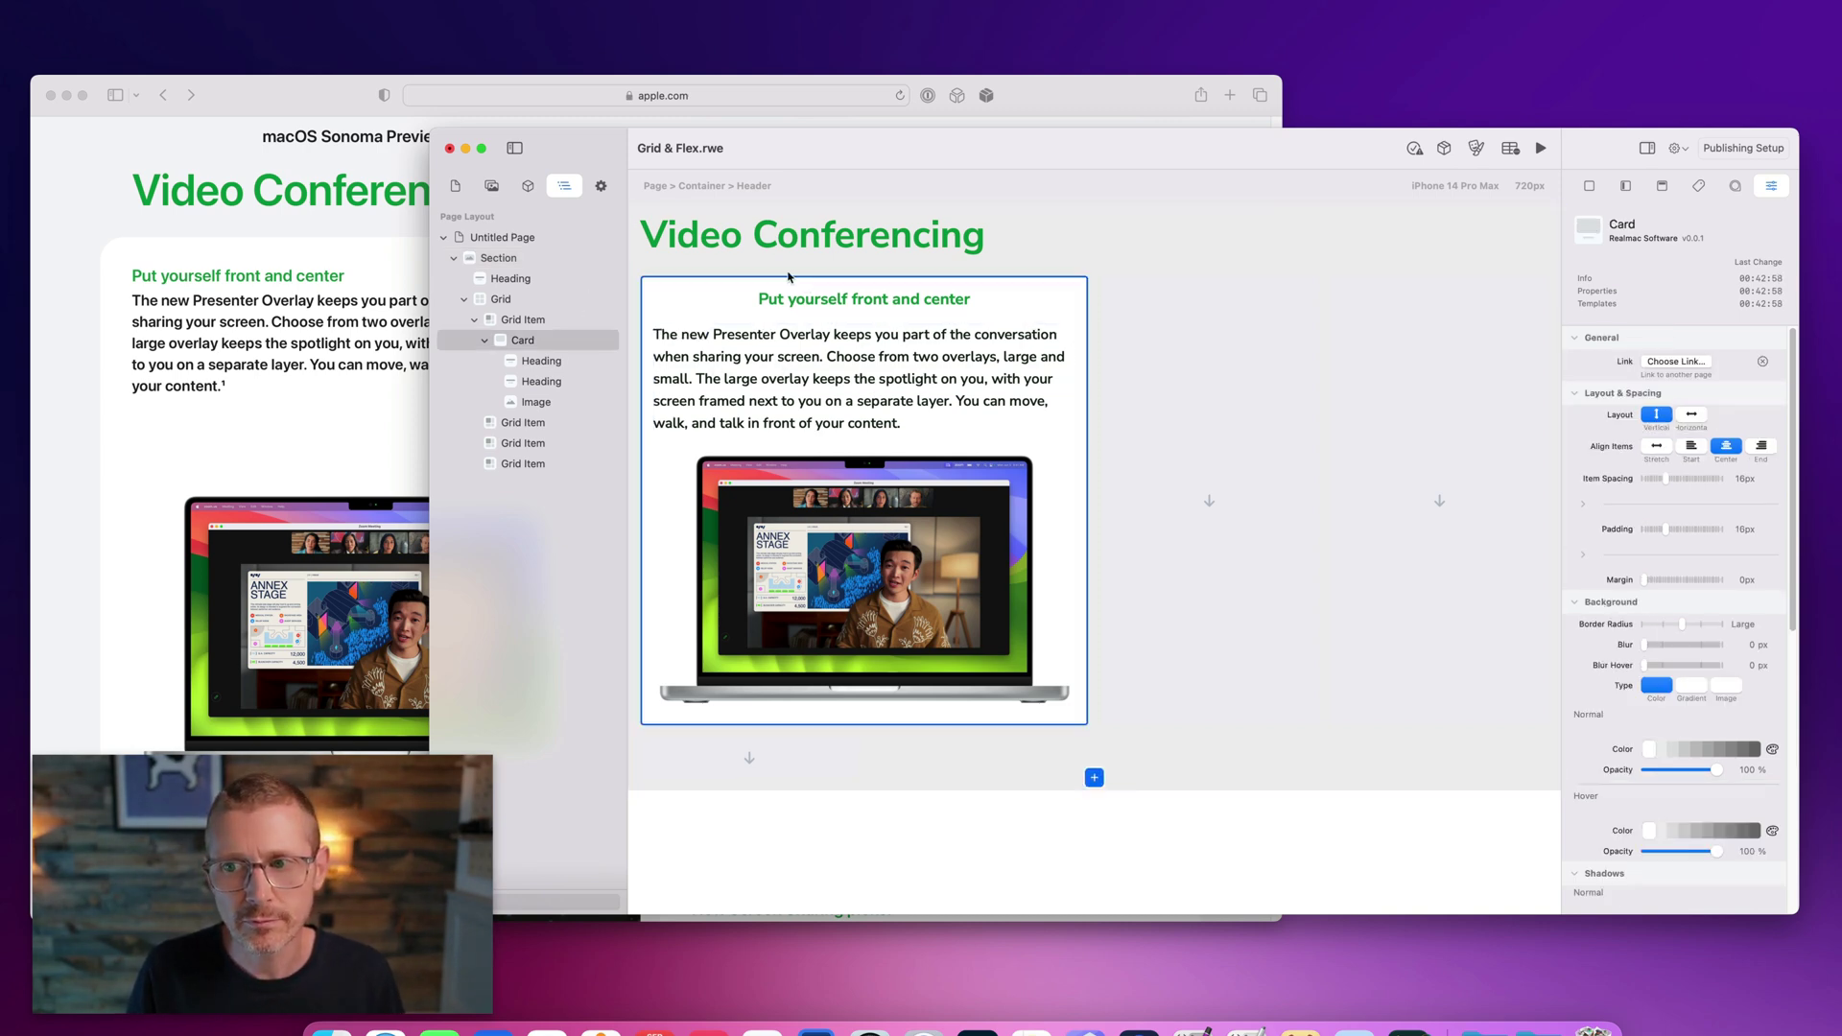
click(848, 300)
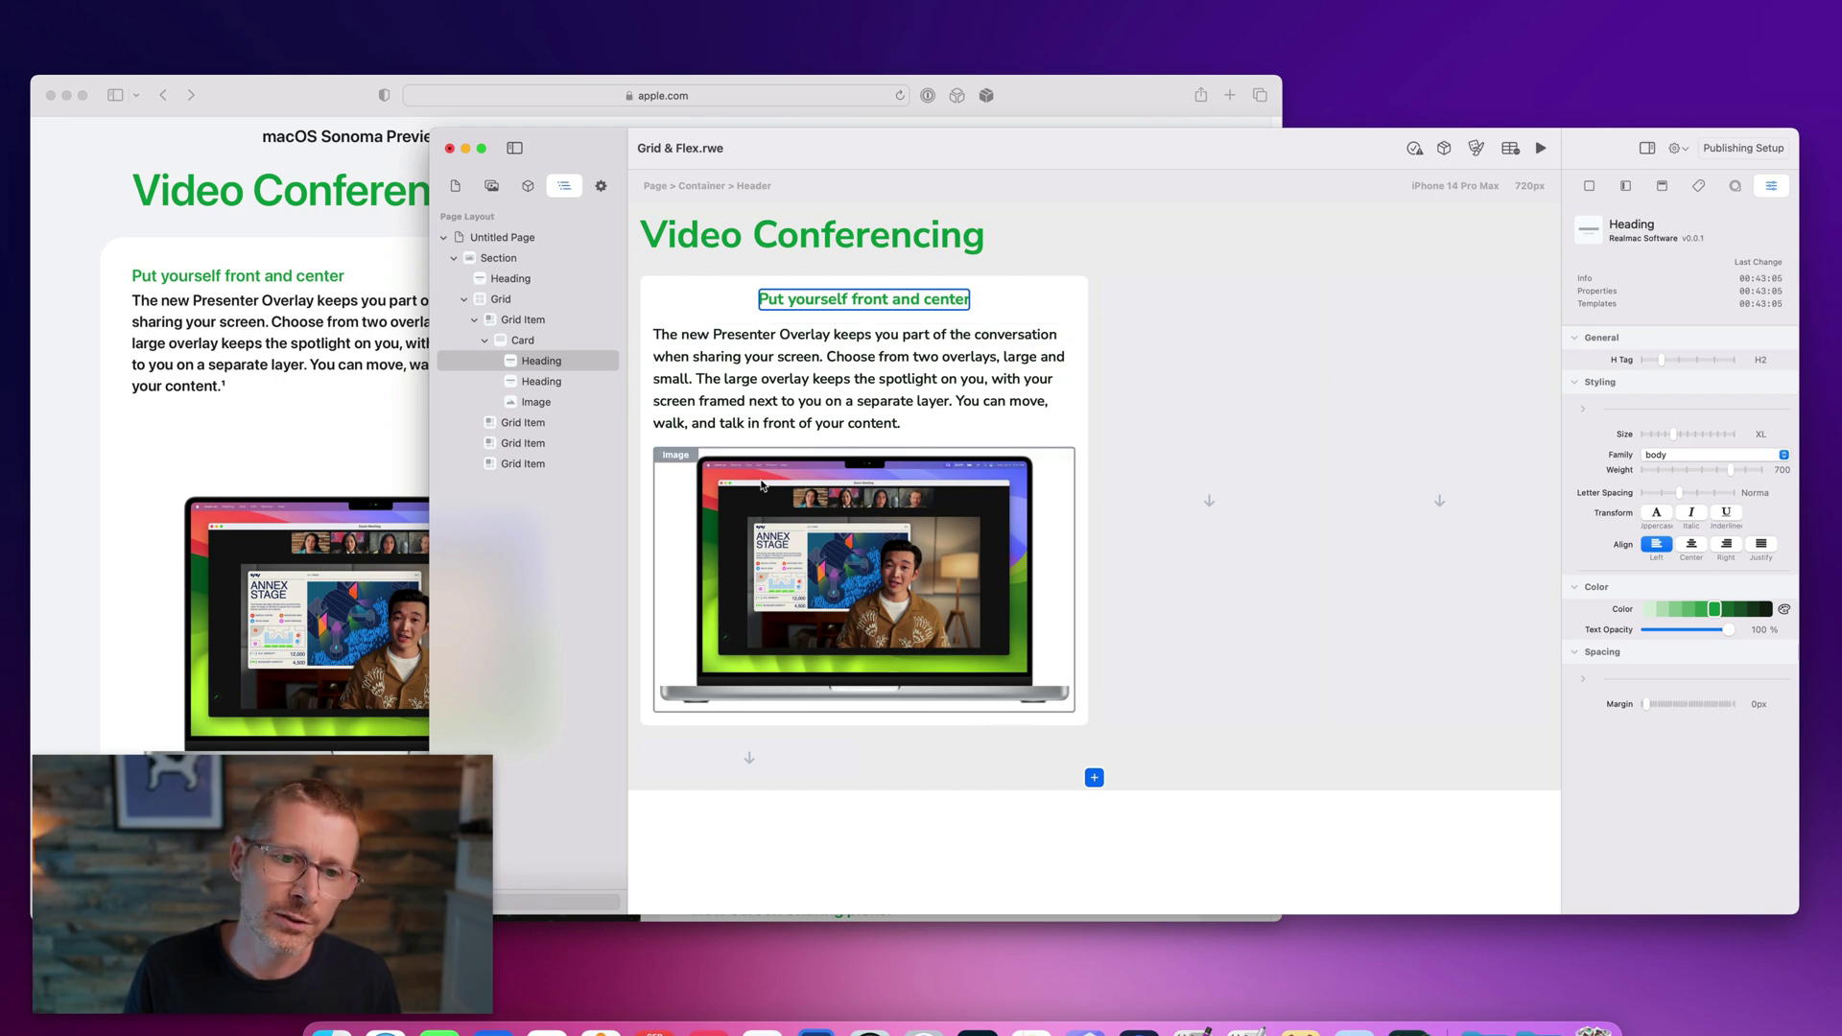
Add a Flex element above the green heading inside the card and show the page layout tree.
click(528, 186)
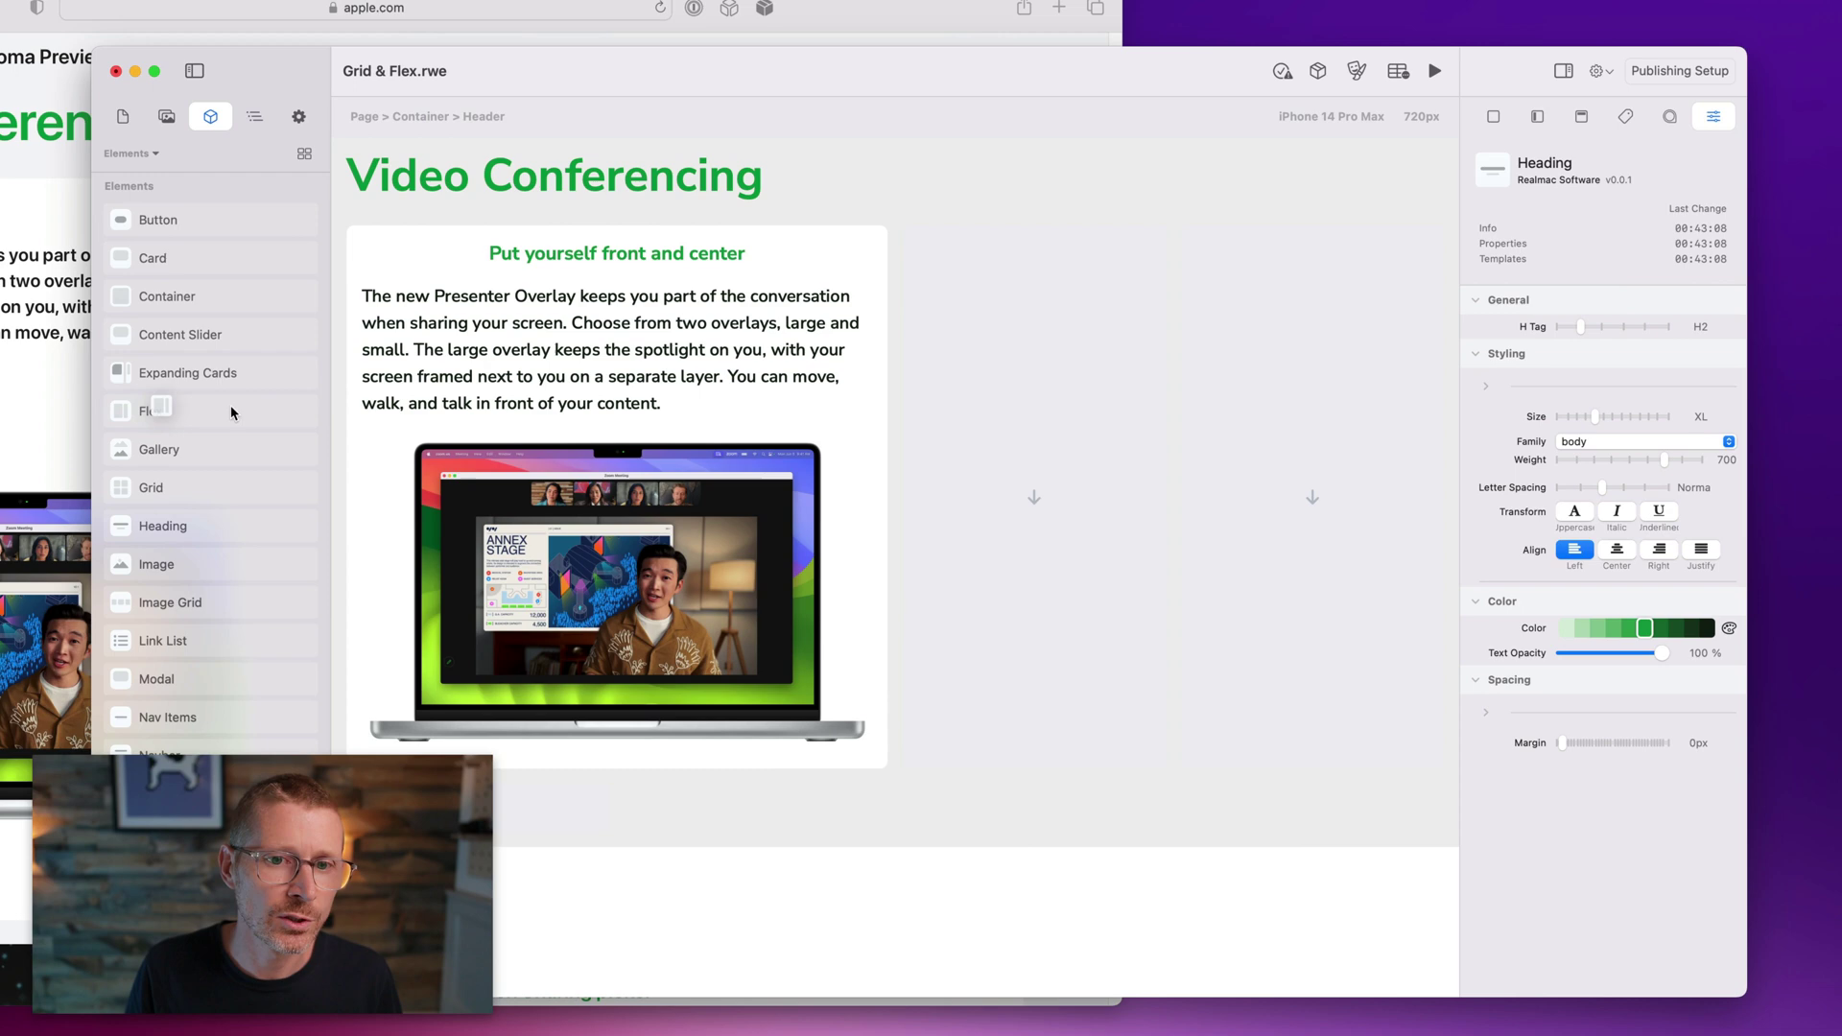
drag(479, 431, 803, 301)
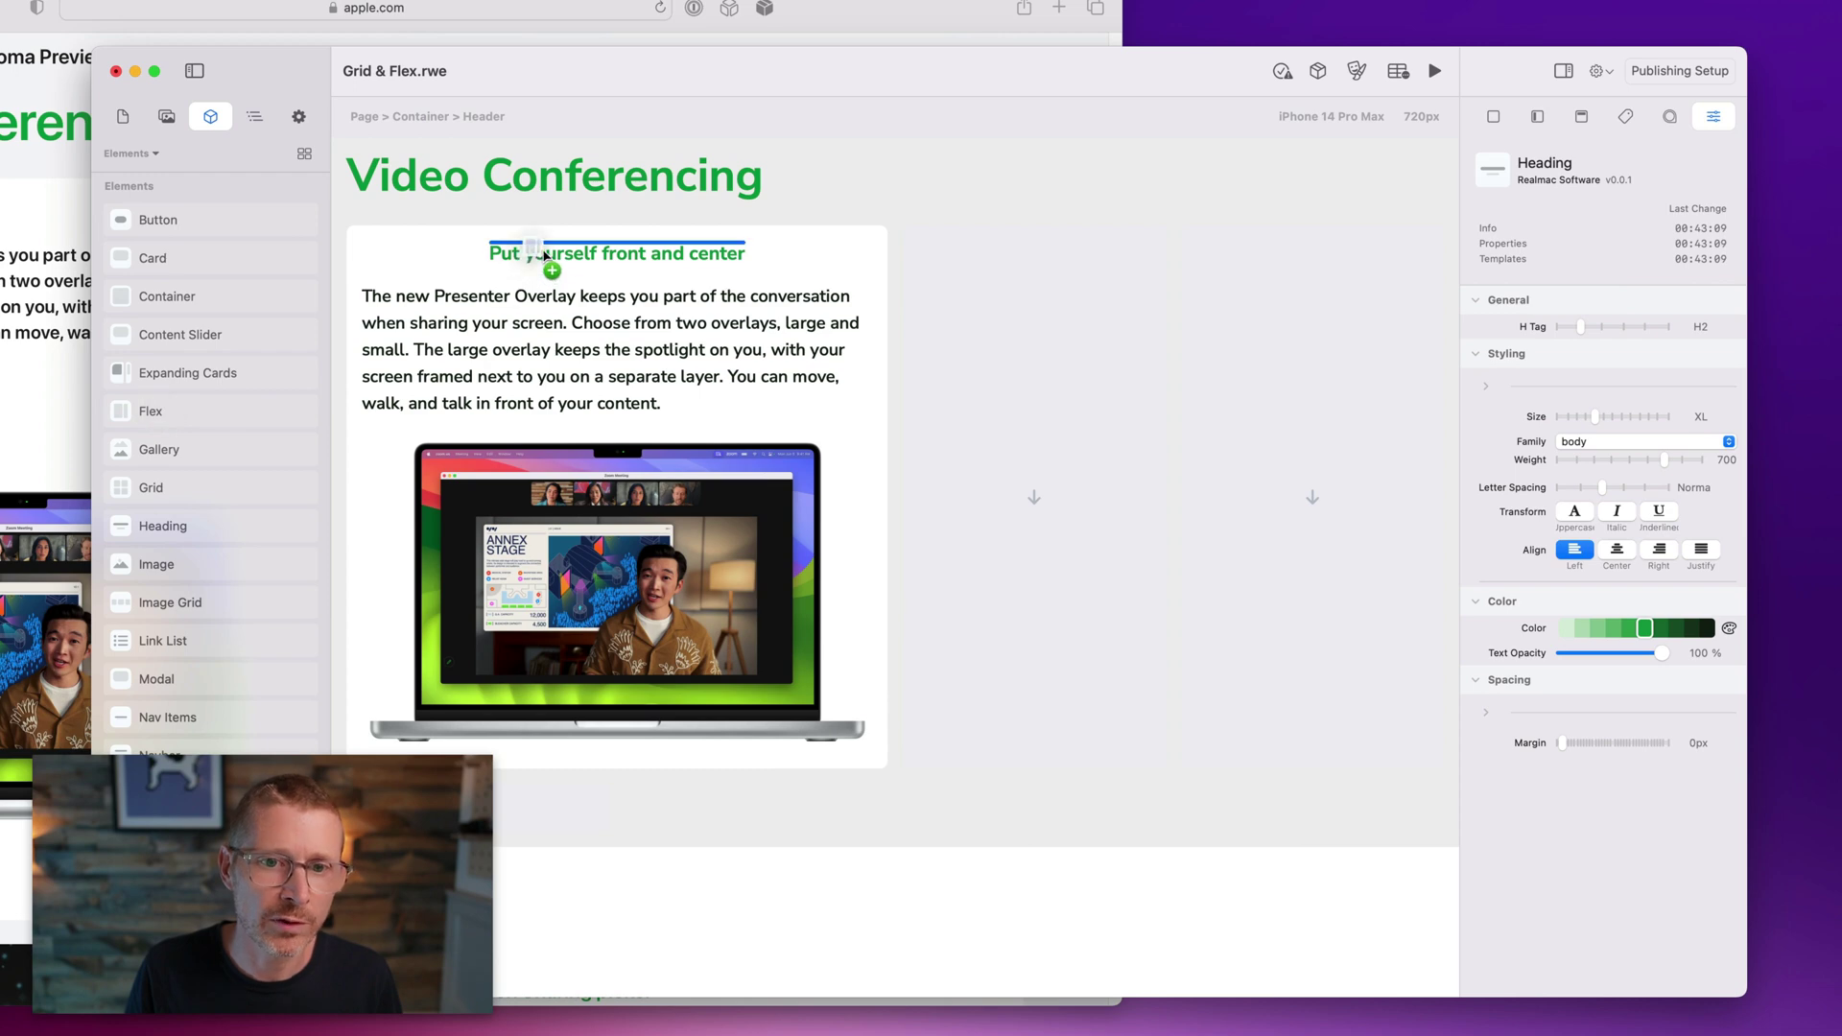
drag(544, 255, 492, 259)
click(255, 117)
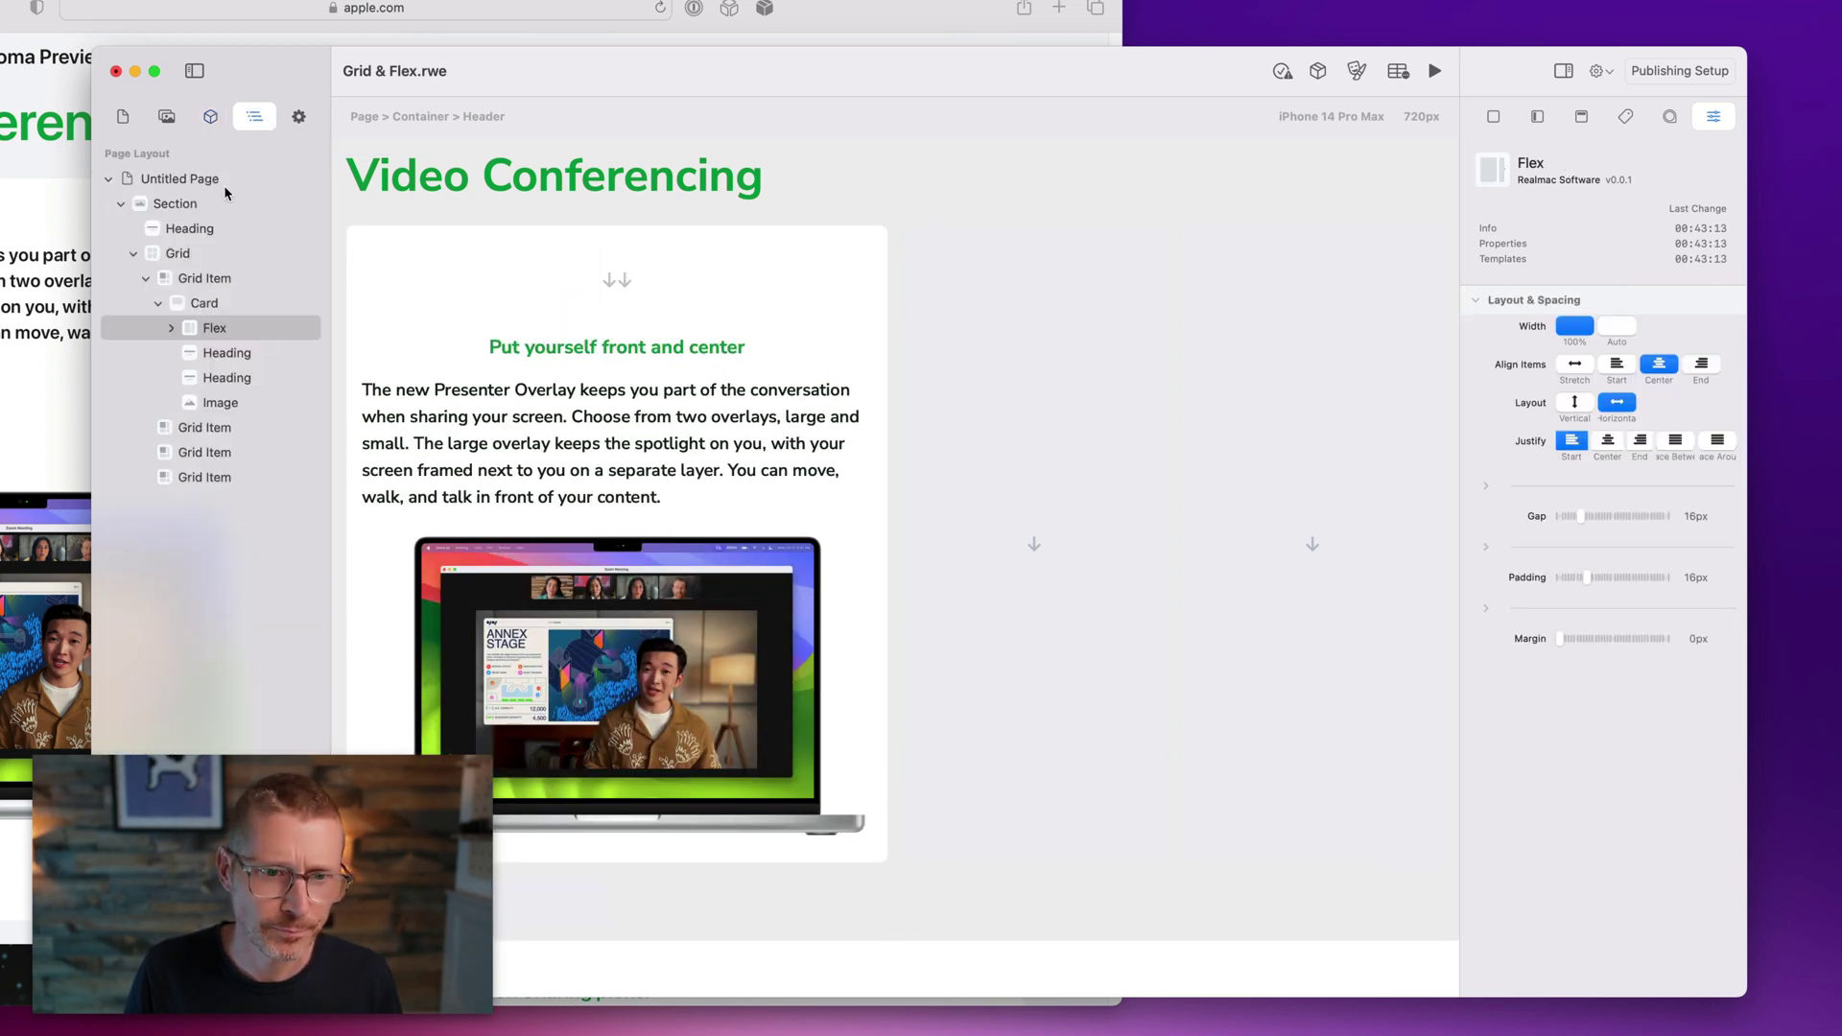
Expand the Flex element in the layout tree and duplicate its second flex item to make three.
click(171, 328)
click(240, 377)
right_click(239, 377)
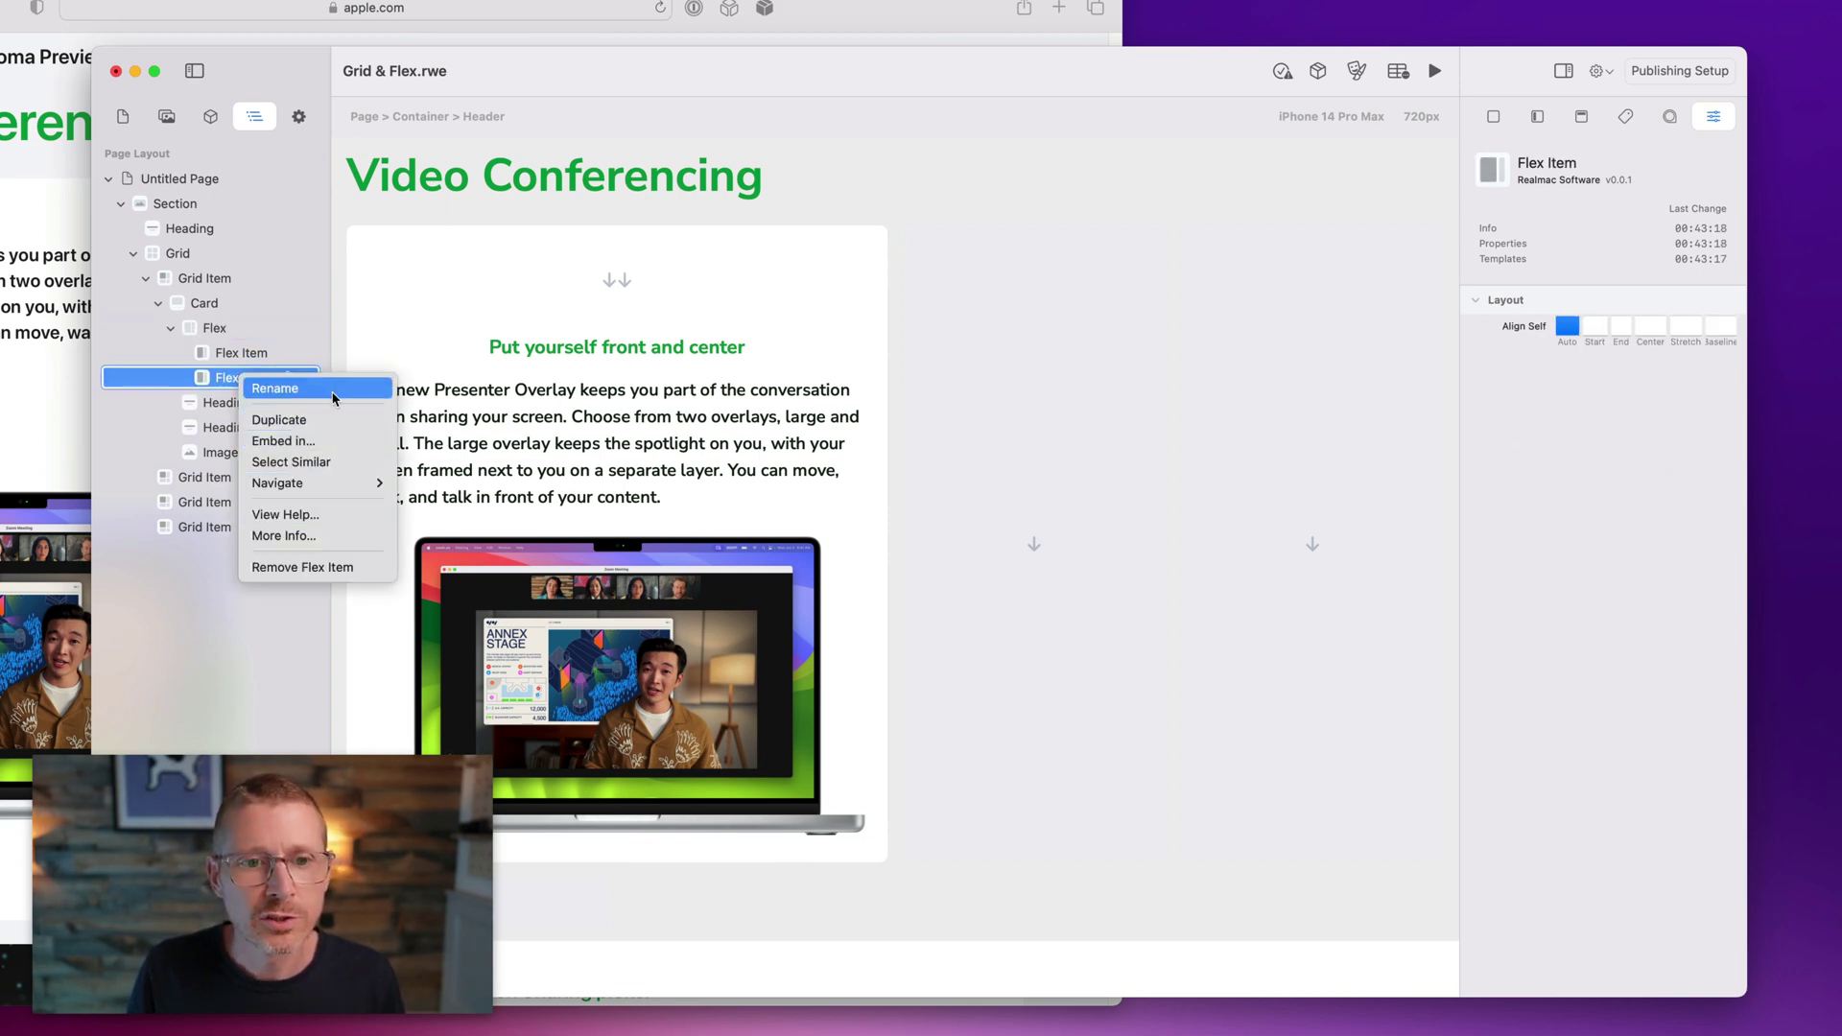
click(321, 420)
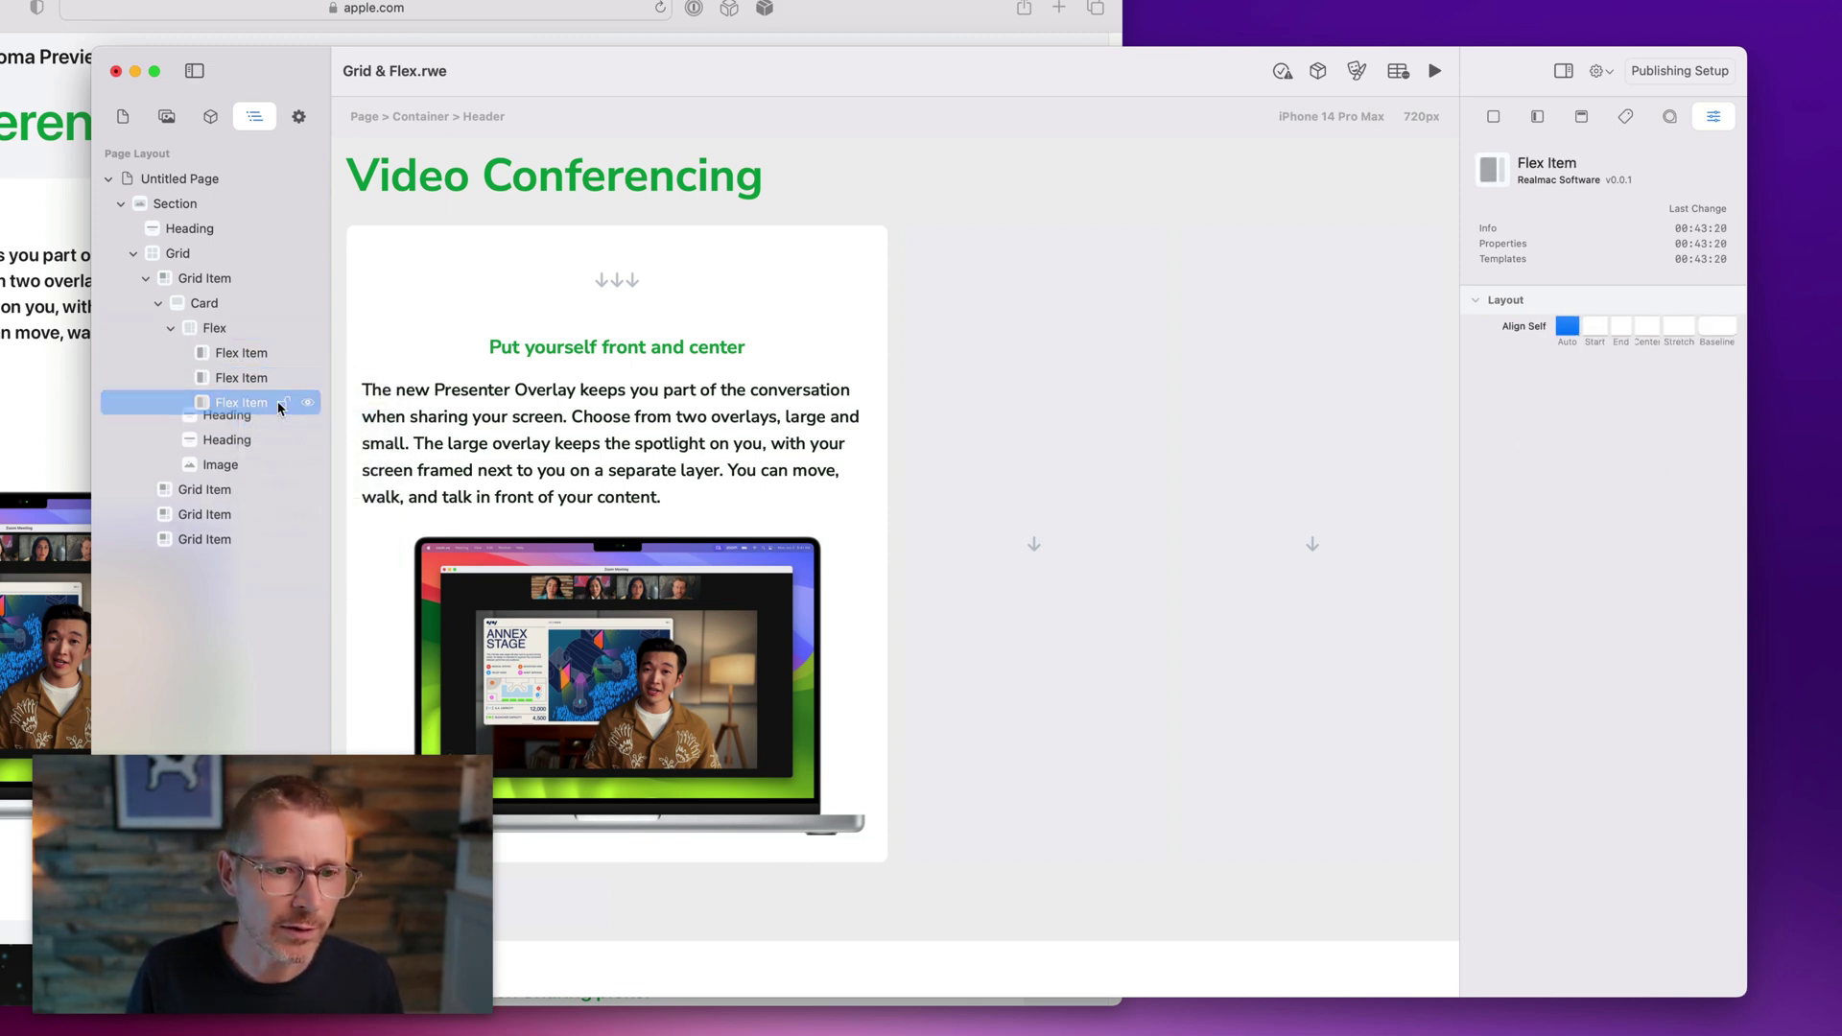
Move the green heading, the body text heading and the image into the first, second and third flex items respectively.
click(230, 330)
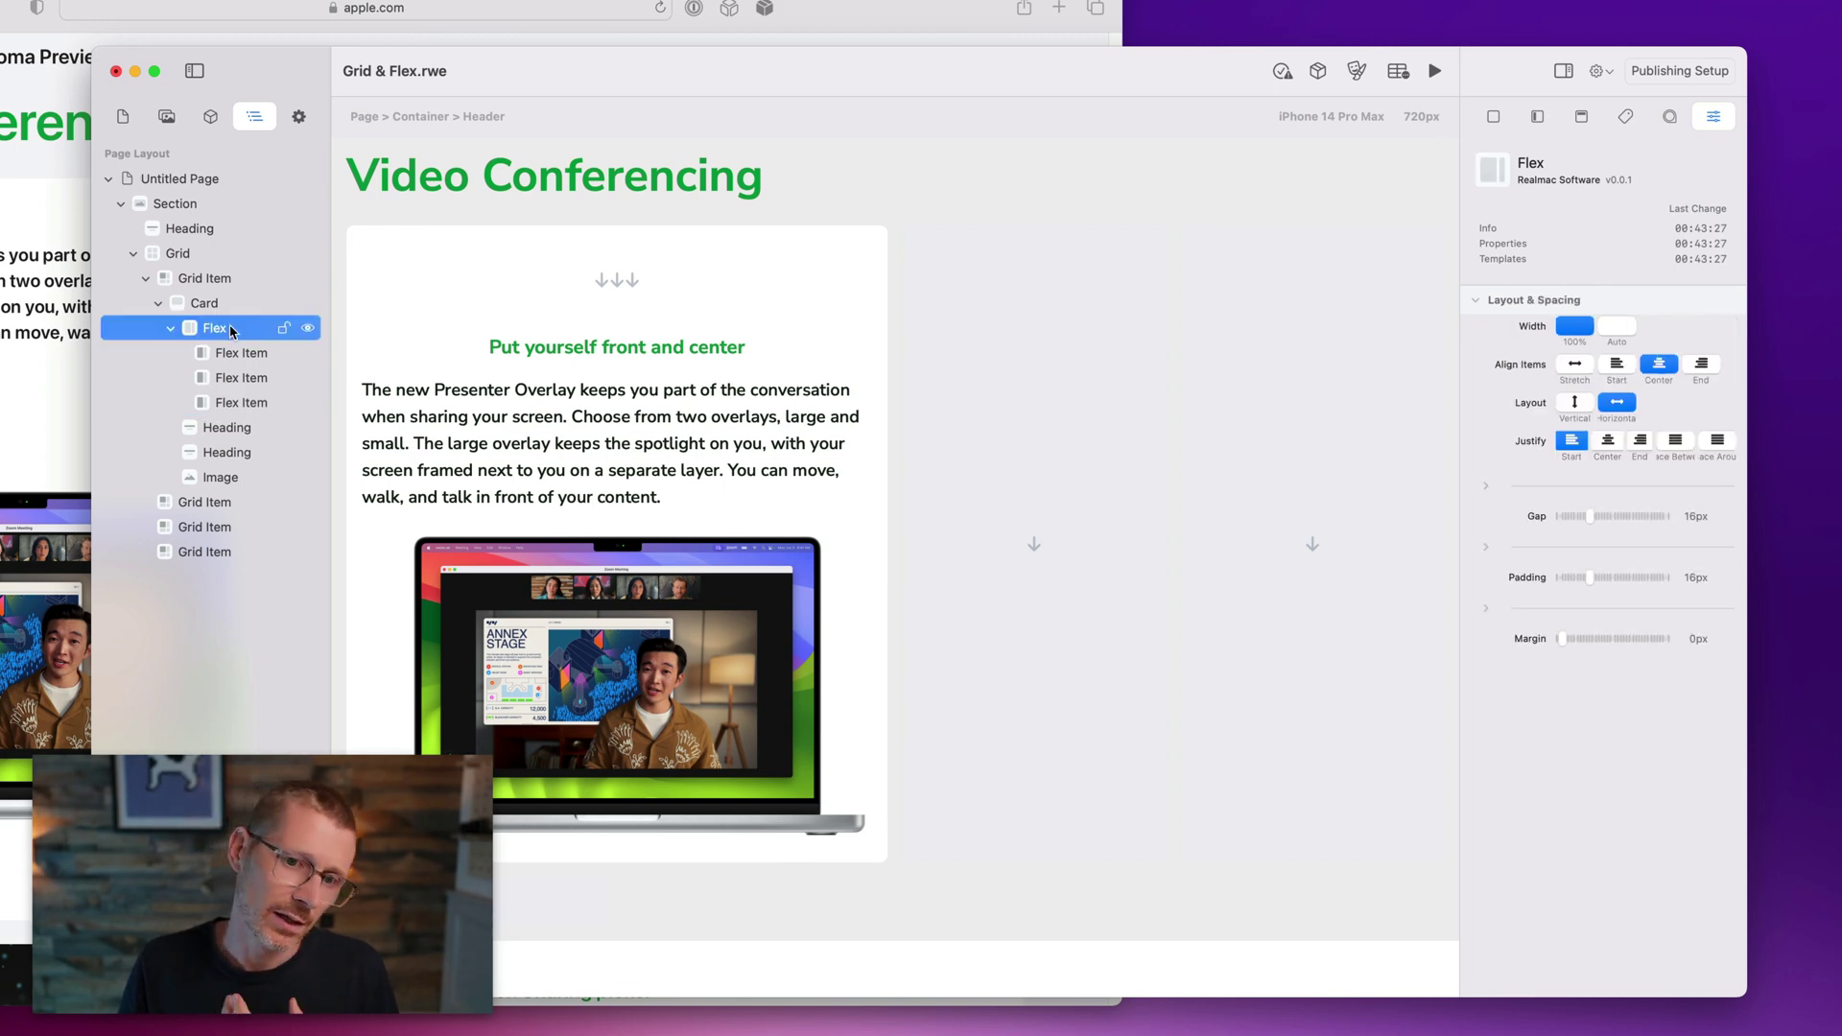
drag(222, 427, 264, 358)
drag(239, 458, 246, 412)
click(172, 328)
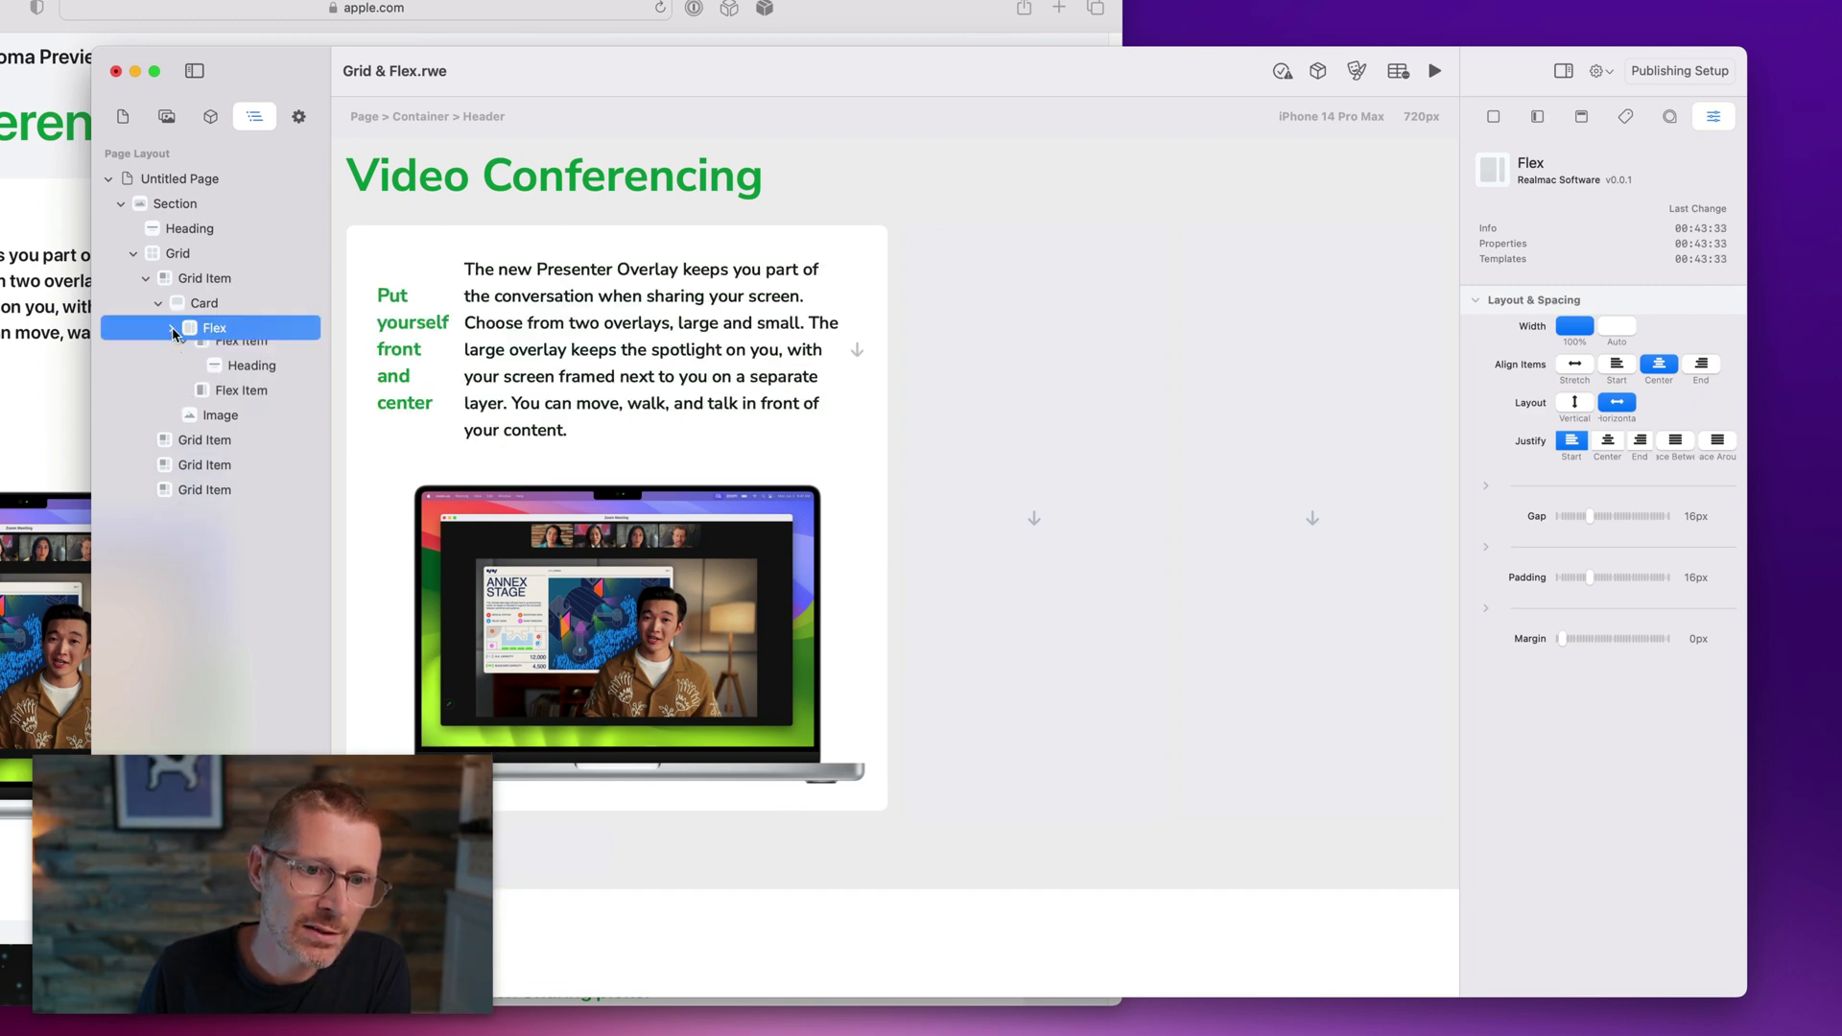
click(172, 329)
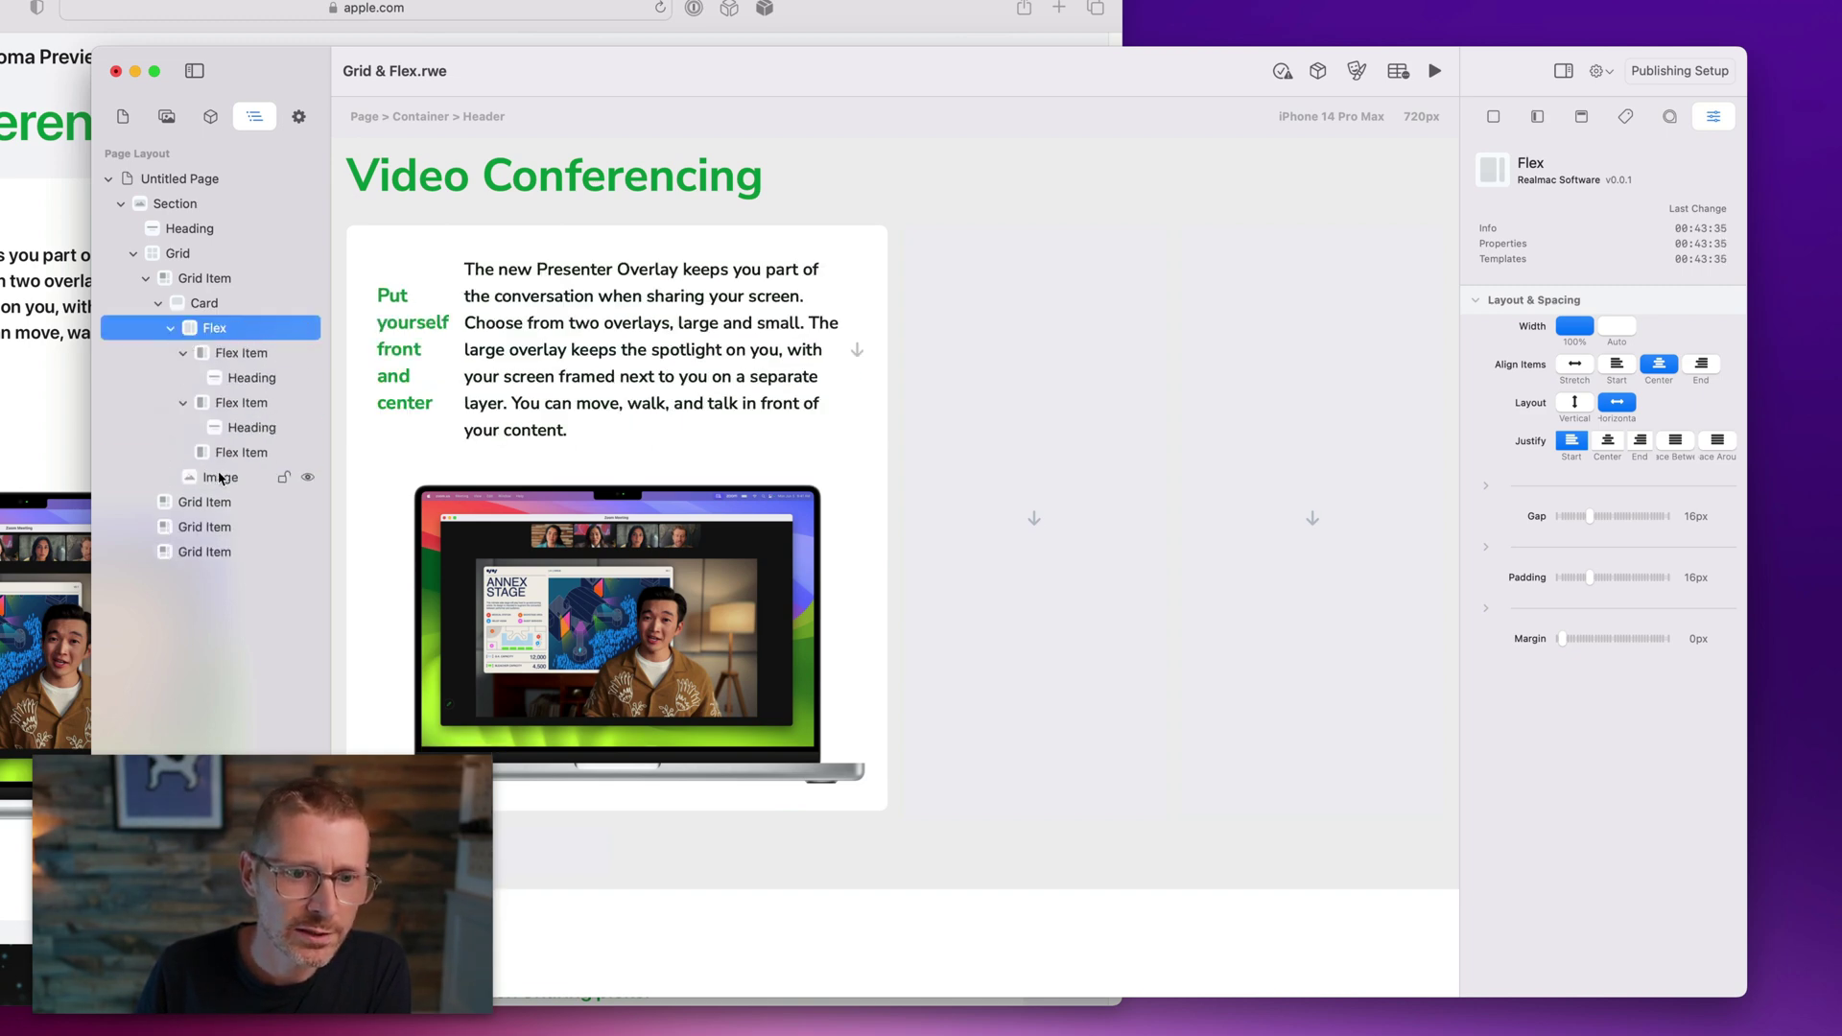
drag(222, 476, 246, 457)
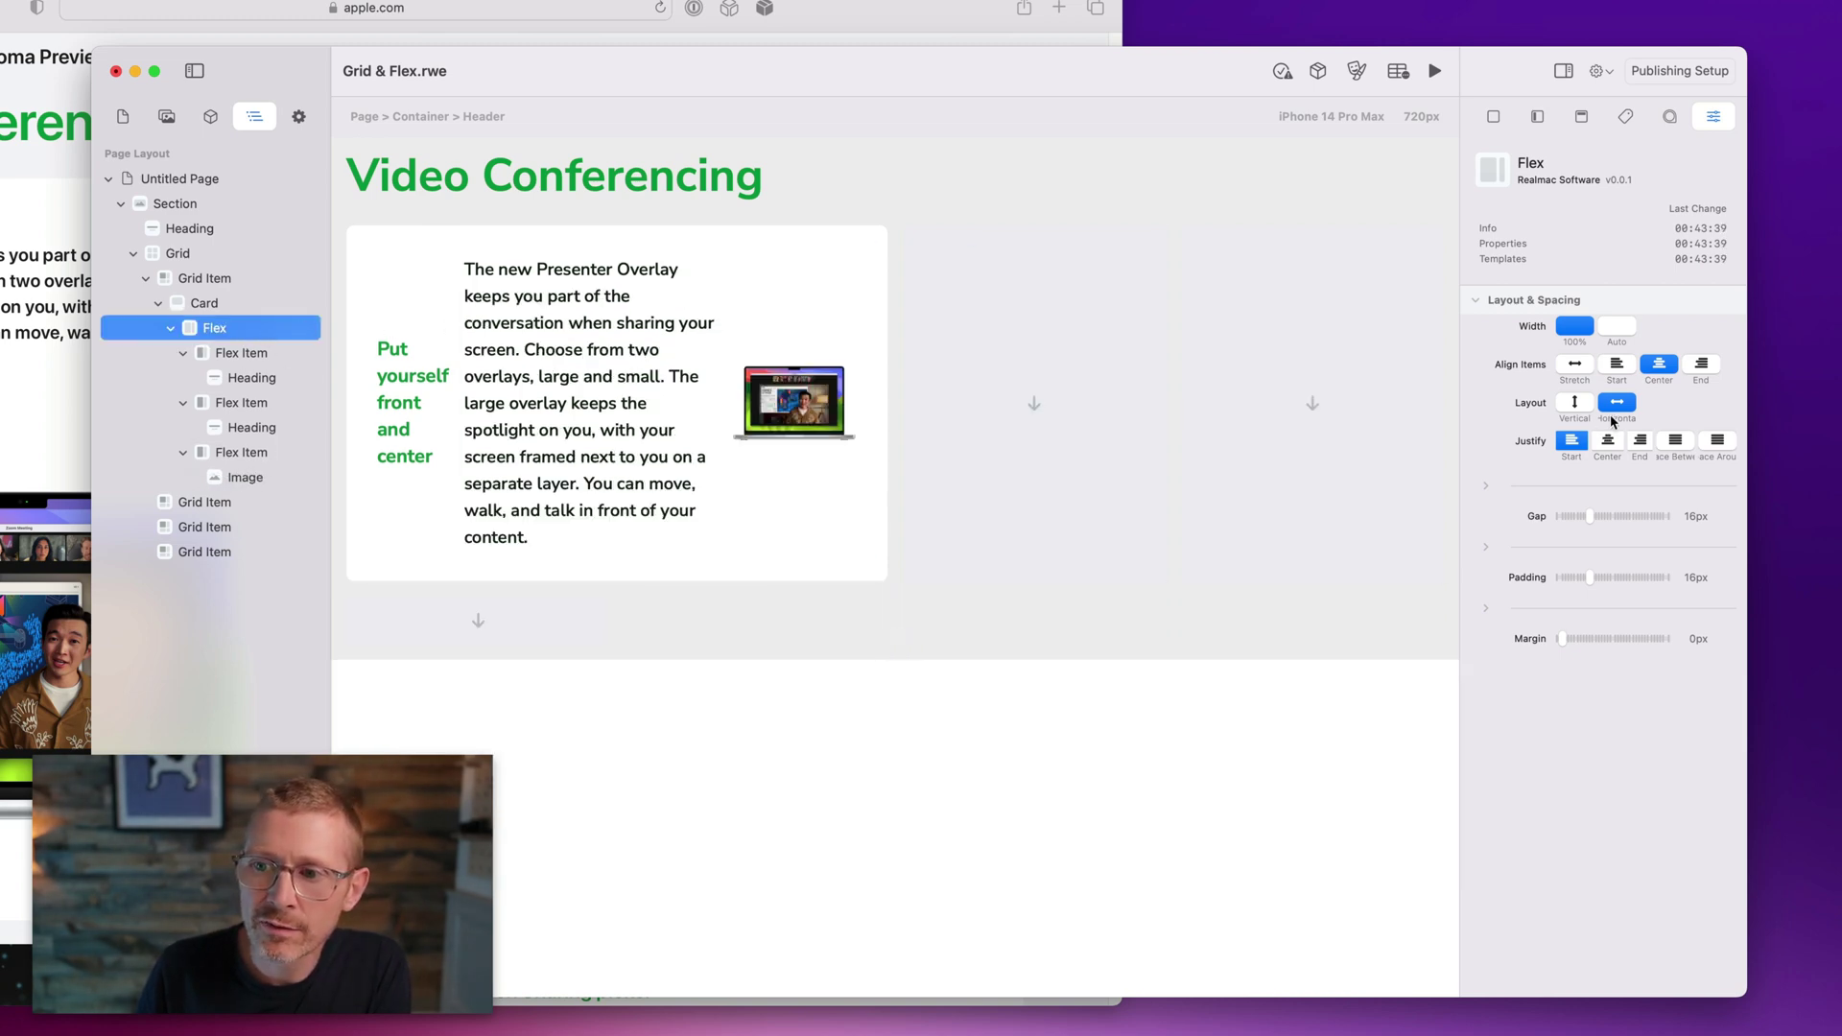
Set the Flex element's layout to Vertical and its item alignment to Start, keeping the gap at 16px.
click(1577, 404)
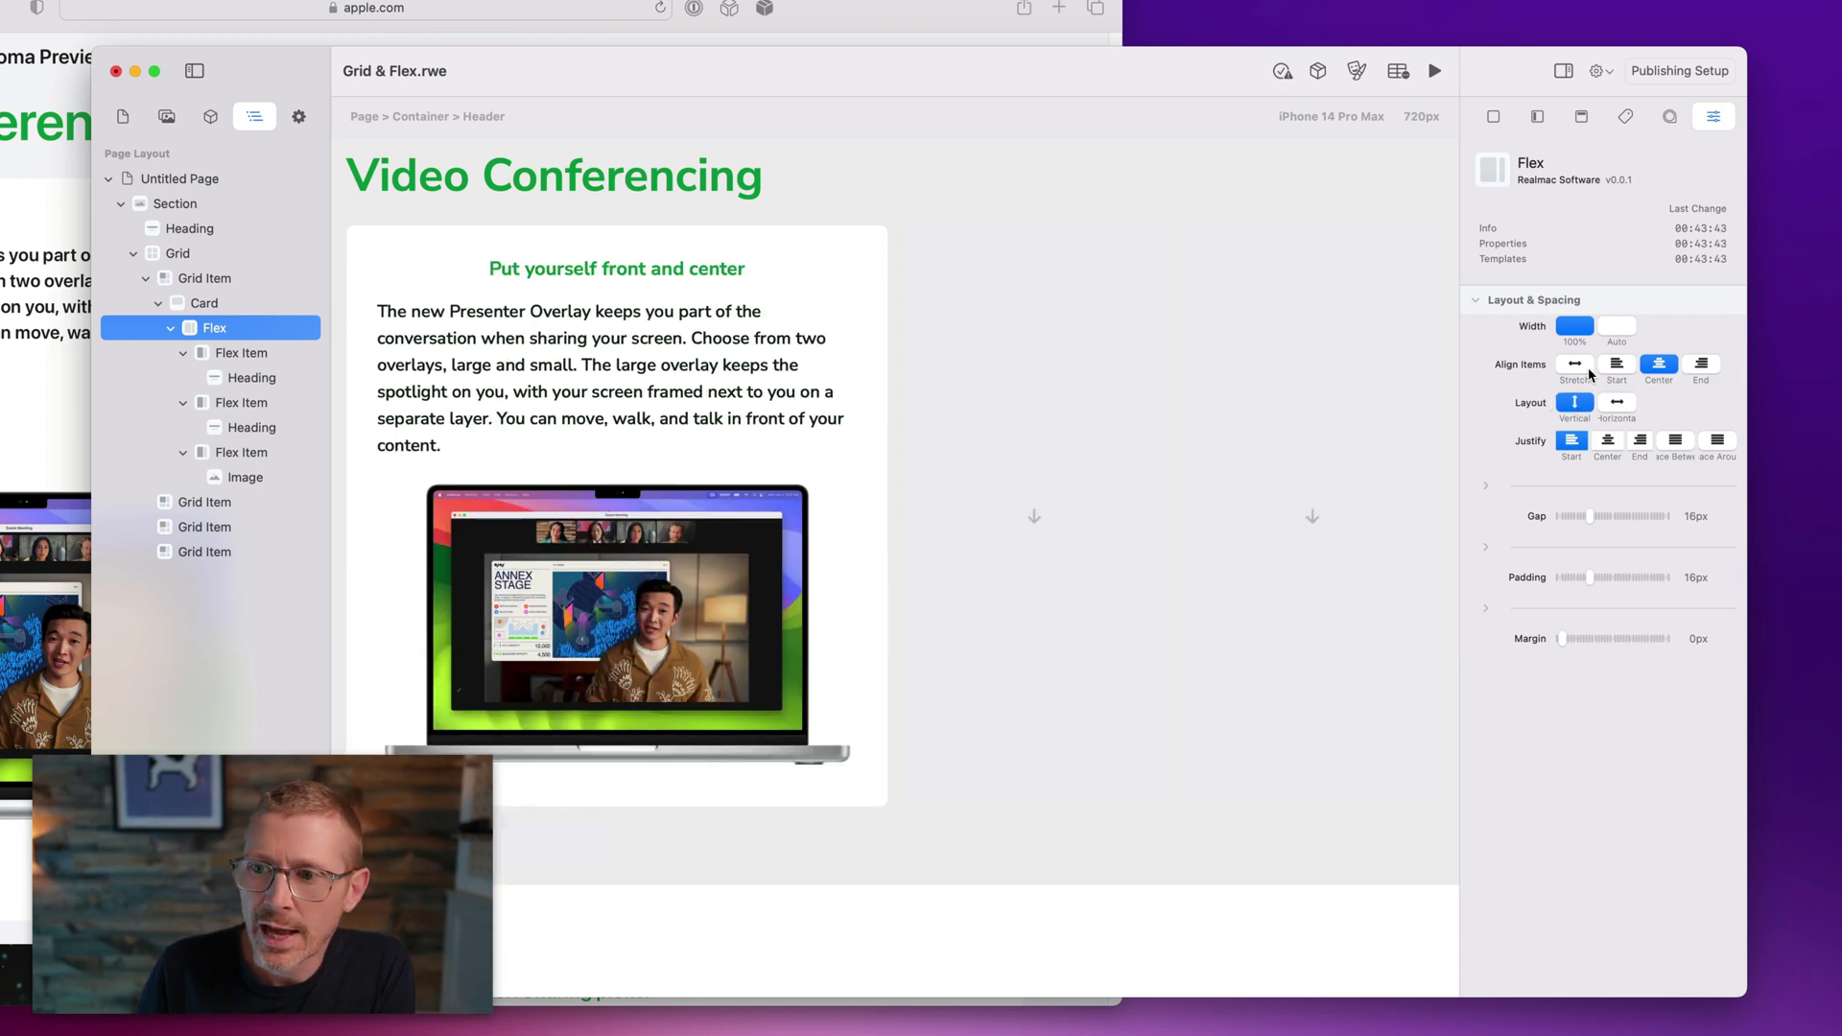
click(1621, 366)
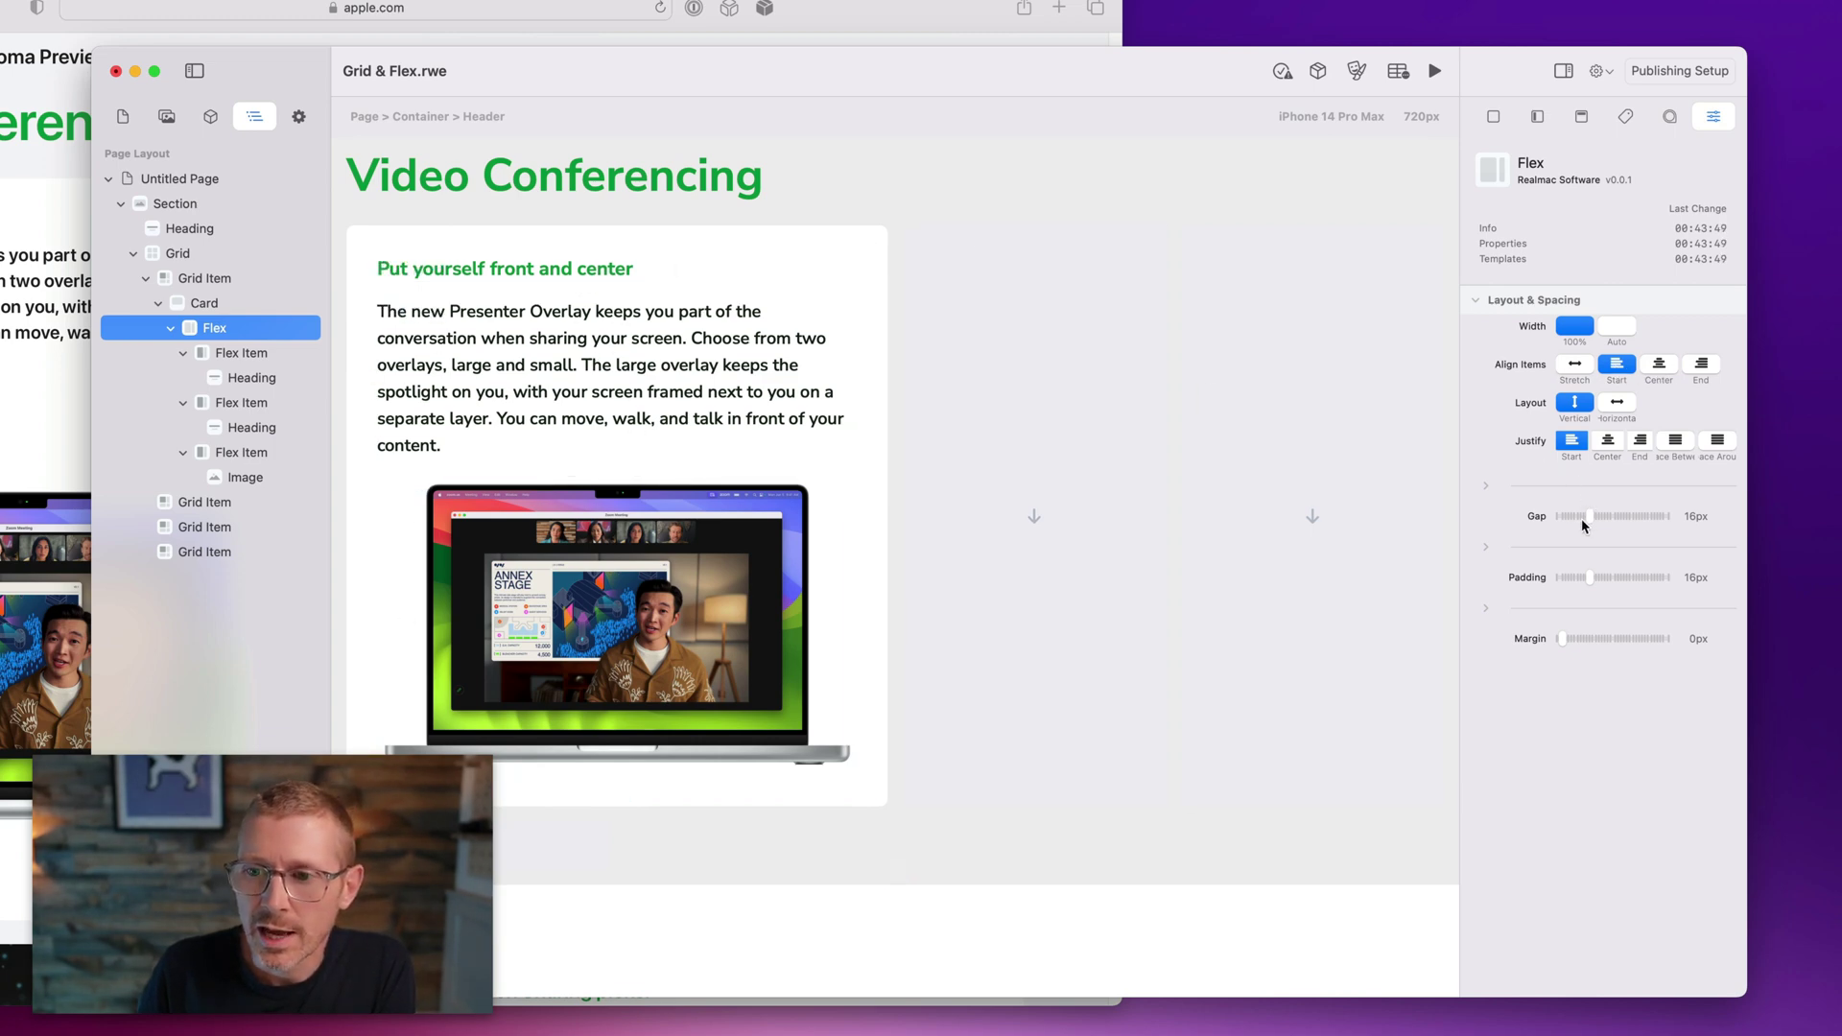
mouse_move(1591, 515)
mouse_down()
mouse_move(1625, 516)
mouse_move(1591, 529)
mouse_up()
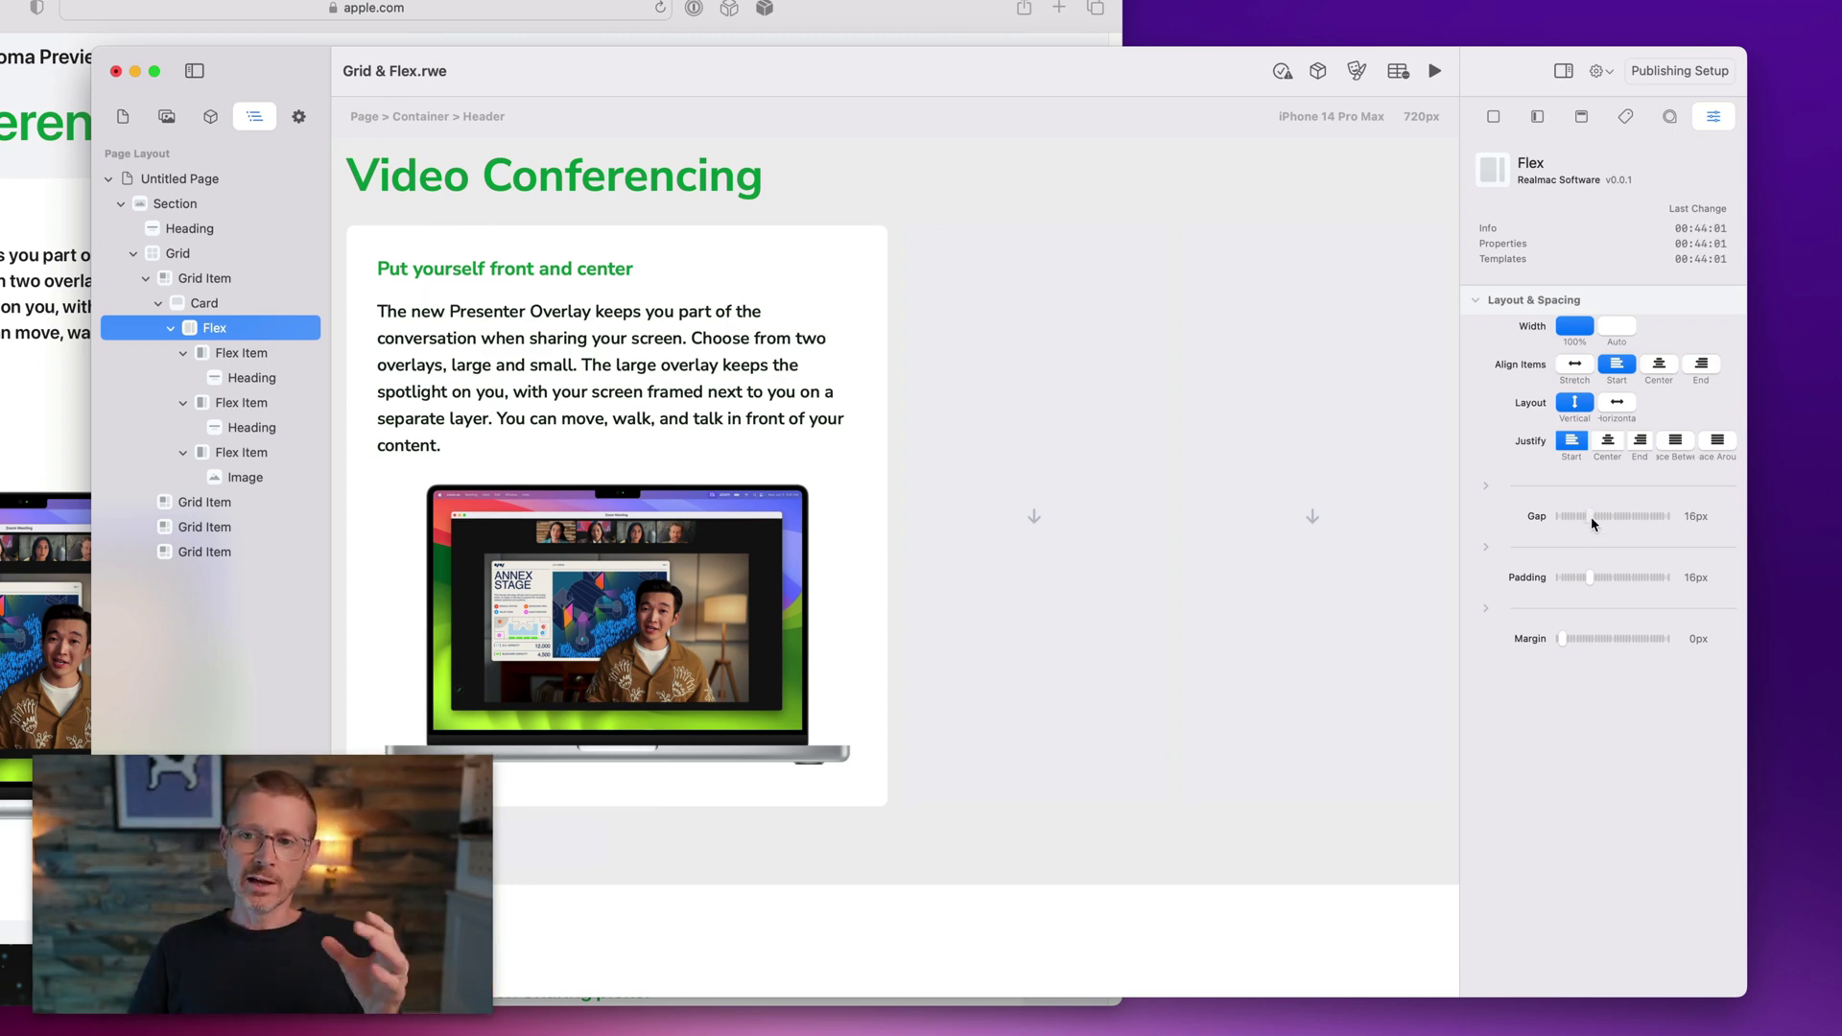
Set the Flex element's gap to 20px and padding to 24px, checking the gap's per-device values.
drag(1590, 516, 1590, 580)
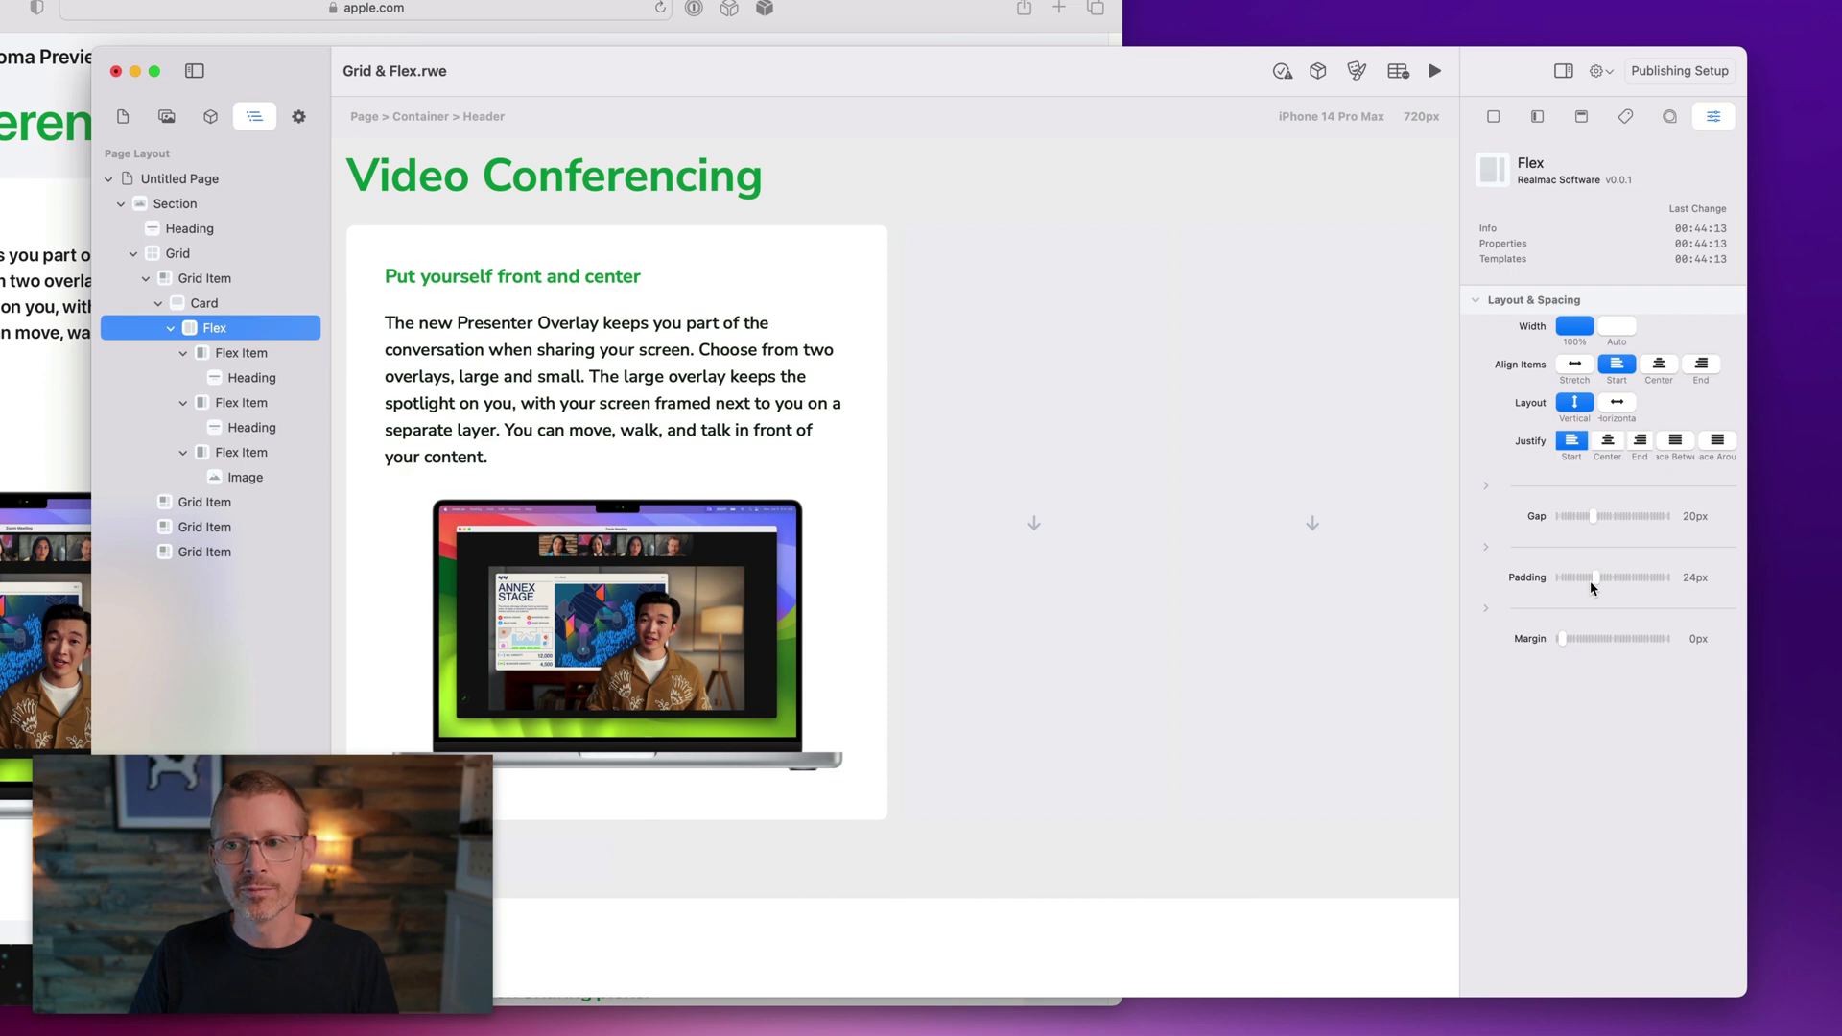
click(1485, 486)
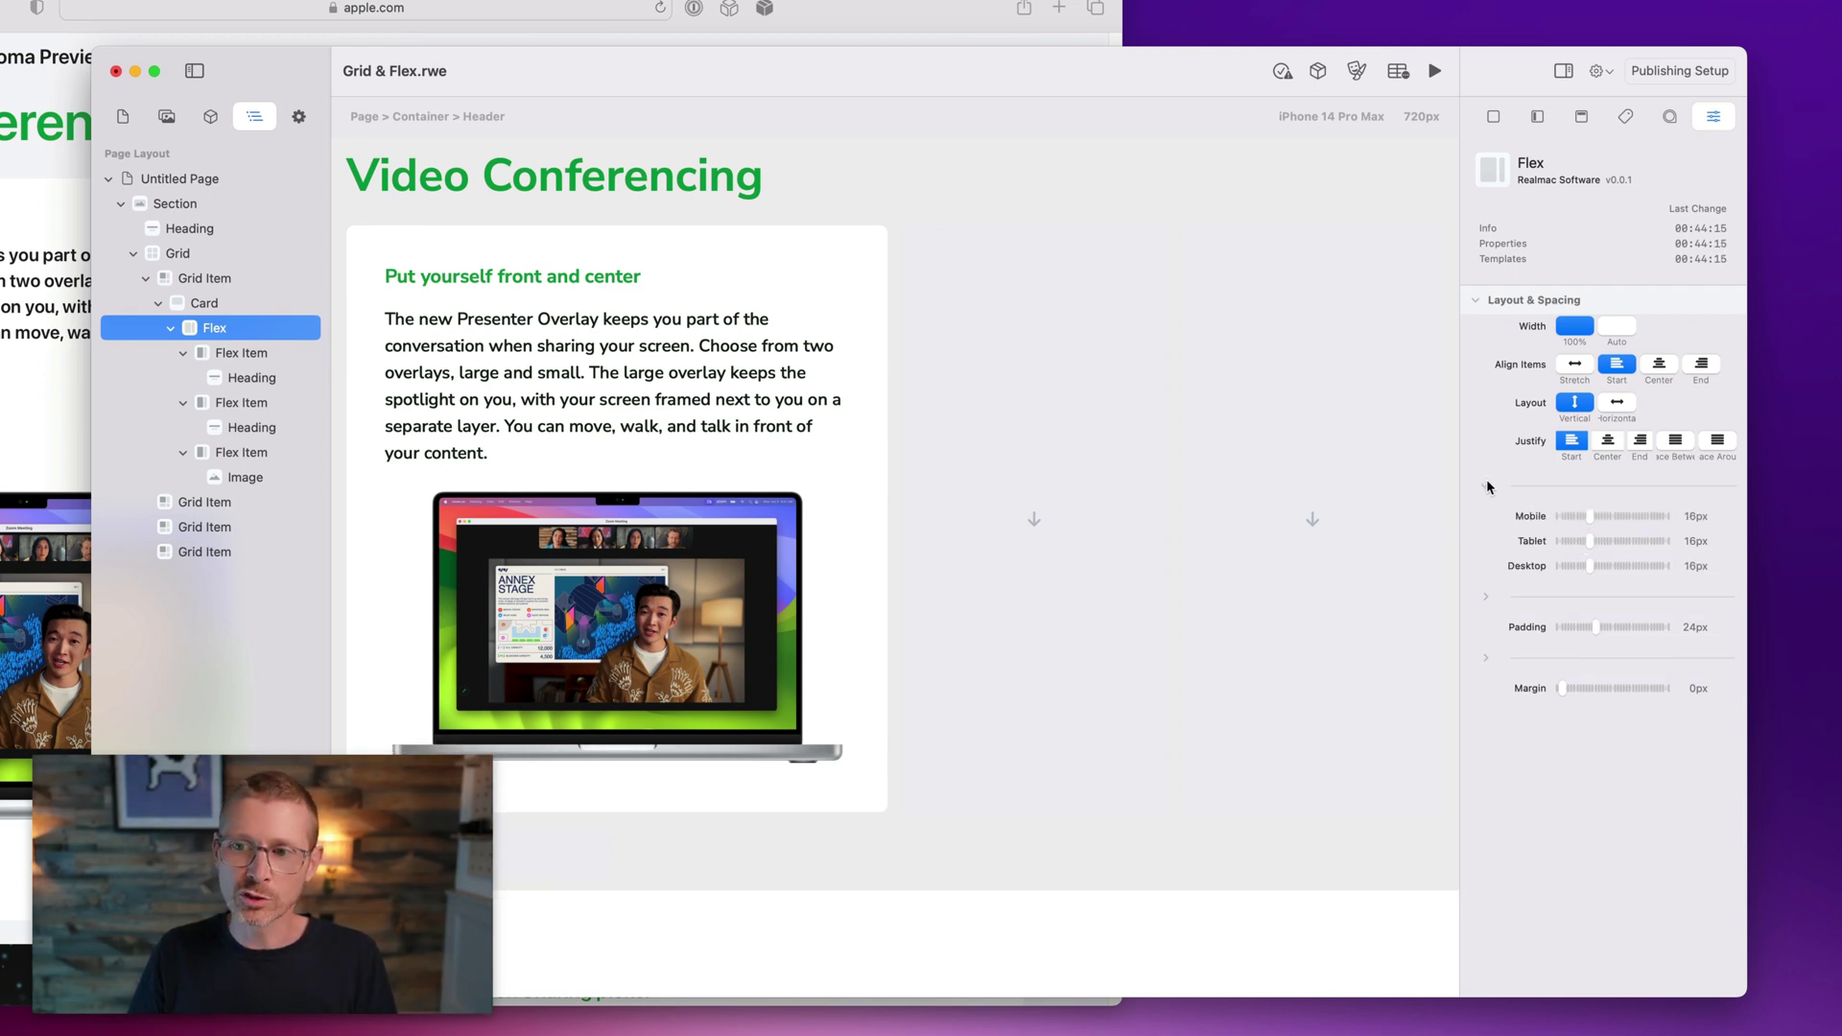
click(1486, 485)
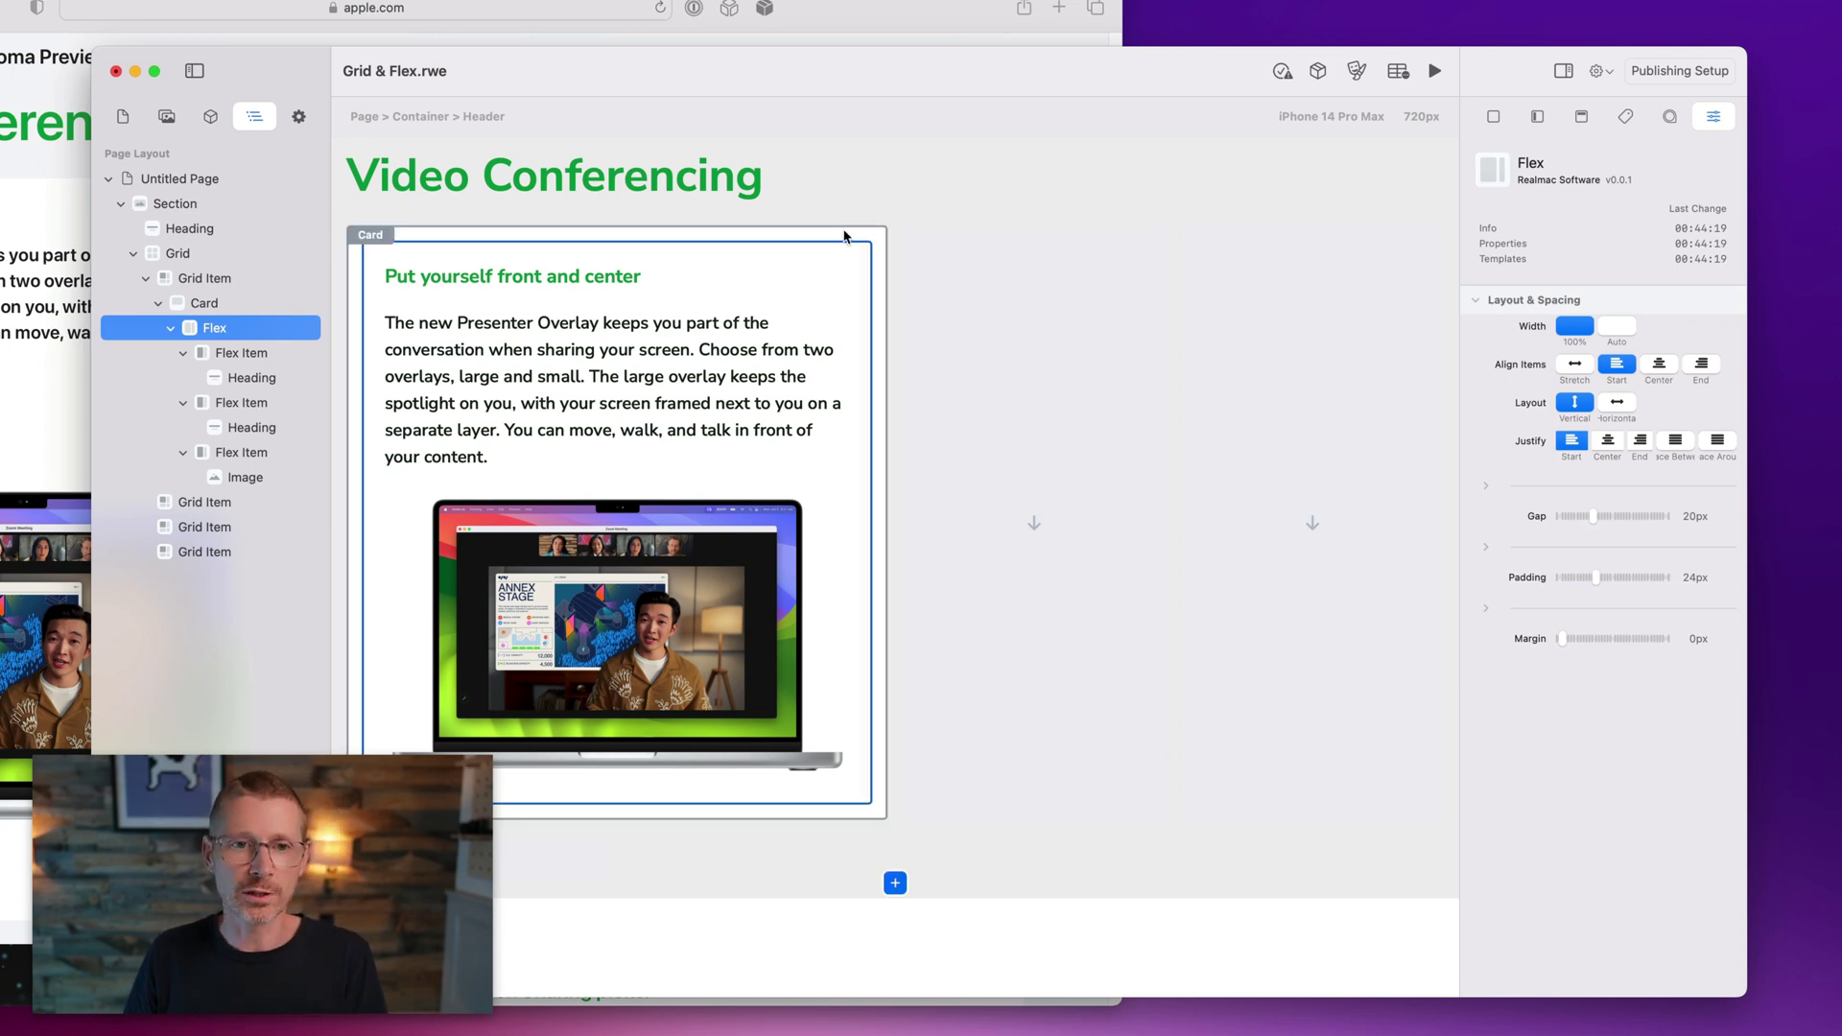
Reposition the project window and enlarge it so the page canvas is wider.
drag(834, 65, 709, 52)
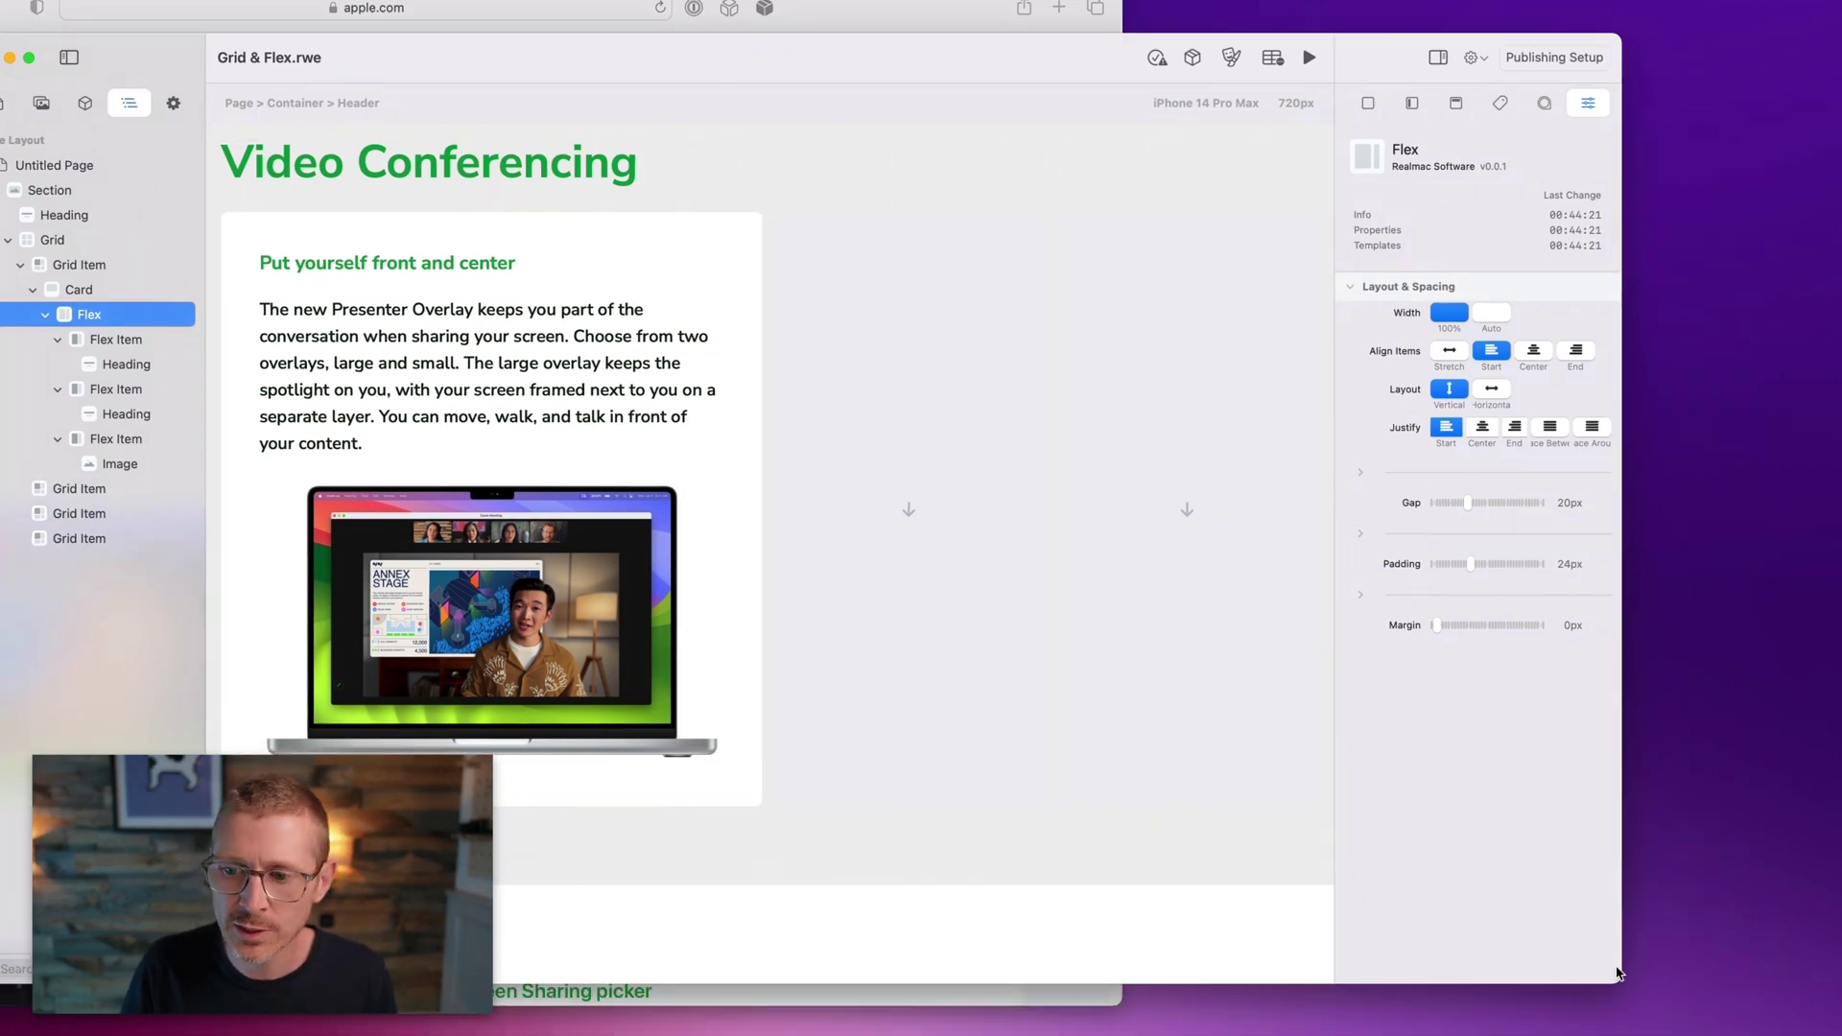
drag(1617, 974, 1790, 1031)
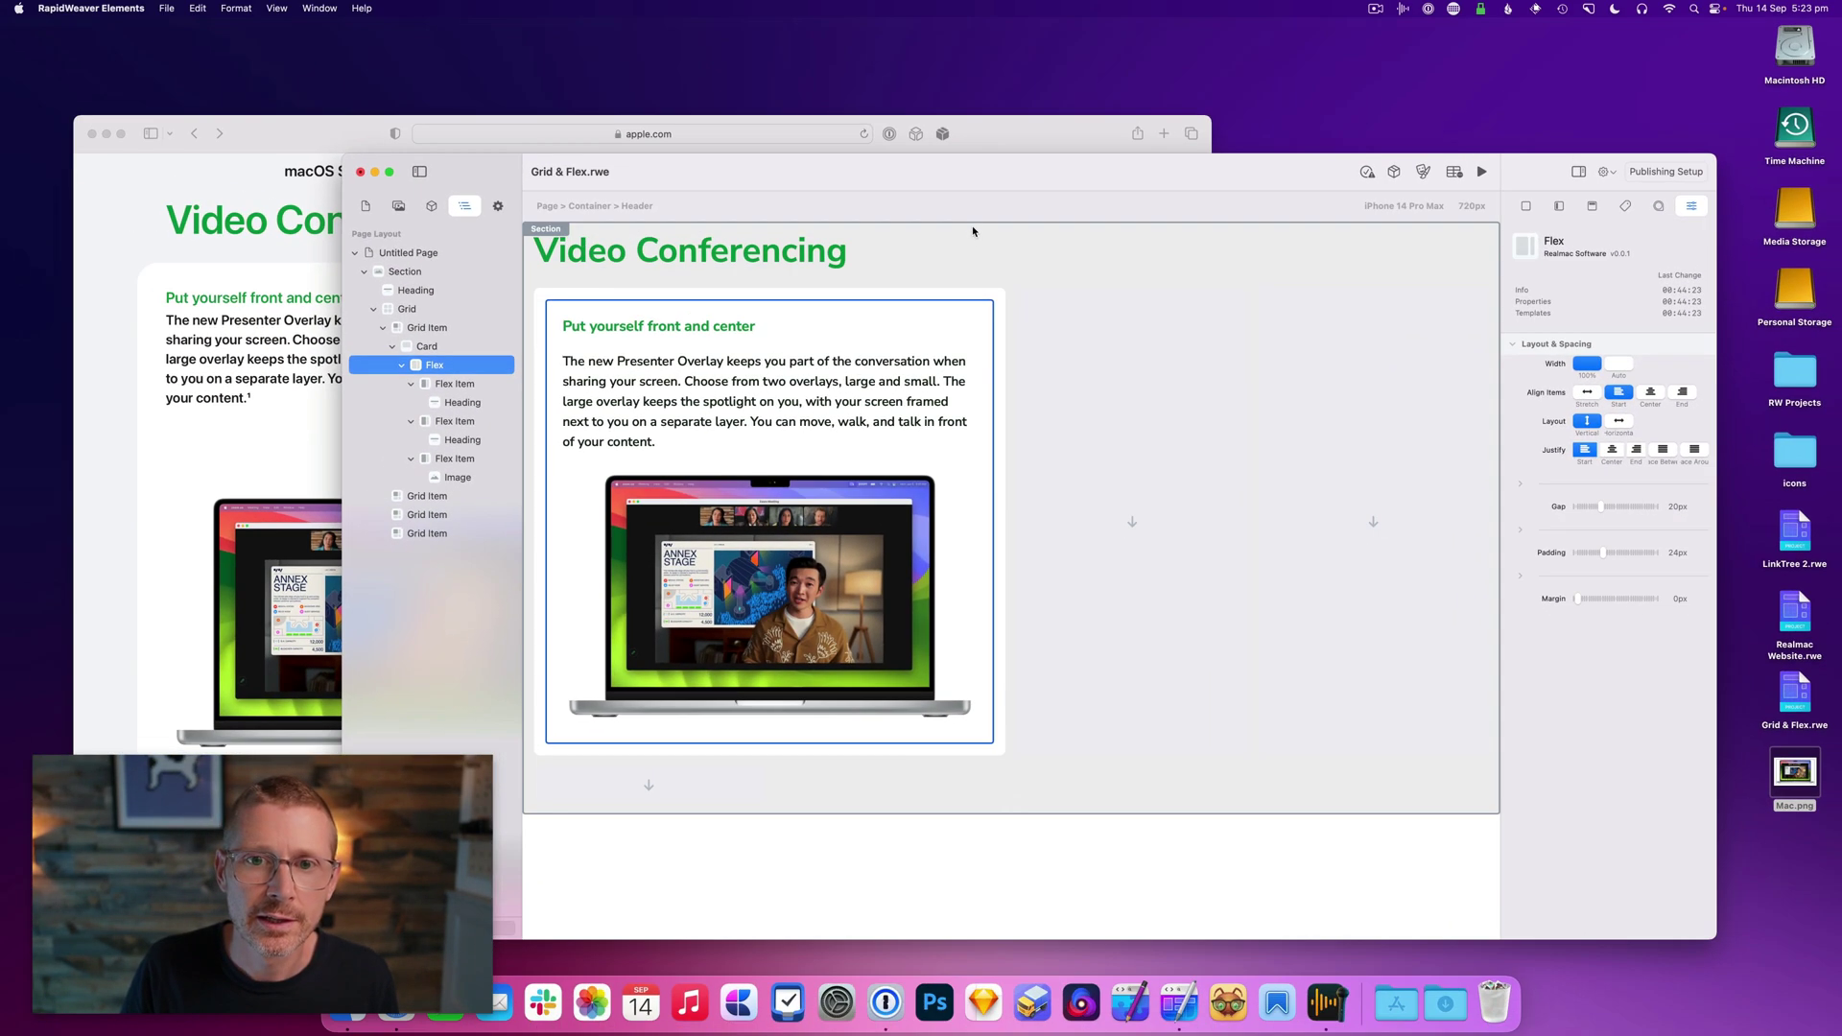
click(806, 135)
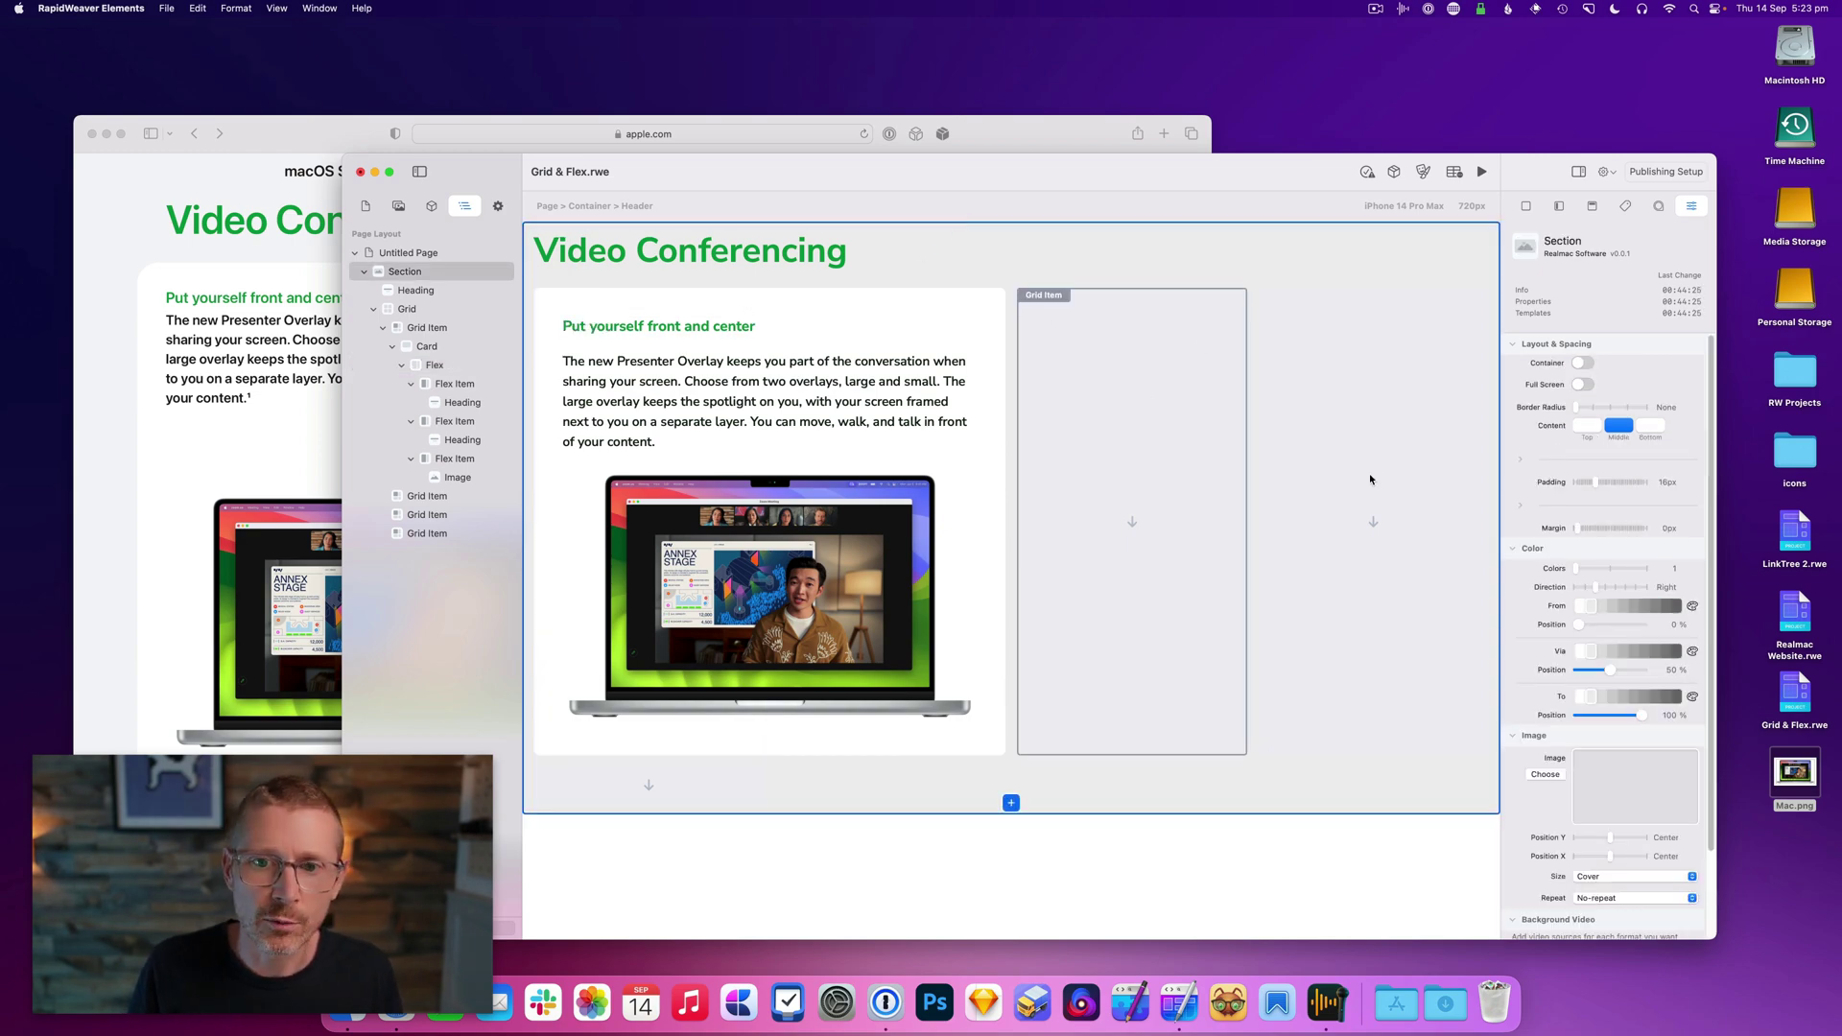
Duplicate the card in the first grid item and move the copy into the second grid item.
click(383, 327)
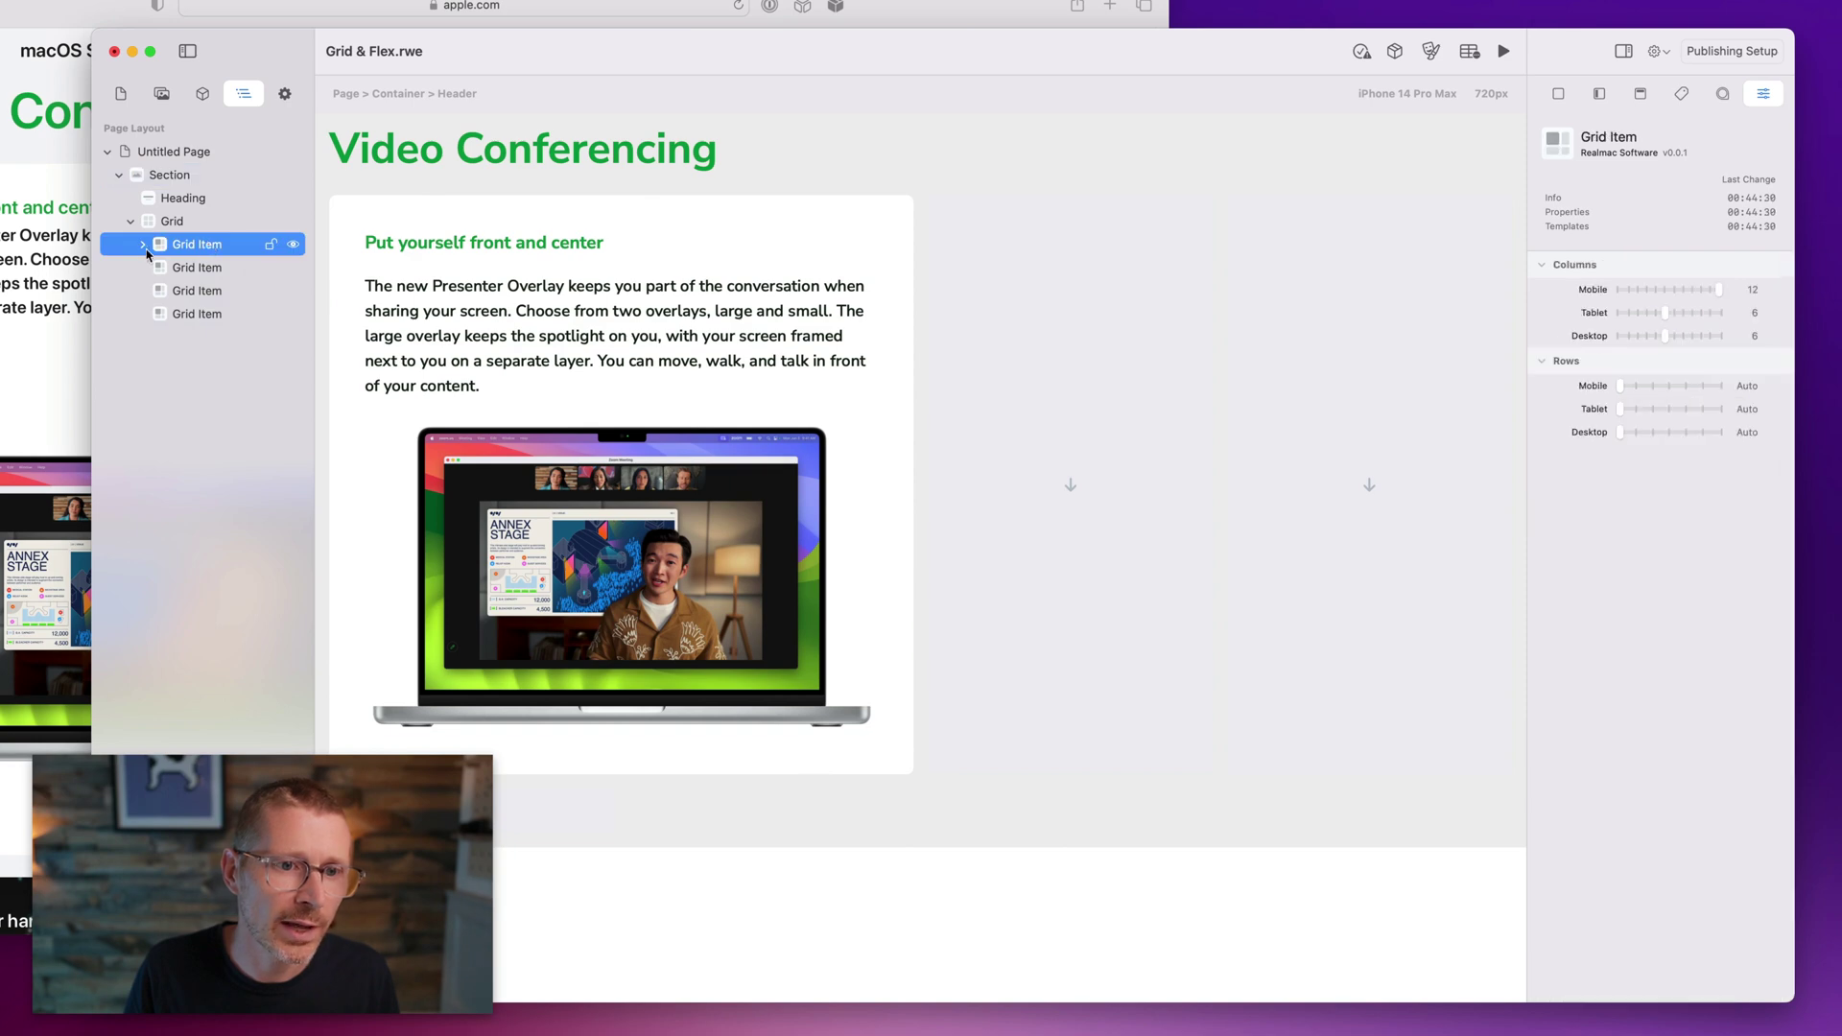
click(137, 247)
click(153, 267)
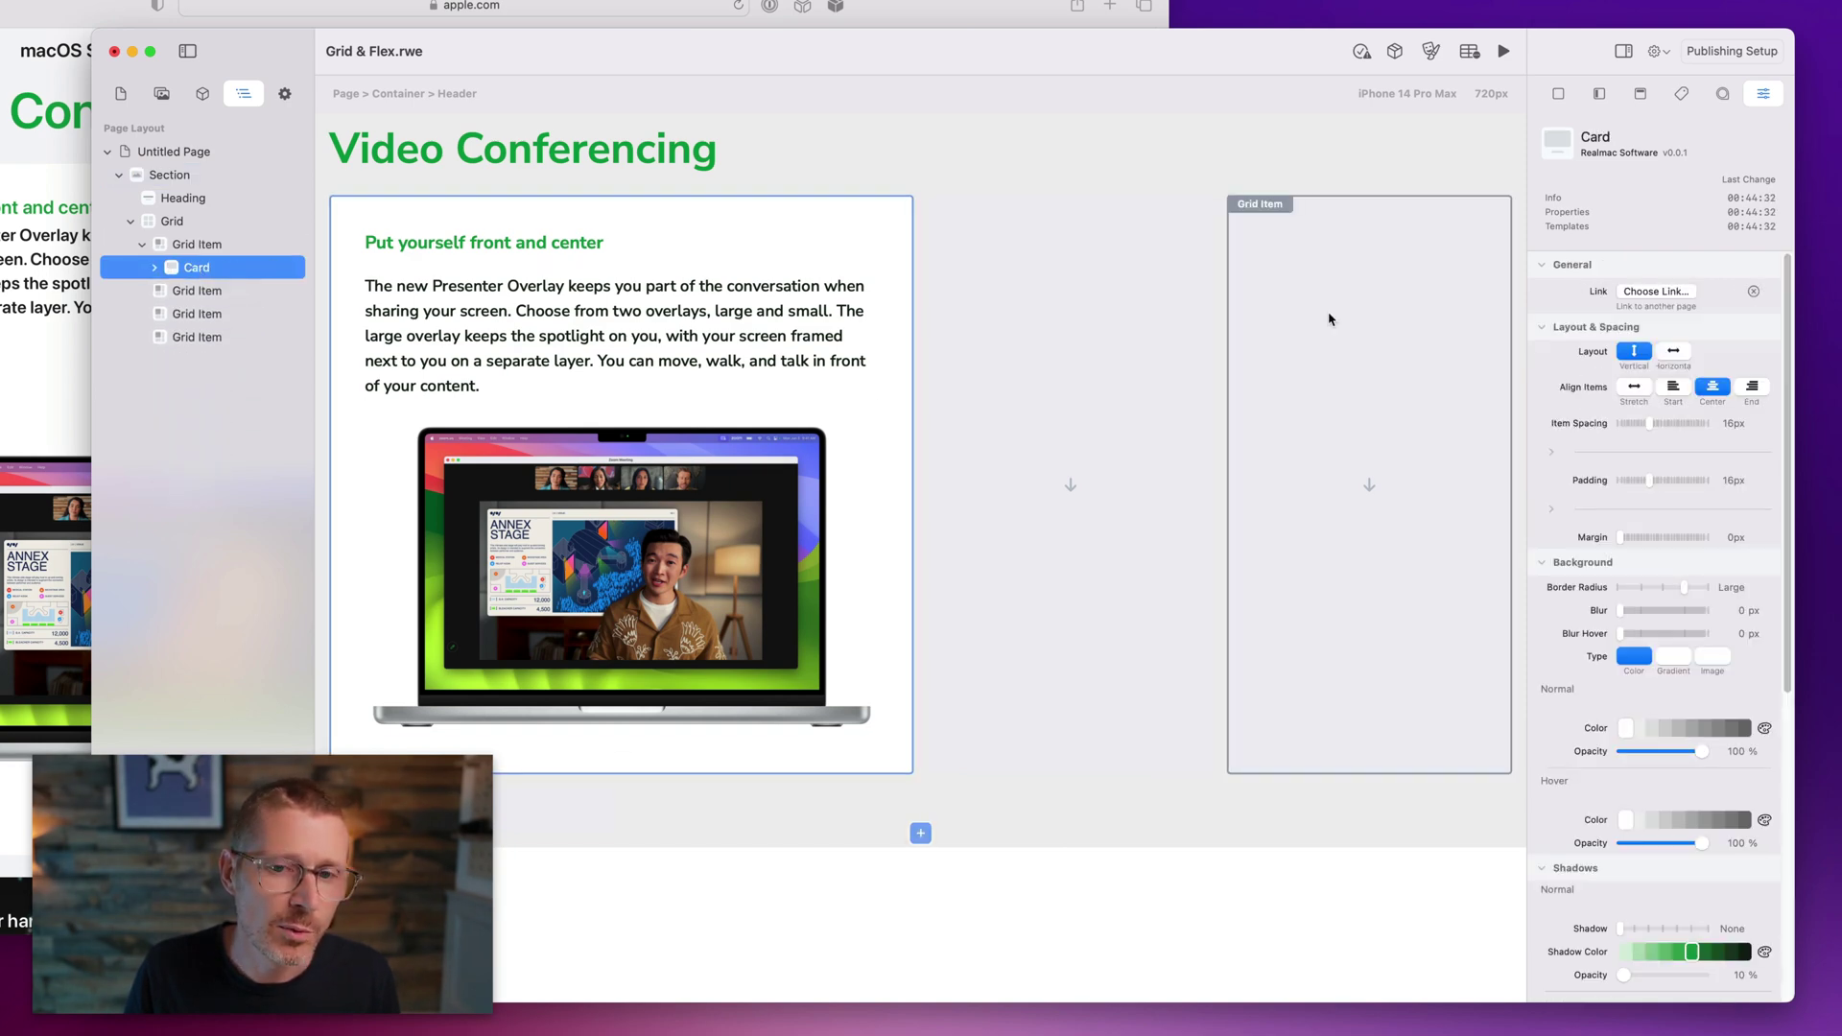
right_click(223, 267)
click(257, 304)
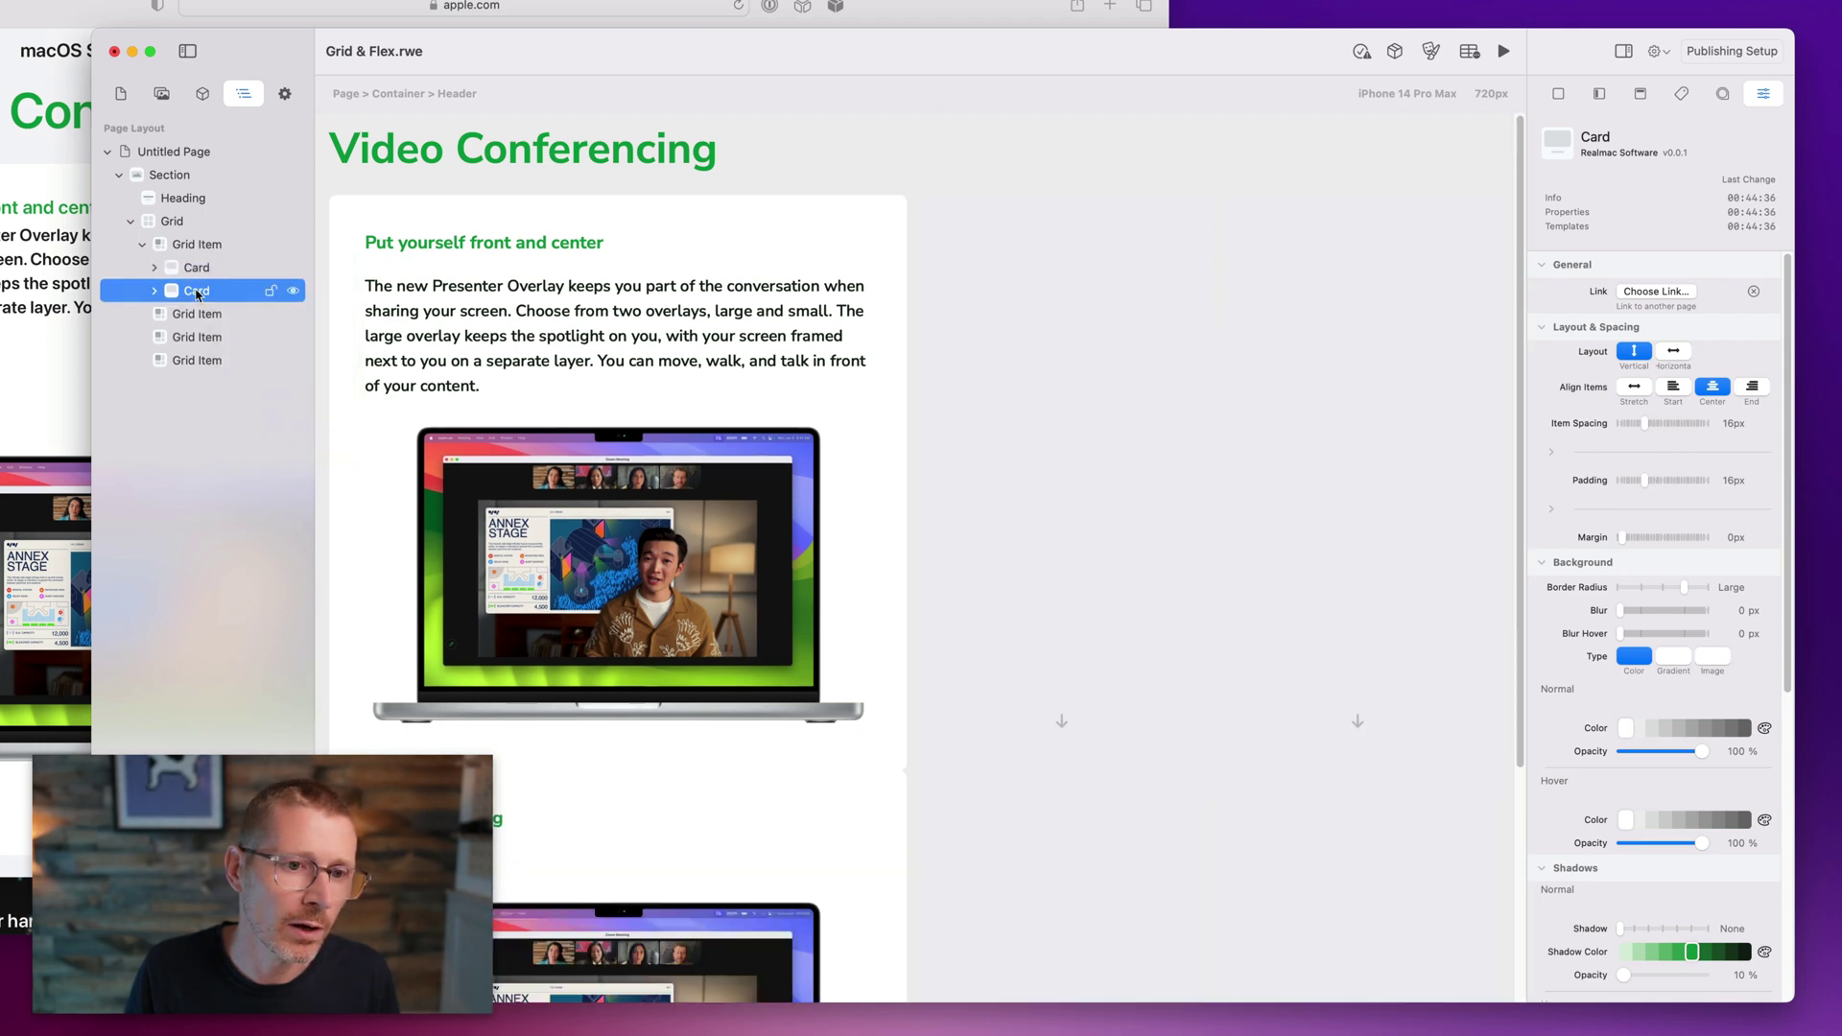
drag(200, 294, 212, 318)
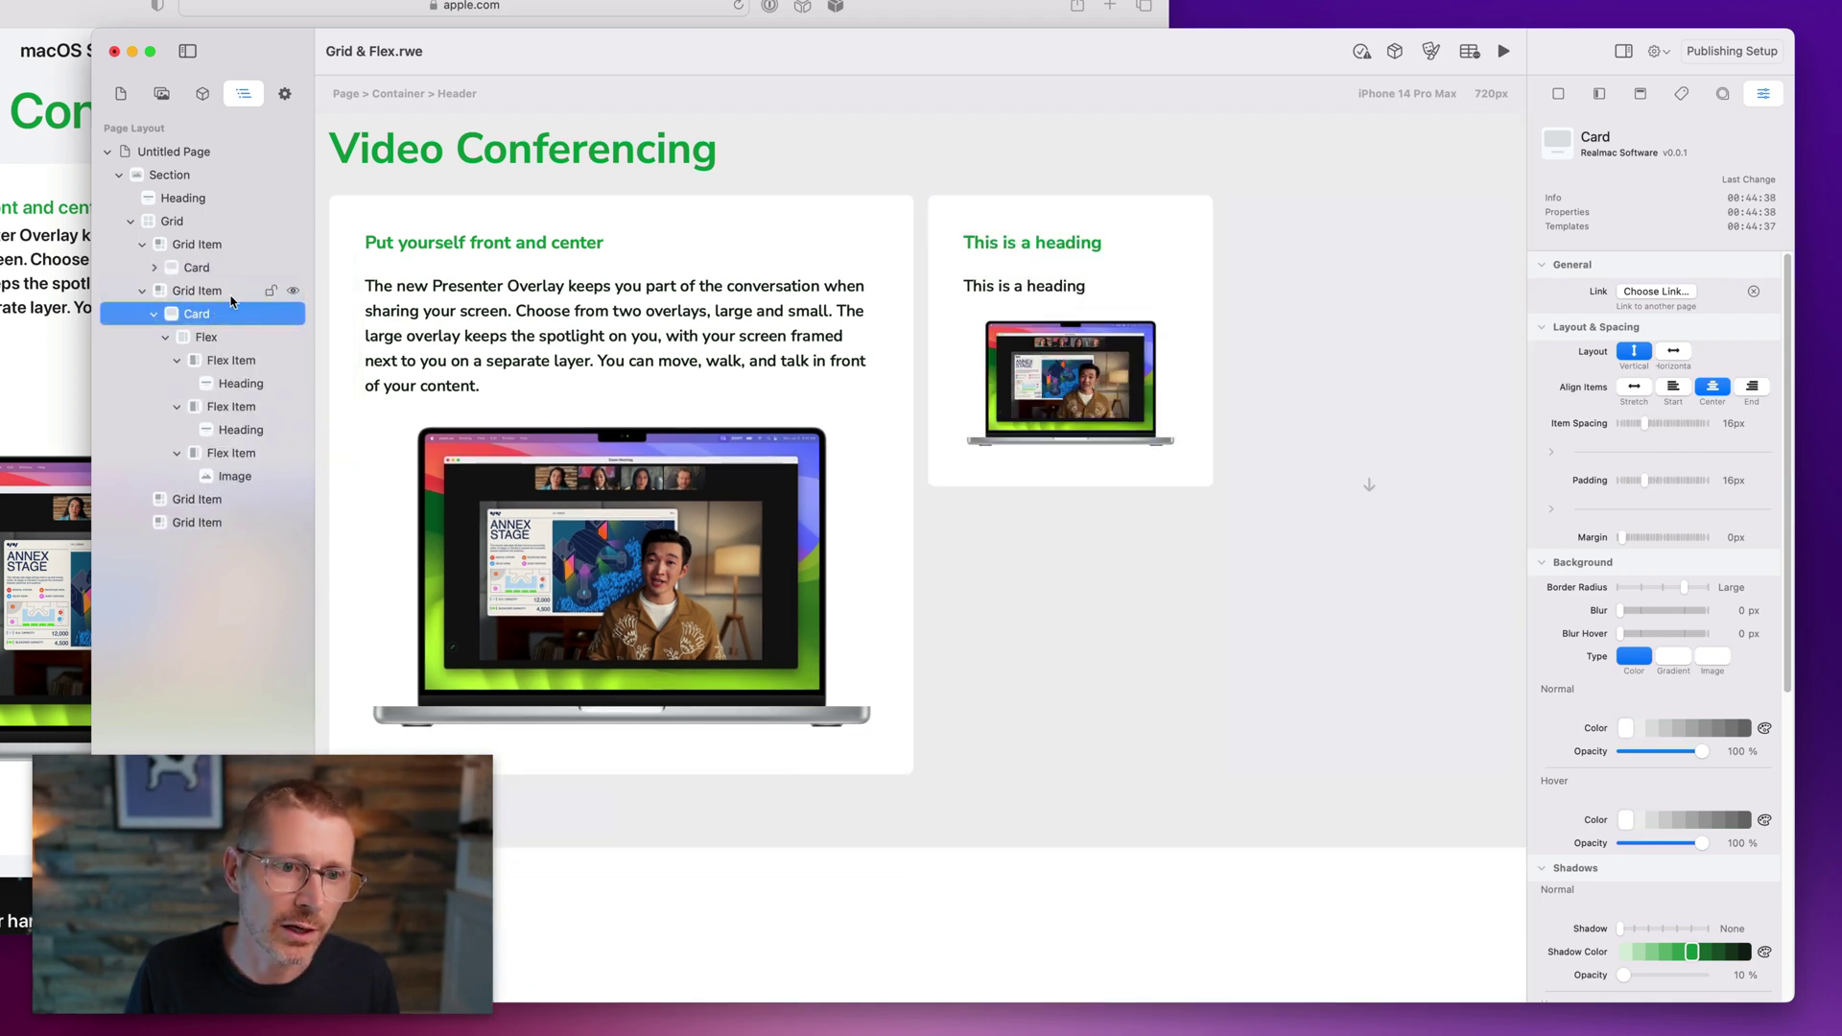
click(155, 313)
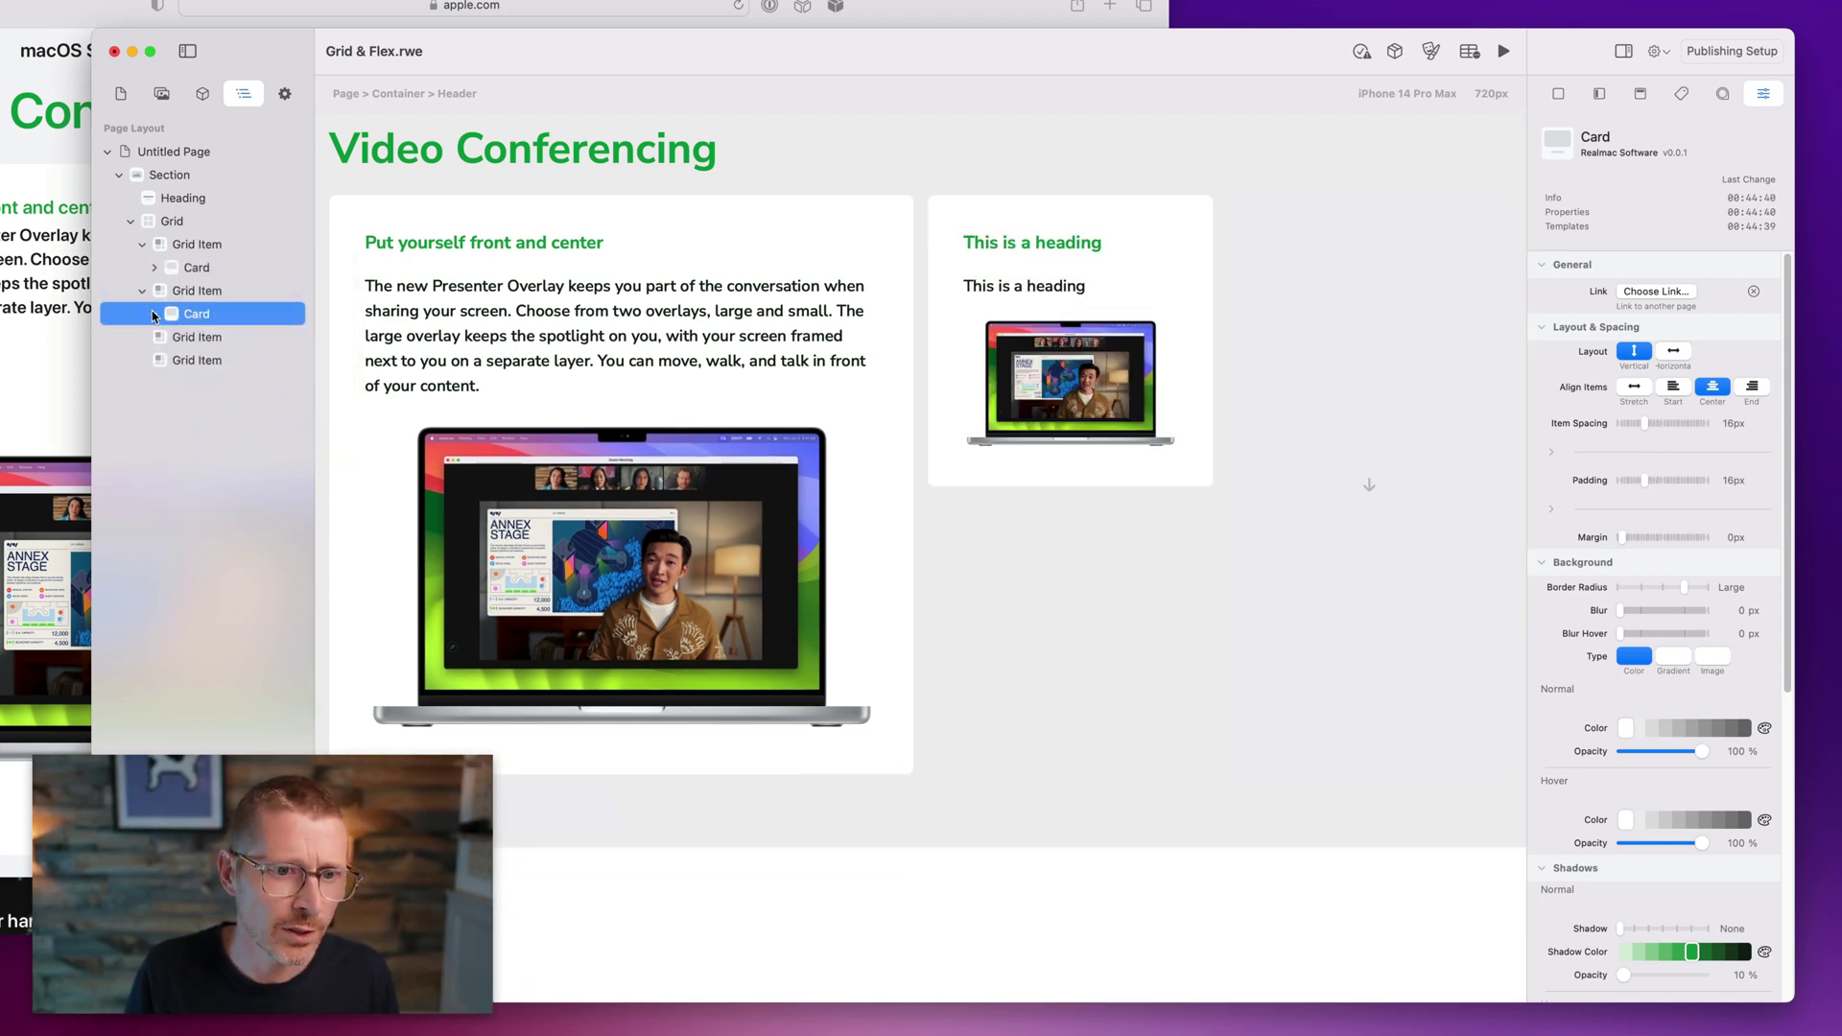
Copy the first card's green heading text "Put yourself front and center" into the second card's green heading.
click(483, 249)
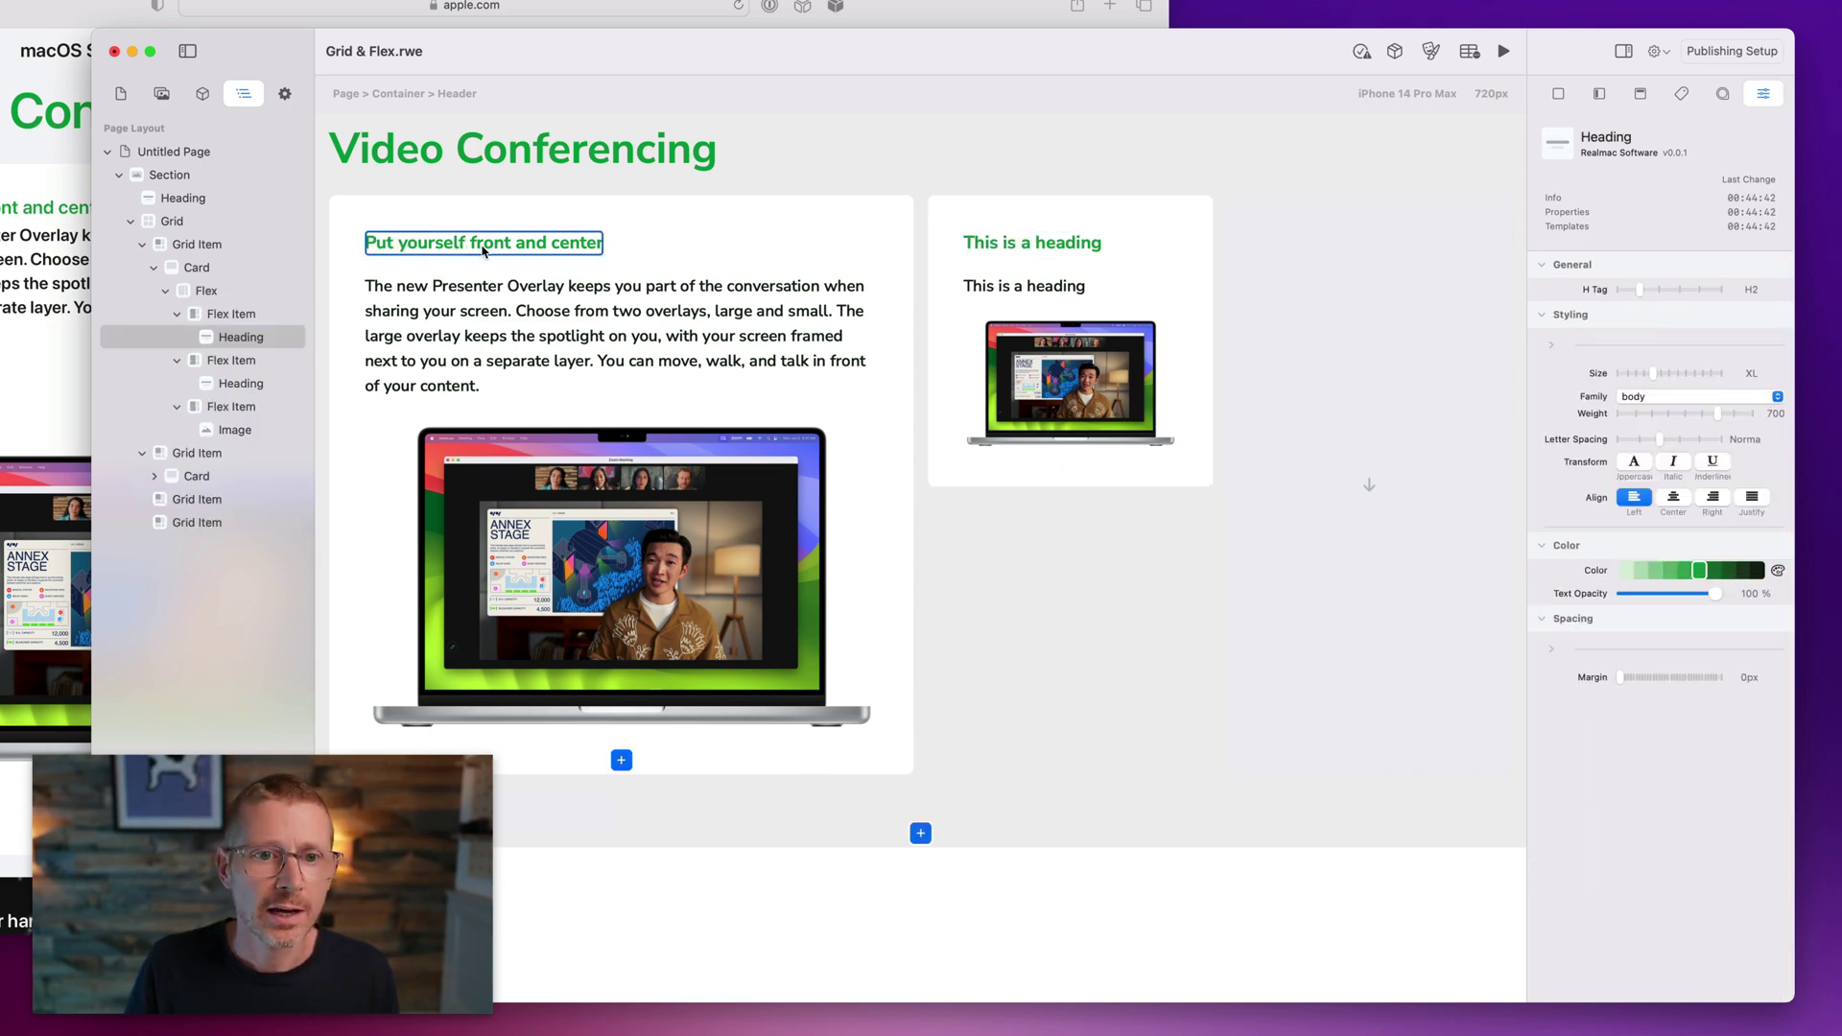
double_click(482, 248)
key(super+c)
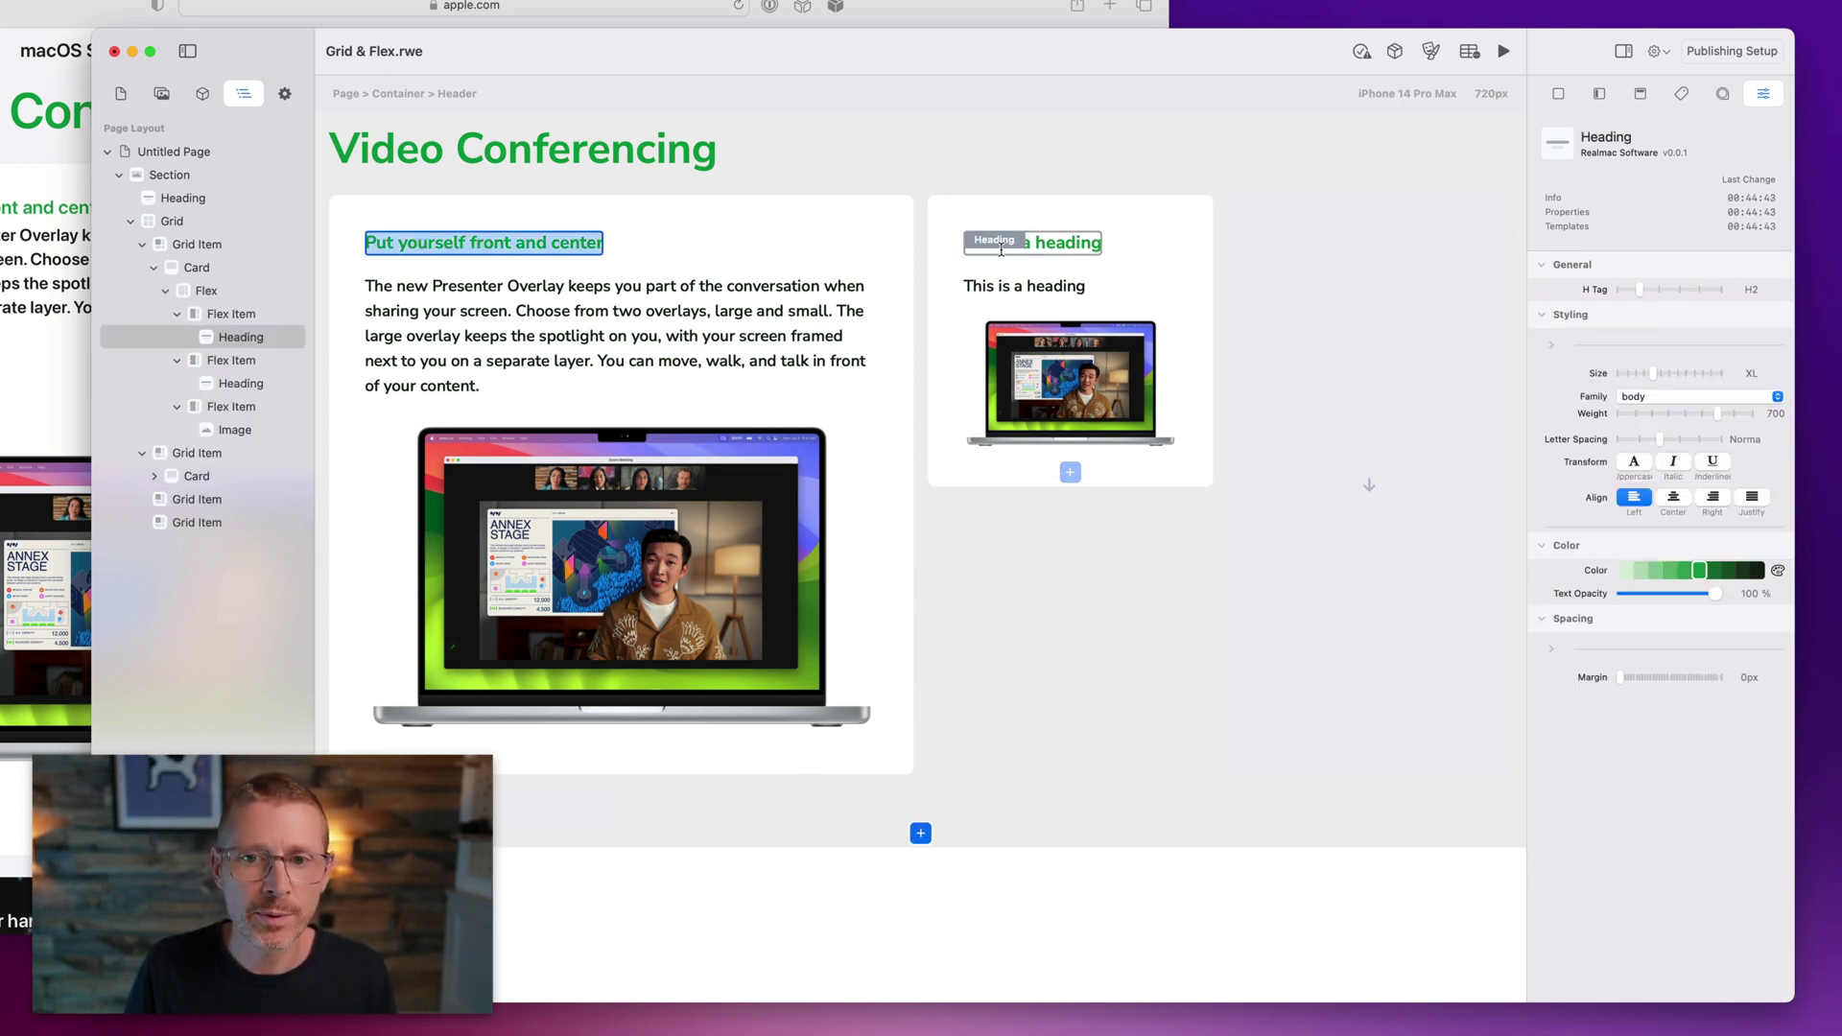
click(1056, 242)
double_click(1056, 242)
key(super+v)
Copy the first card's Presenter Overlay paragraph into the second card's body text heading.
click(706, 353)
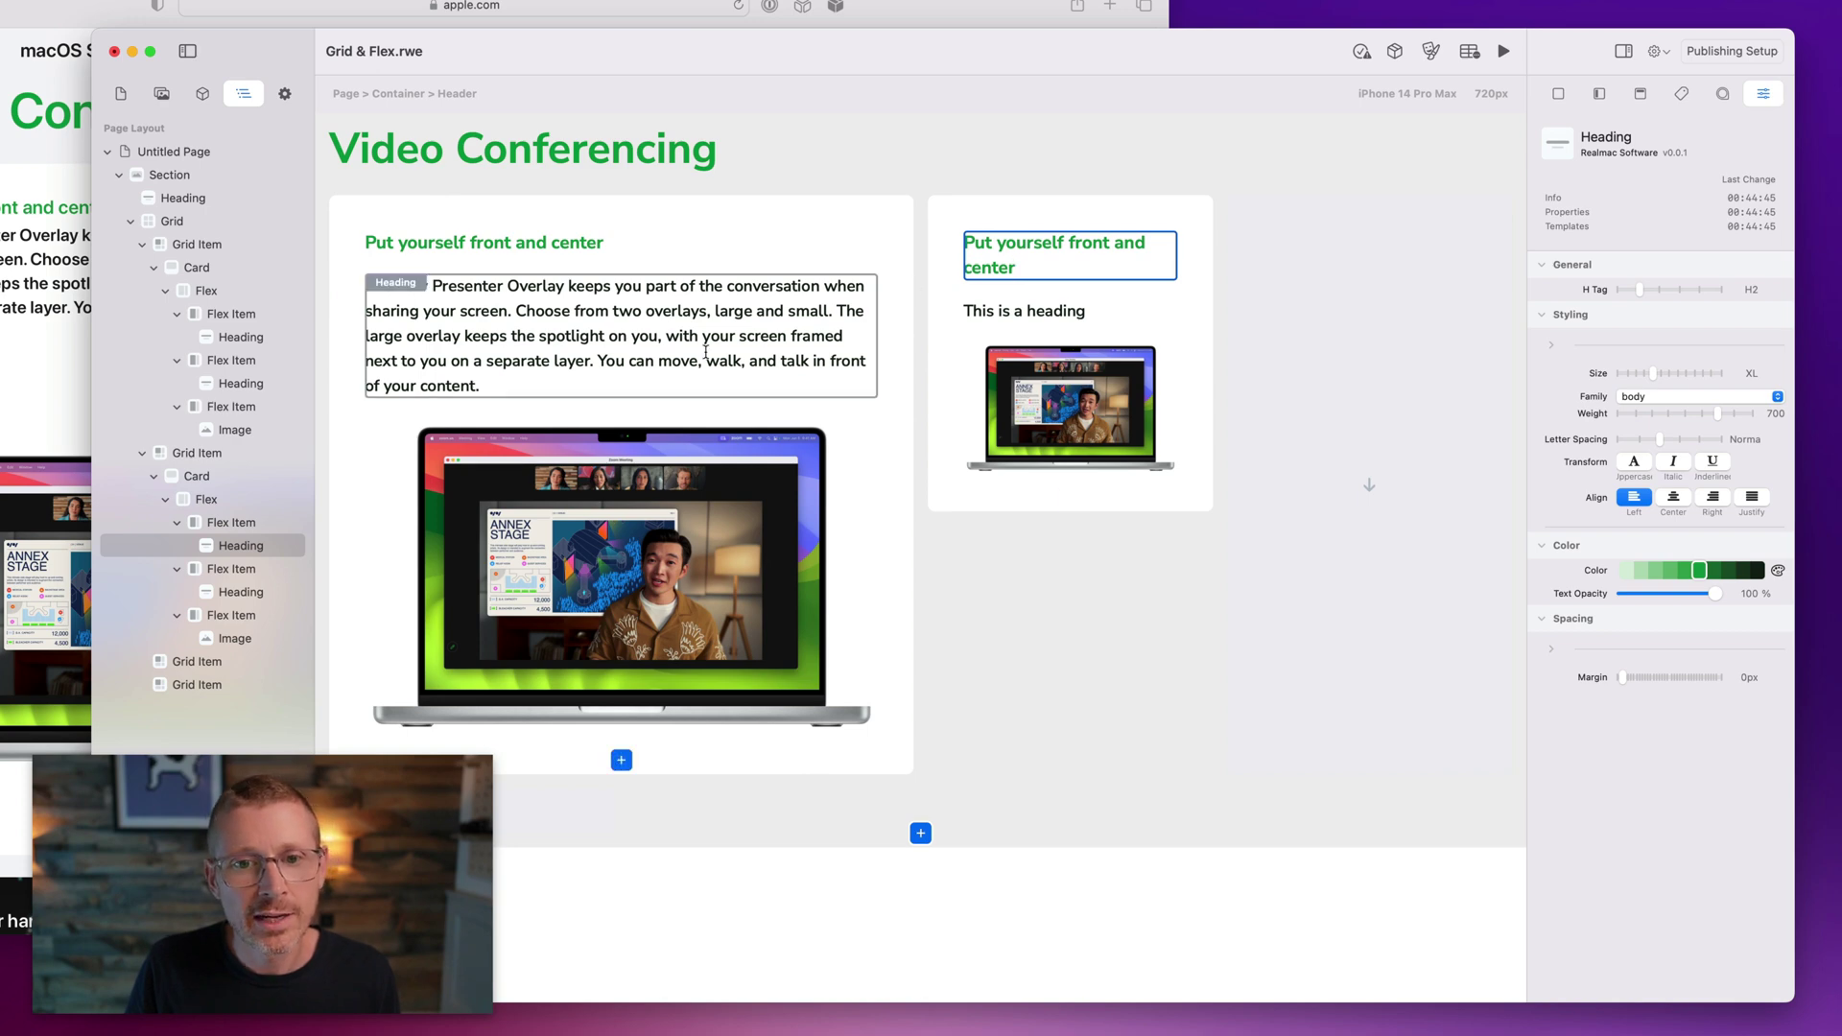
double_click(706, 353)
key(super+c)
click(1043, 312)
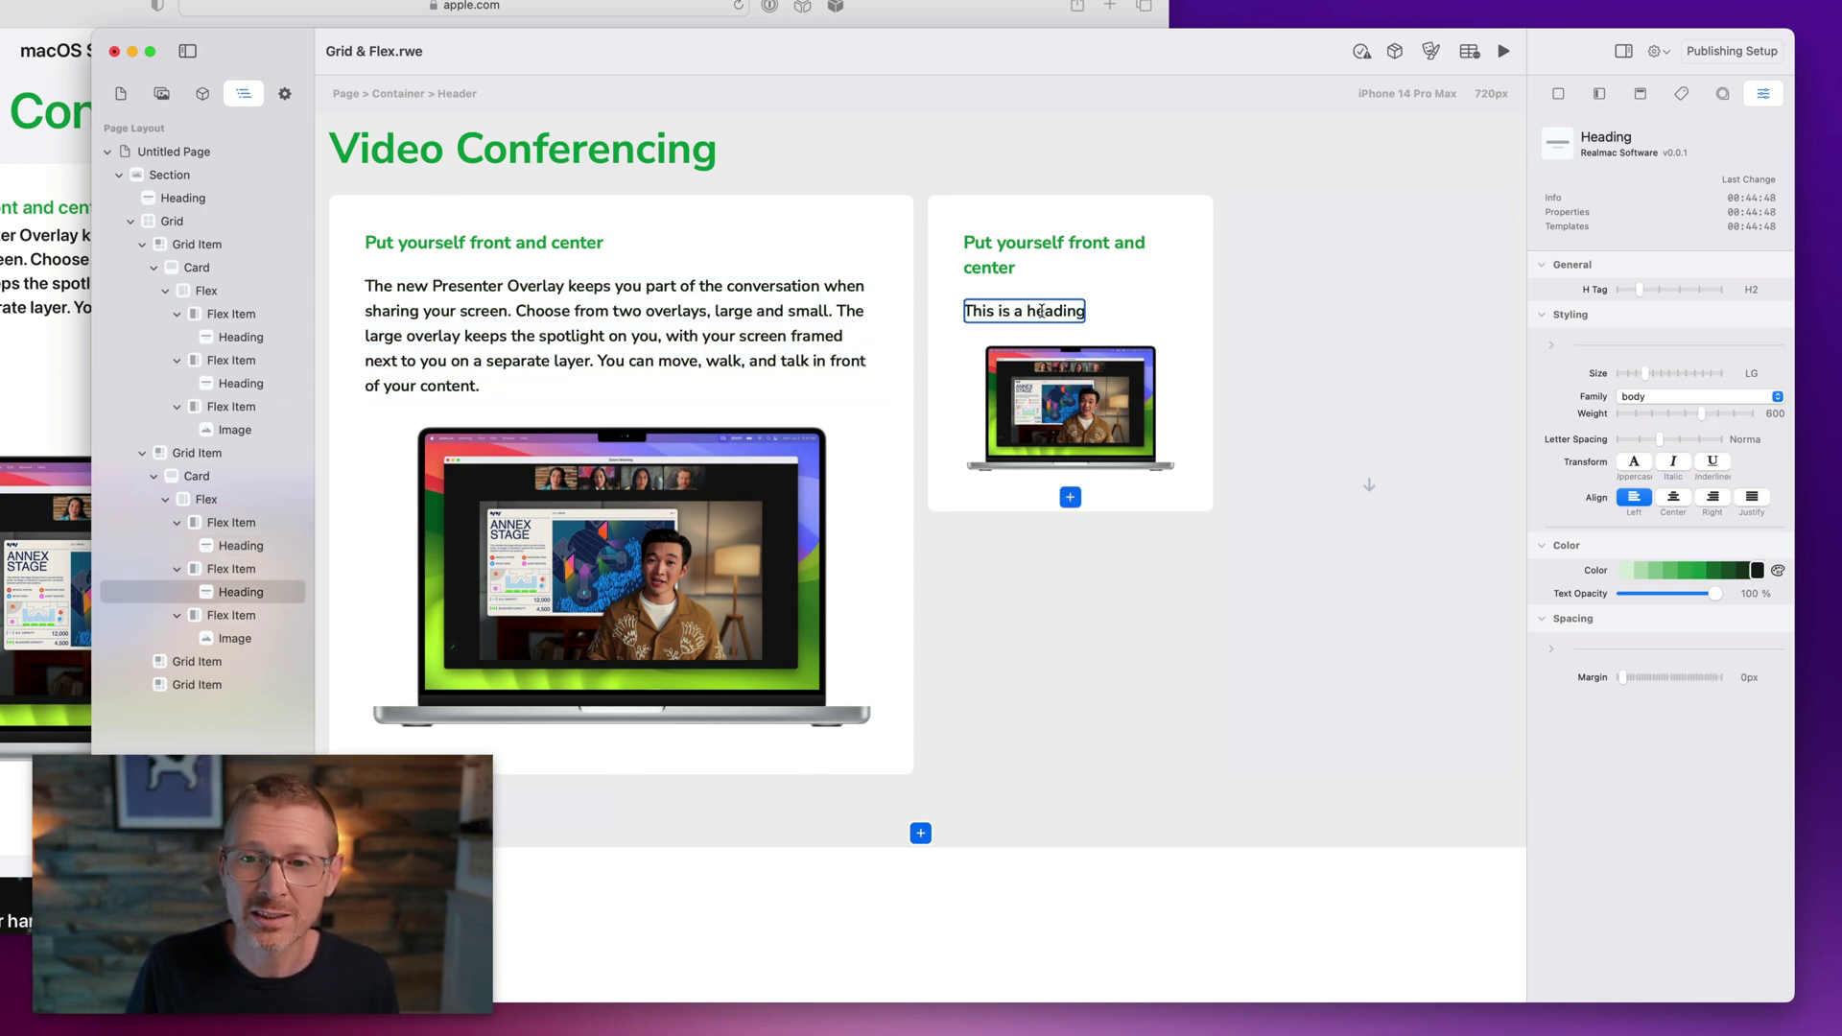
double_click(1043, 312)
key(super+v)
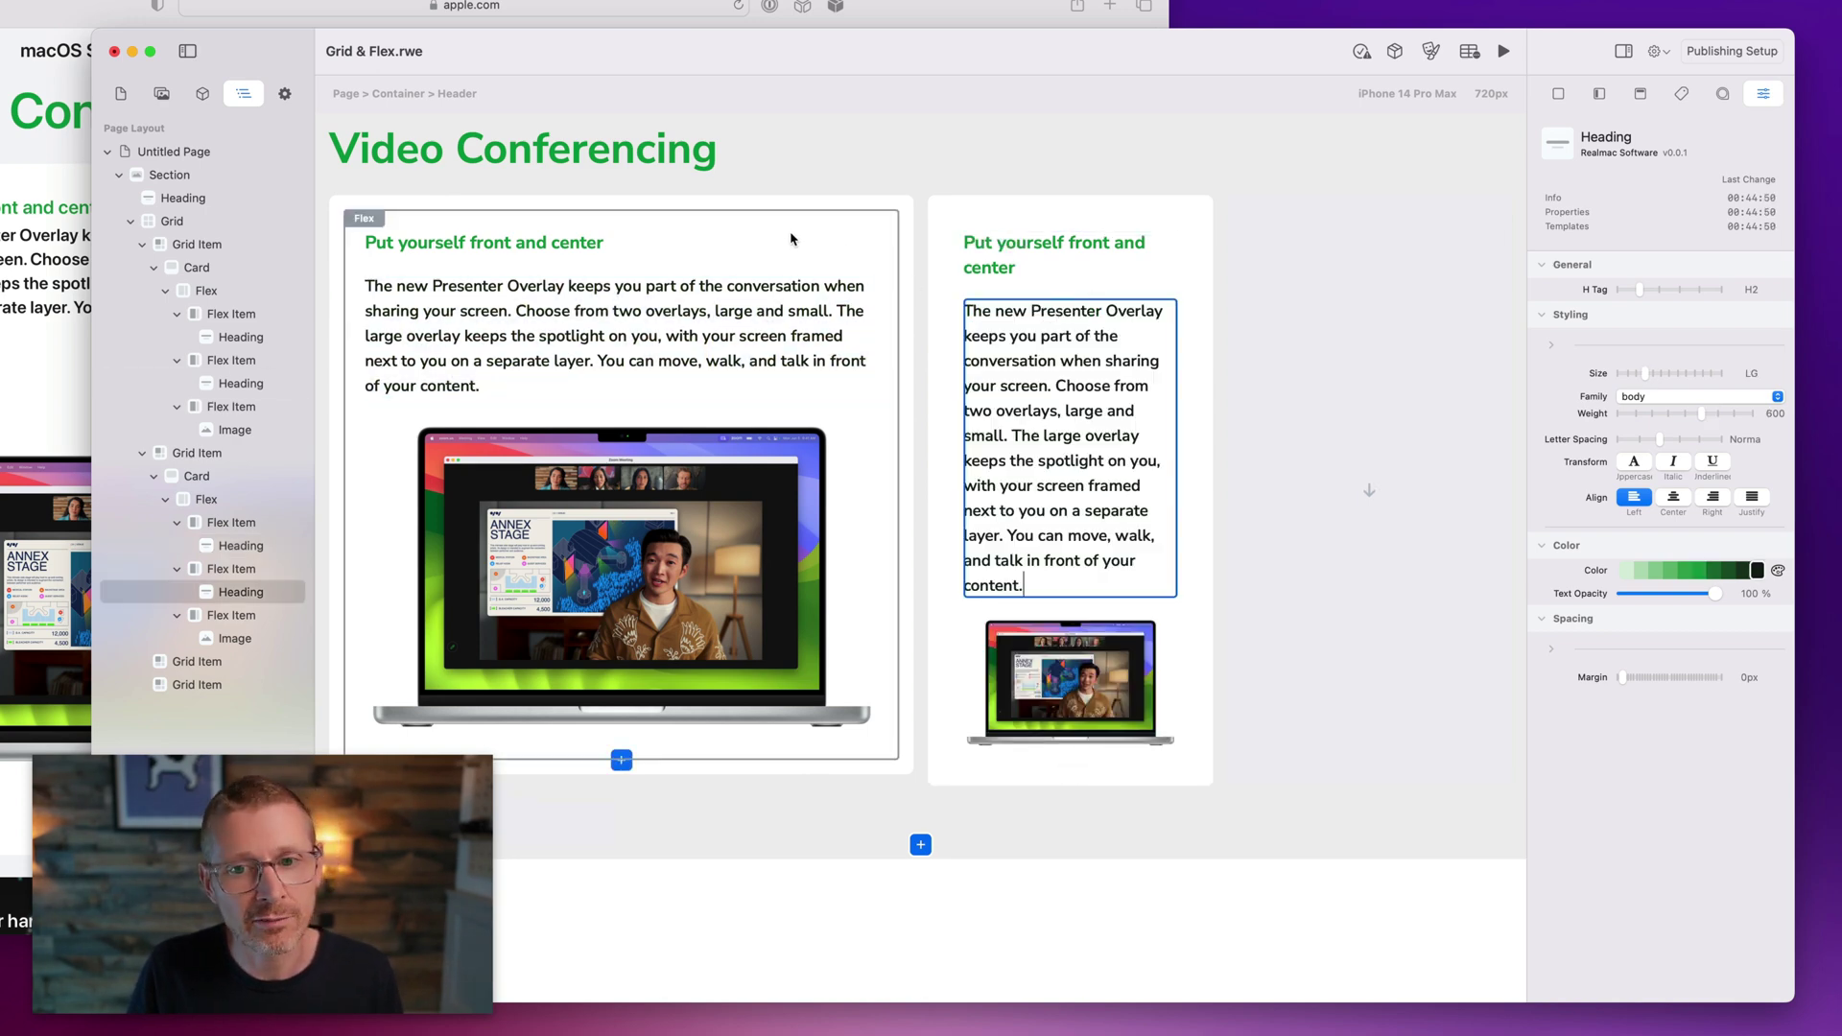
Collapse the expanded grid items in the layout tree and set the second grid item's desktop column span to 6.
click(141, 246)
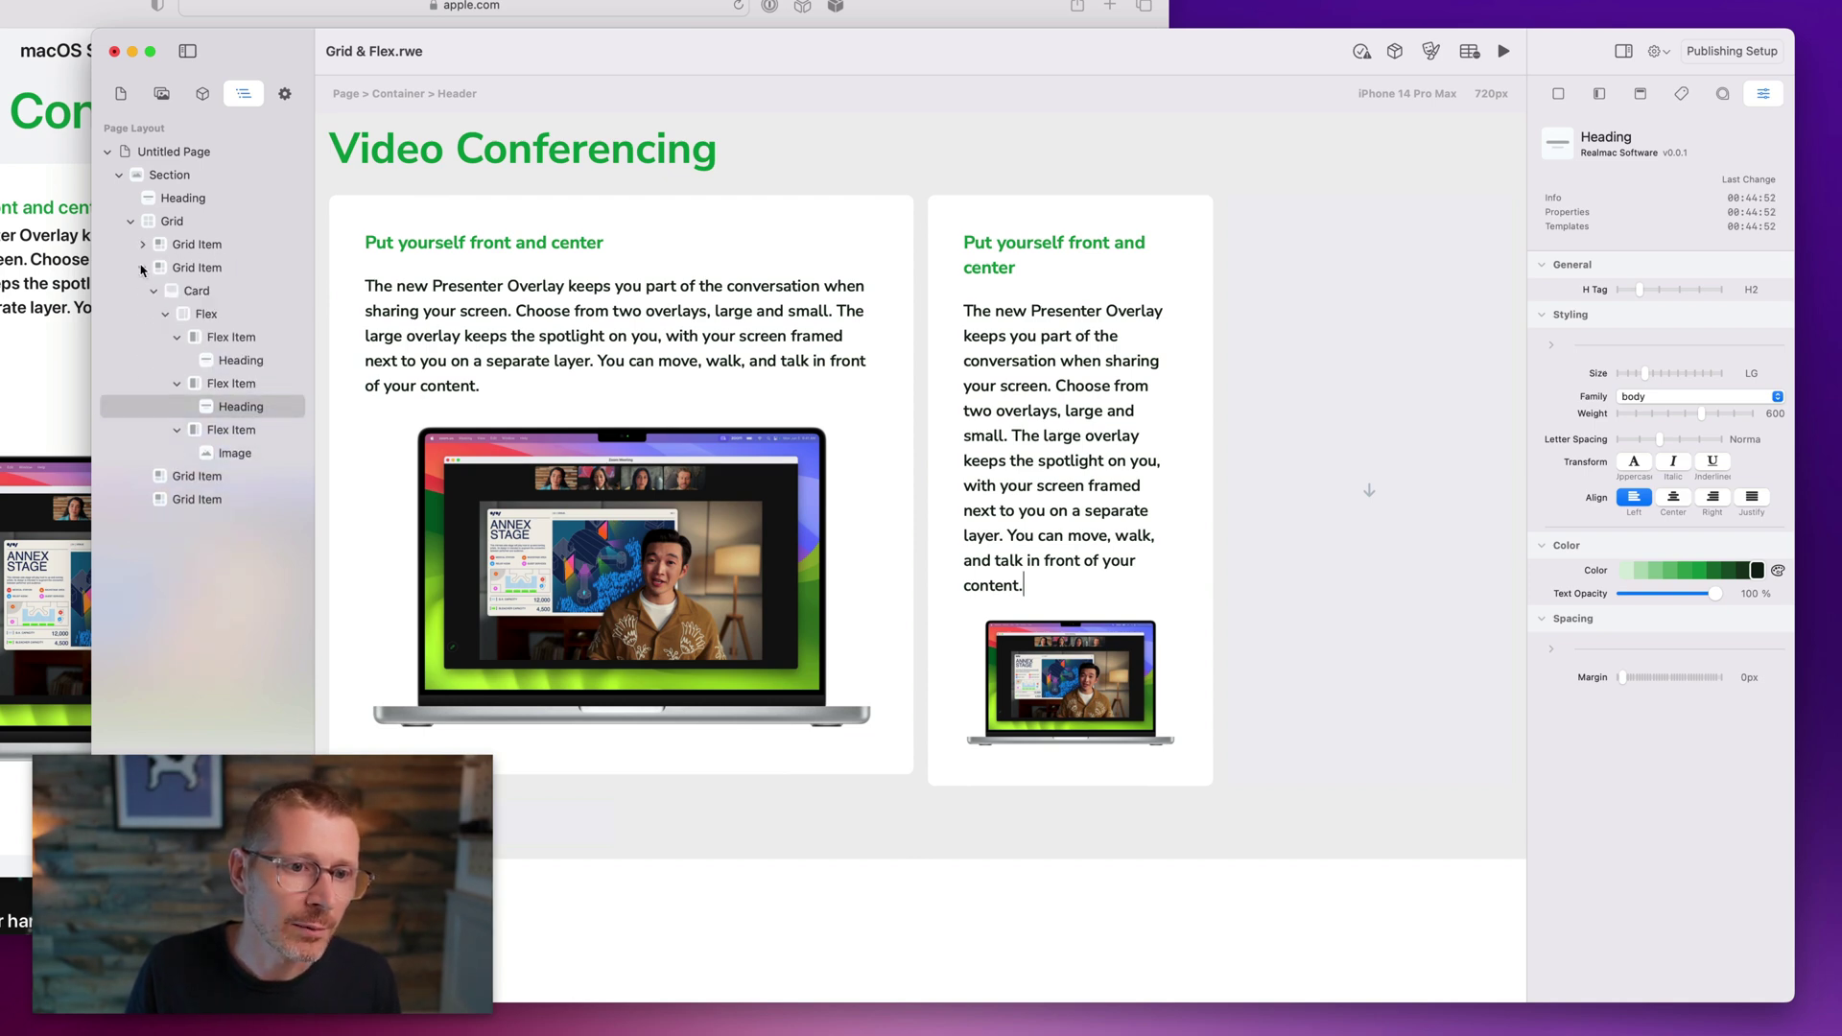
click(152, 291)
click(202, 290)
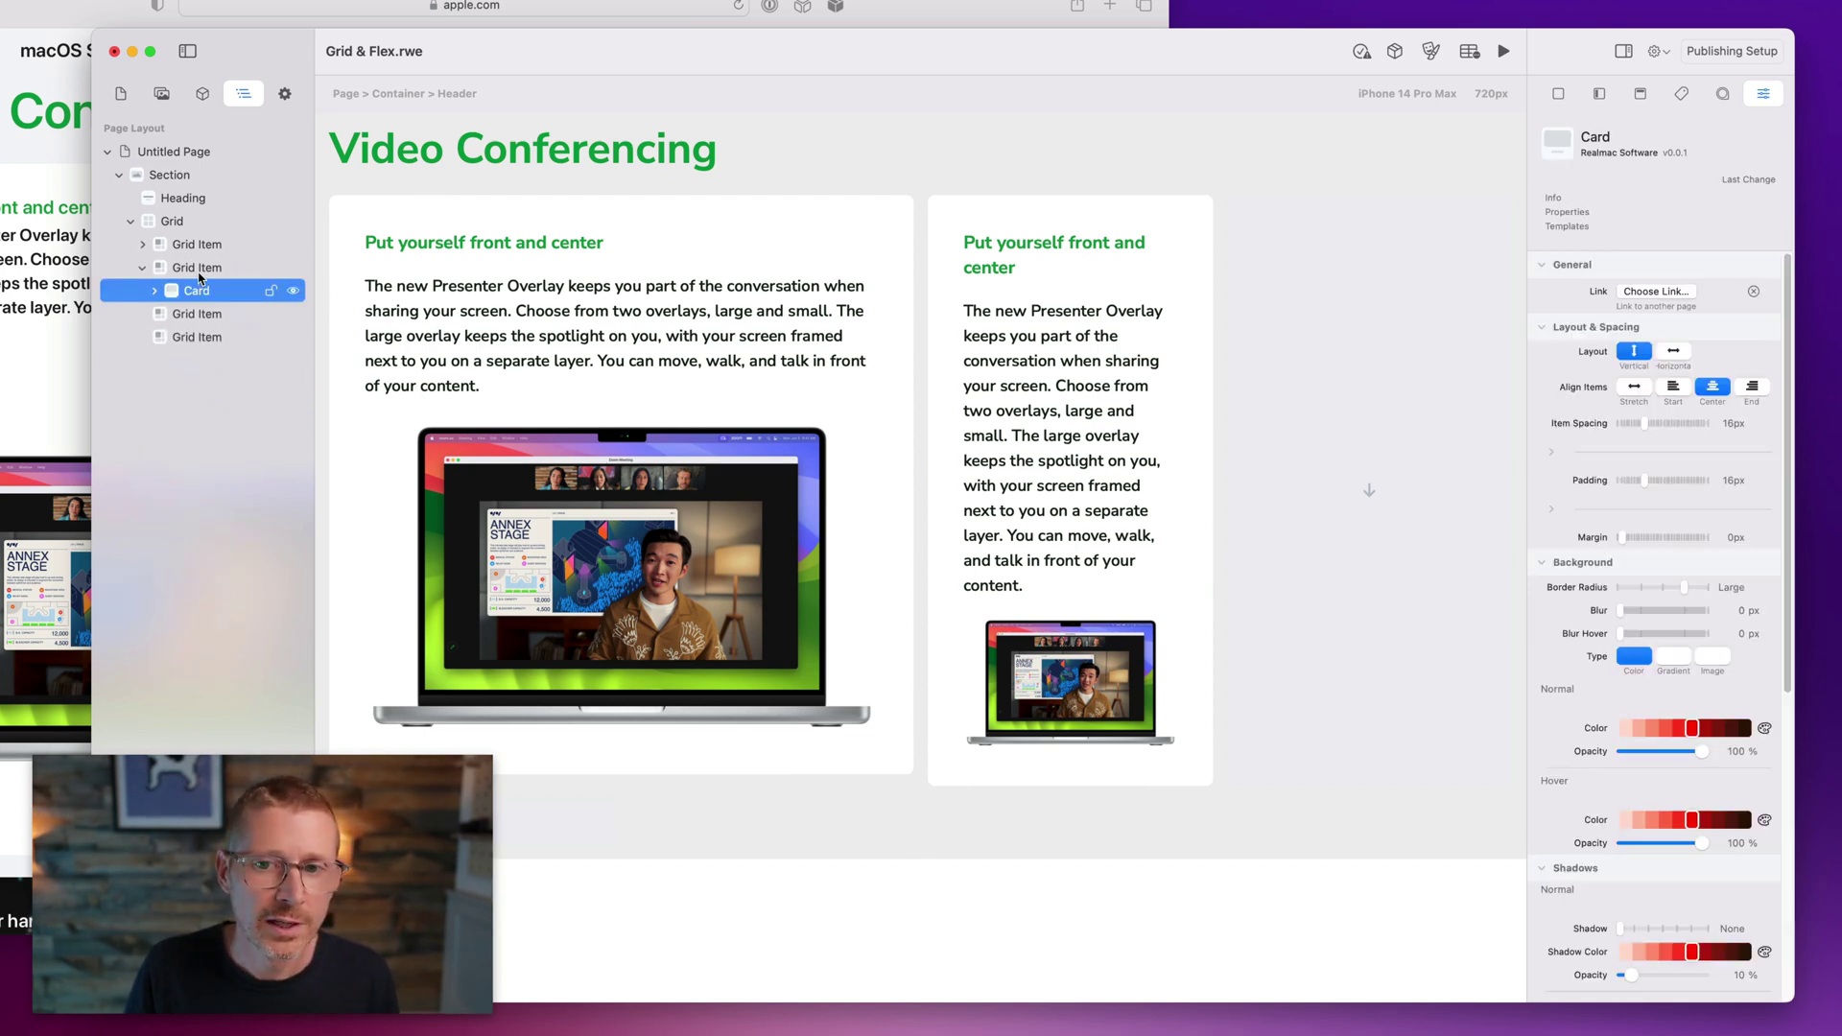
click(200, 273)
click(143, 268)
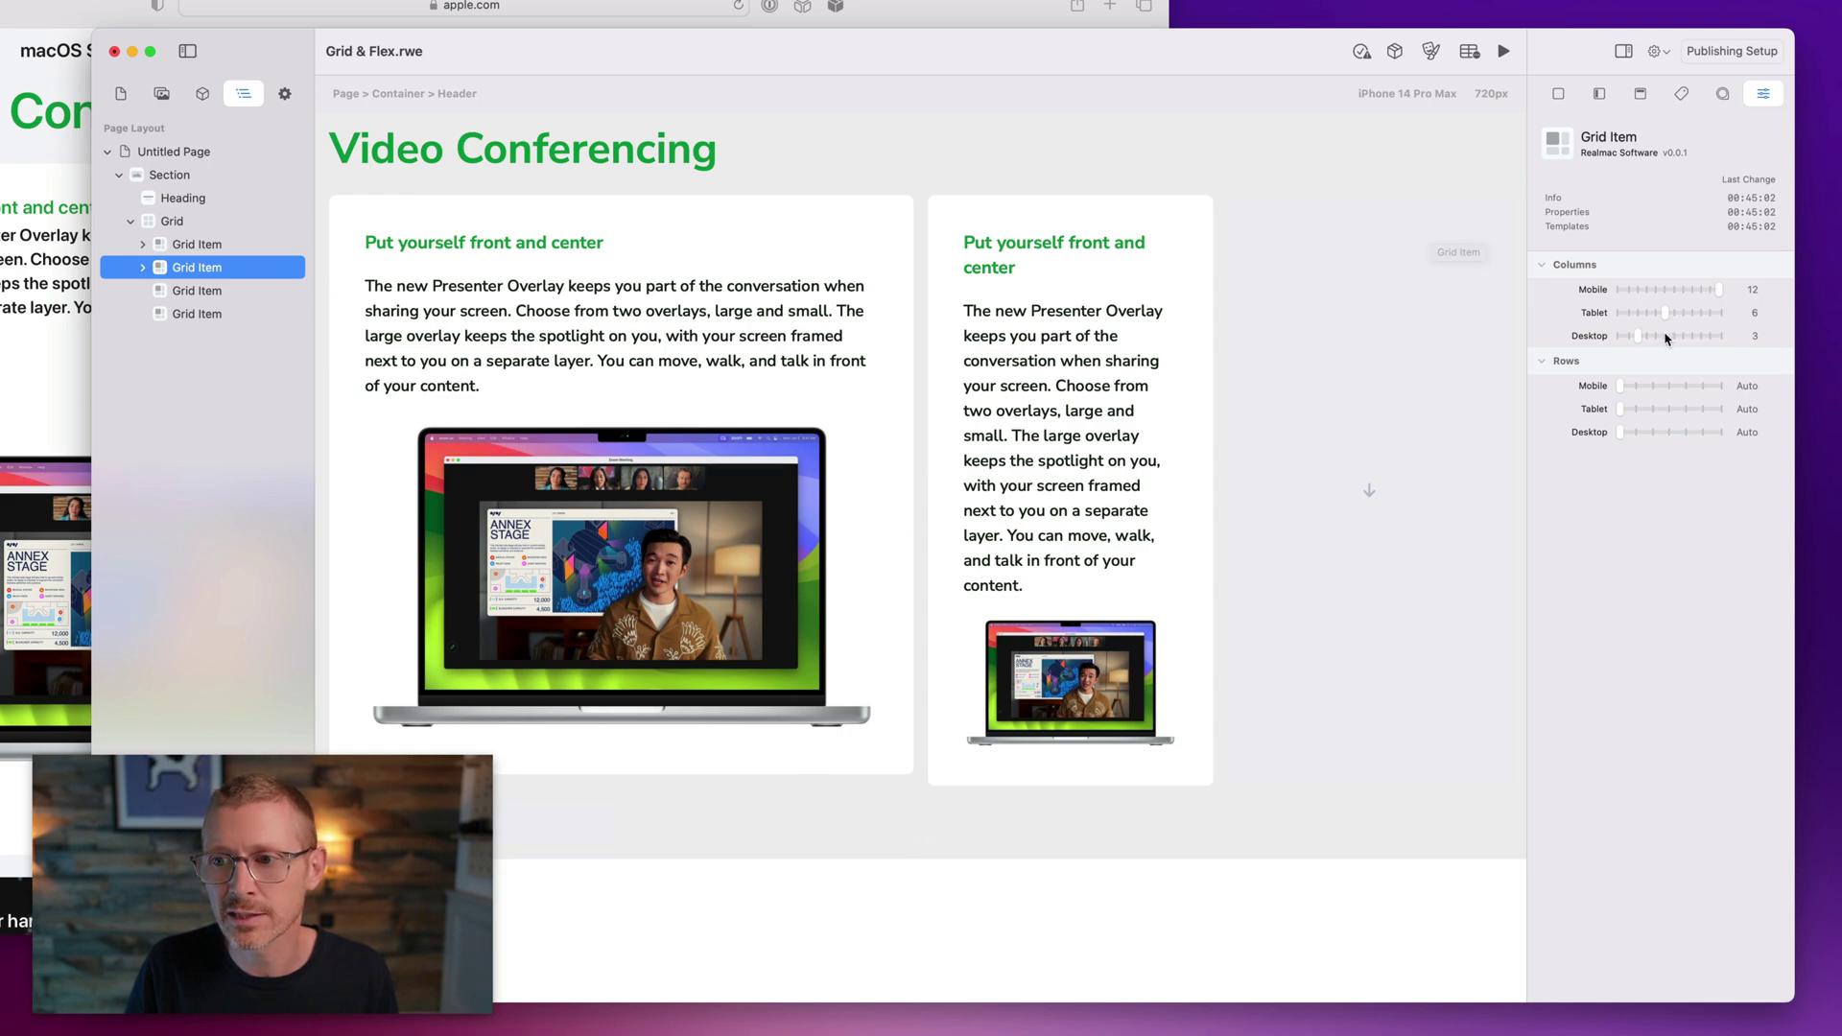
drag(1638, 339, 1663, 343)
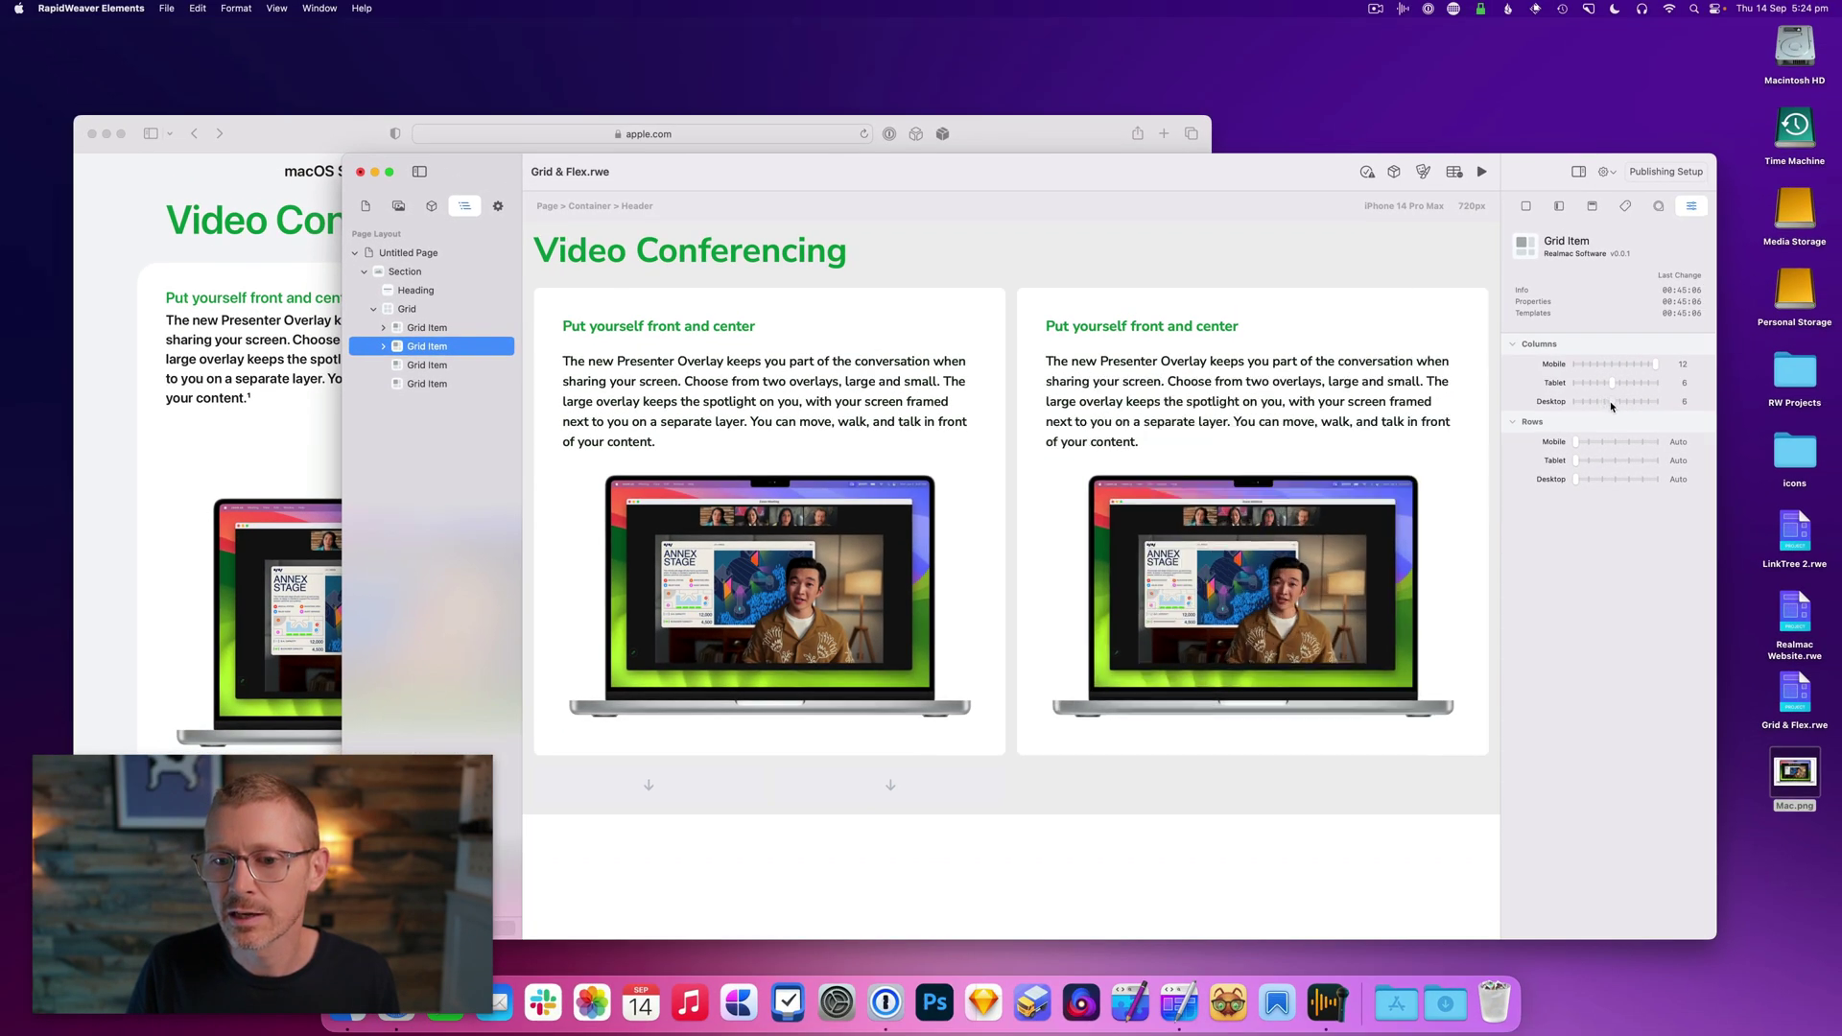
Widen the project window and reposition it on the desktop.
drag(1057, 170, 878, 133)
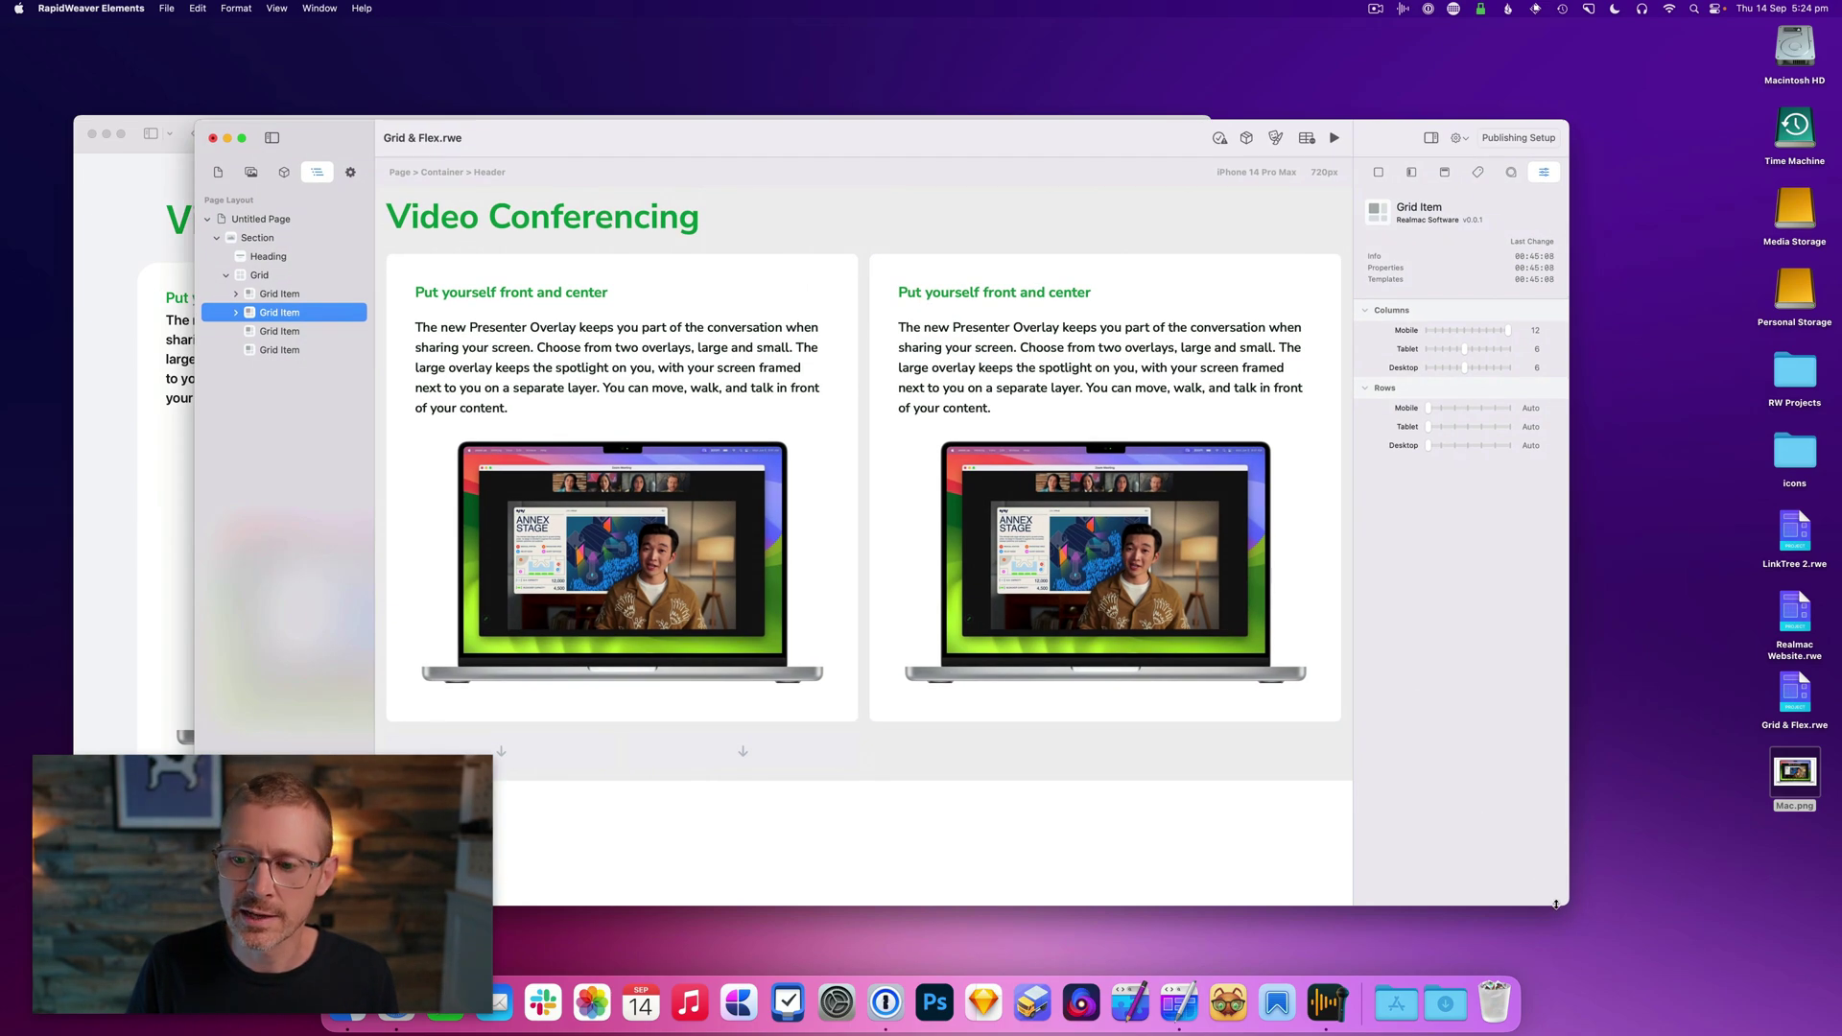
drag(1662, 914, 1623, 899)
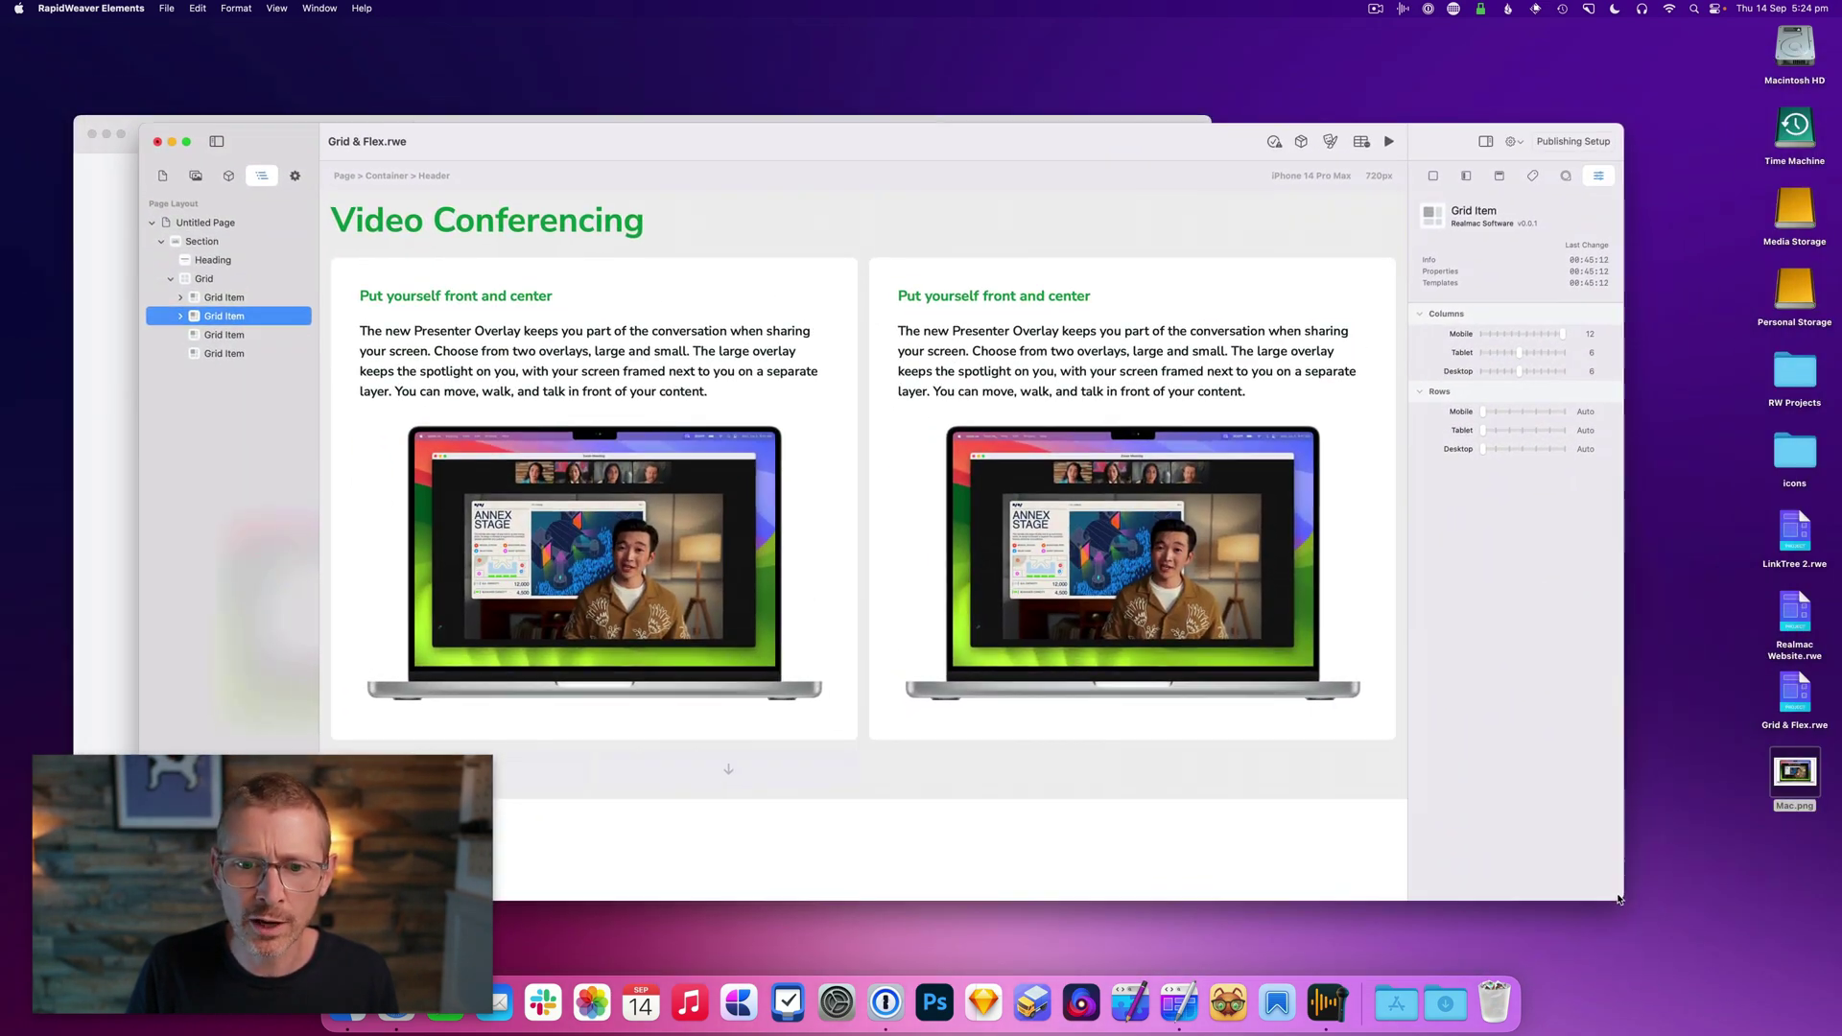
drag(1004, 141, 1101, 144)
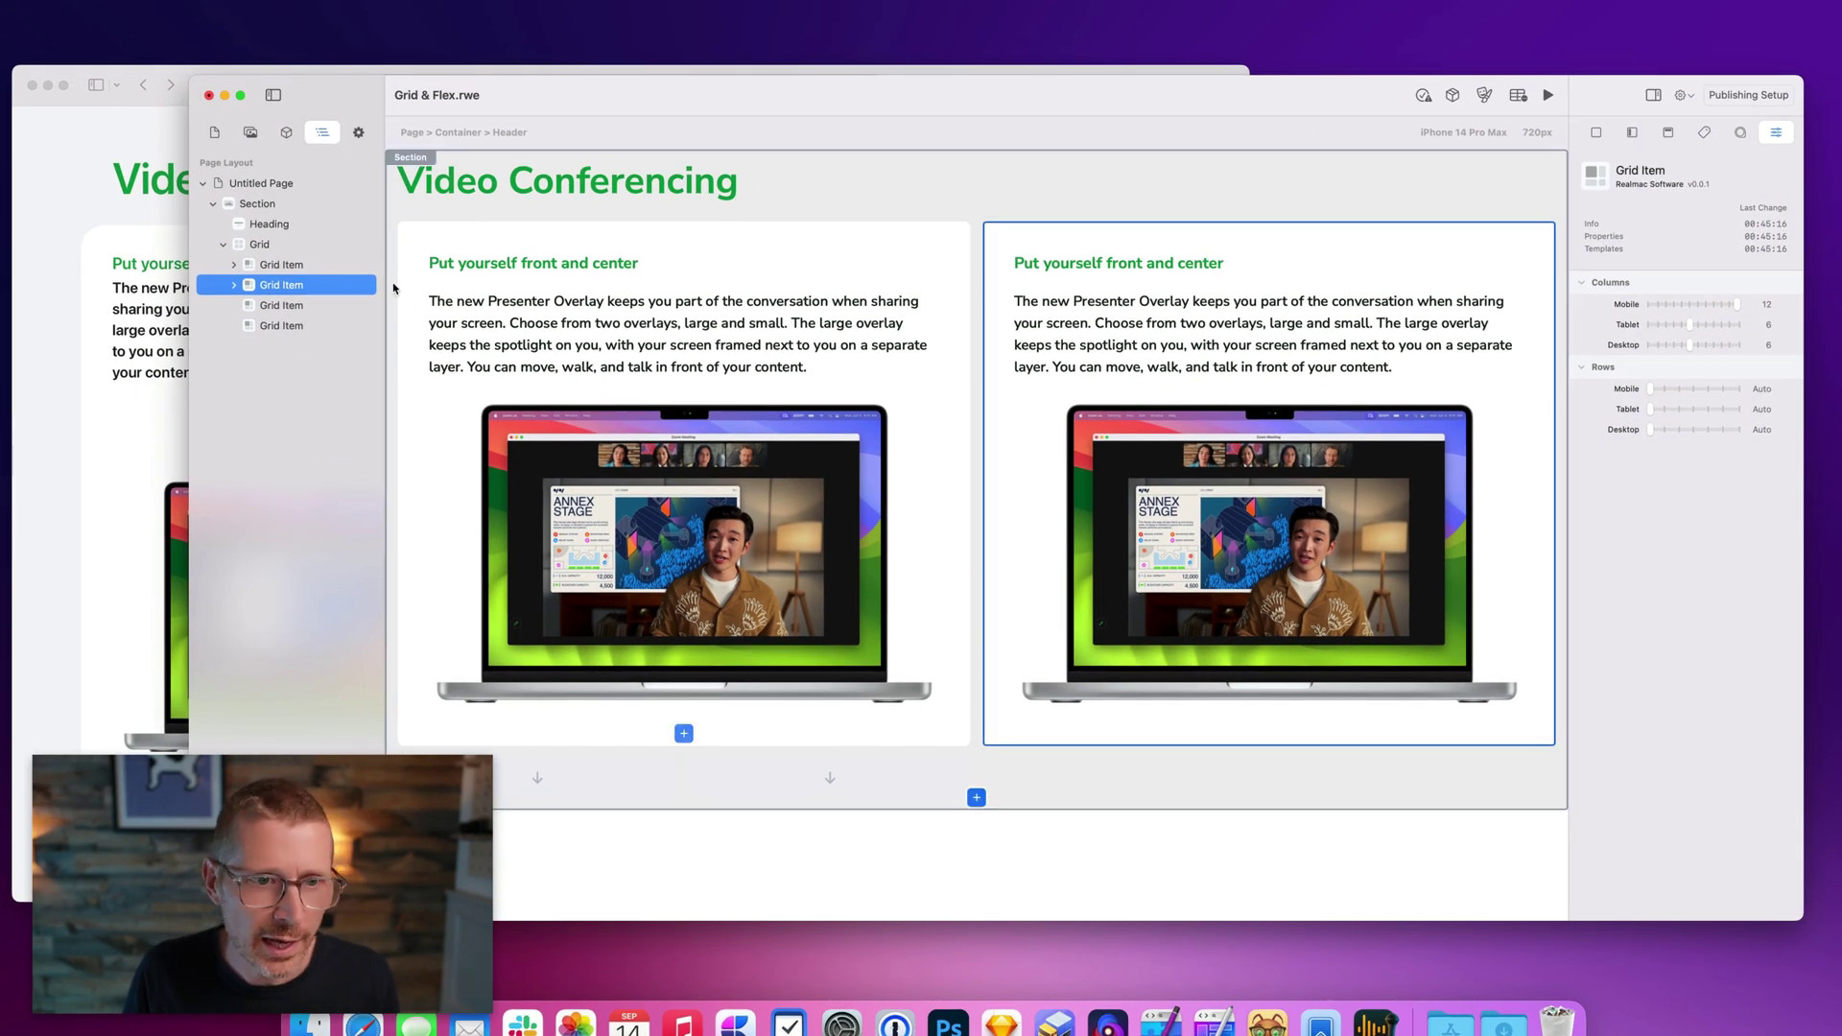
Wrap the section's heading and grid in a new Container element with 28px padding.
click(288, 134)
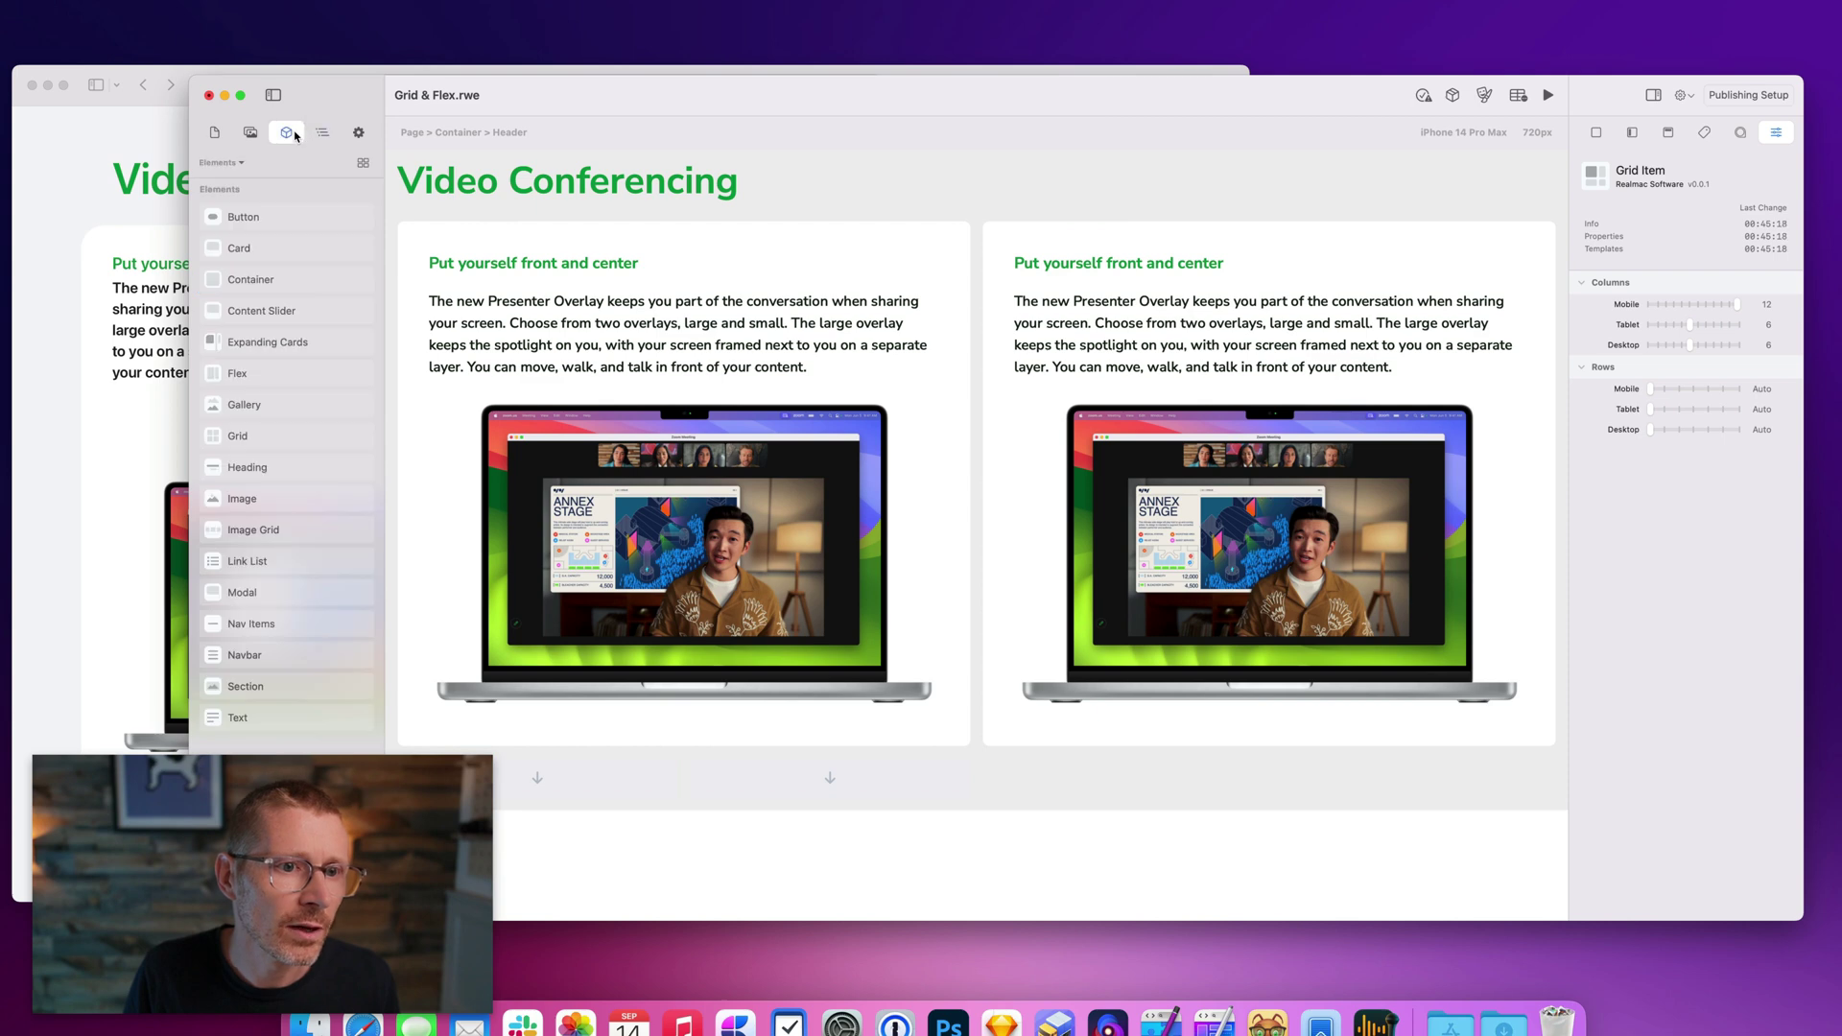
drag(273, 286, 611, 162)
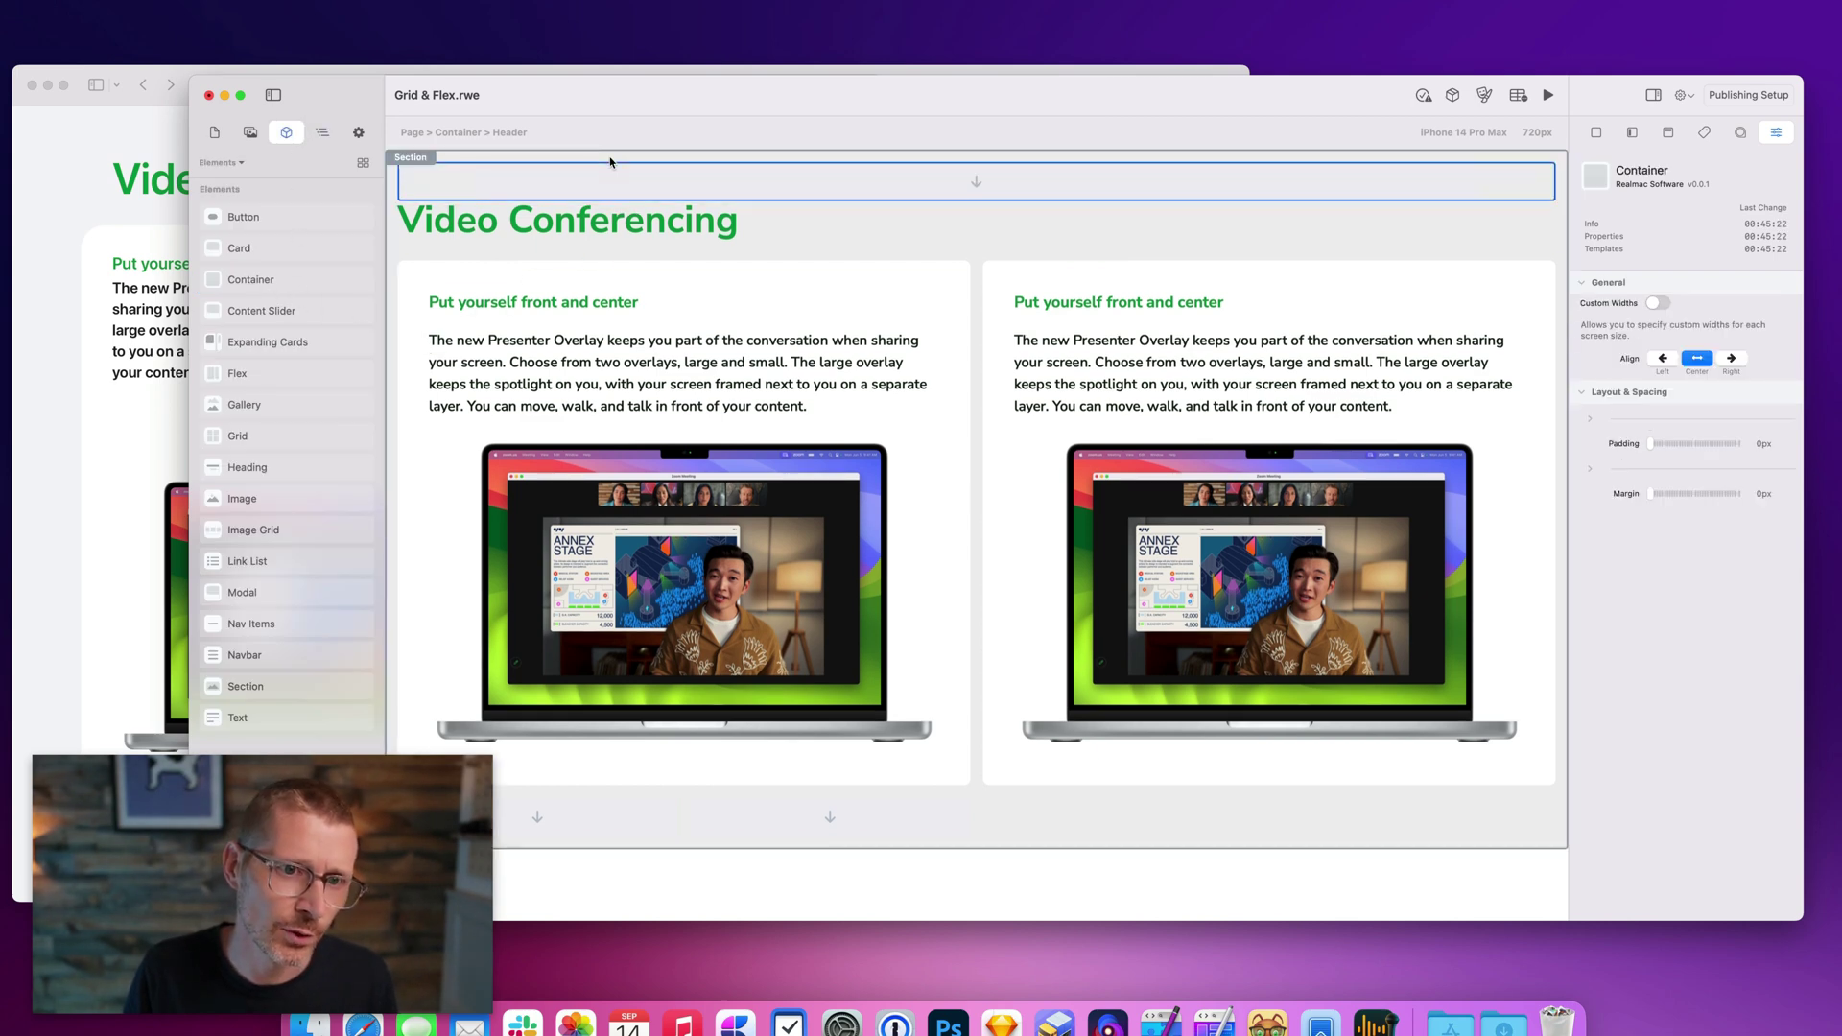
click(326, 133)
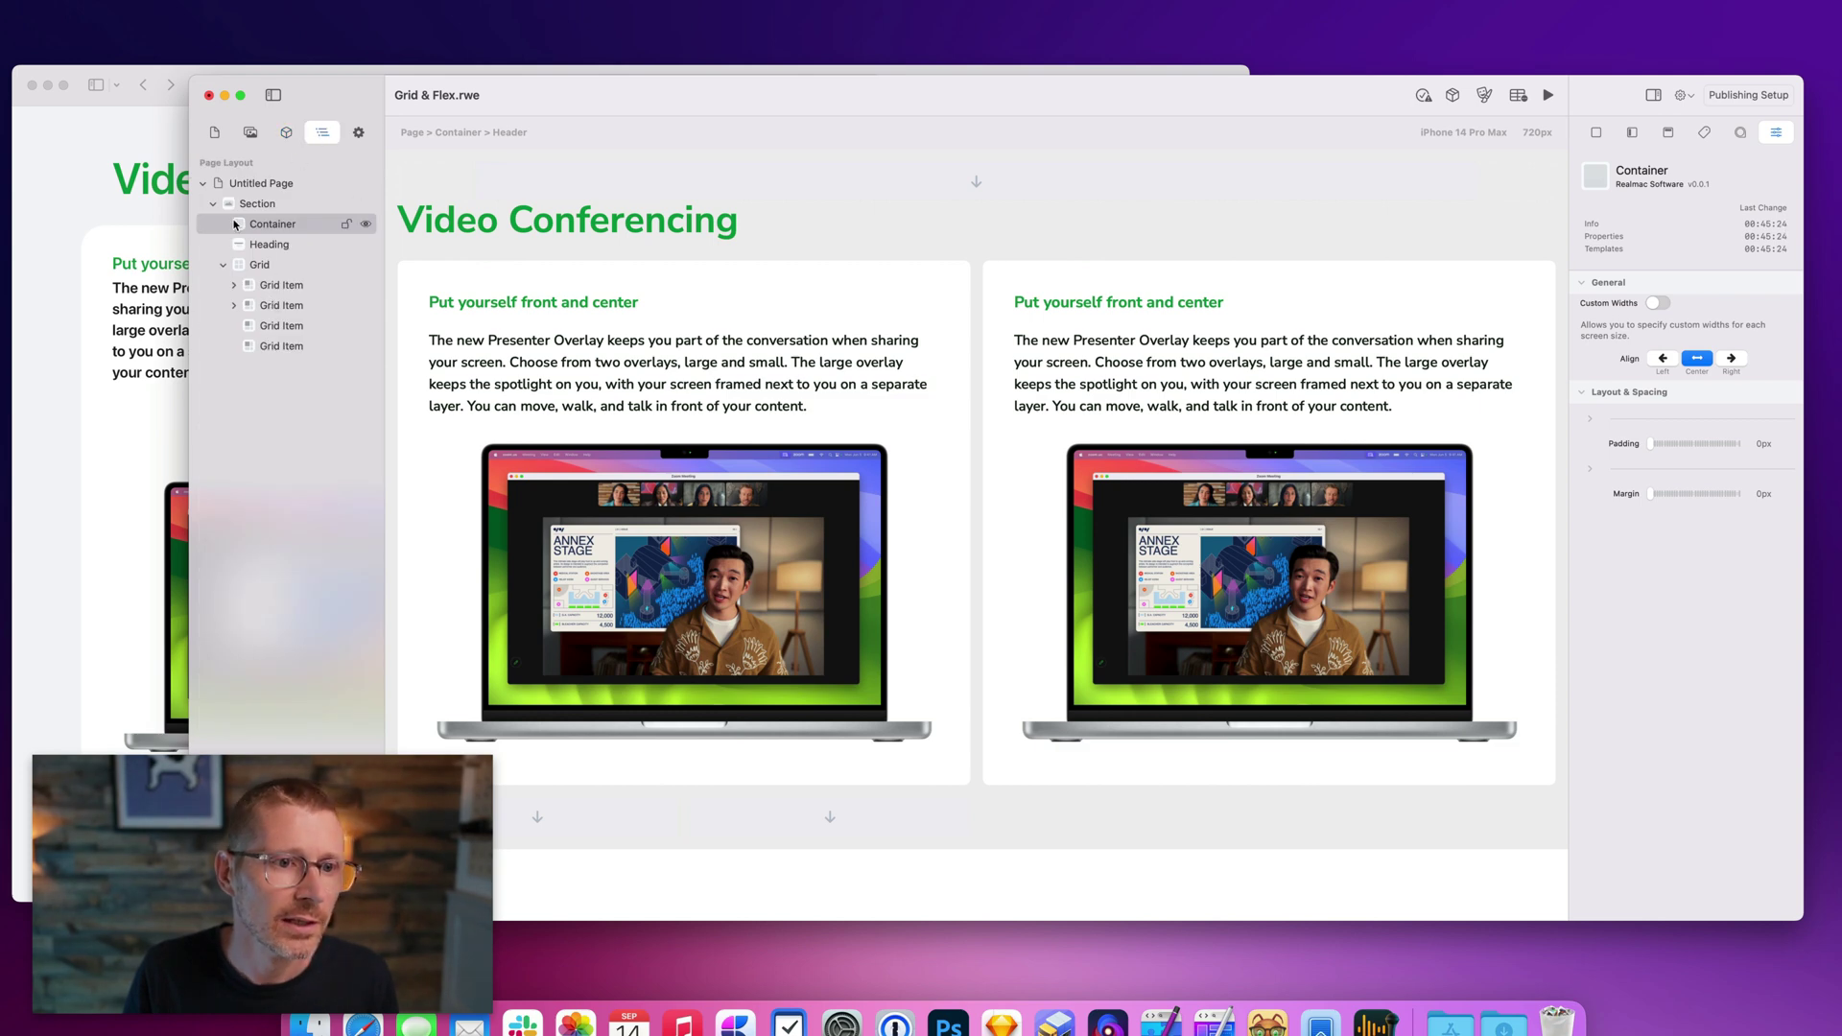
drag(304, 225, 284, 227)
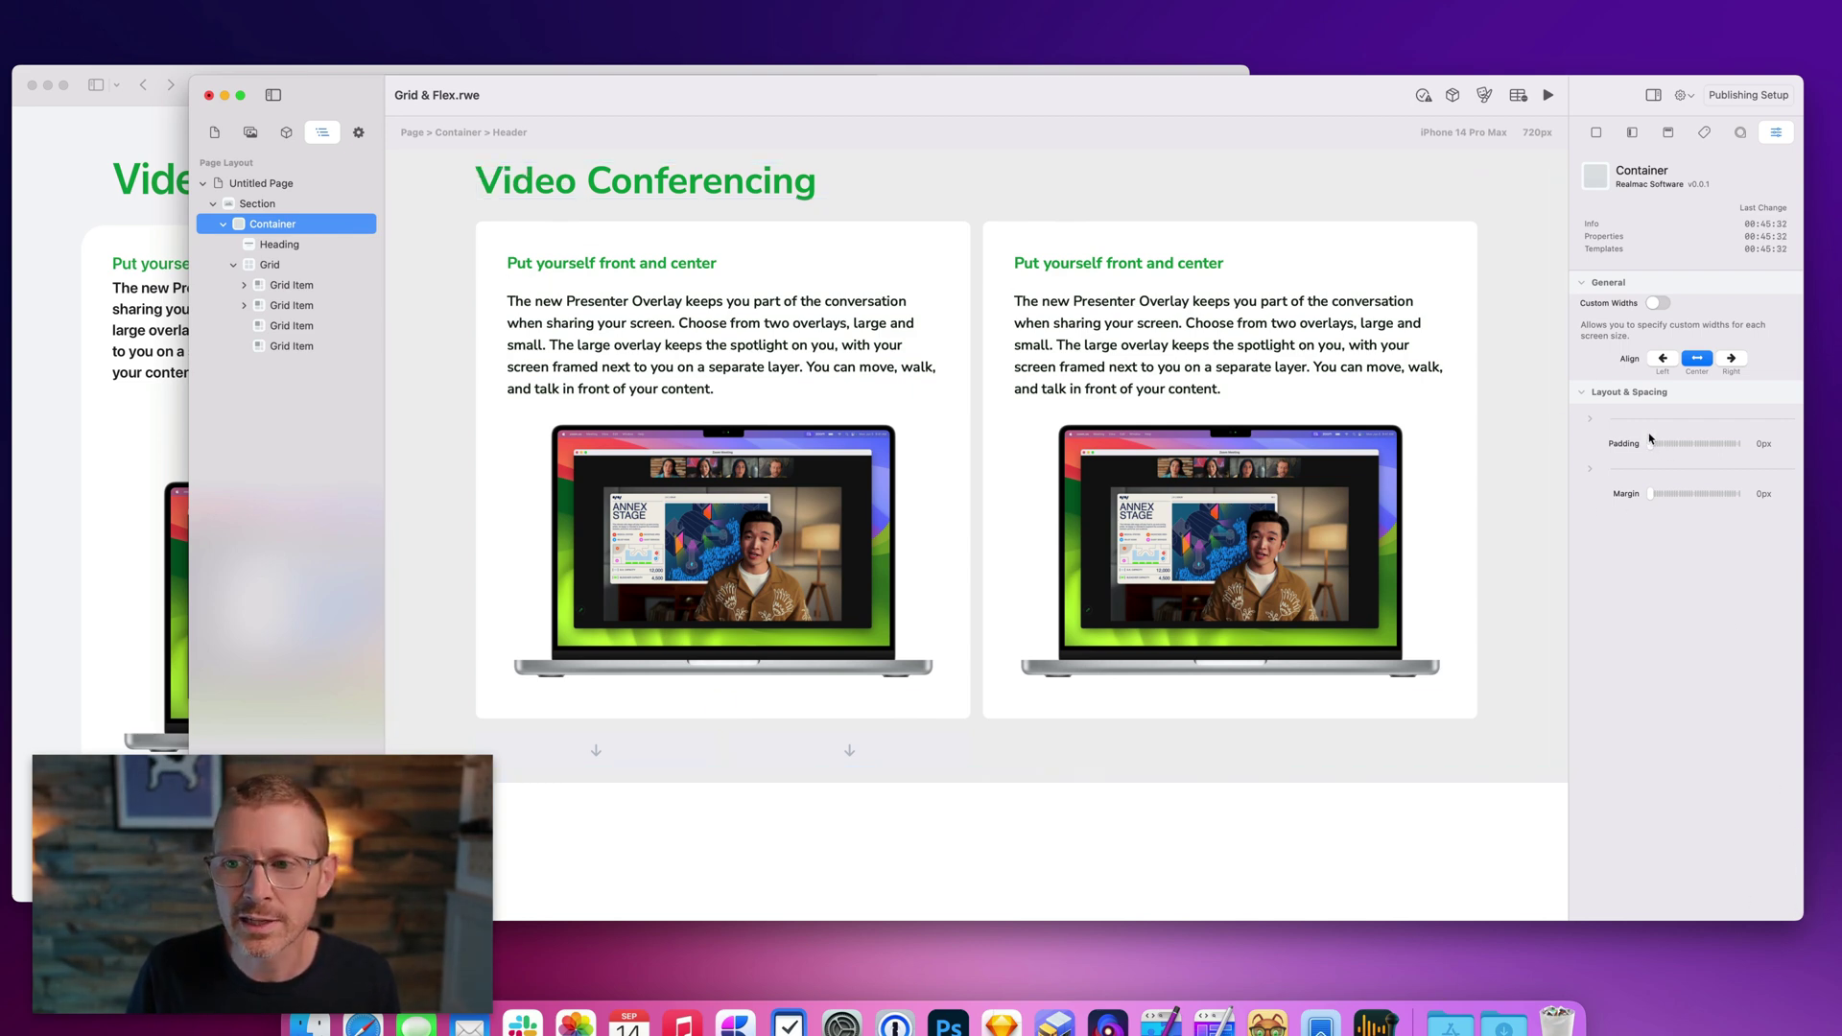
drag(1658, 450, 1681, 455)
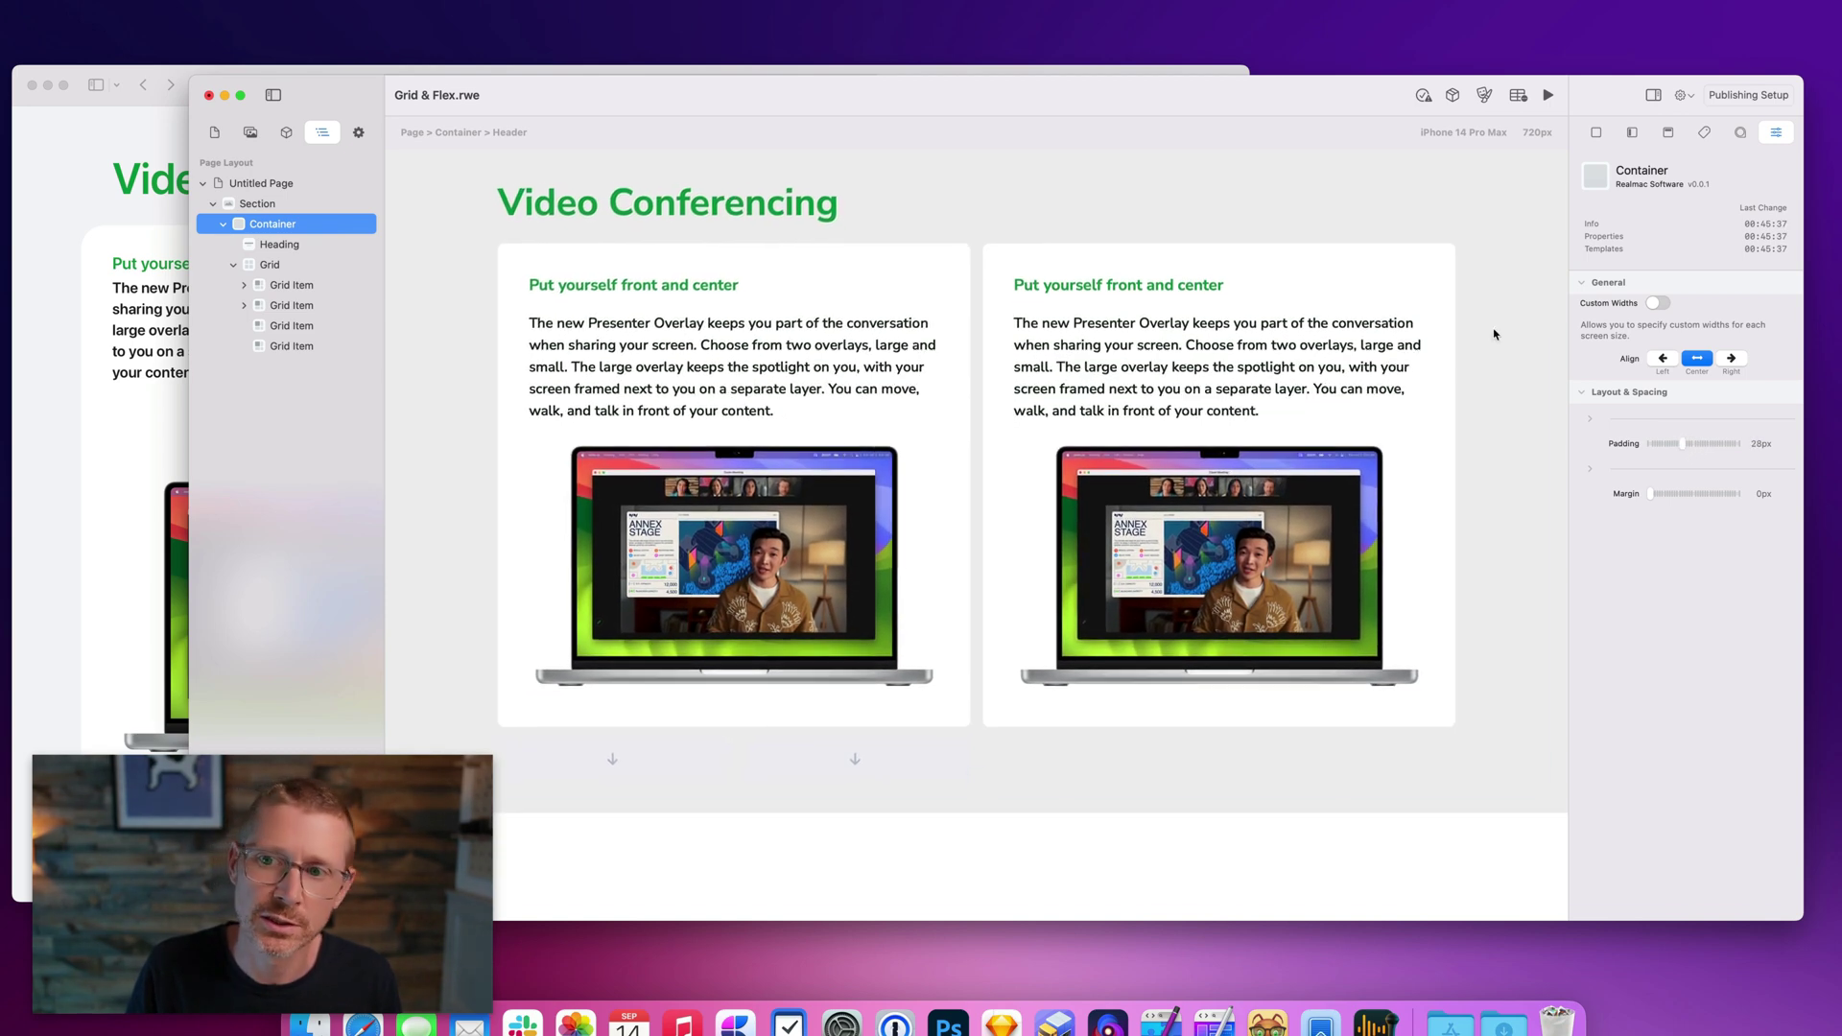
Remove the last empty grid item from the grid.
click(1386, 162)
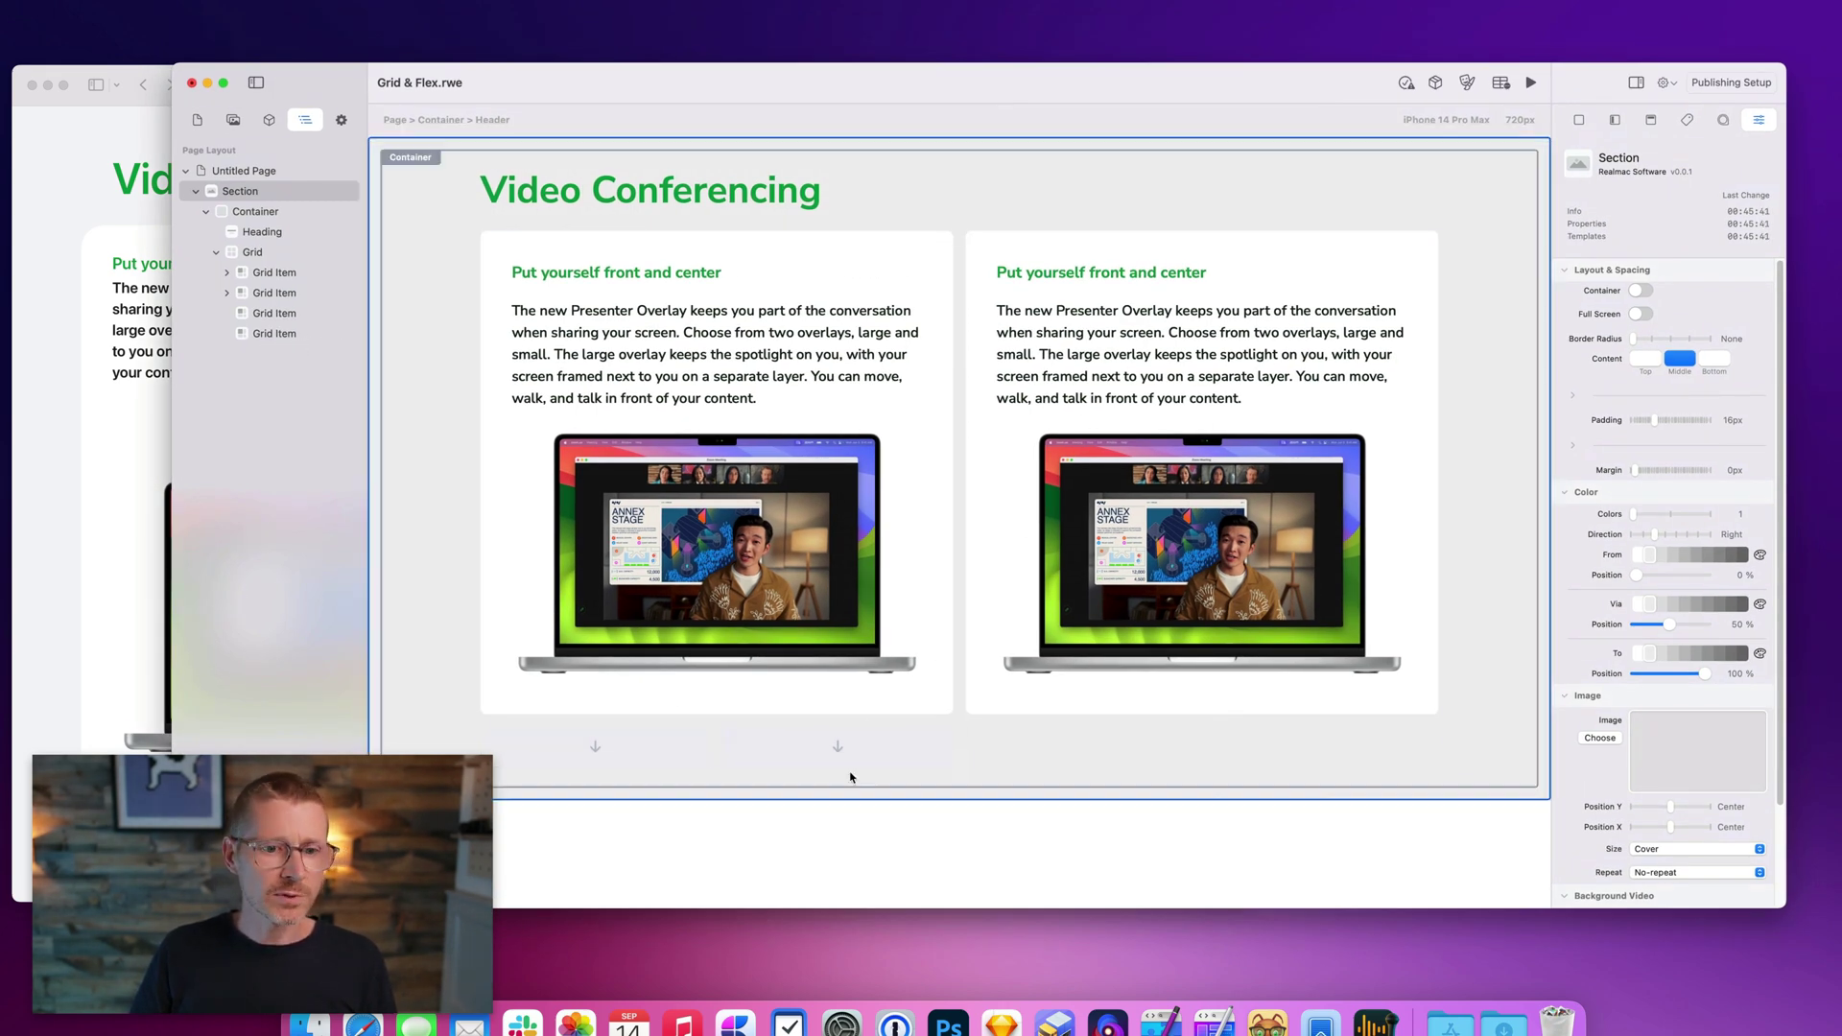
right_click(271, 338)
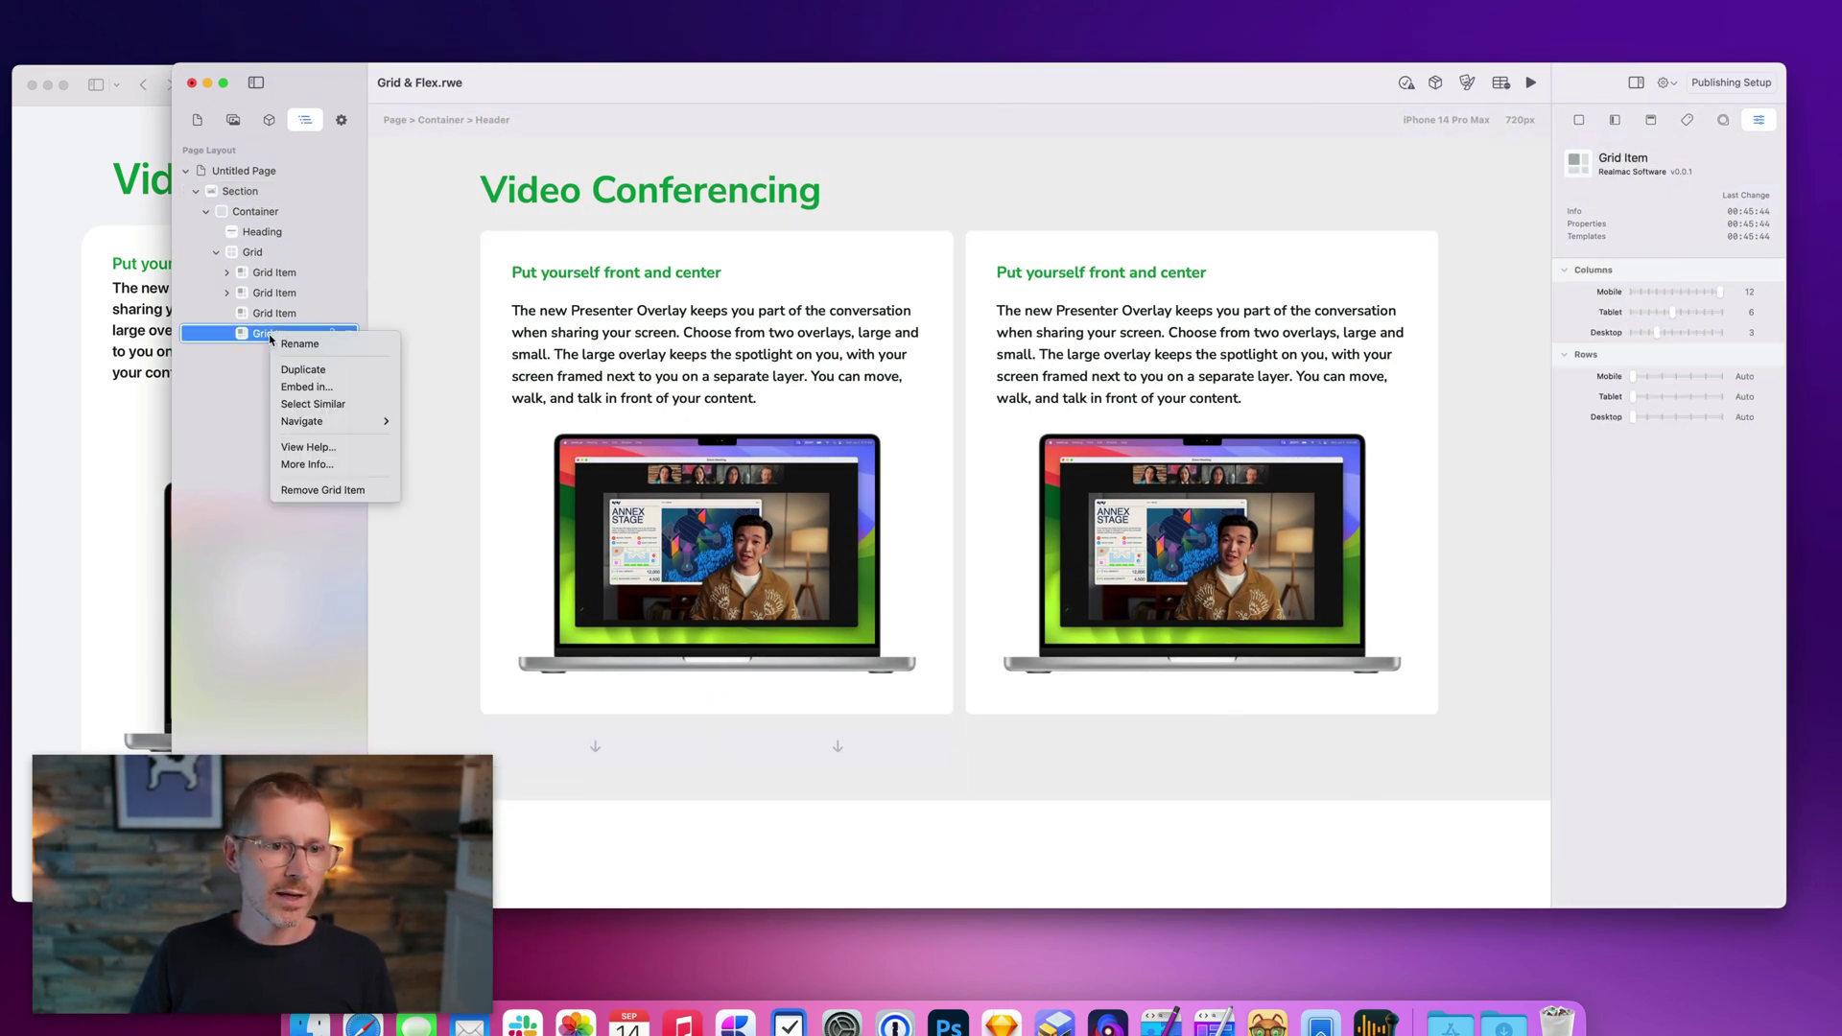
click(340, 489)
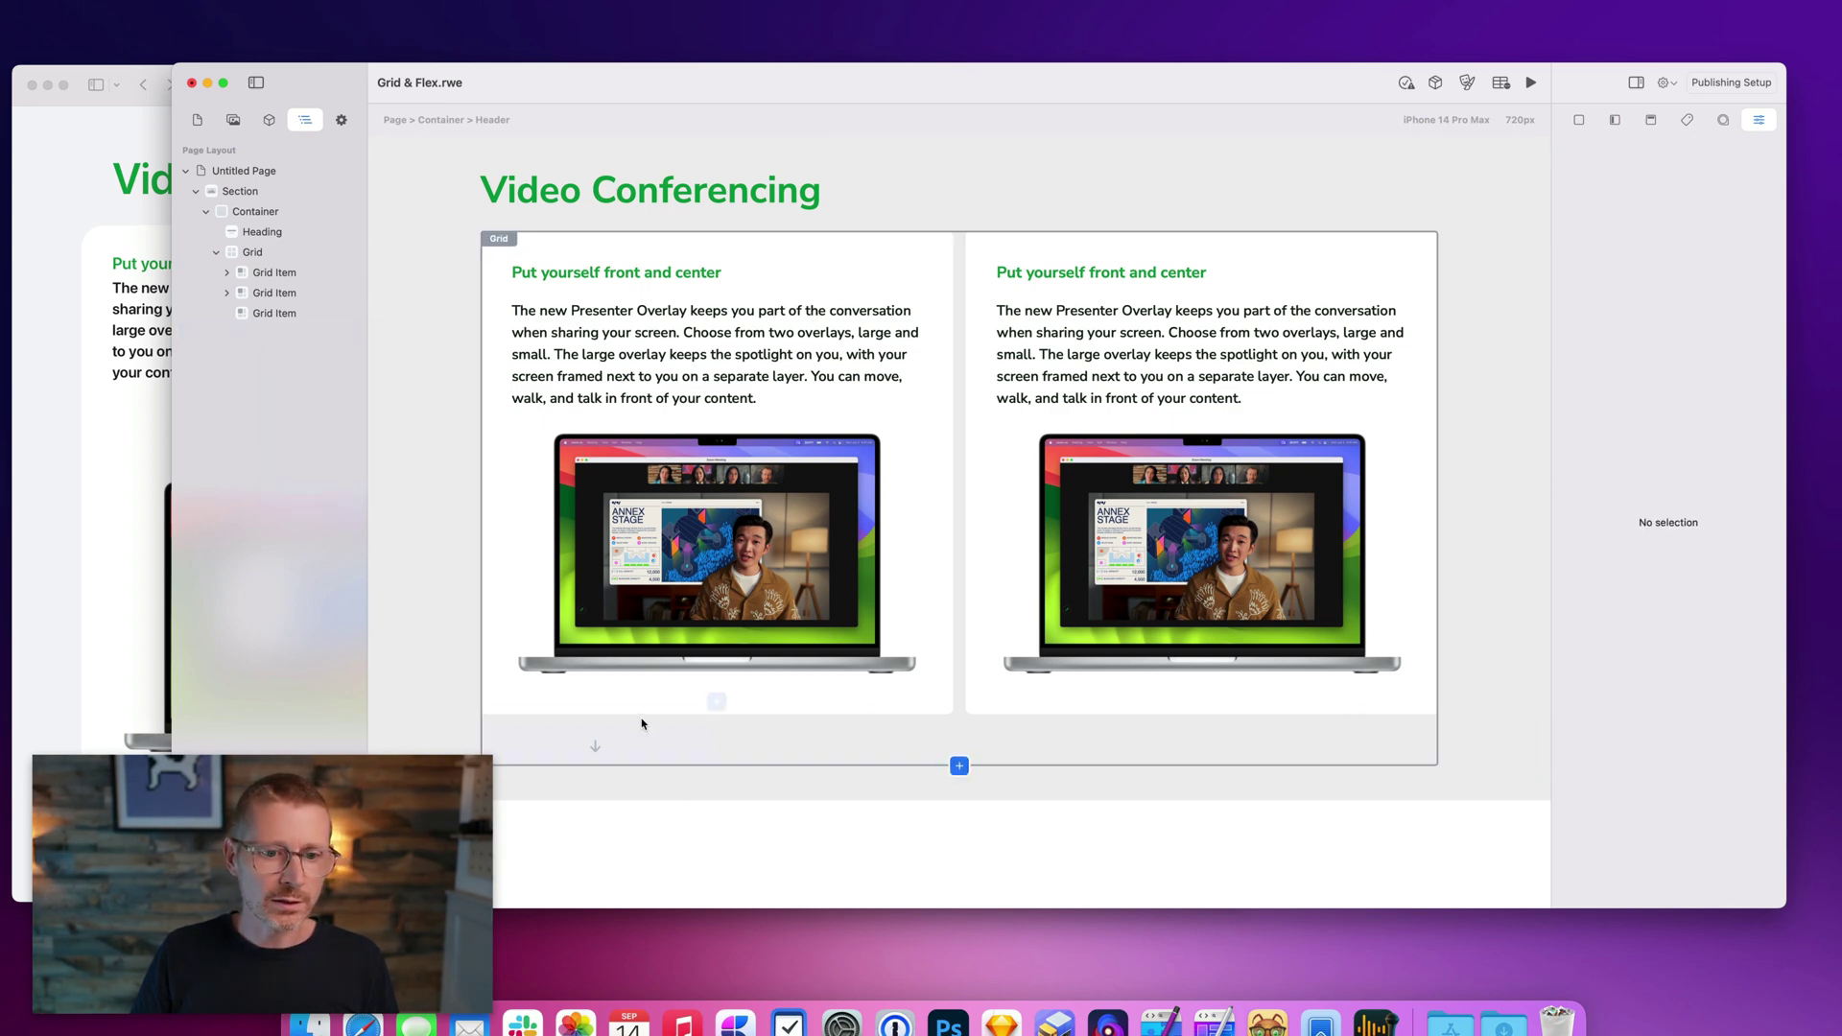
Duplicate the green "Put yourself front and center" heading from the second grid item's card and move the copy into the empty third grid item.
click(234, 295)
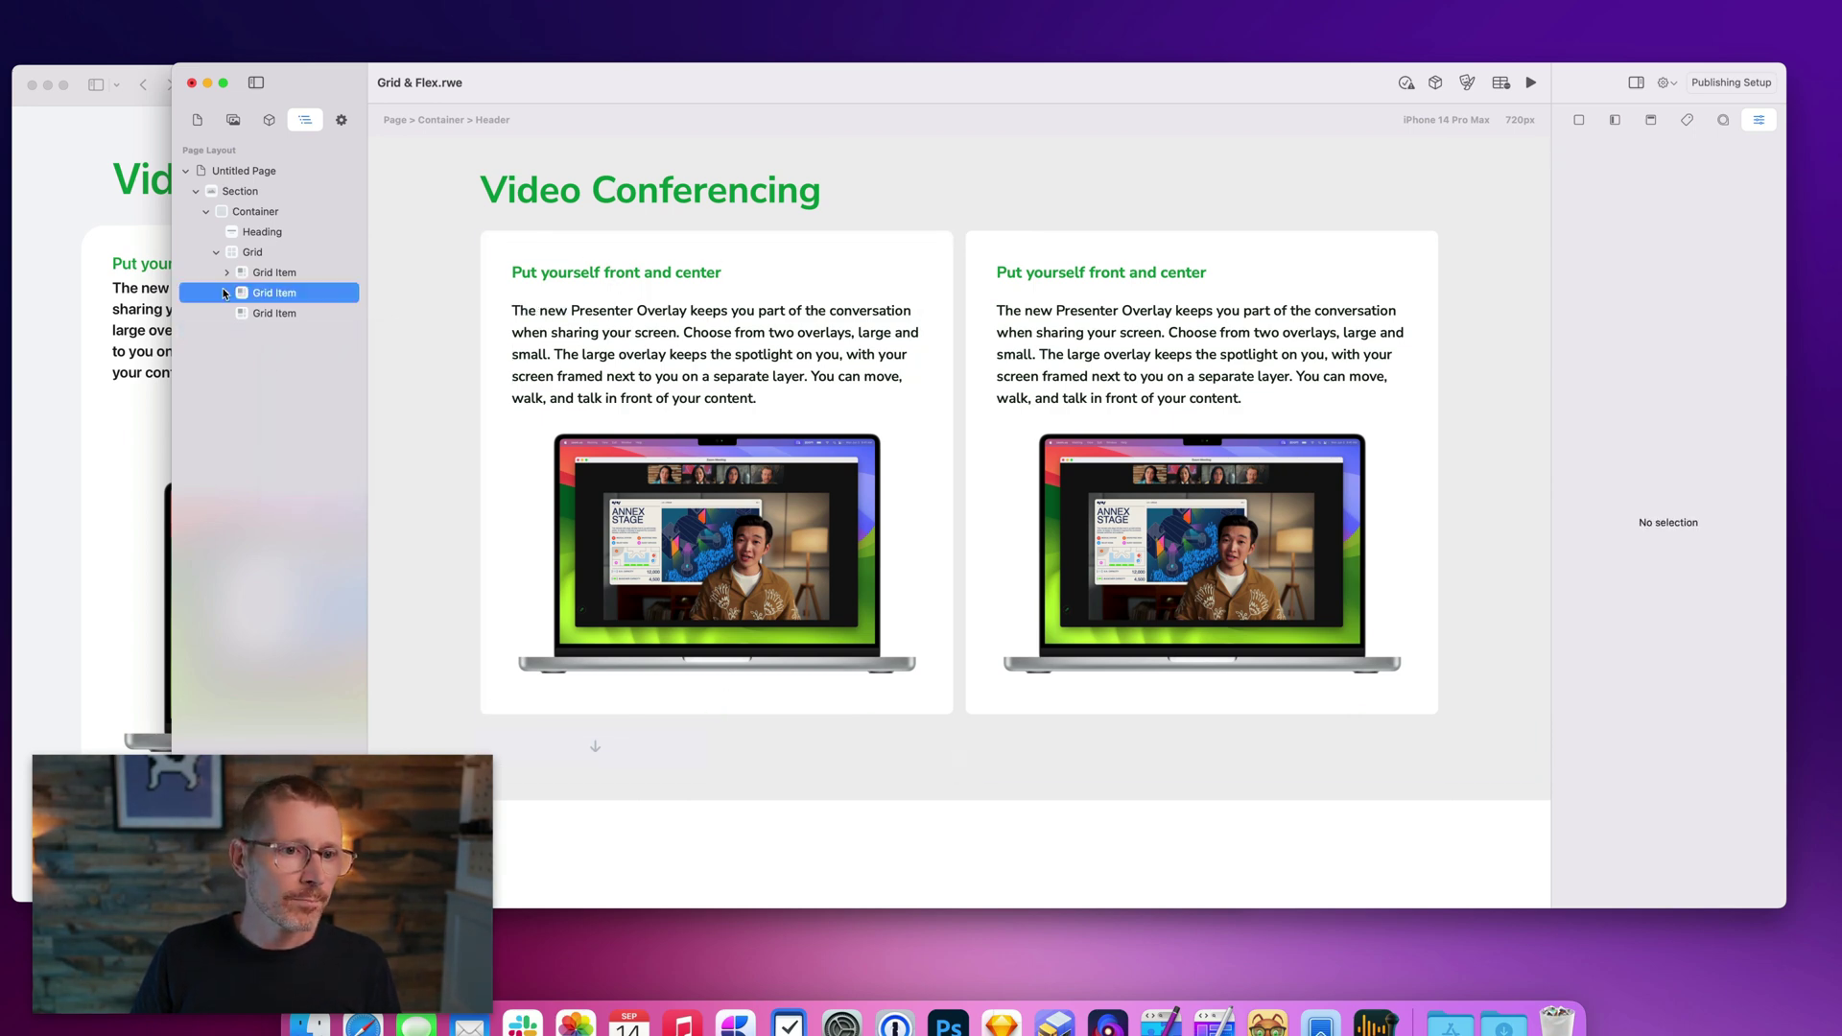
click(228, 294)
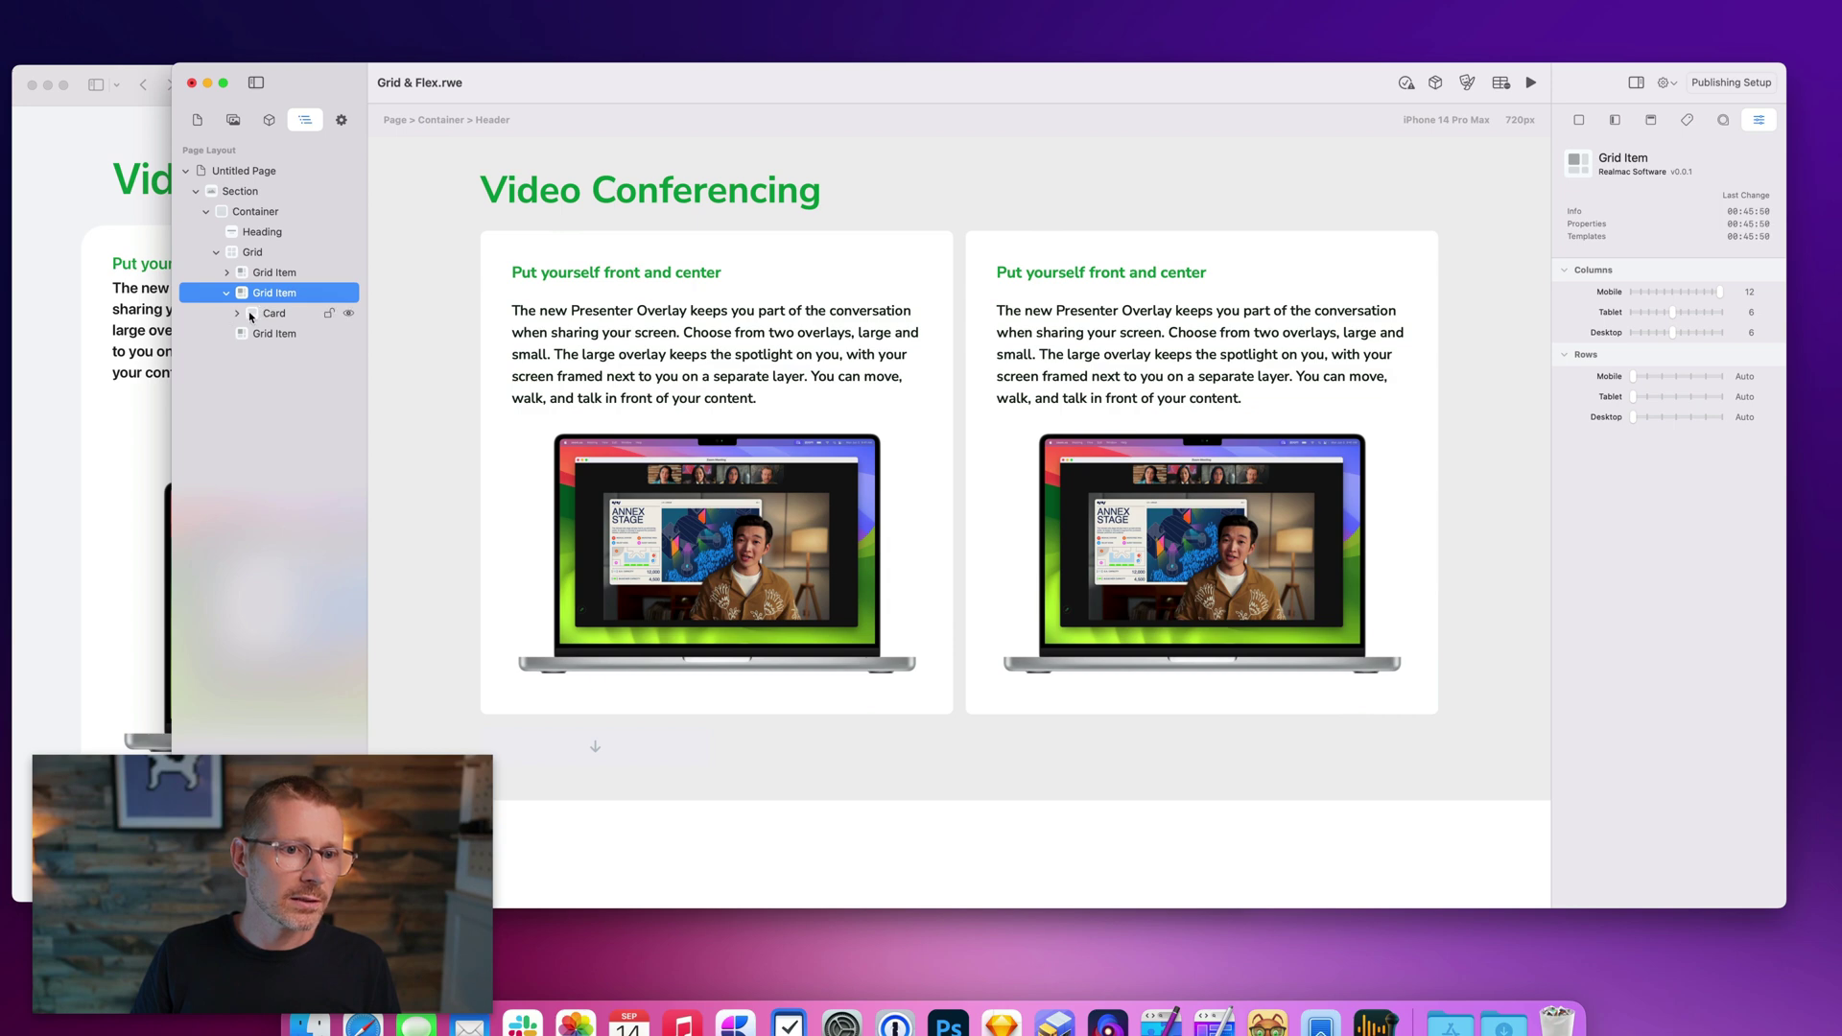
click(251, 316)
click(237, 312)
click(247, 333)
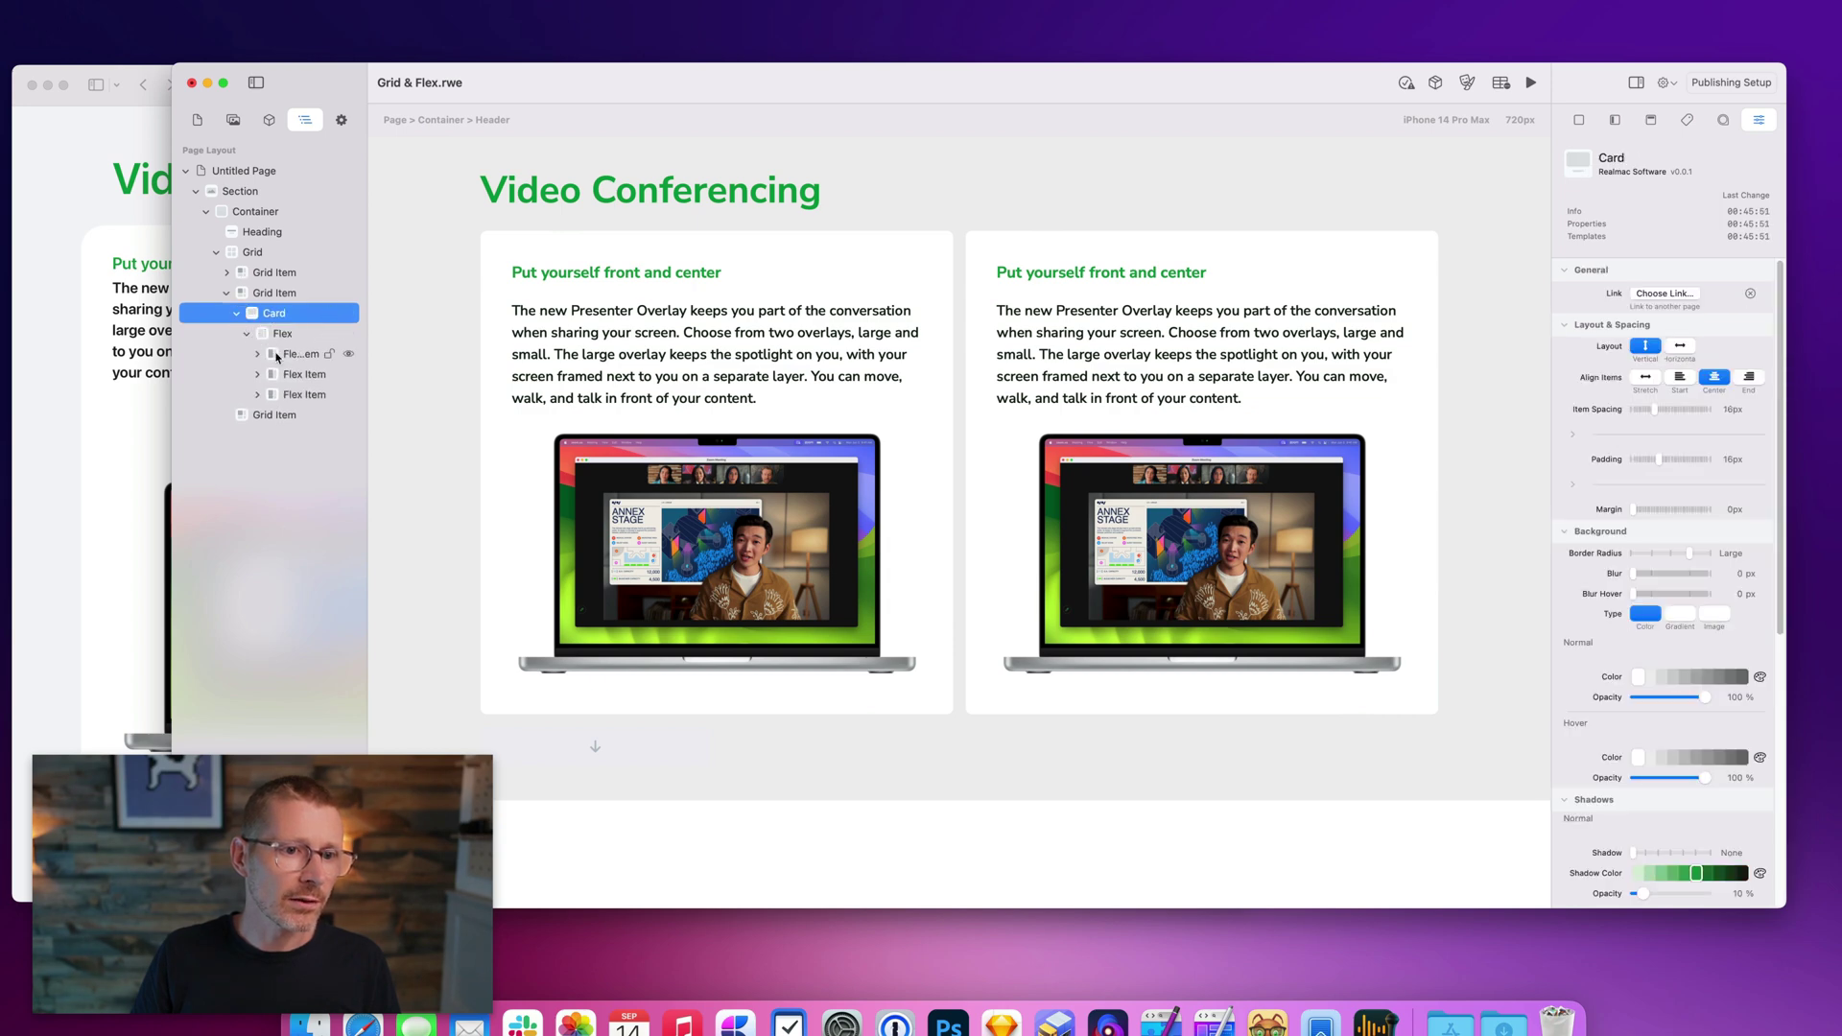
click(257, 354)
click(257, 394)
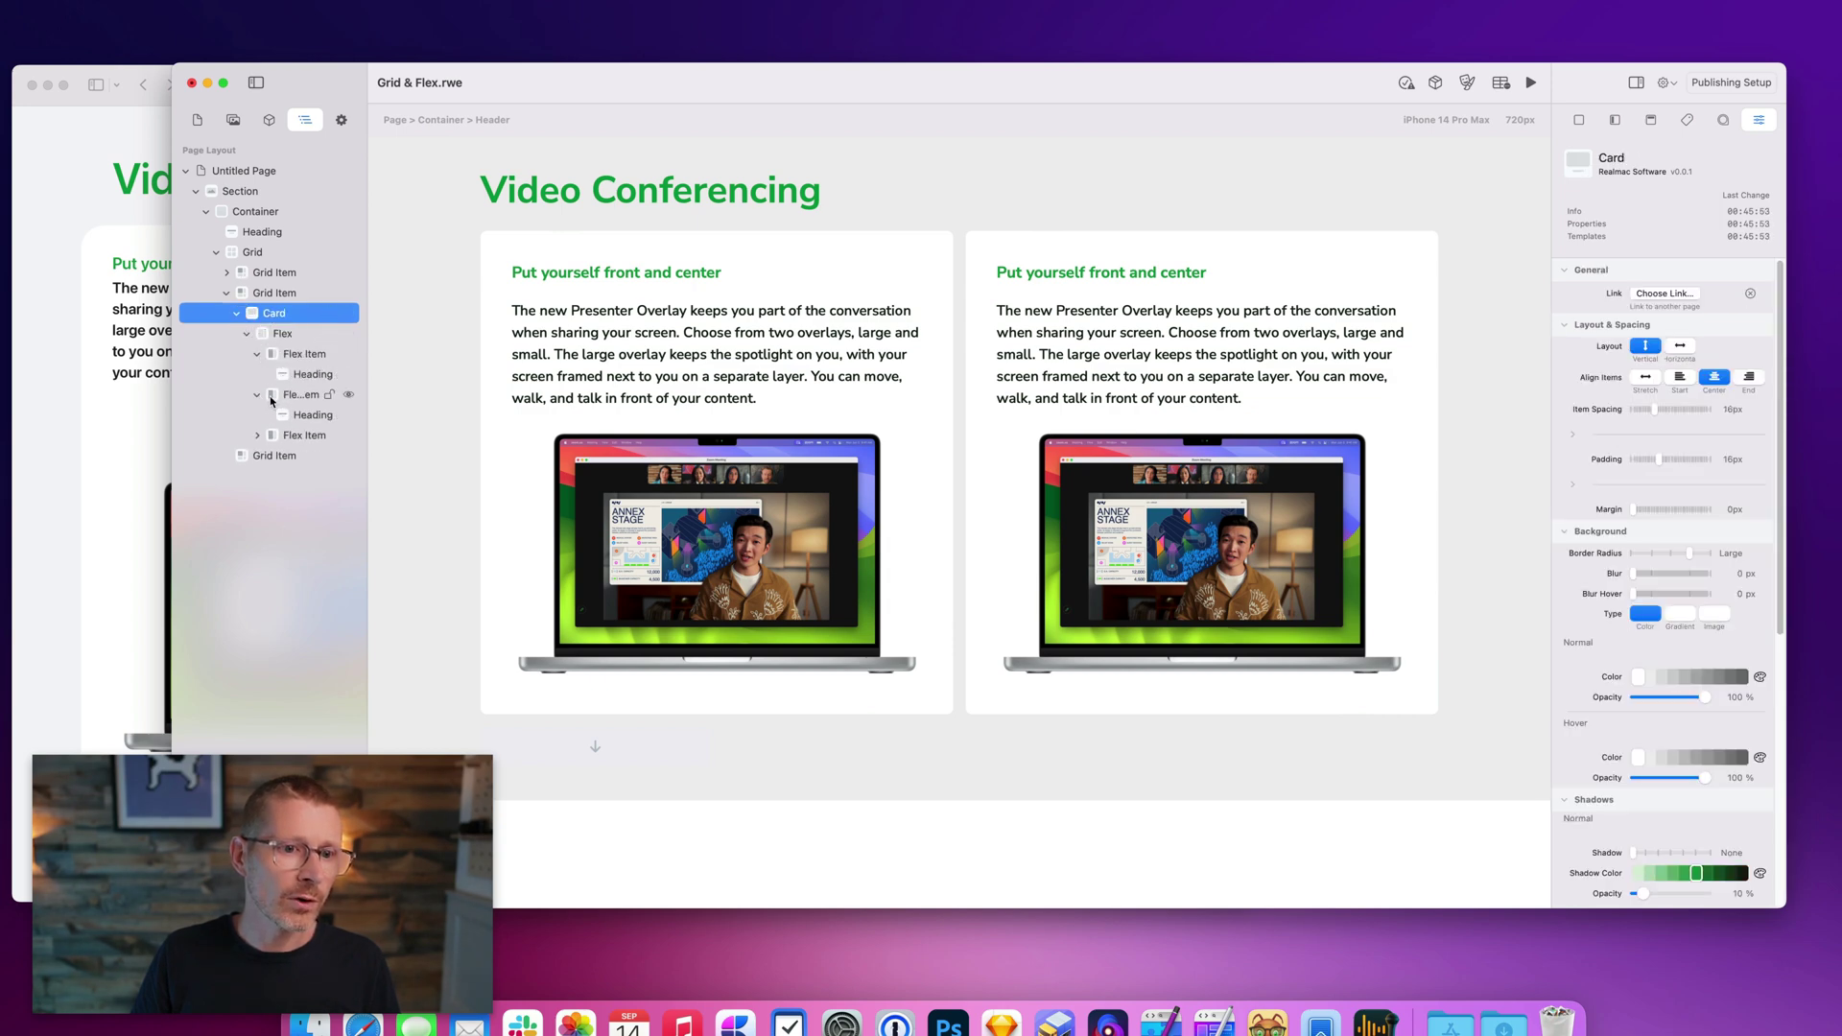
right_click(307, 375)
click(301, 407)
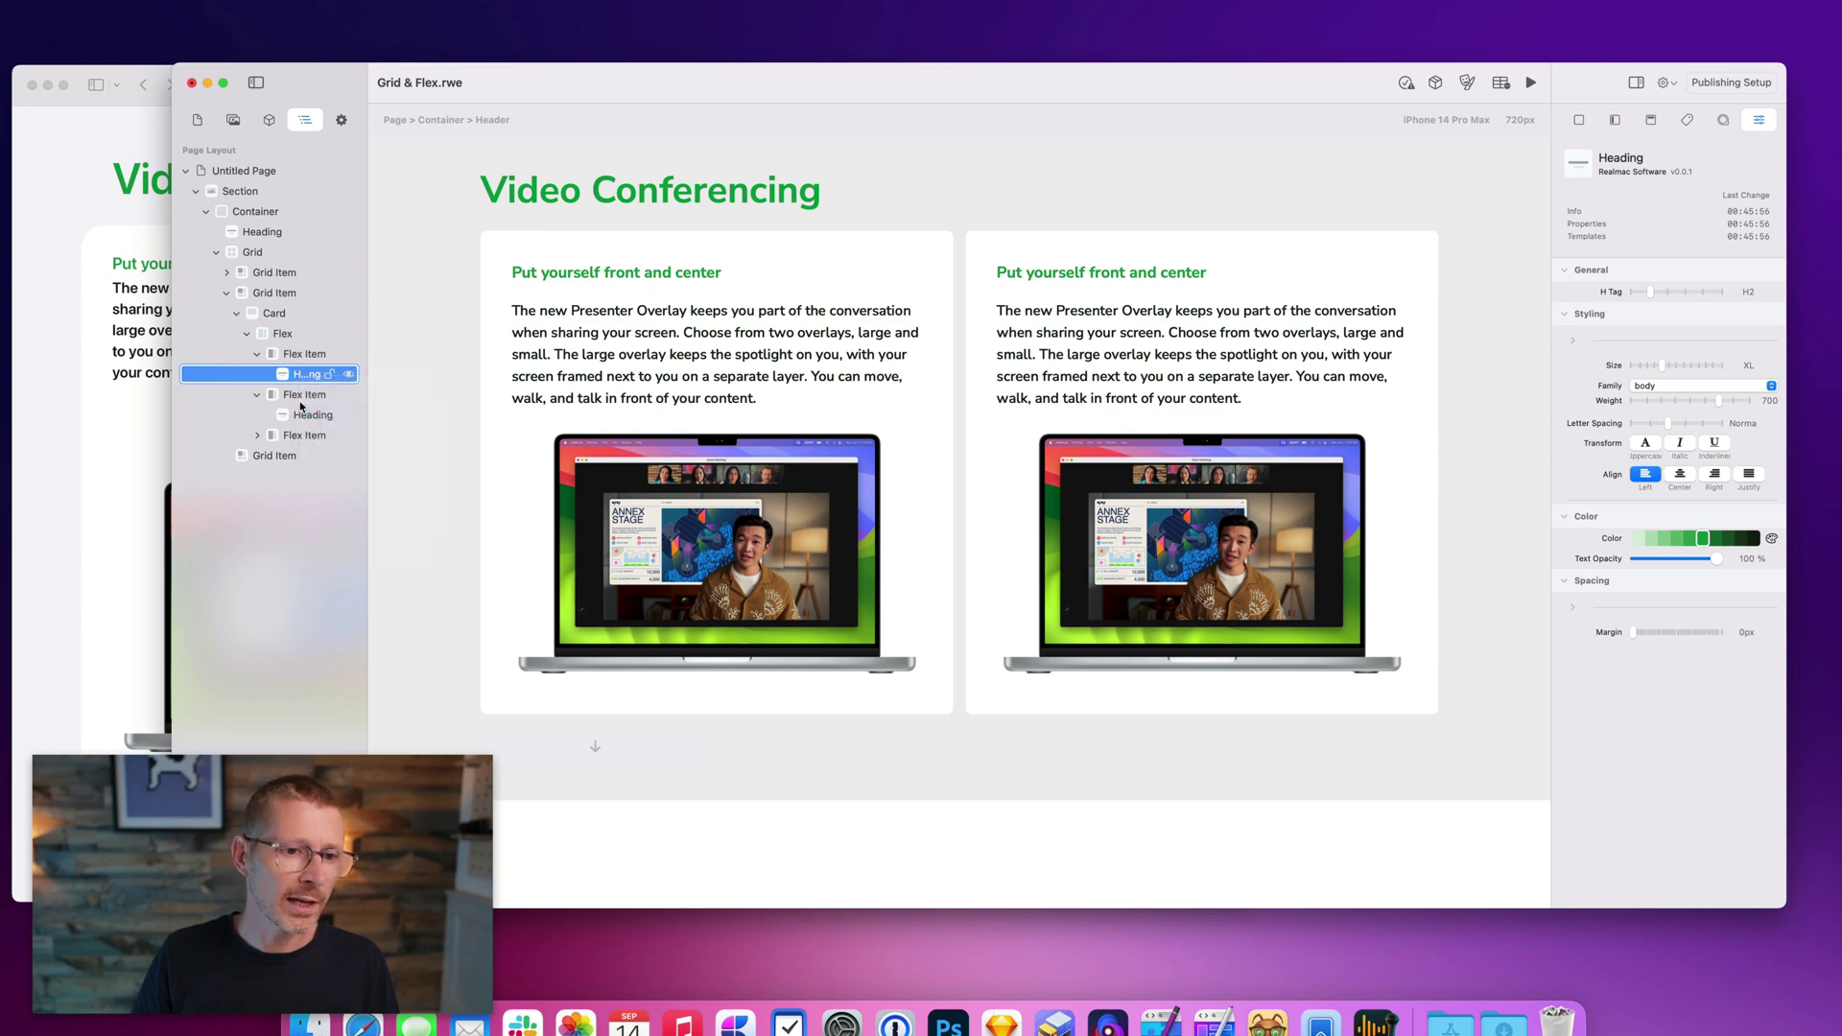
drag(300, 396, 285, 482)
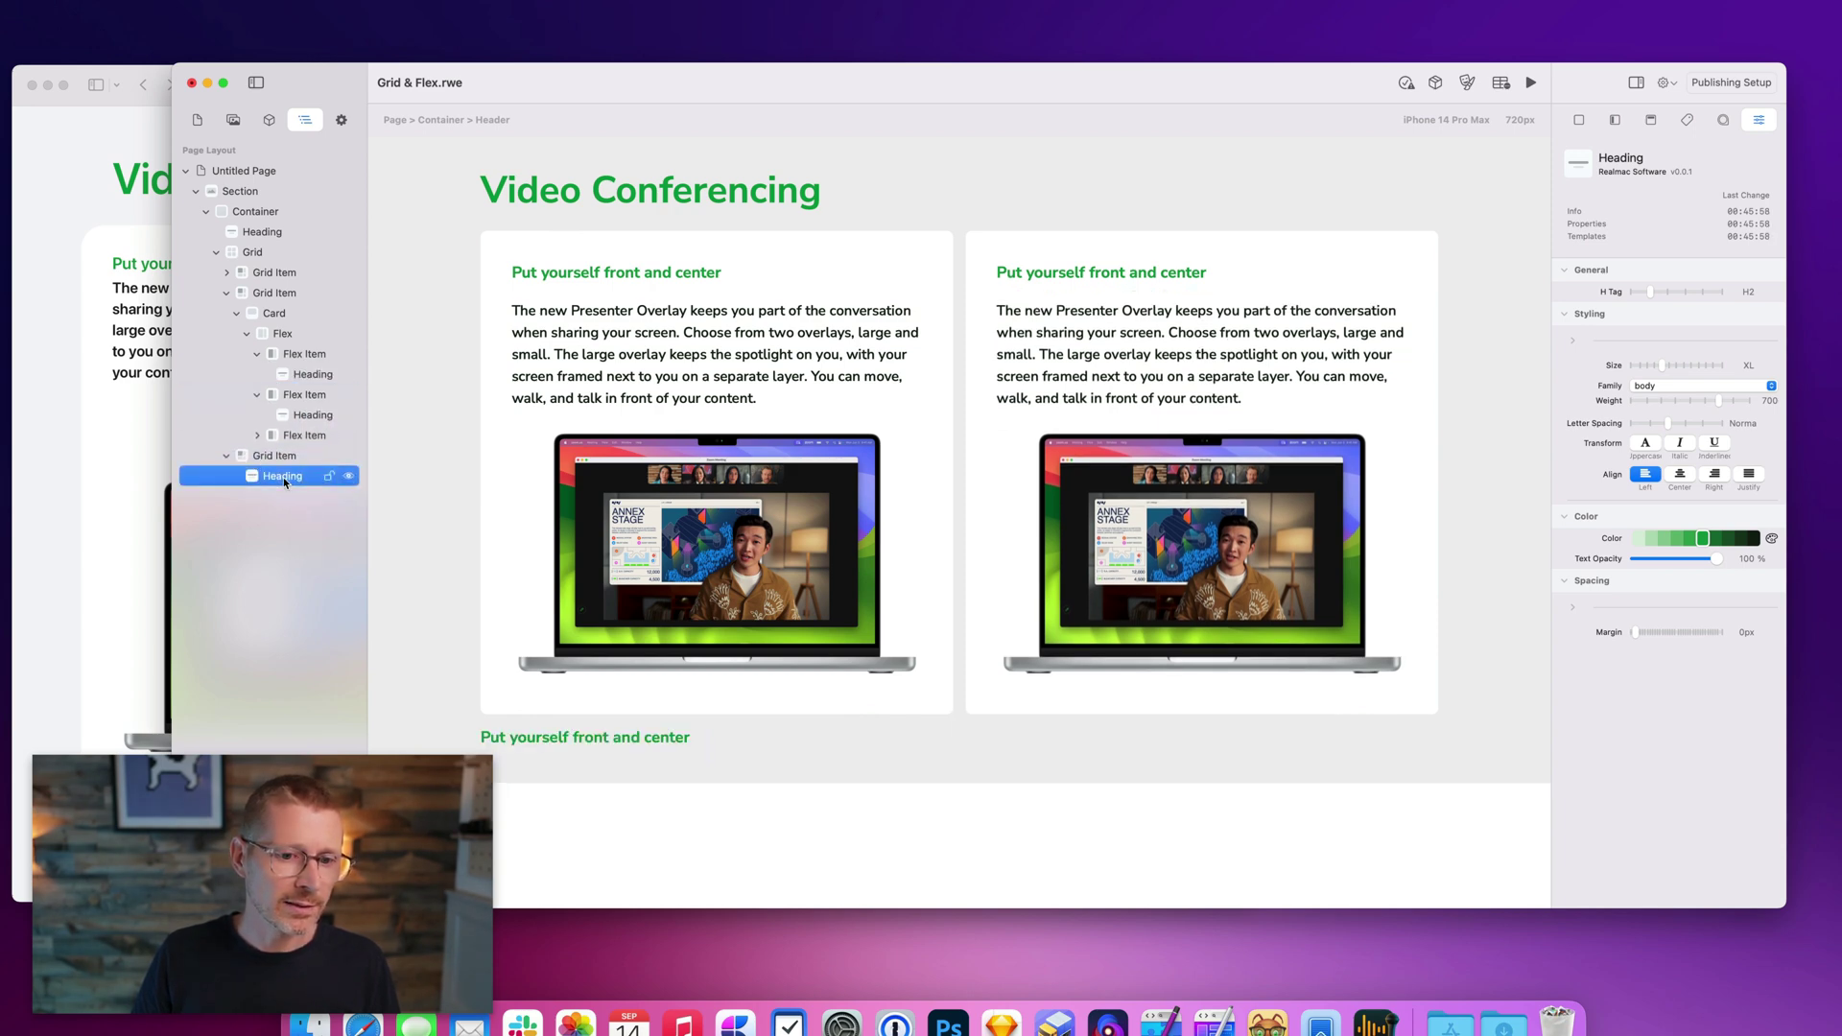
Duplicate the second card's Presenter Overlay description and place the copy below the green heading in the third grid item.
right_click(311, 415)
click(364, 452)
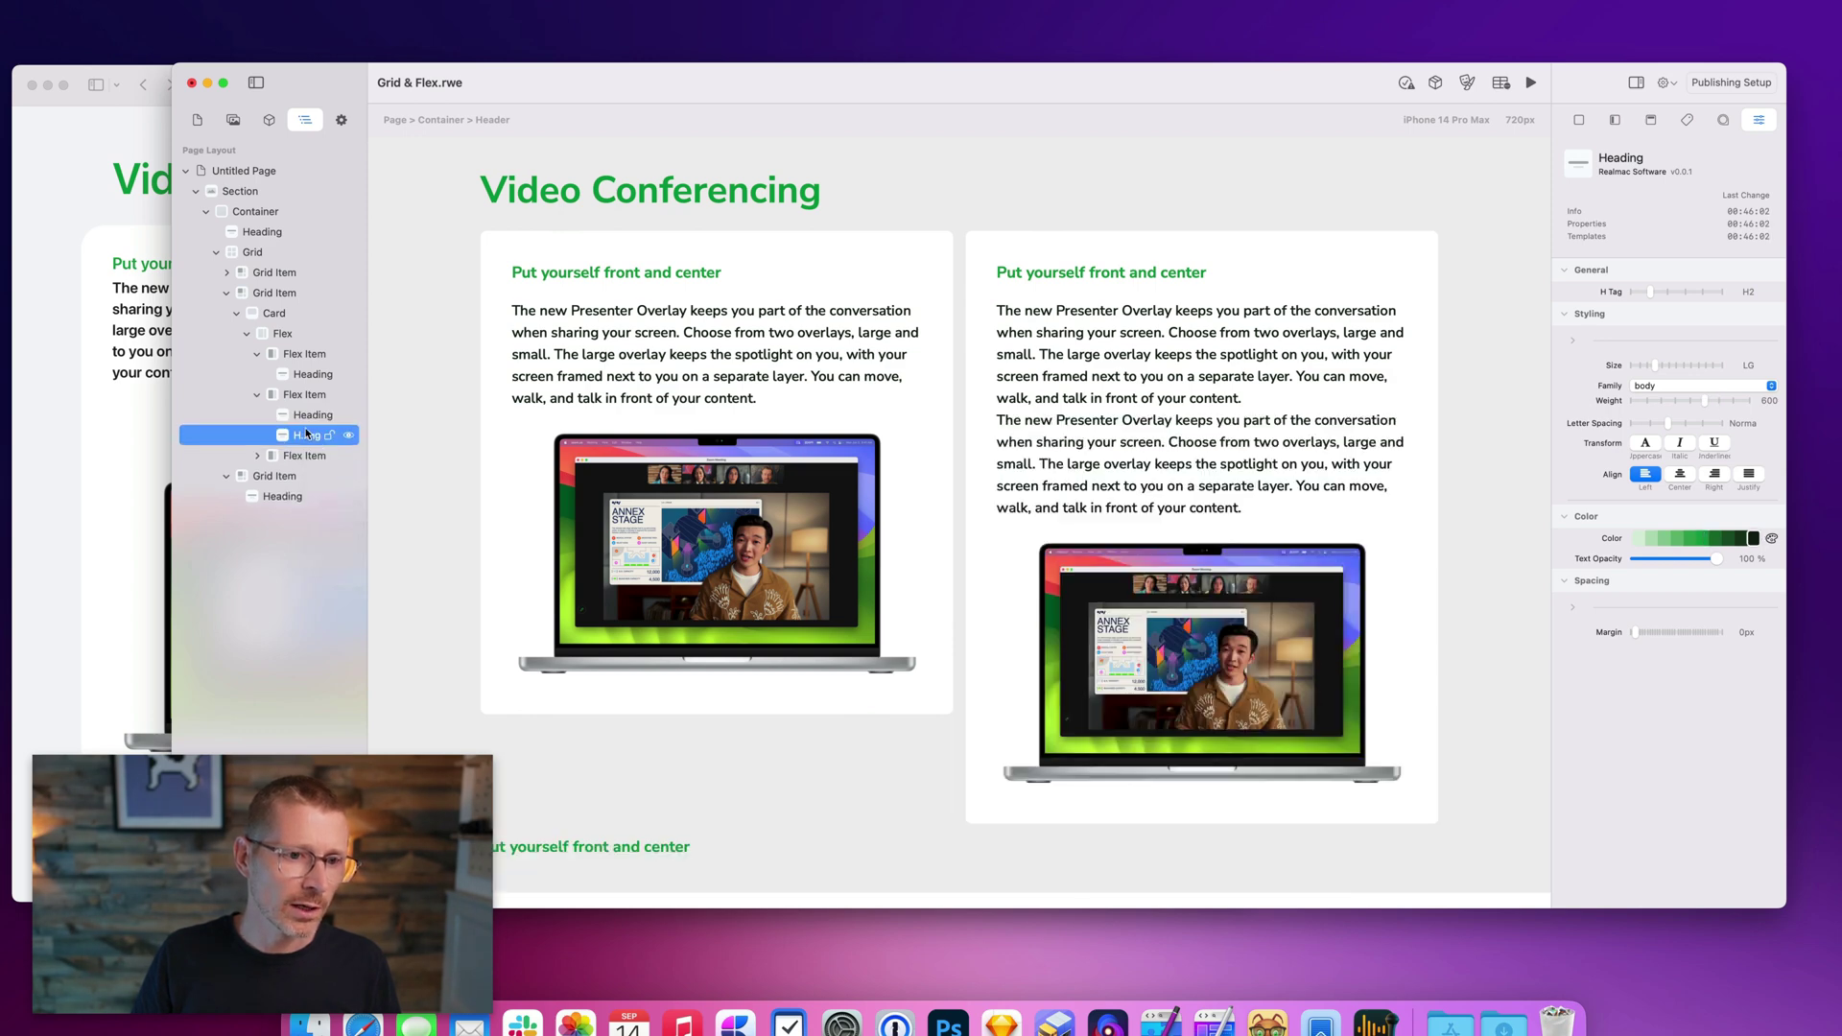
drag(305, 436, 311, 511)
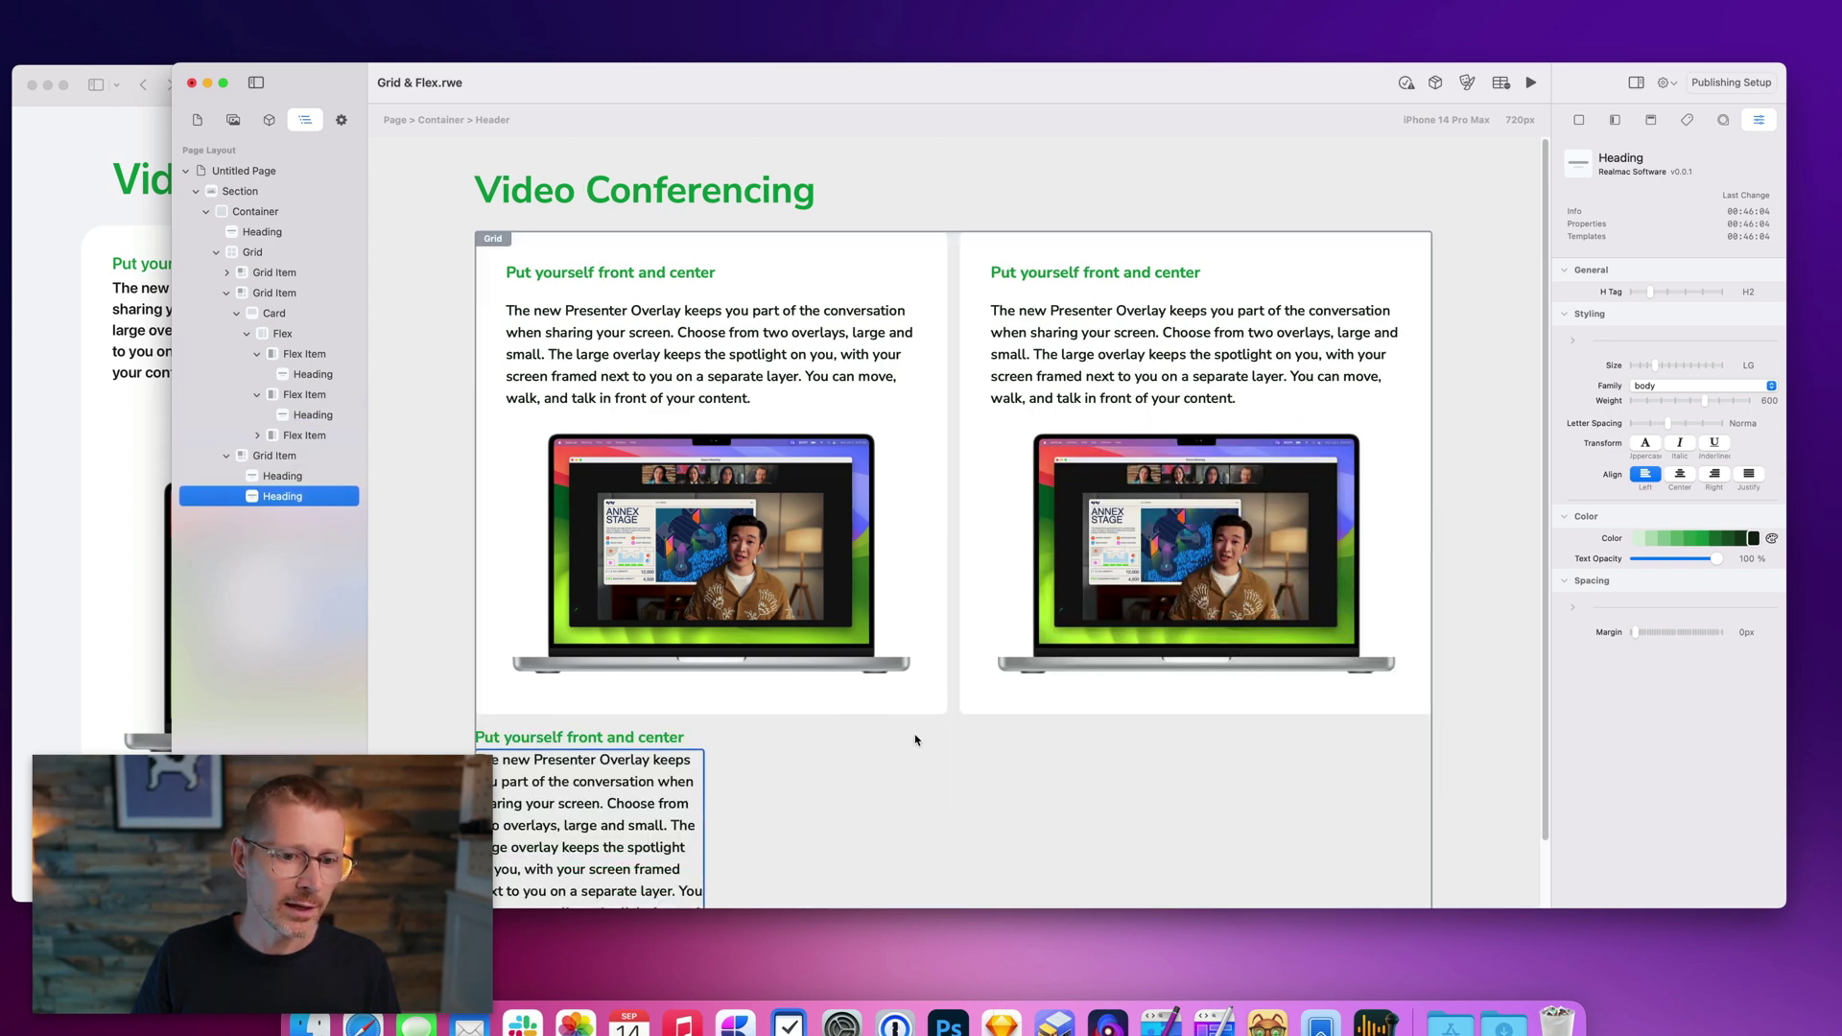
Set the third grid item's desktop column span to 12.
scroll(497, 543, down, 2)
click(255, 460)
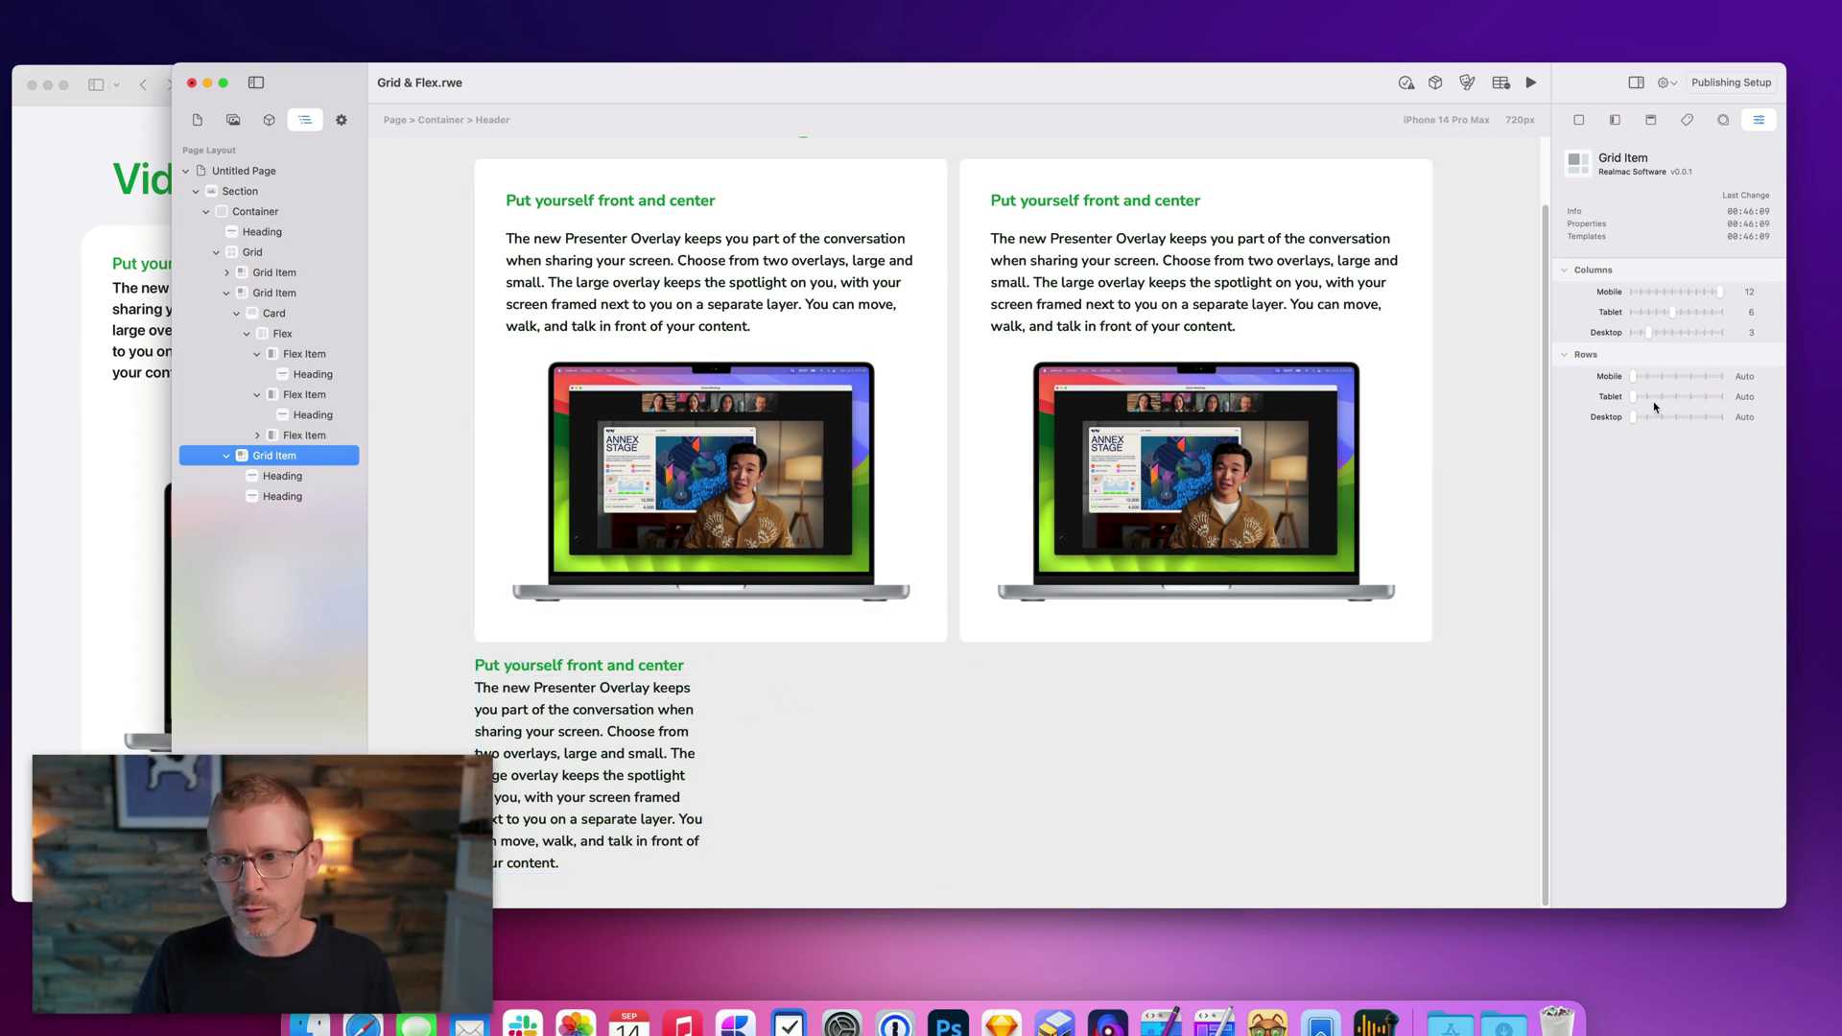
drag(1652, 336, 1722, 332)
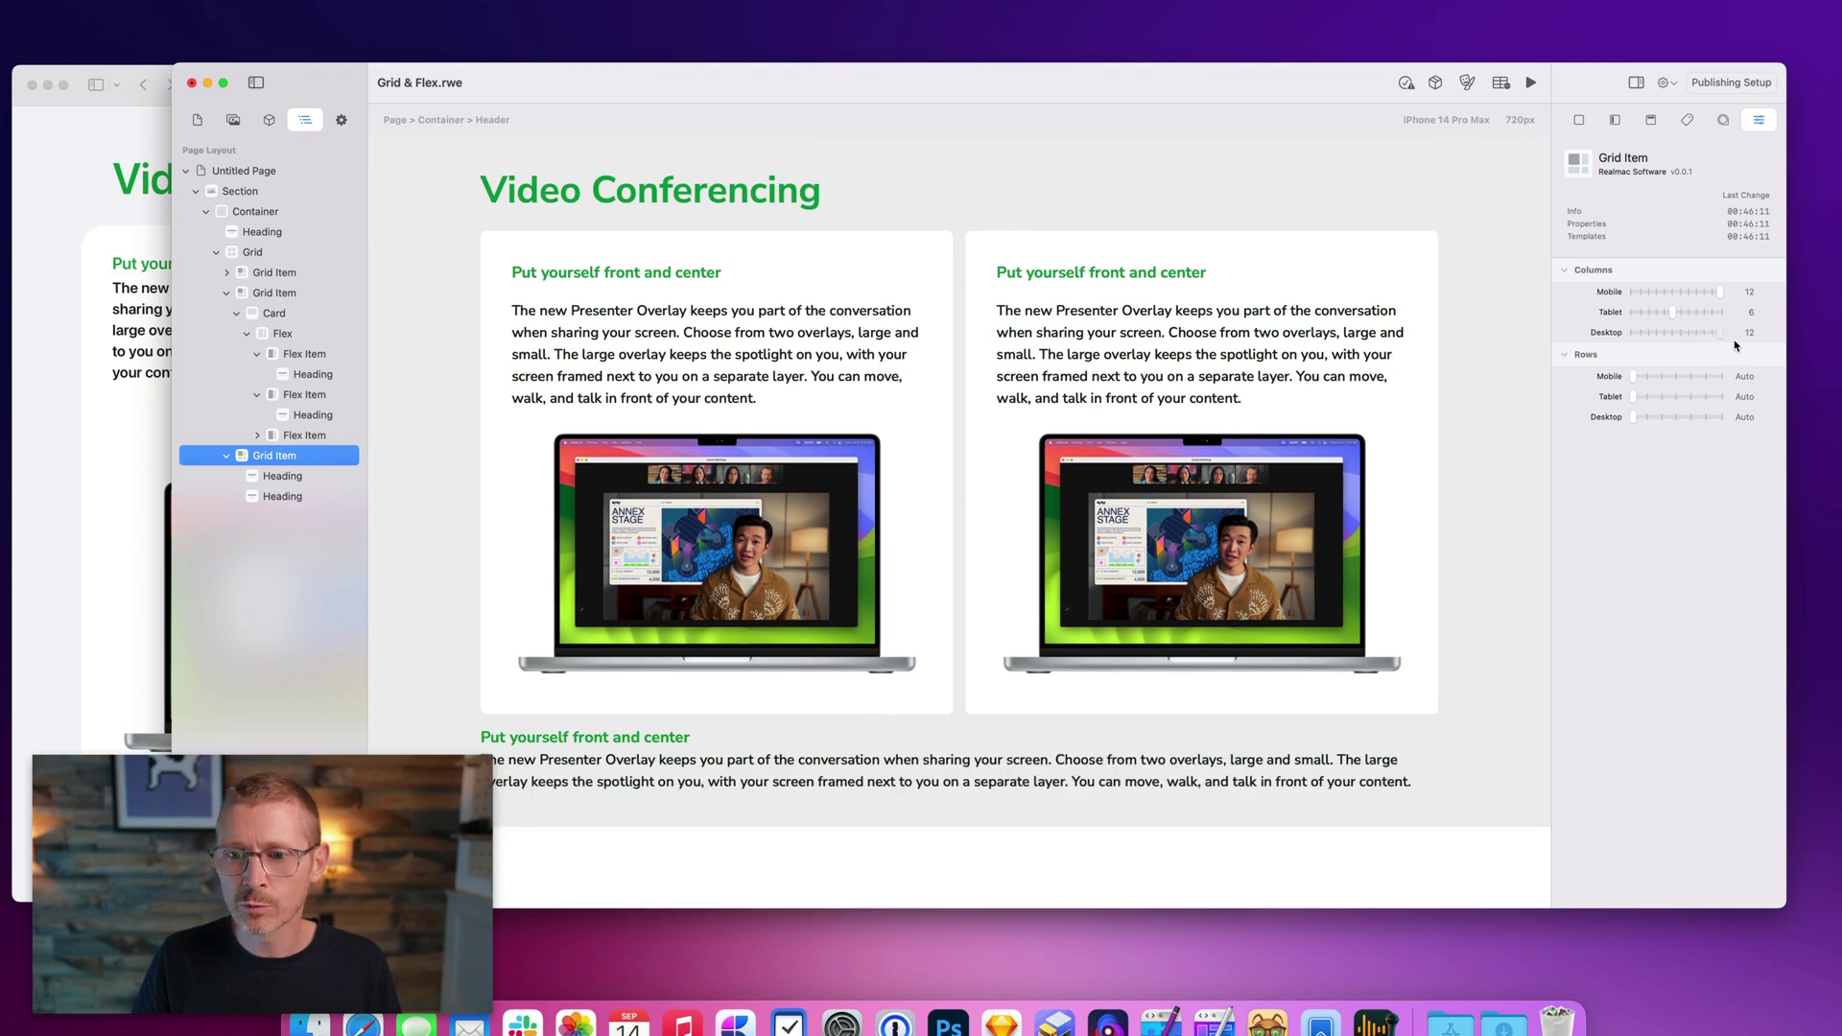
Add a Card element above the headings in the third grid item and make its normal and hover background colors White.
click(270, 120)
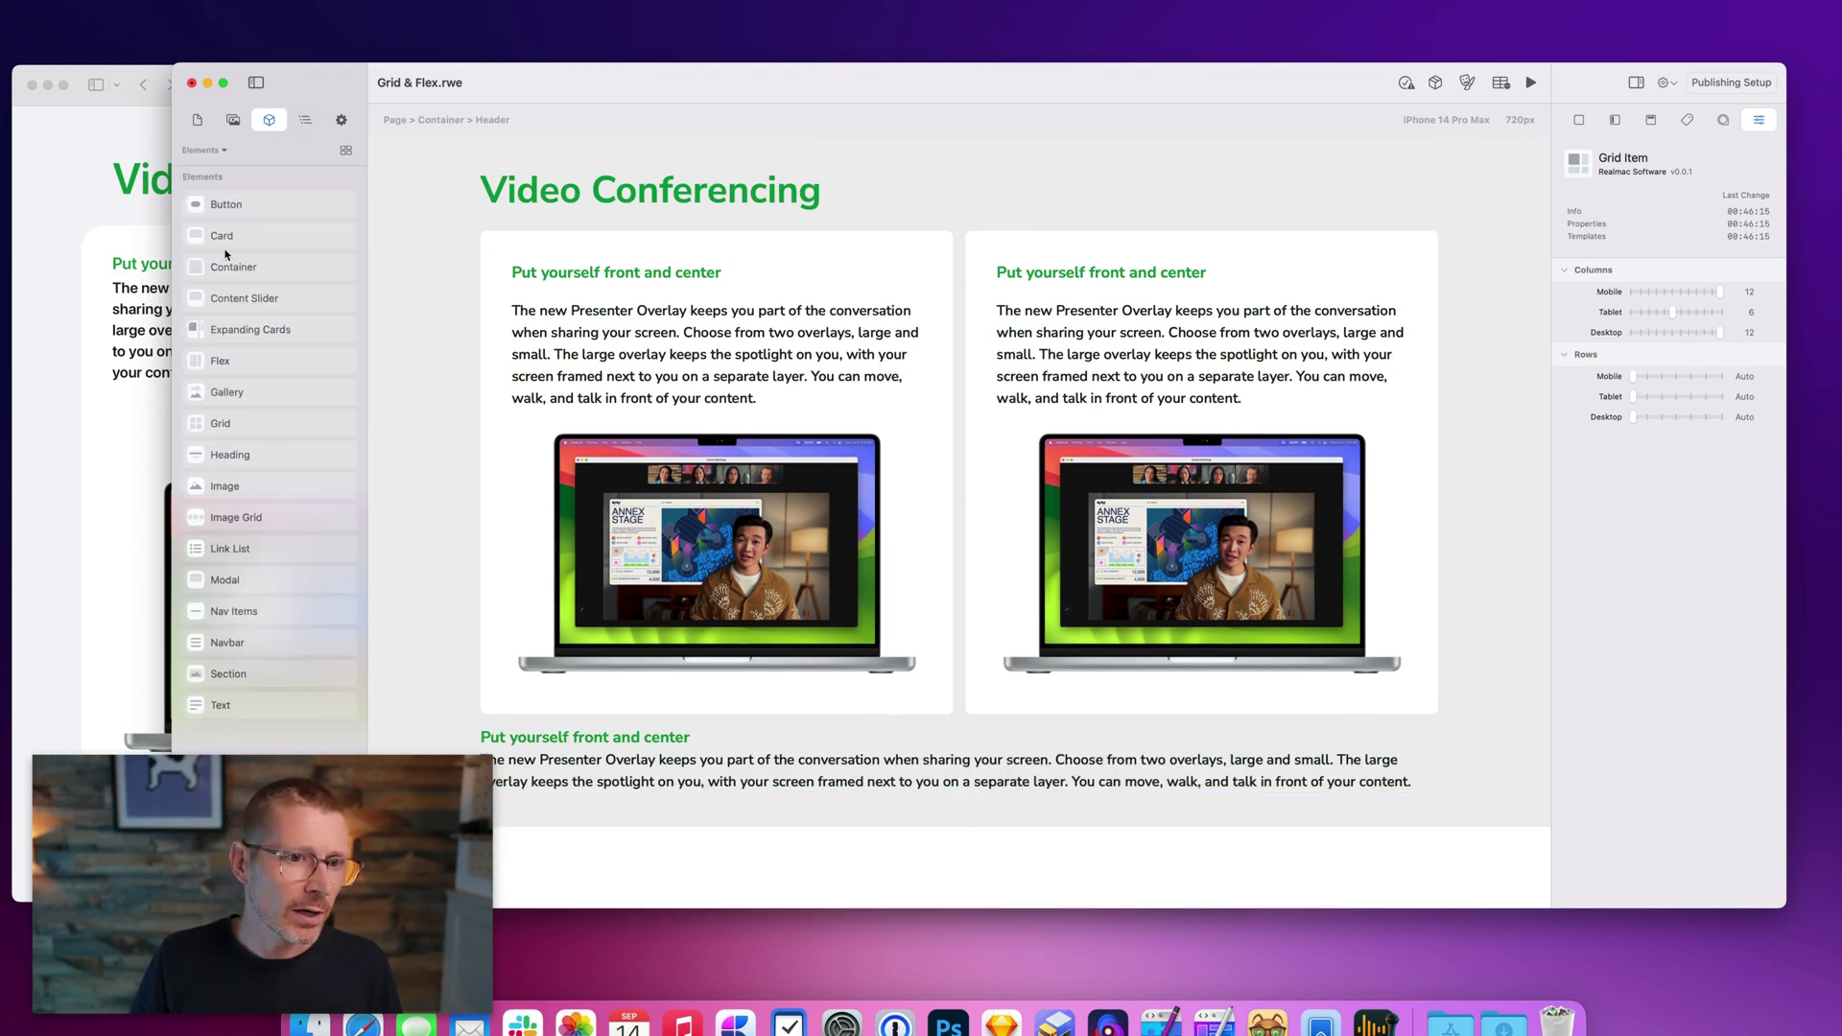
drag(226, 251, 487, 740)
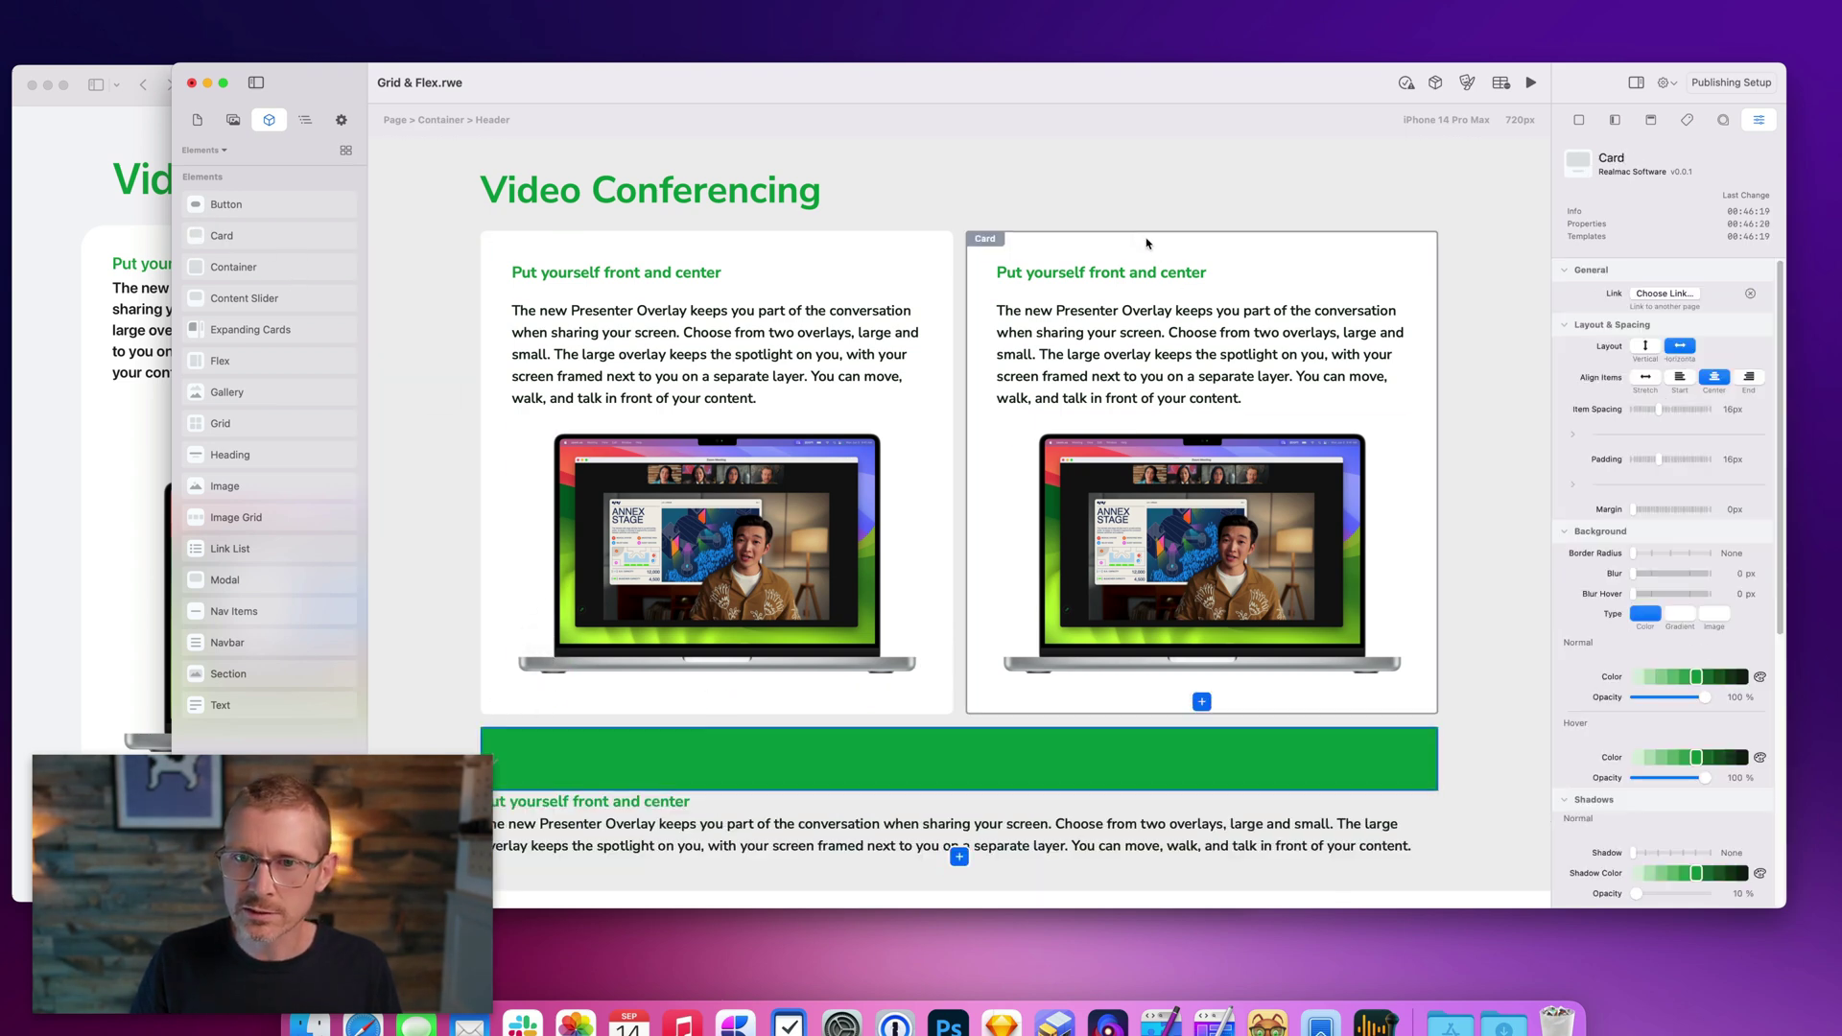
click(1760, 678)
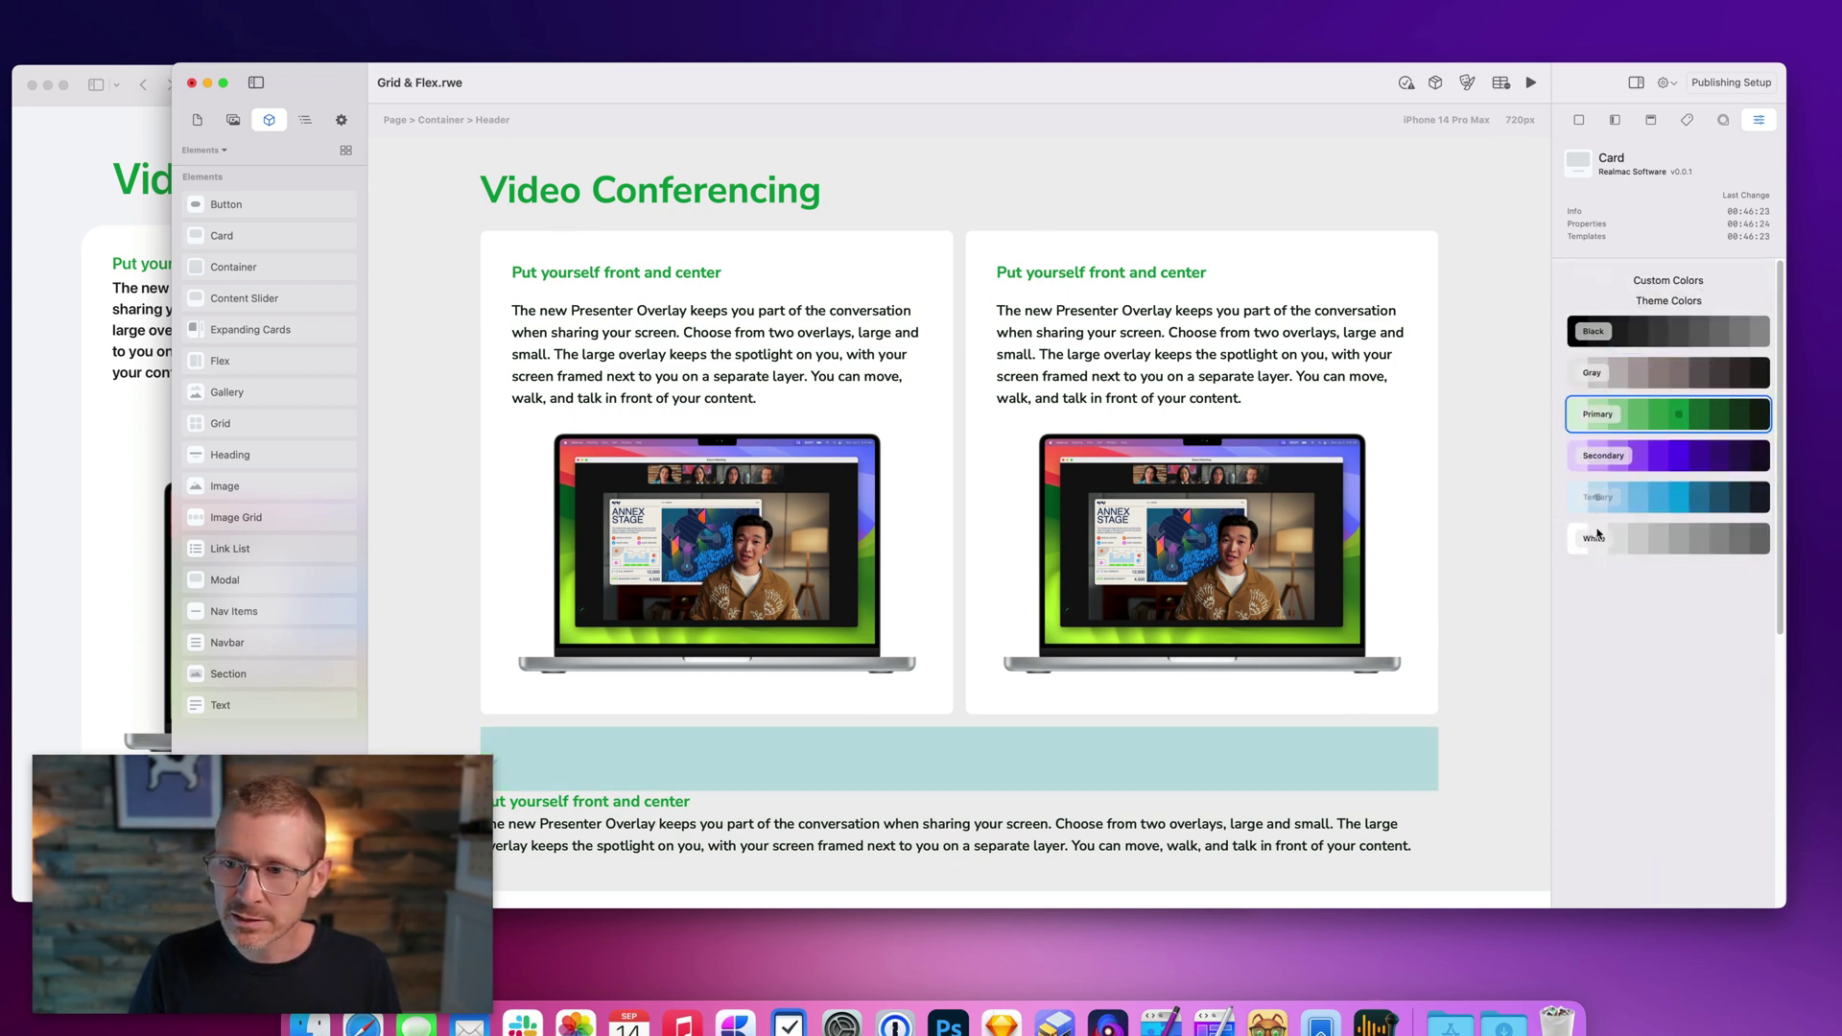
click(1597, 535)
click(1760, 758)
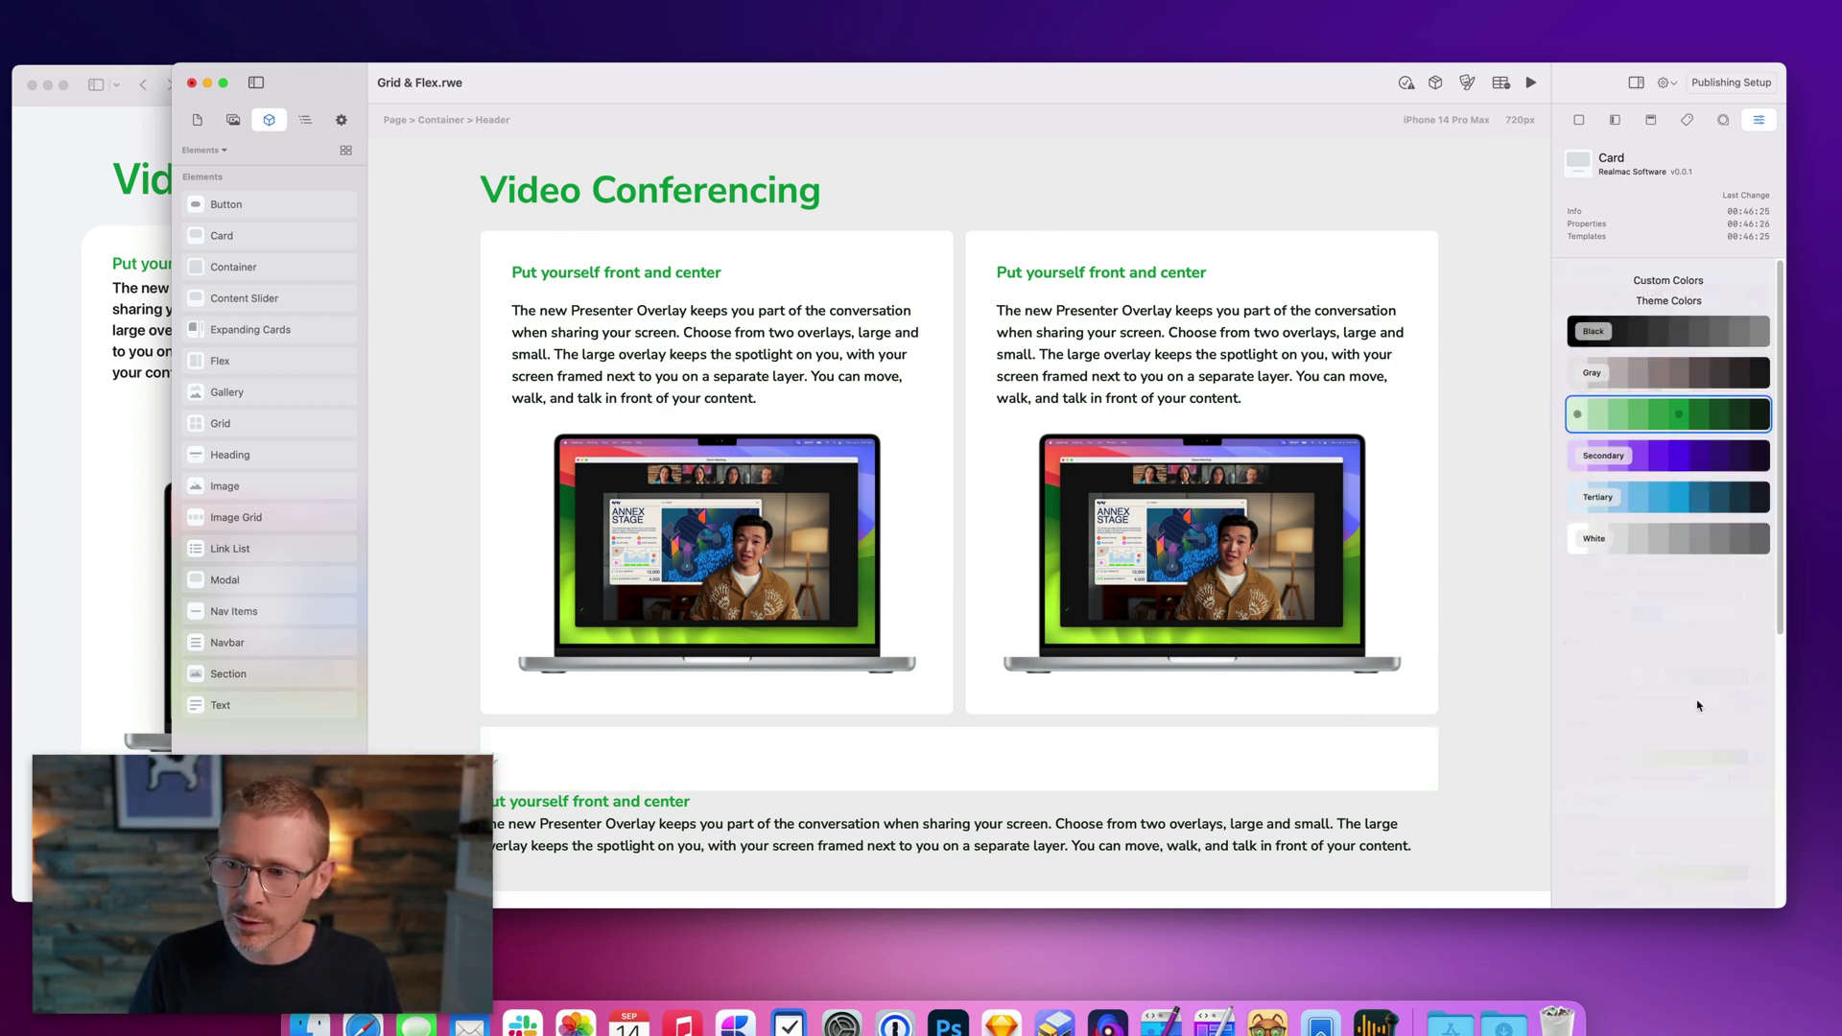
click(1597, 536)
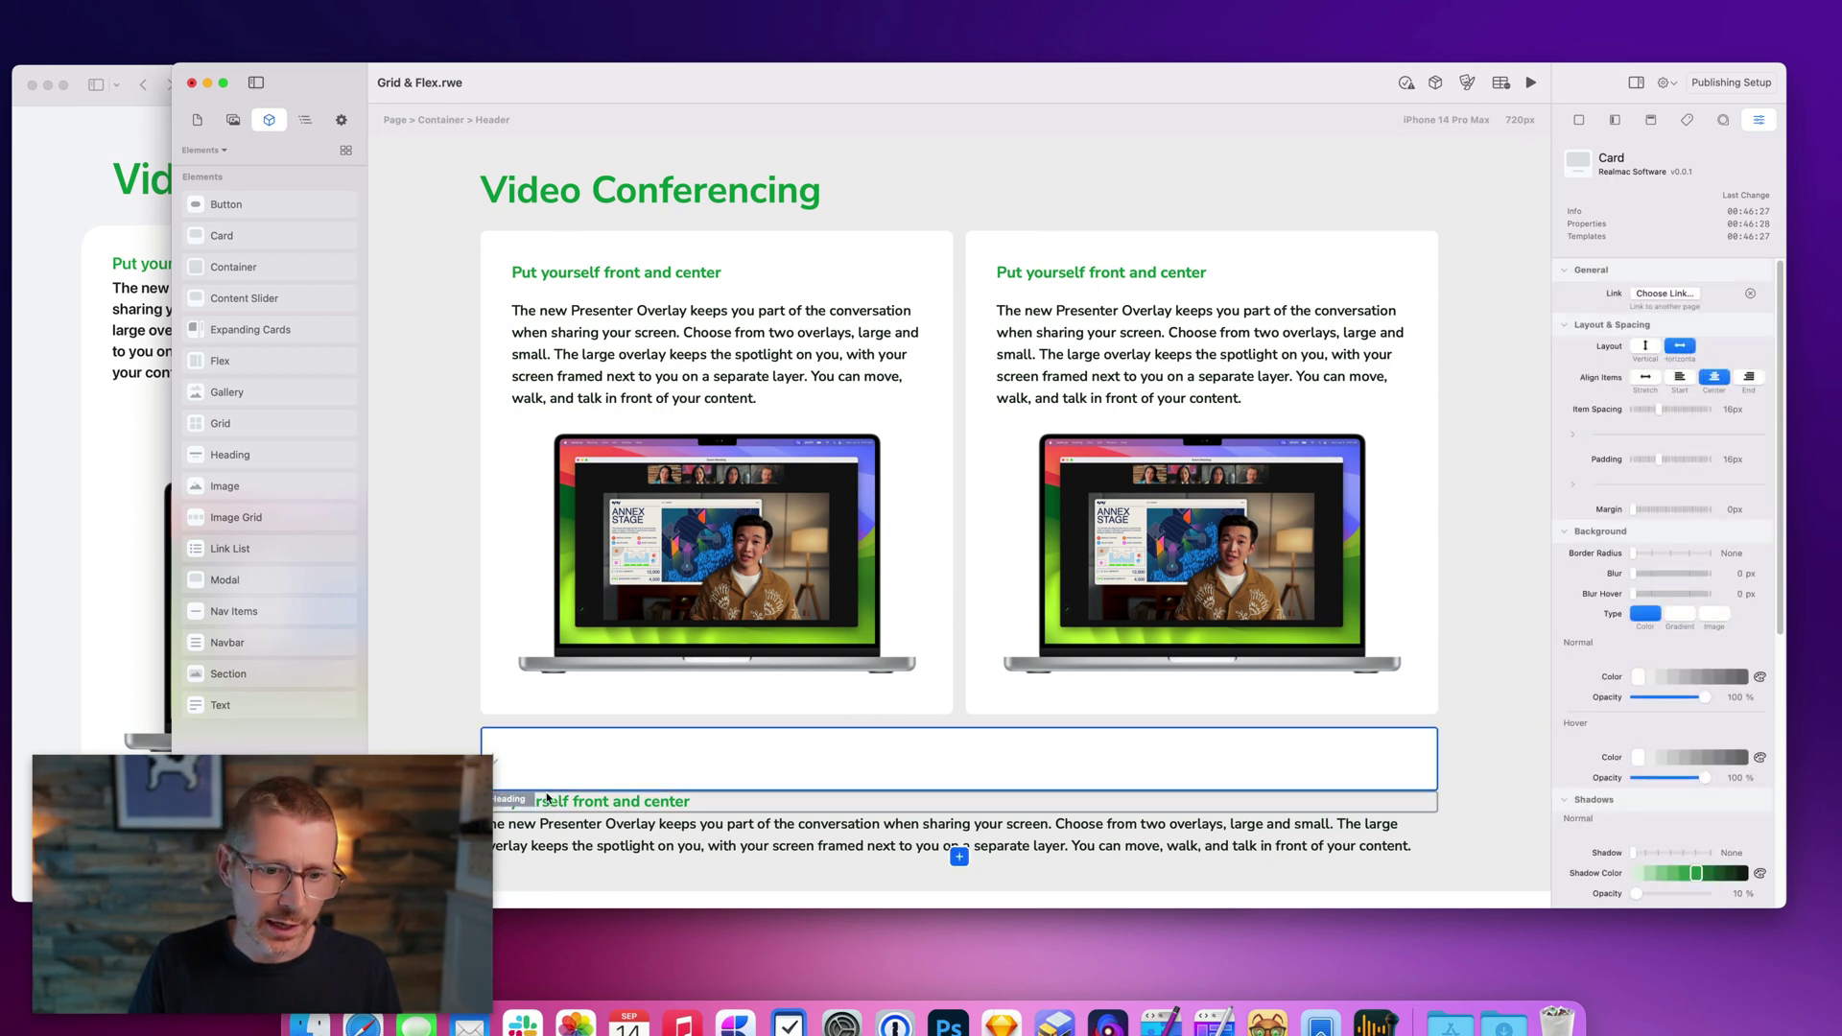
Move the third grid item's title and description headings inside its new card.
click(549, 800)
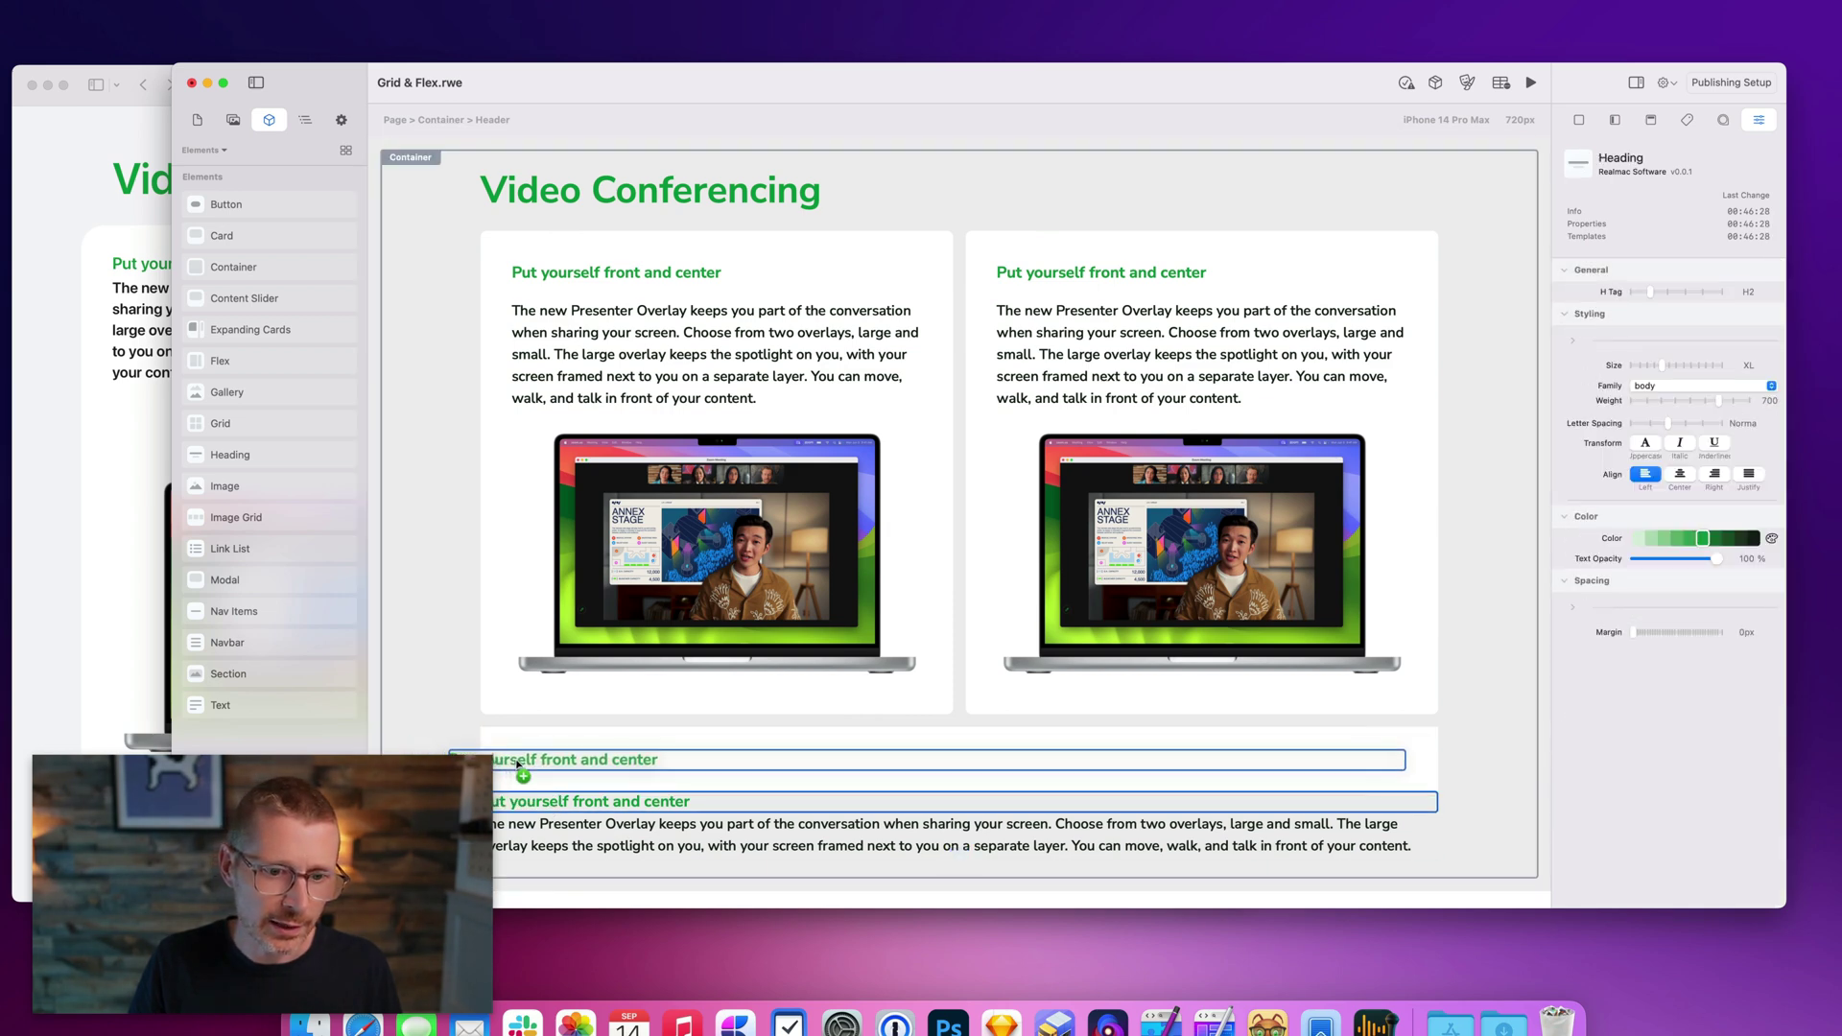
click(306, 120)
shift+click(282, 516)
drag(282, 516, 286, 477)
Give the third grid item's card a vertical layout, a Large border radius, and 30% normal and hover background opacity.
click(269, 475)
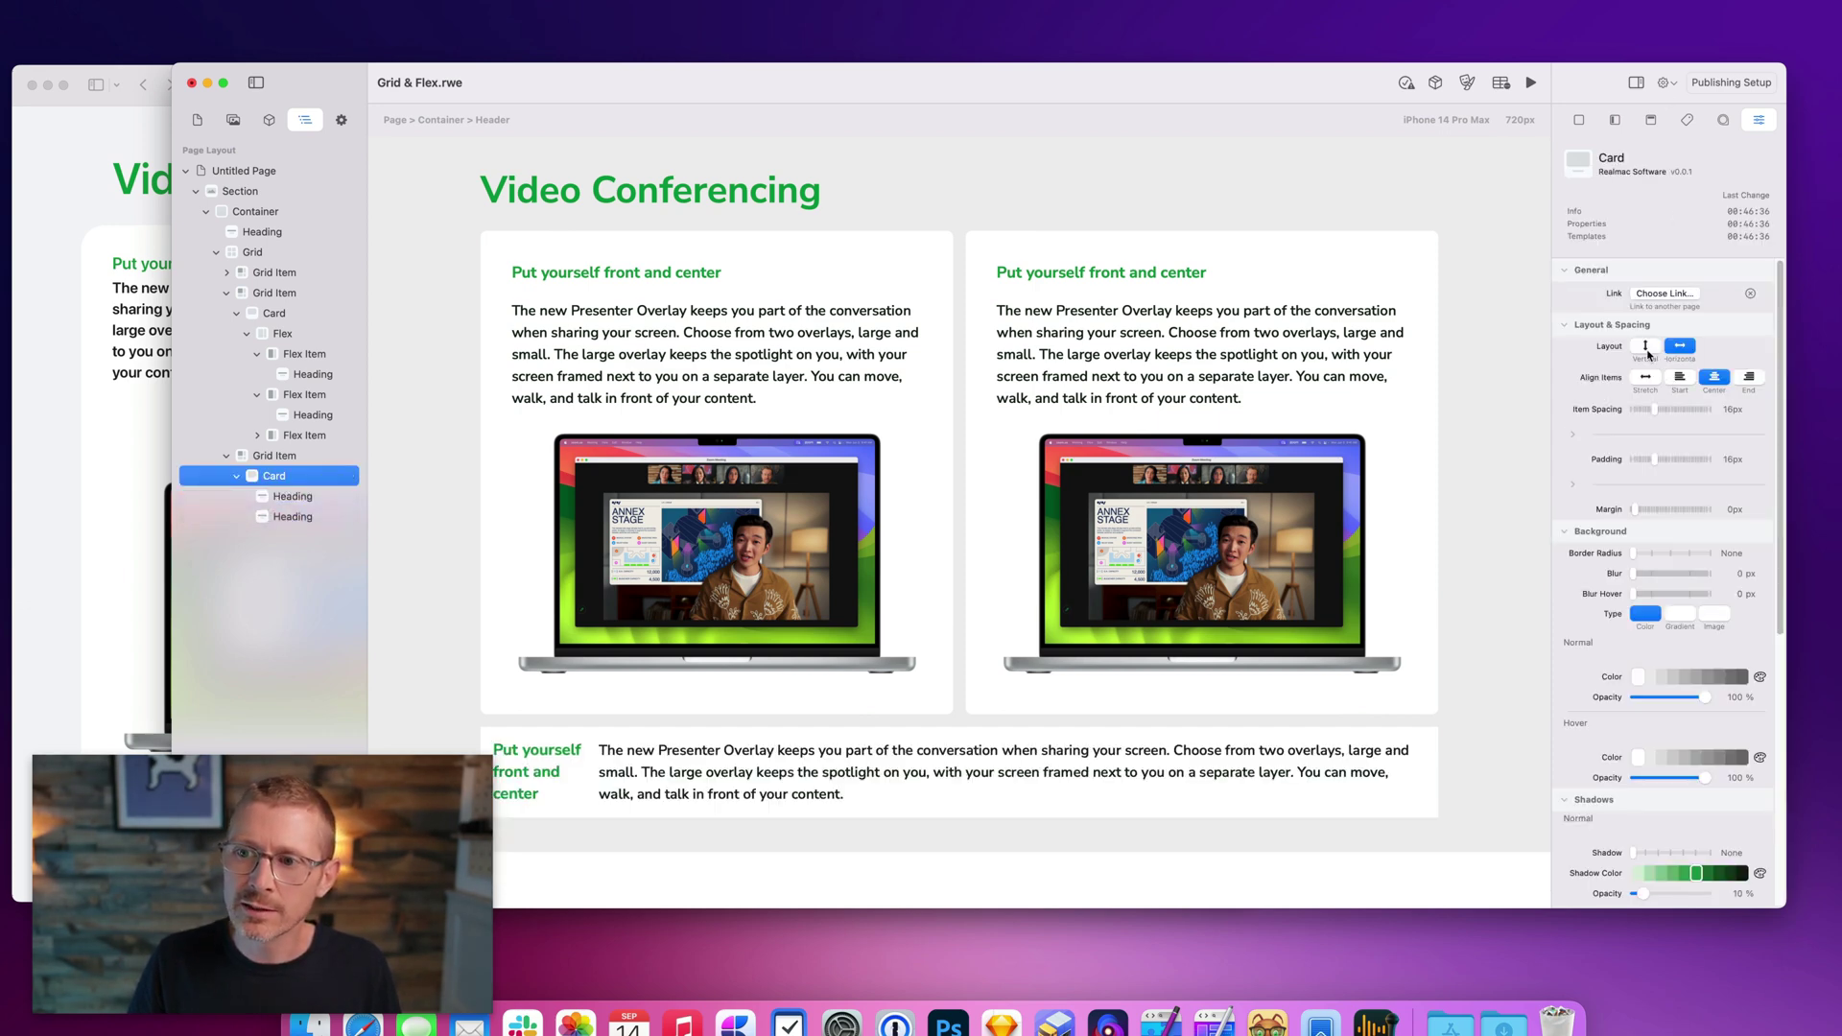
click(1646, 347)
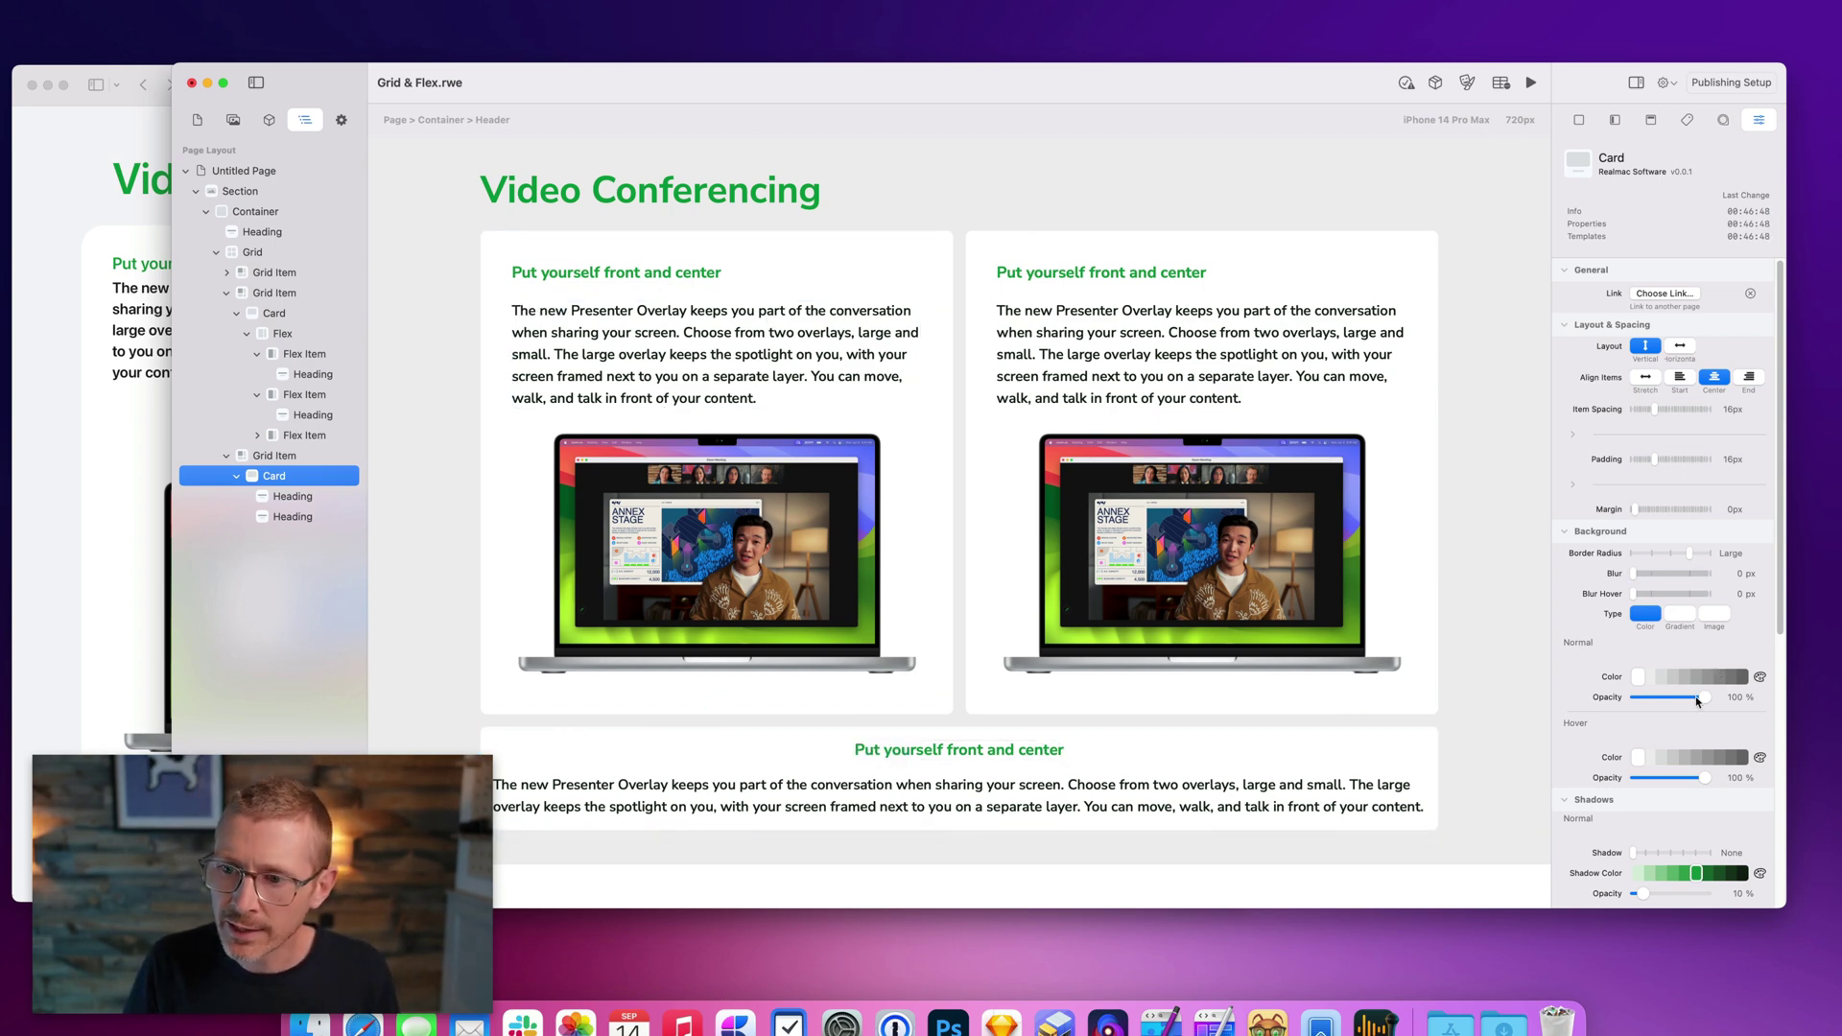
drag(1696, 700, 1676, 703)
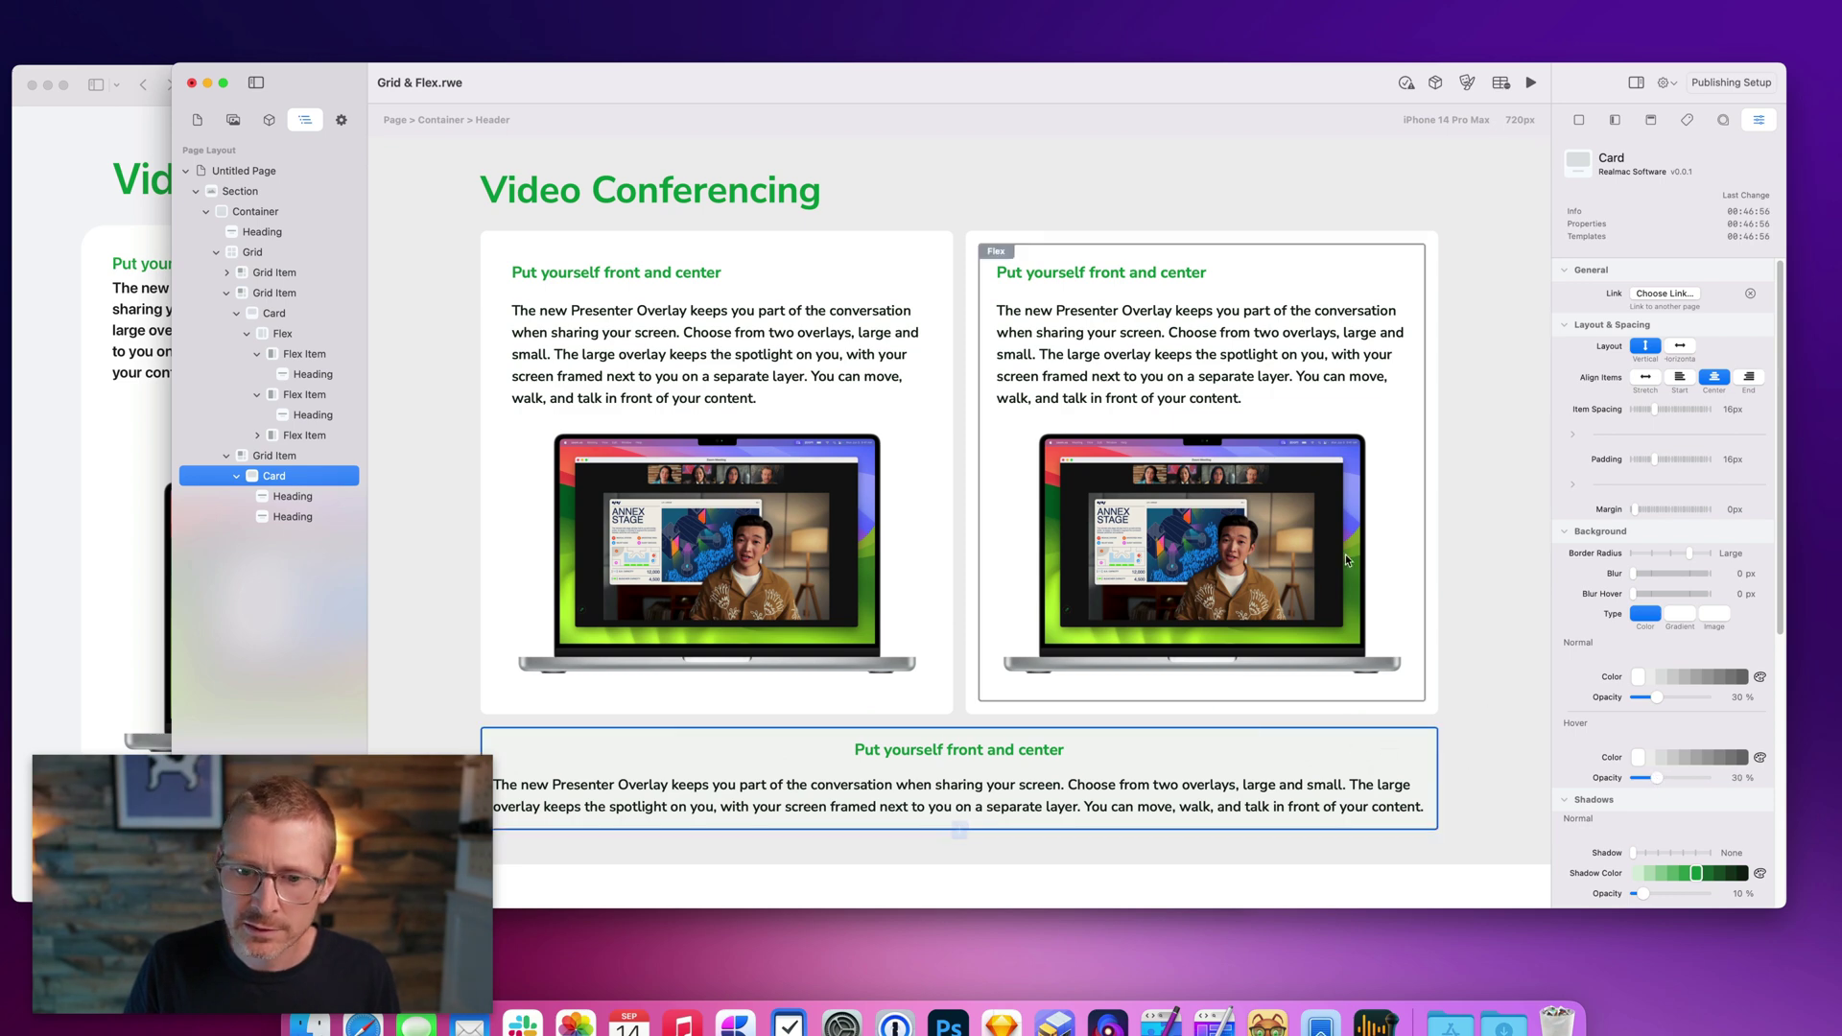
Set background.jpg from the project resources as the Section's background image.
click(416, 152)
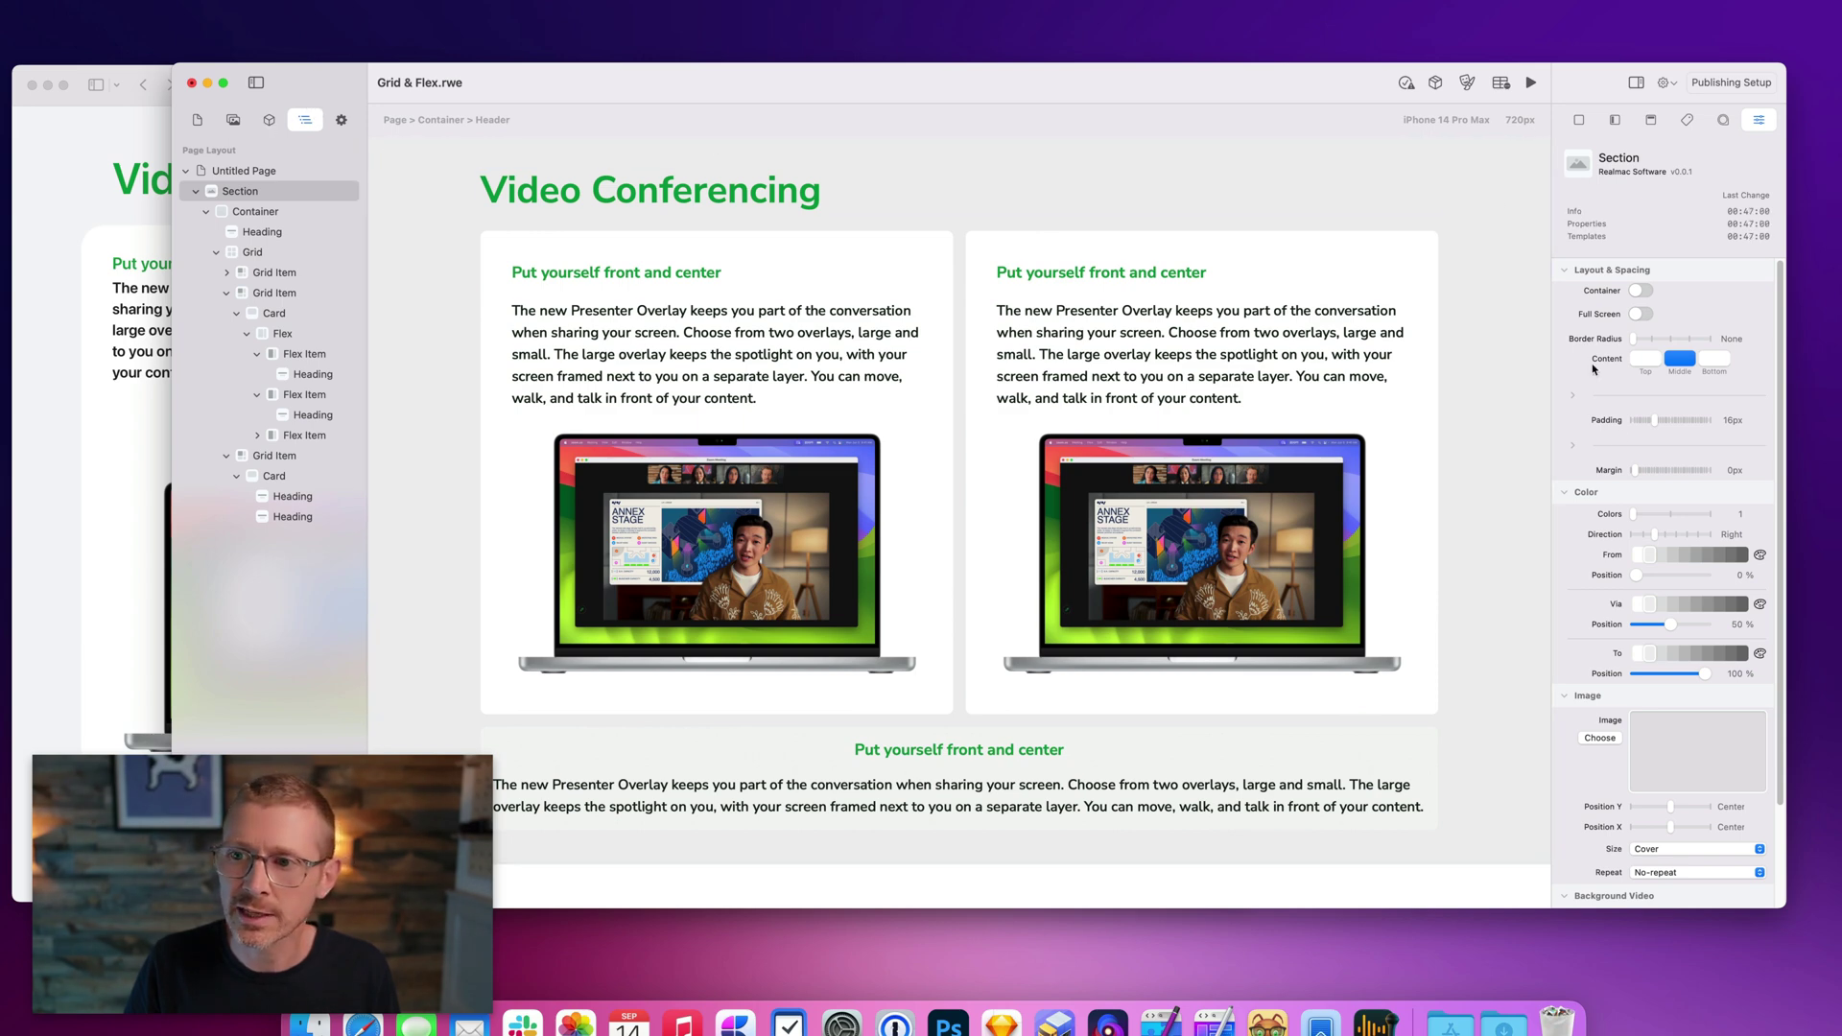
click(233, 121)
drag(236, 172, 1707, 748)
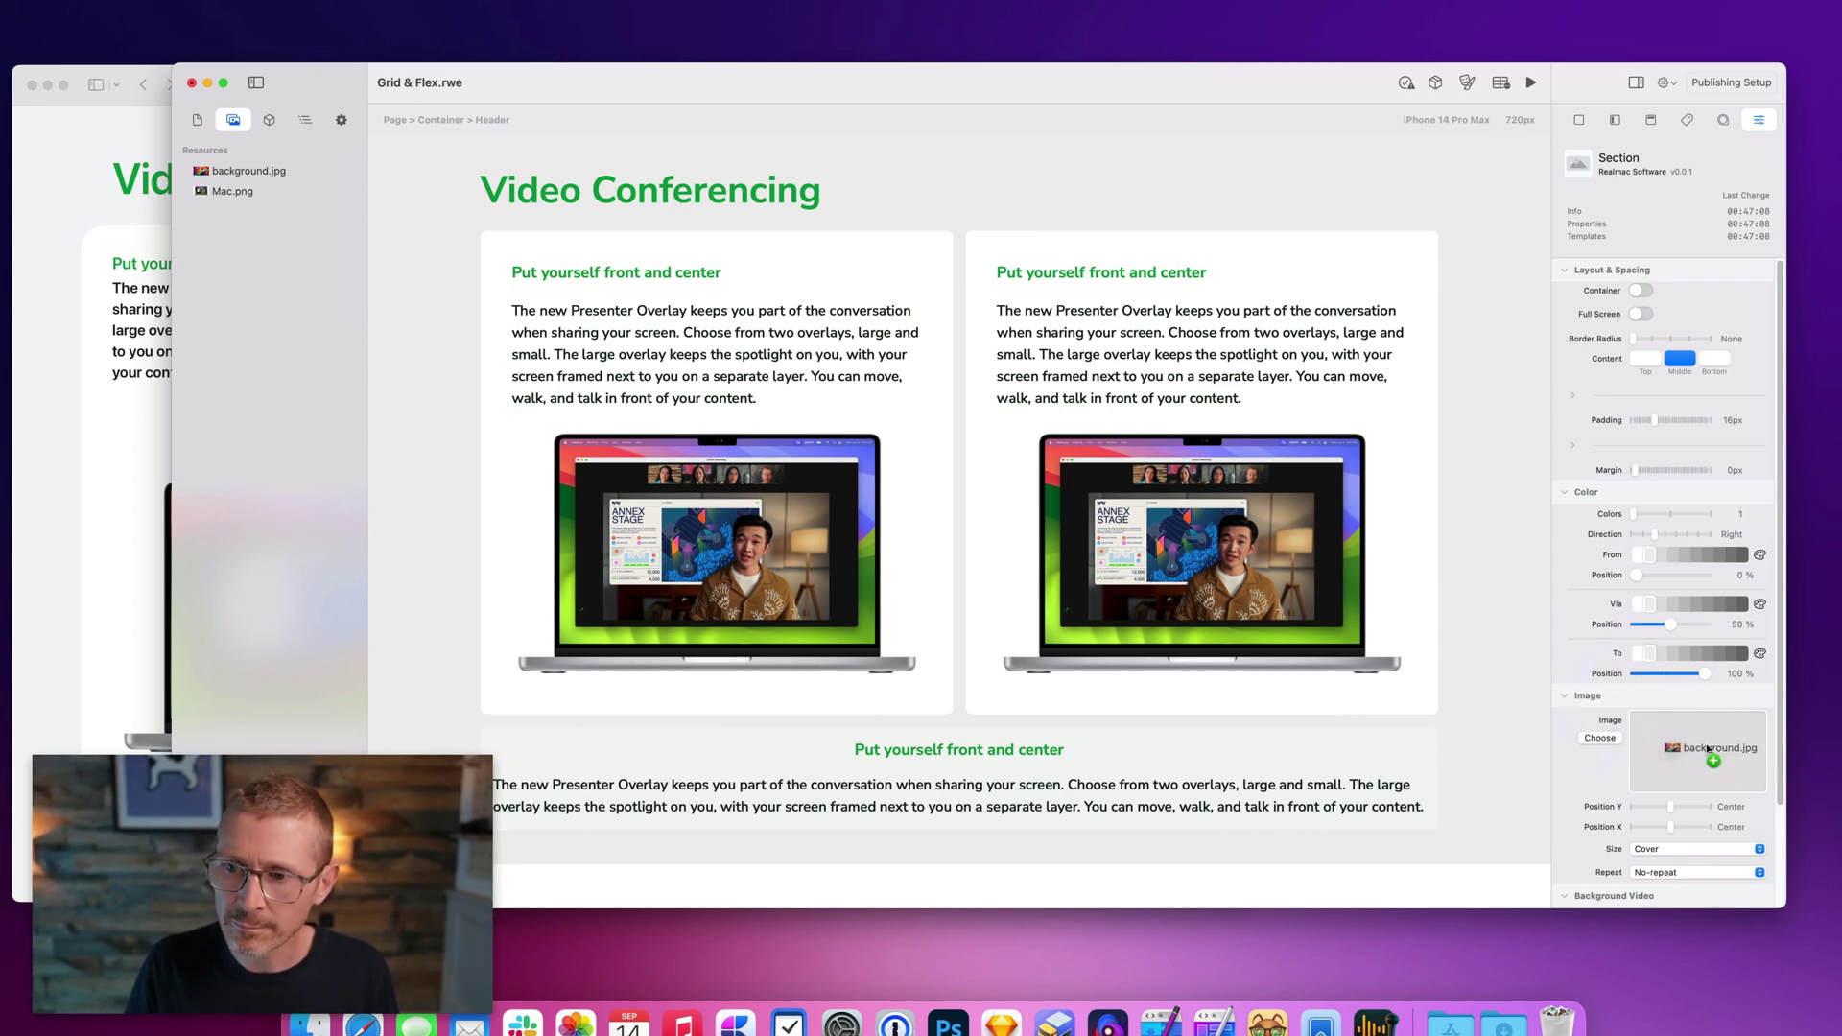
drag(1705, 743, 1706, 743)
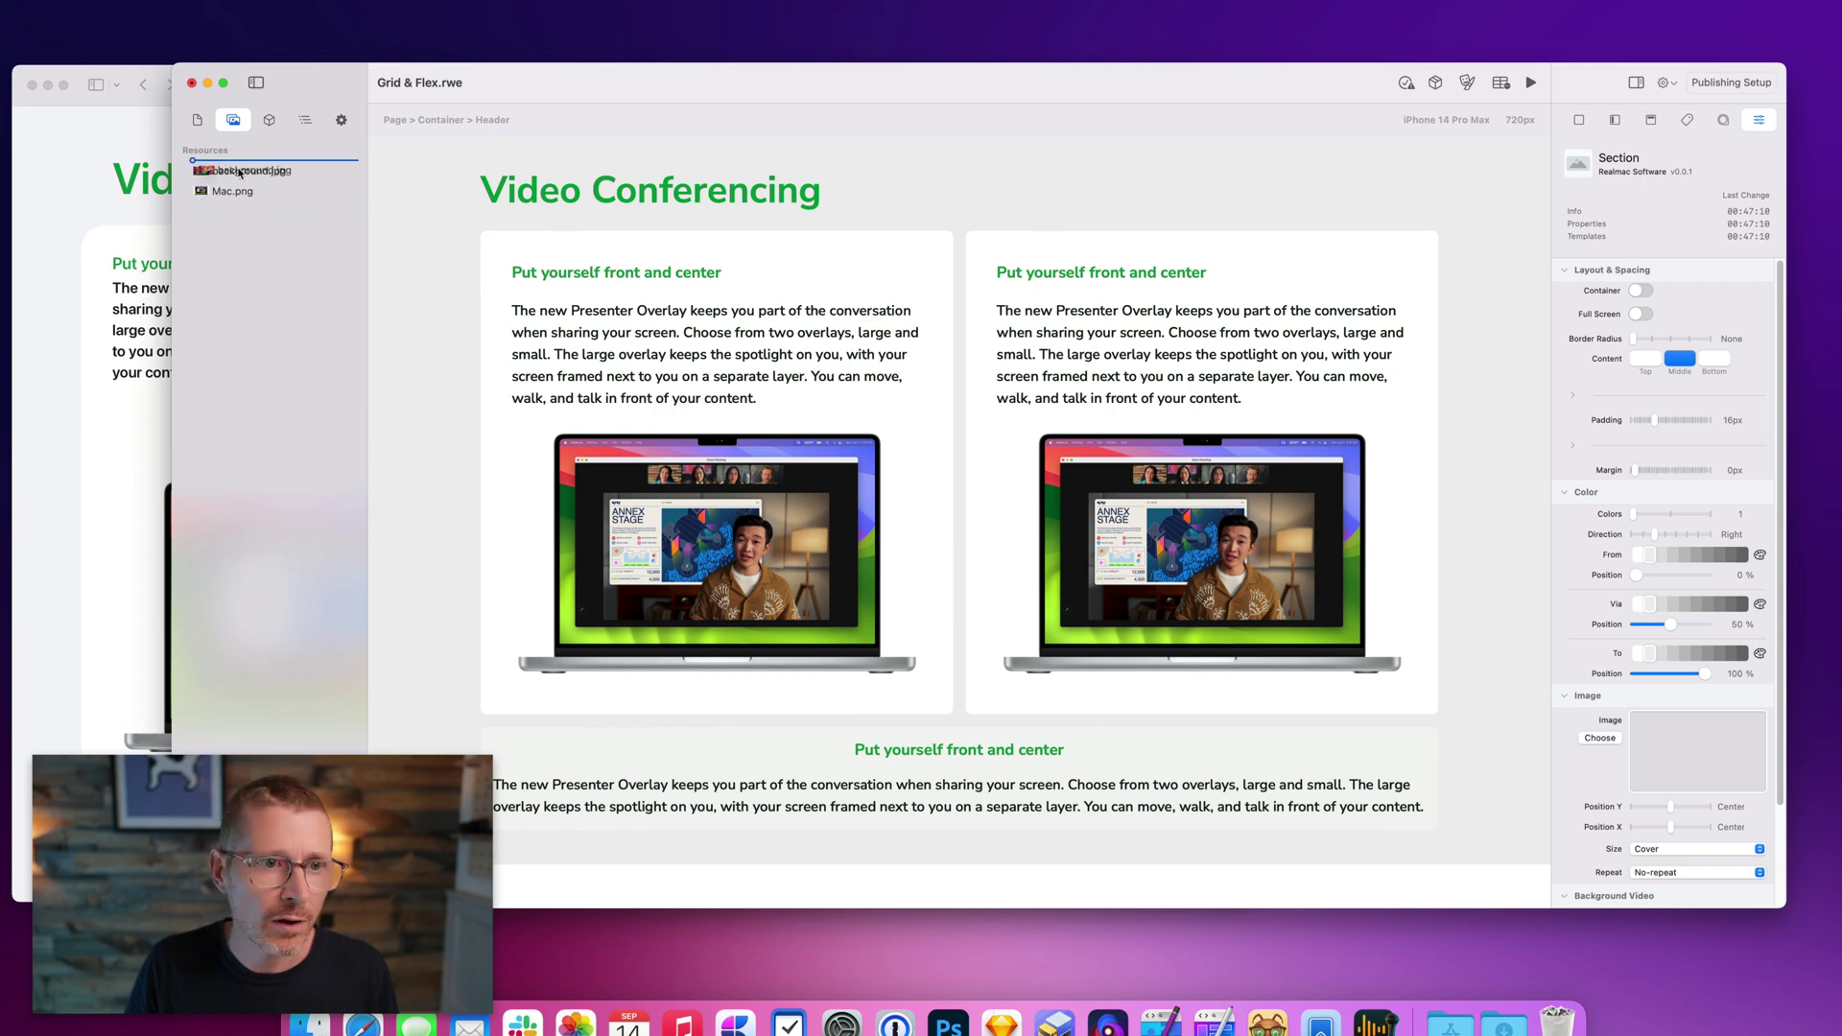
click(269, 120)
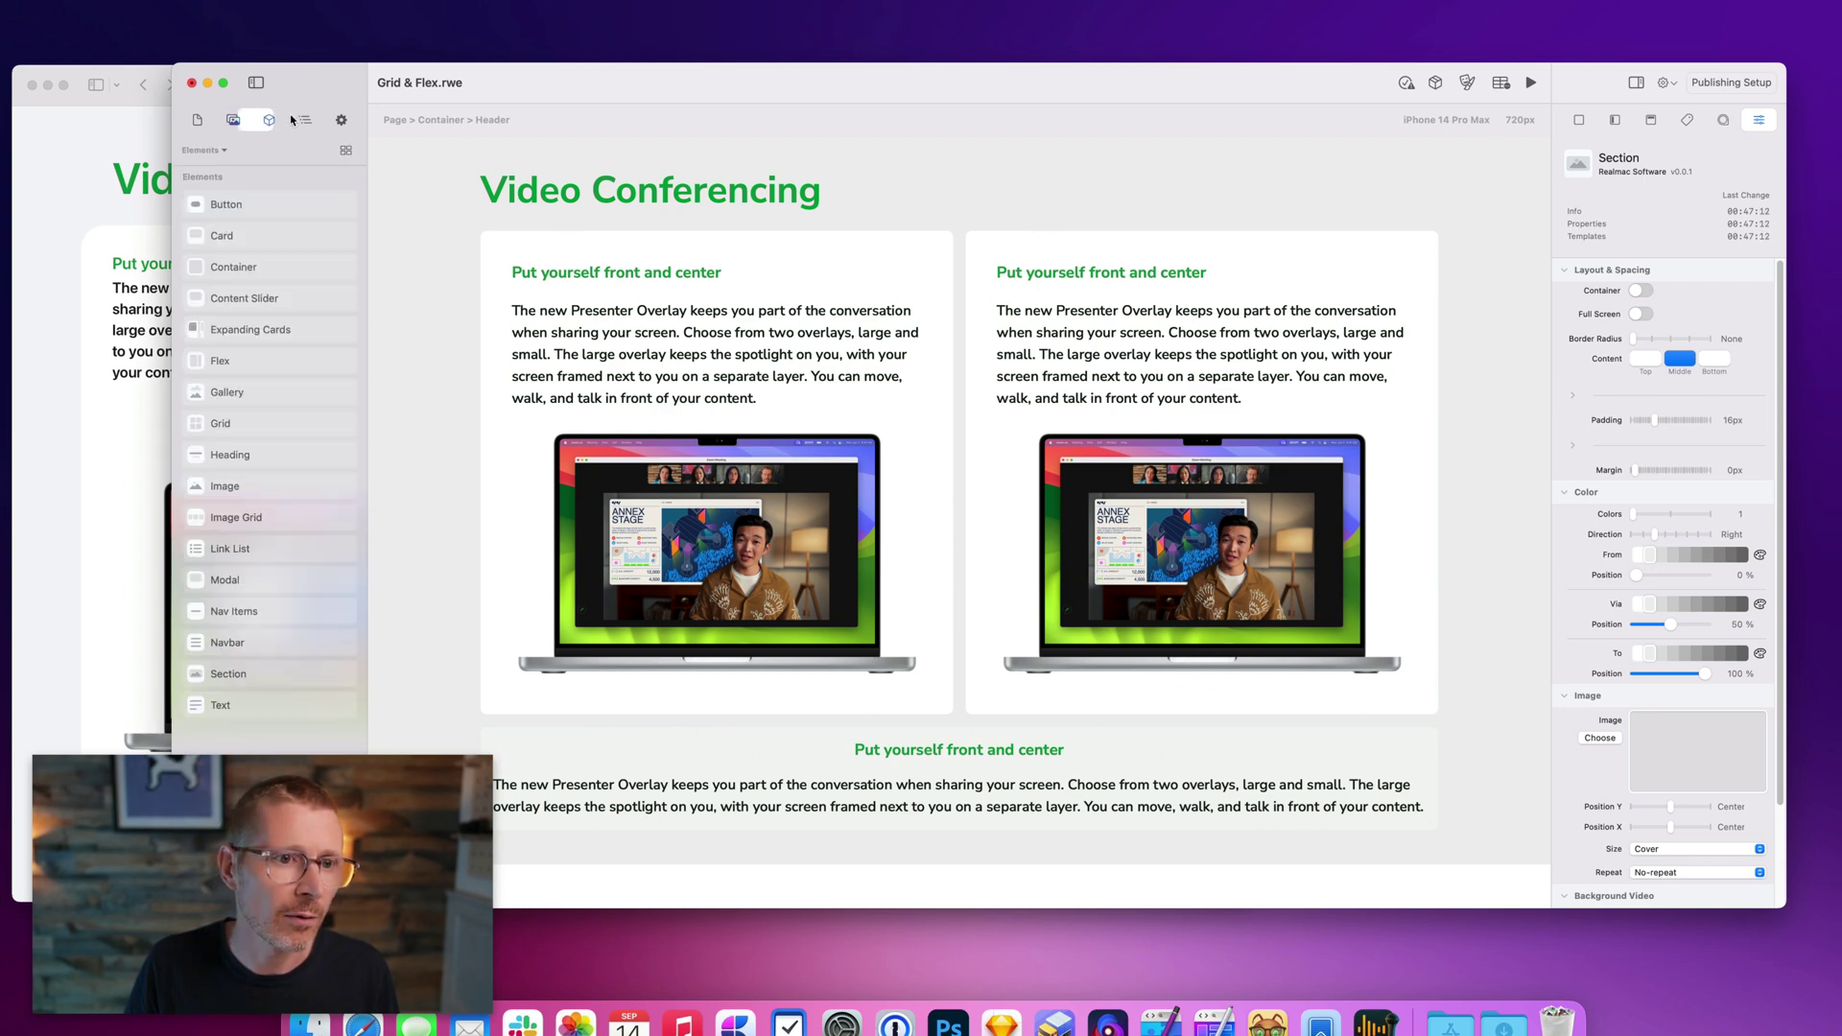
click(305, 120)
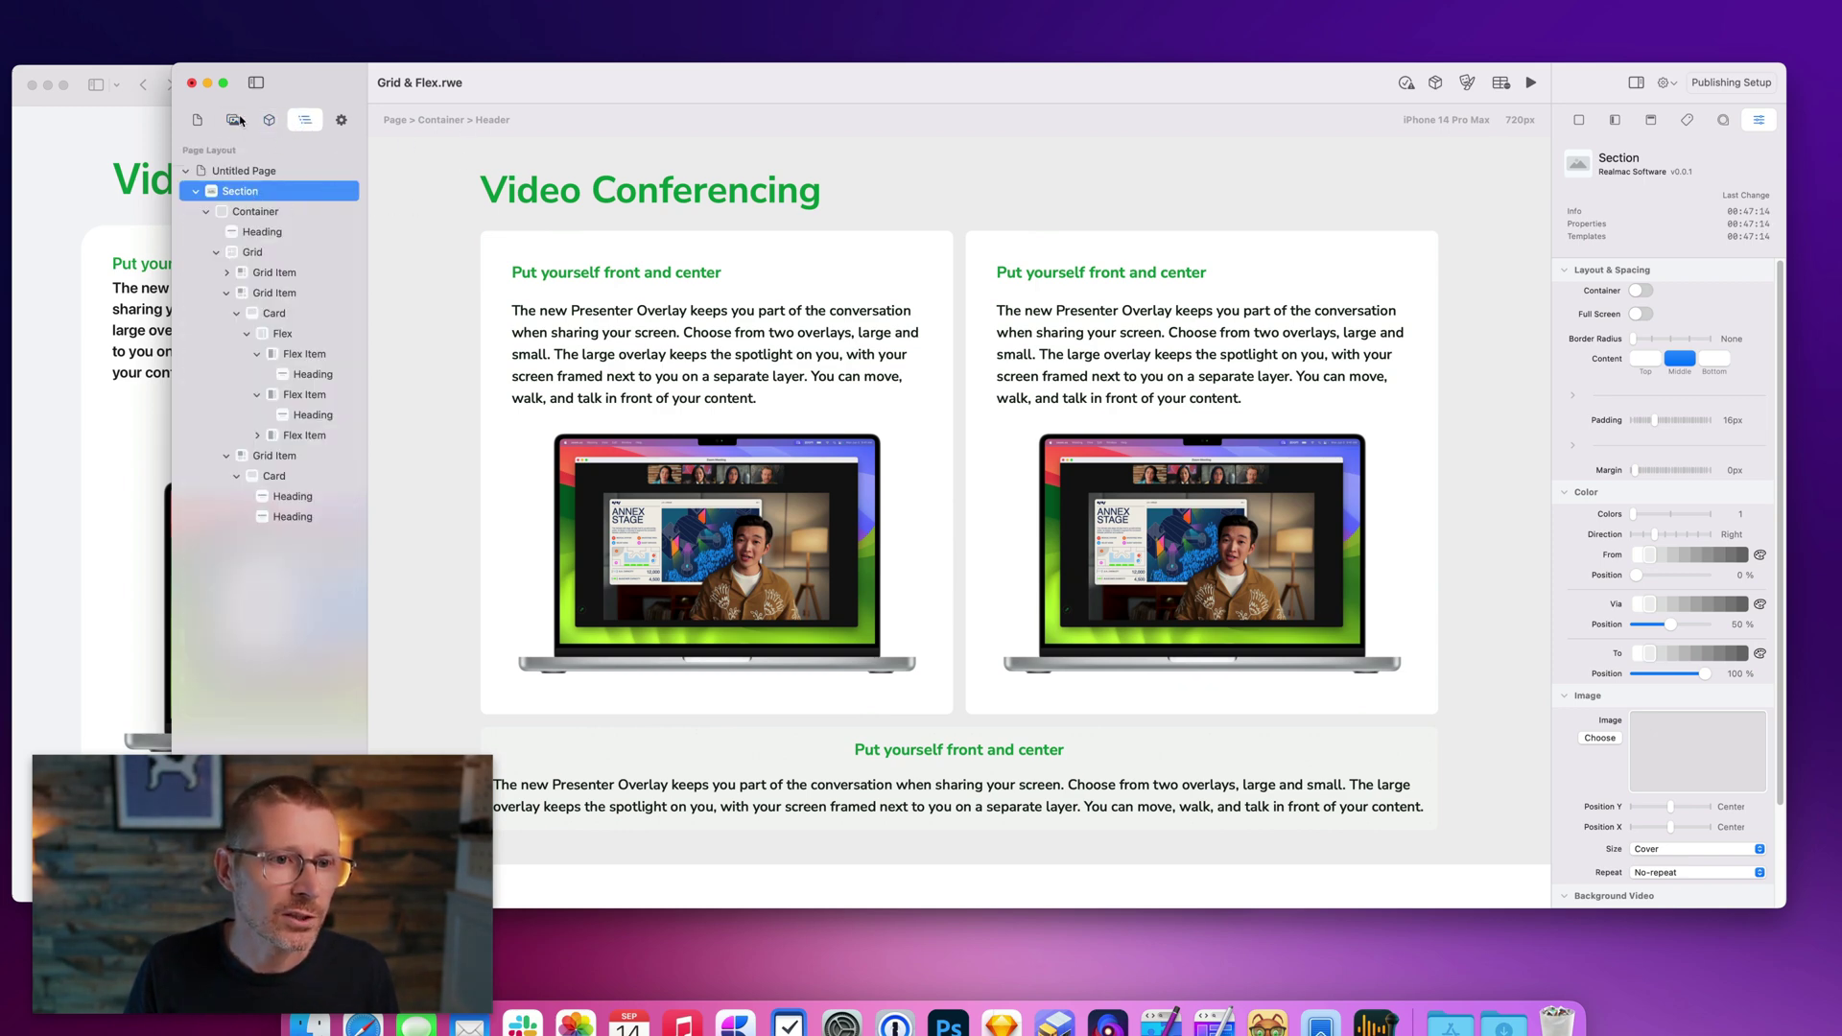
key(super+3)
key(super+2)
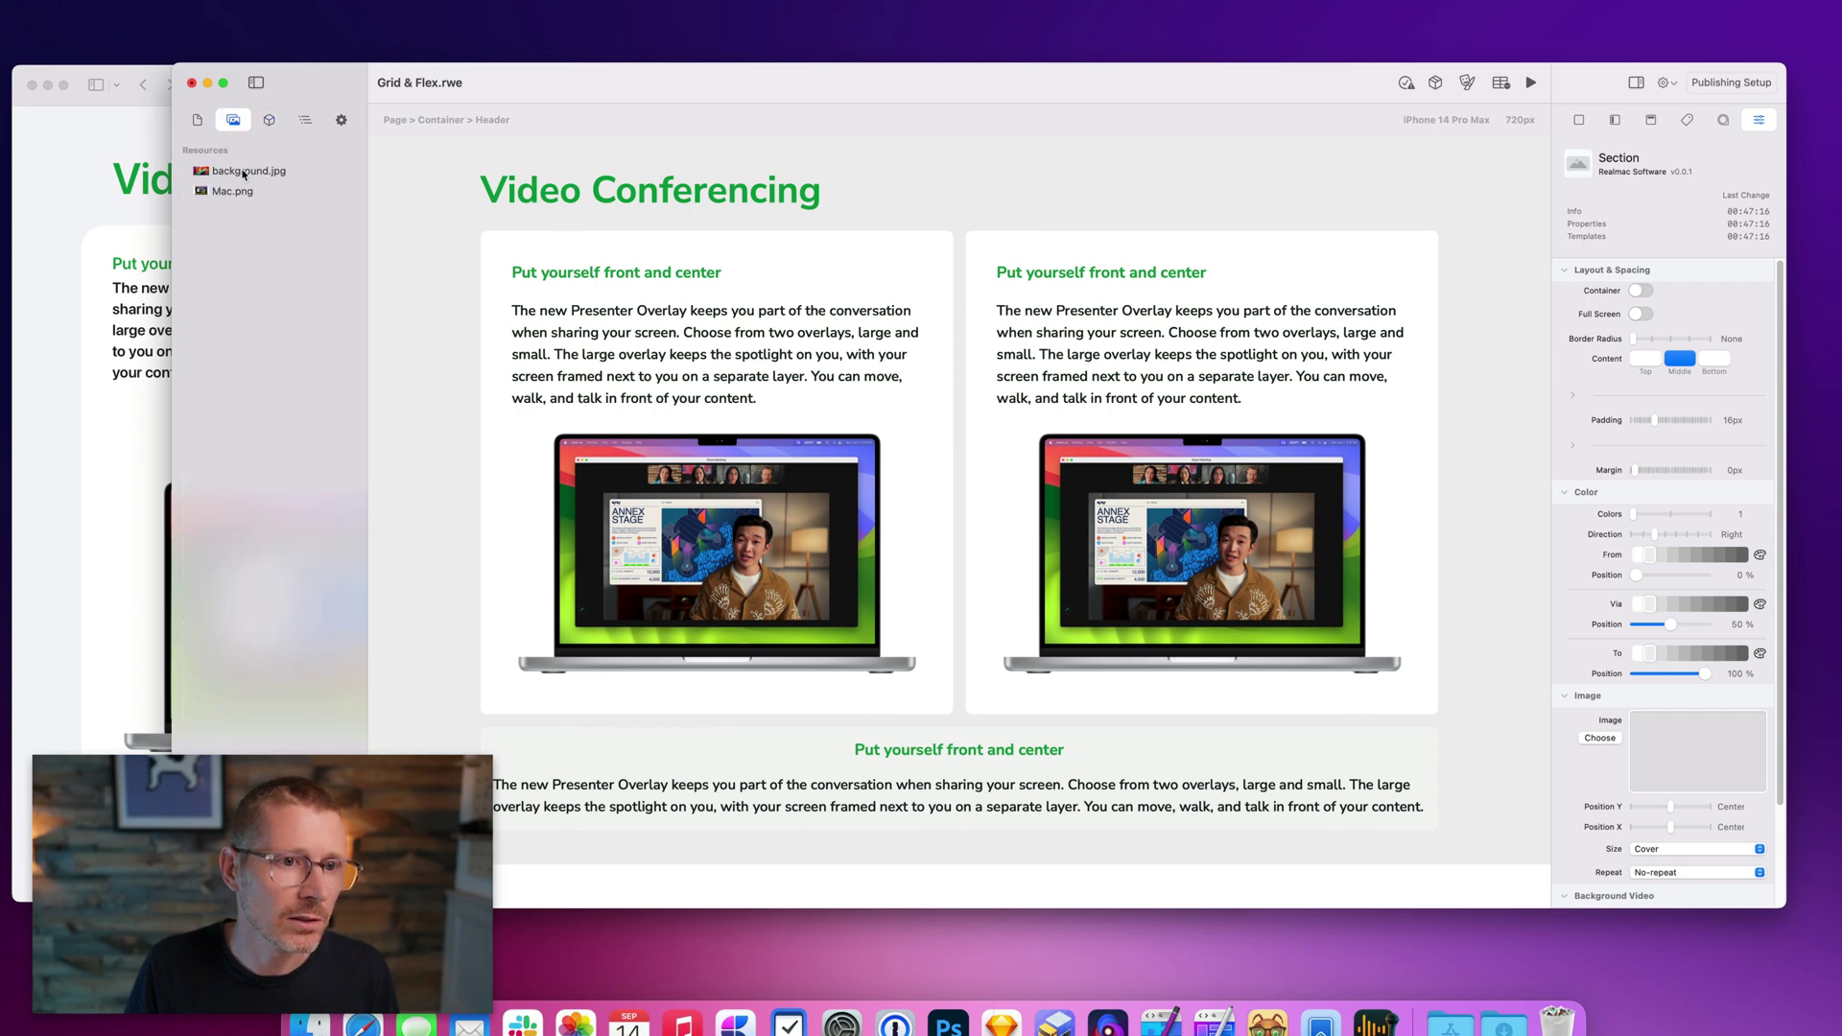
drag(243, 173, 1694, 763)
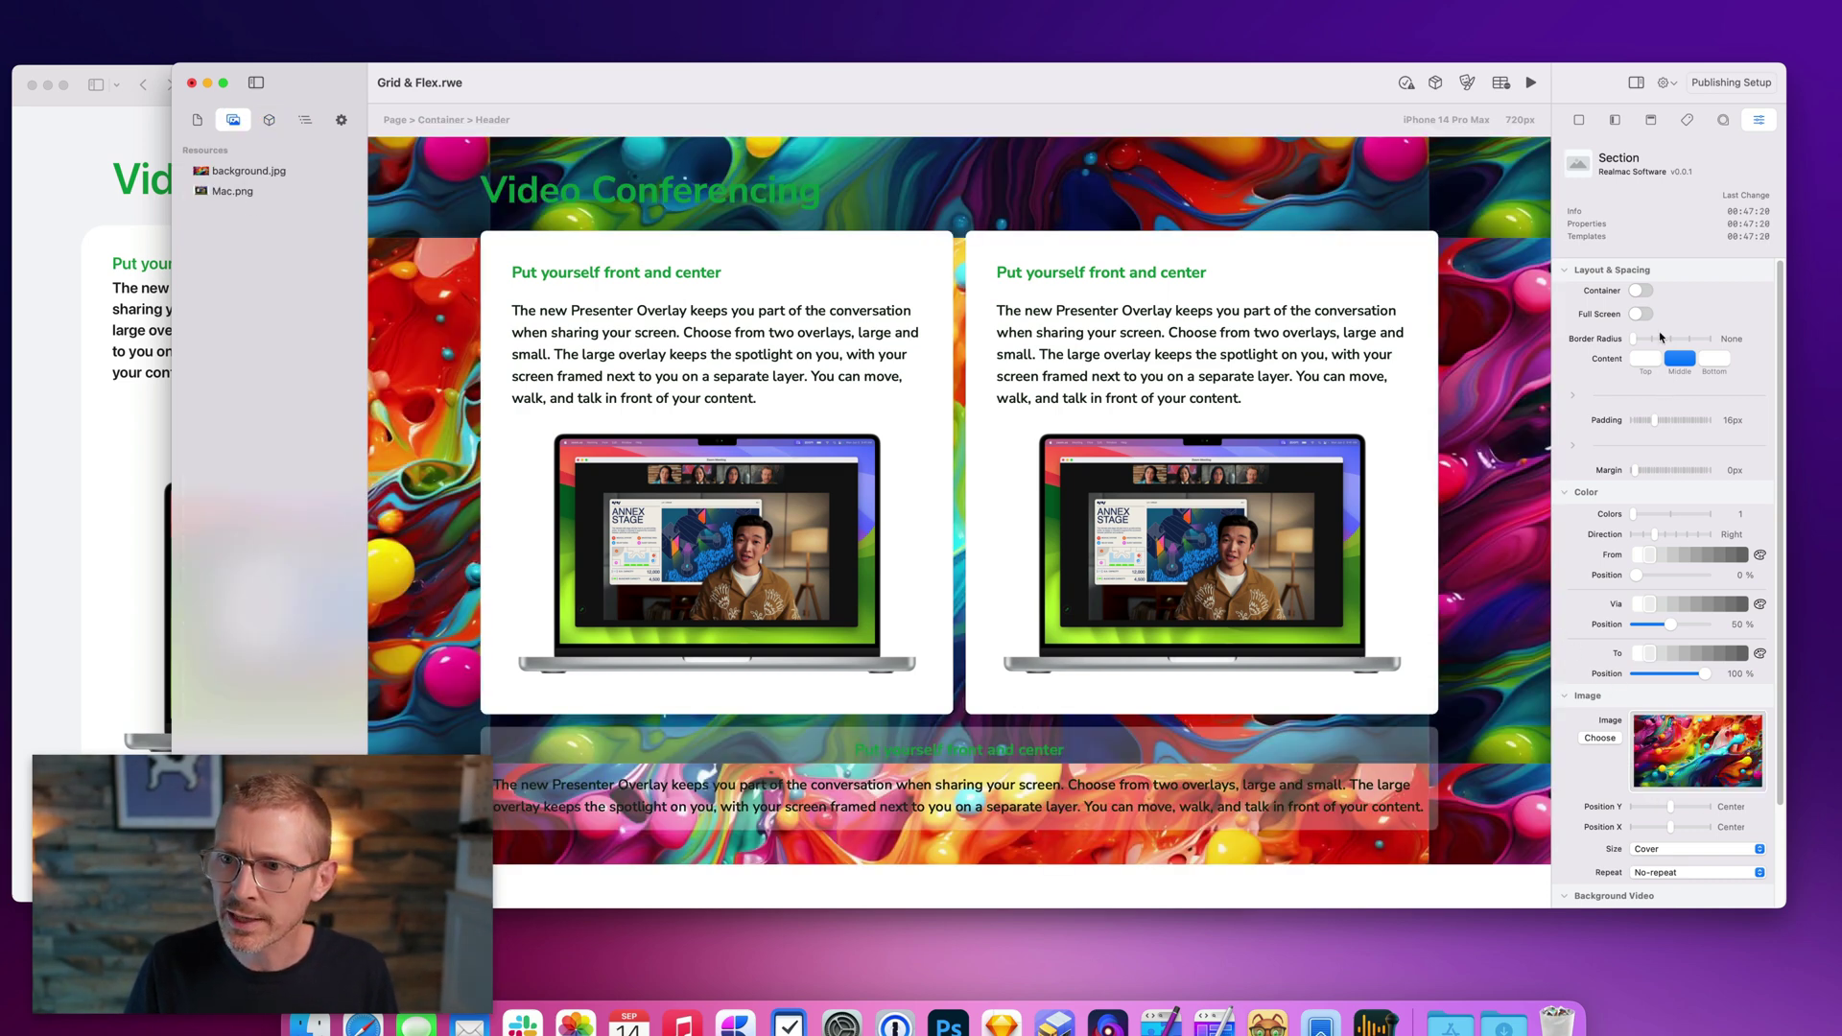
Switch the Section's background image size to Contain and back to Cover.
click(1723, 863)
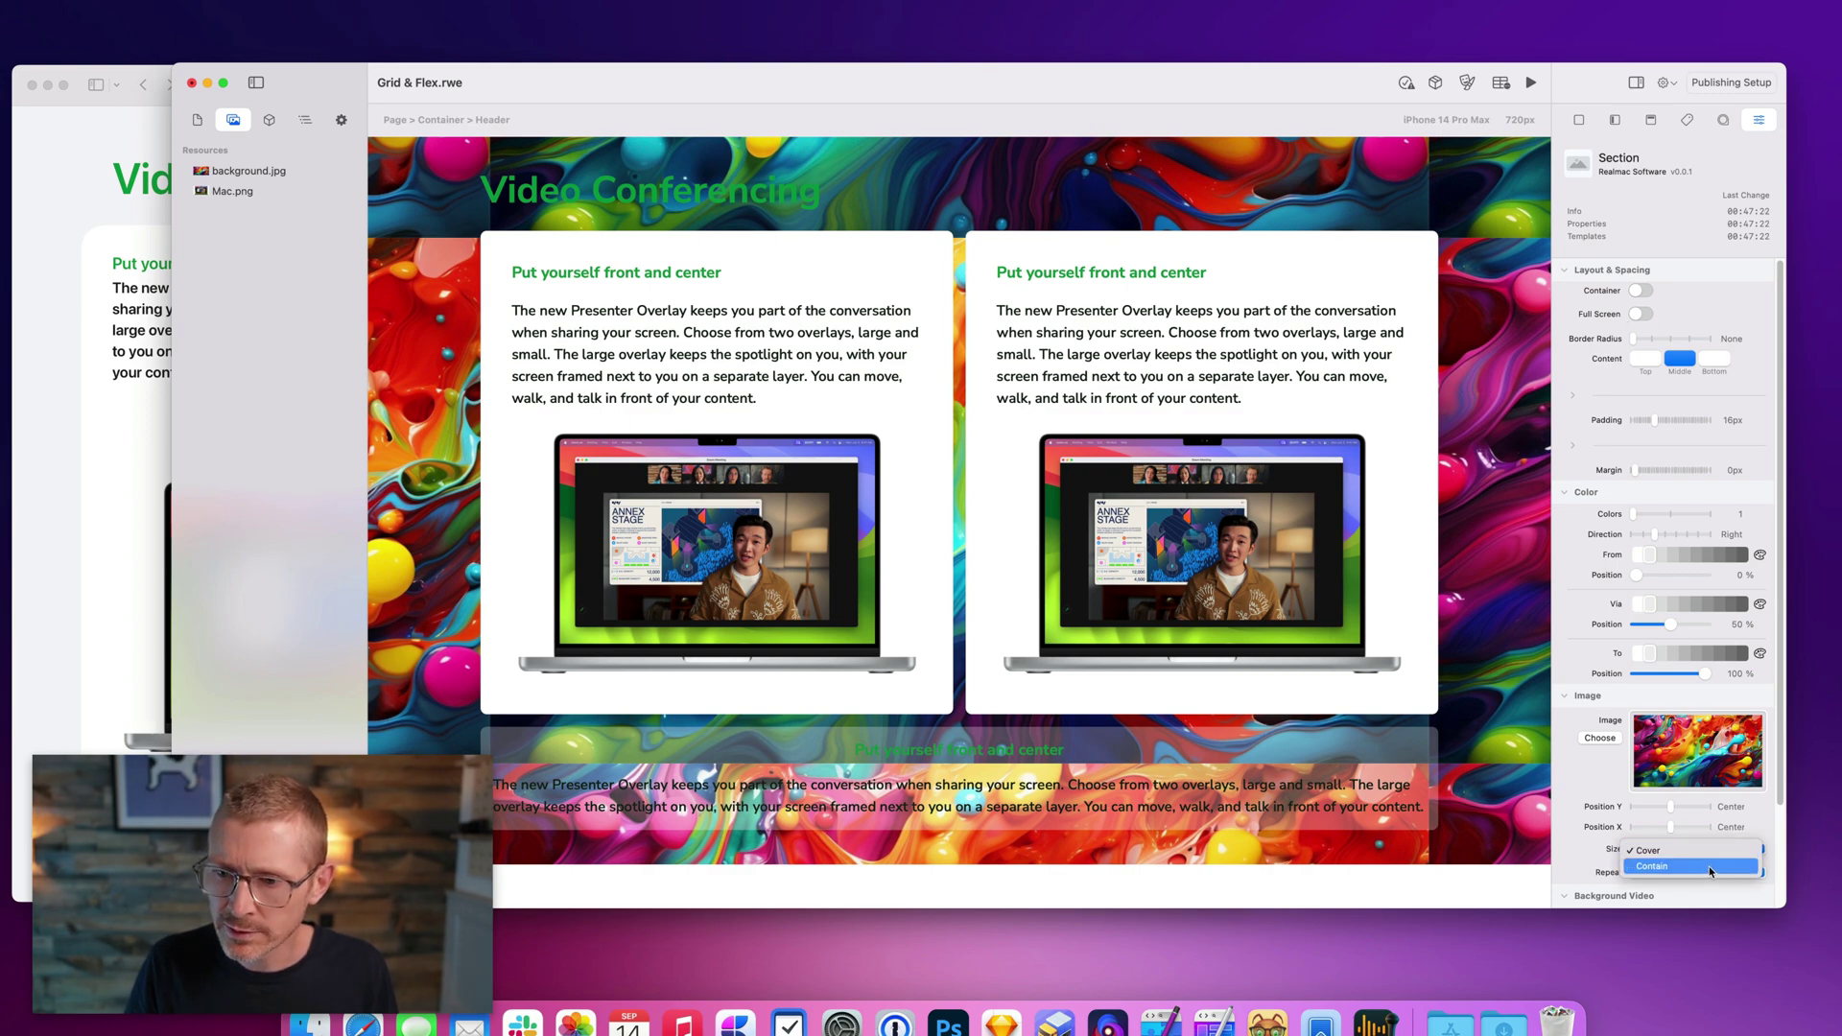
click(1707, 866)
click(1700, 849)
click(1650, 834)
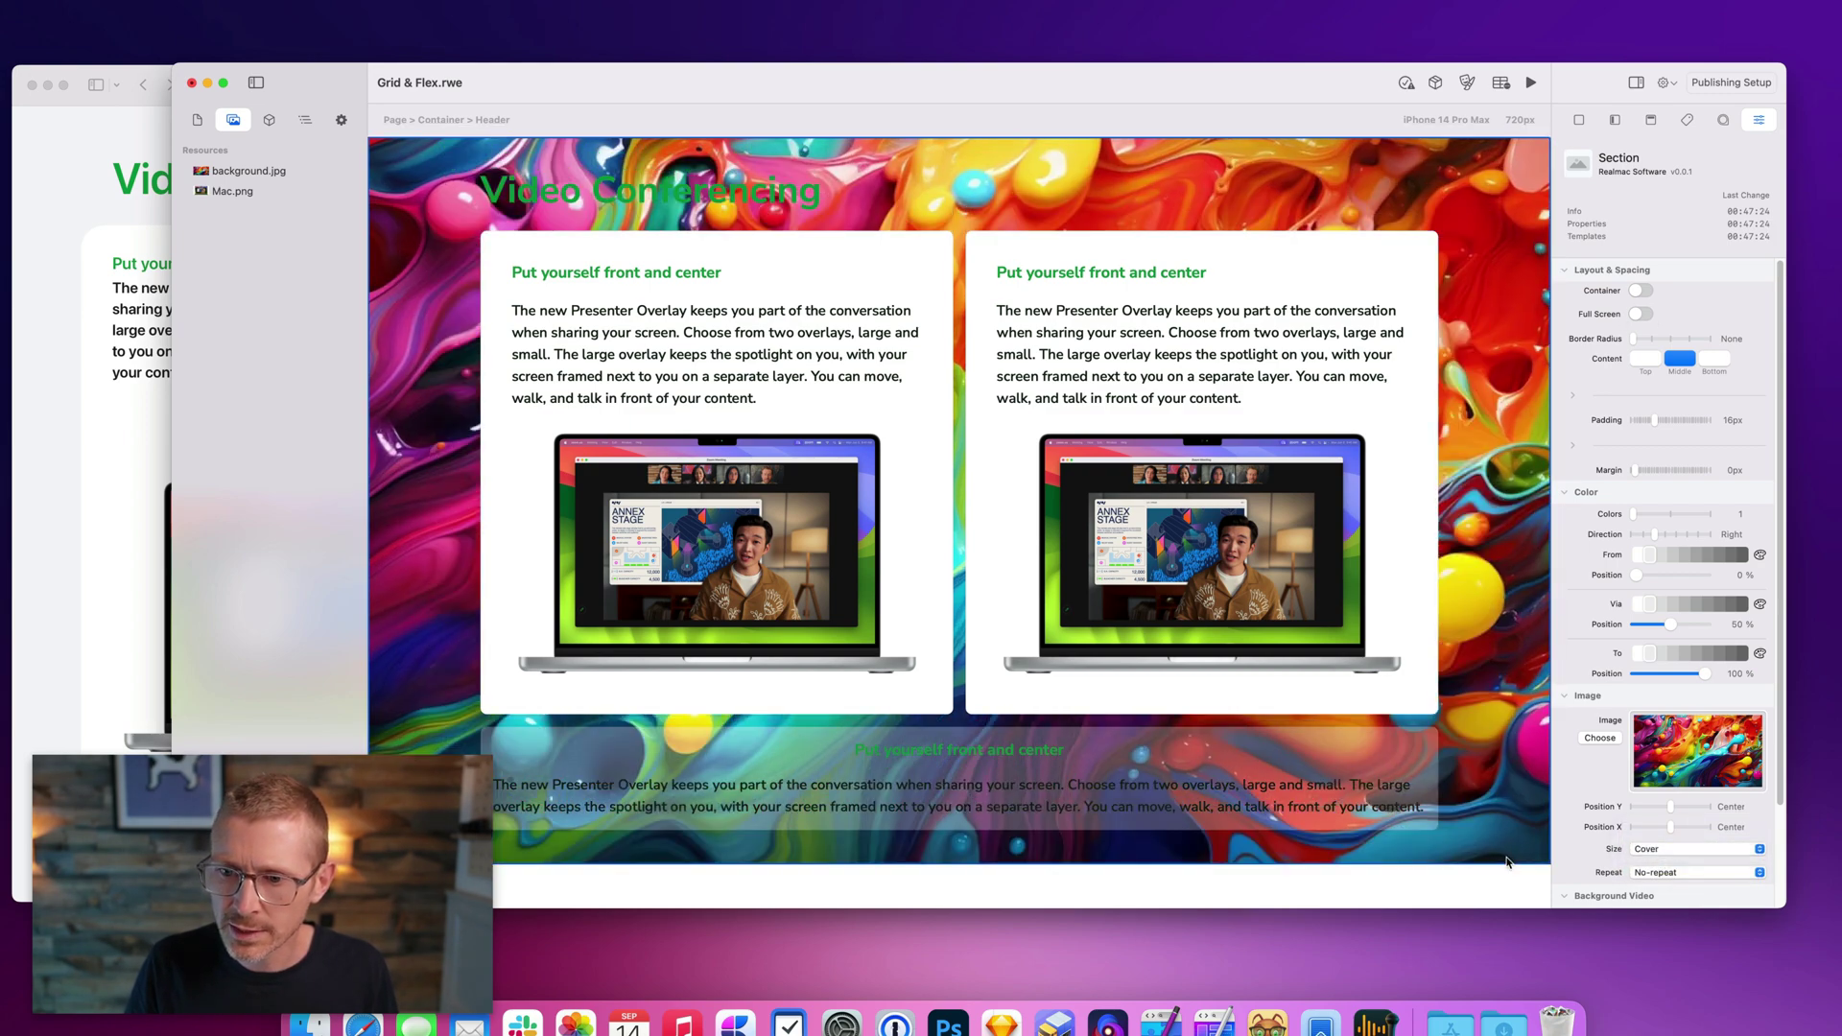
Turn on Full Screen for the Section and enlarge the project window.
click(1640, 315)
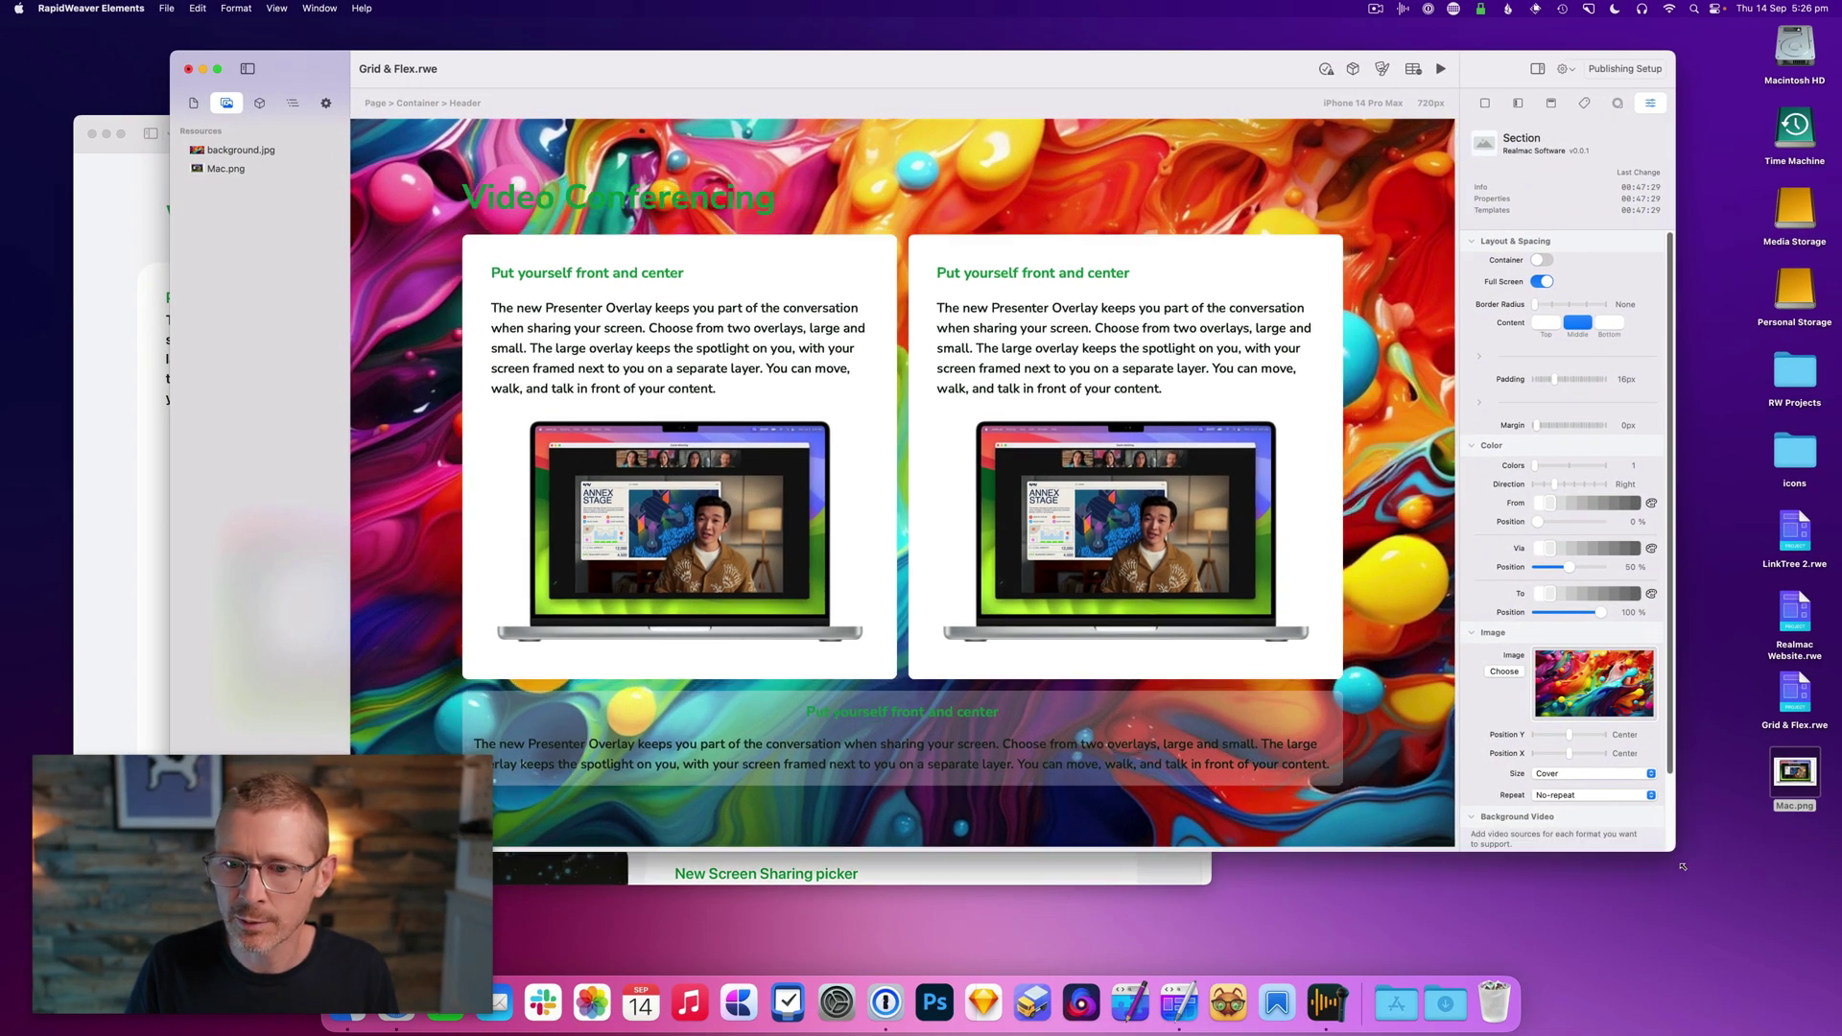
drag(1682, 866, 1777, 940)
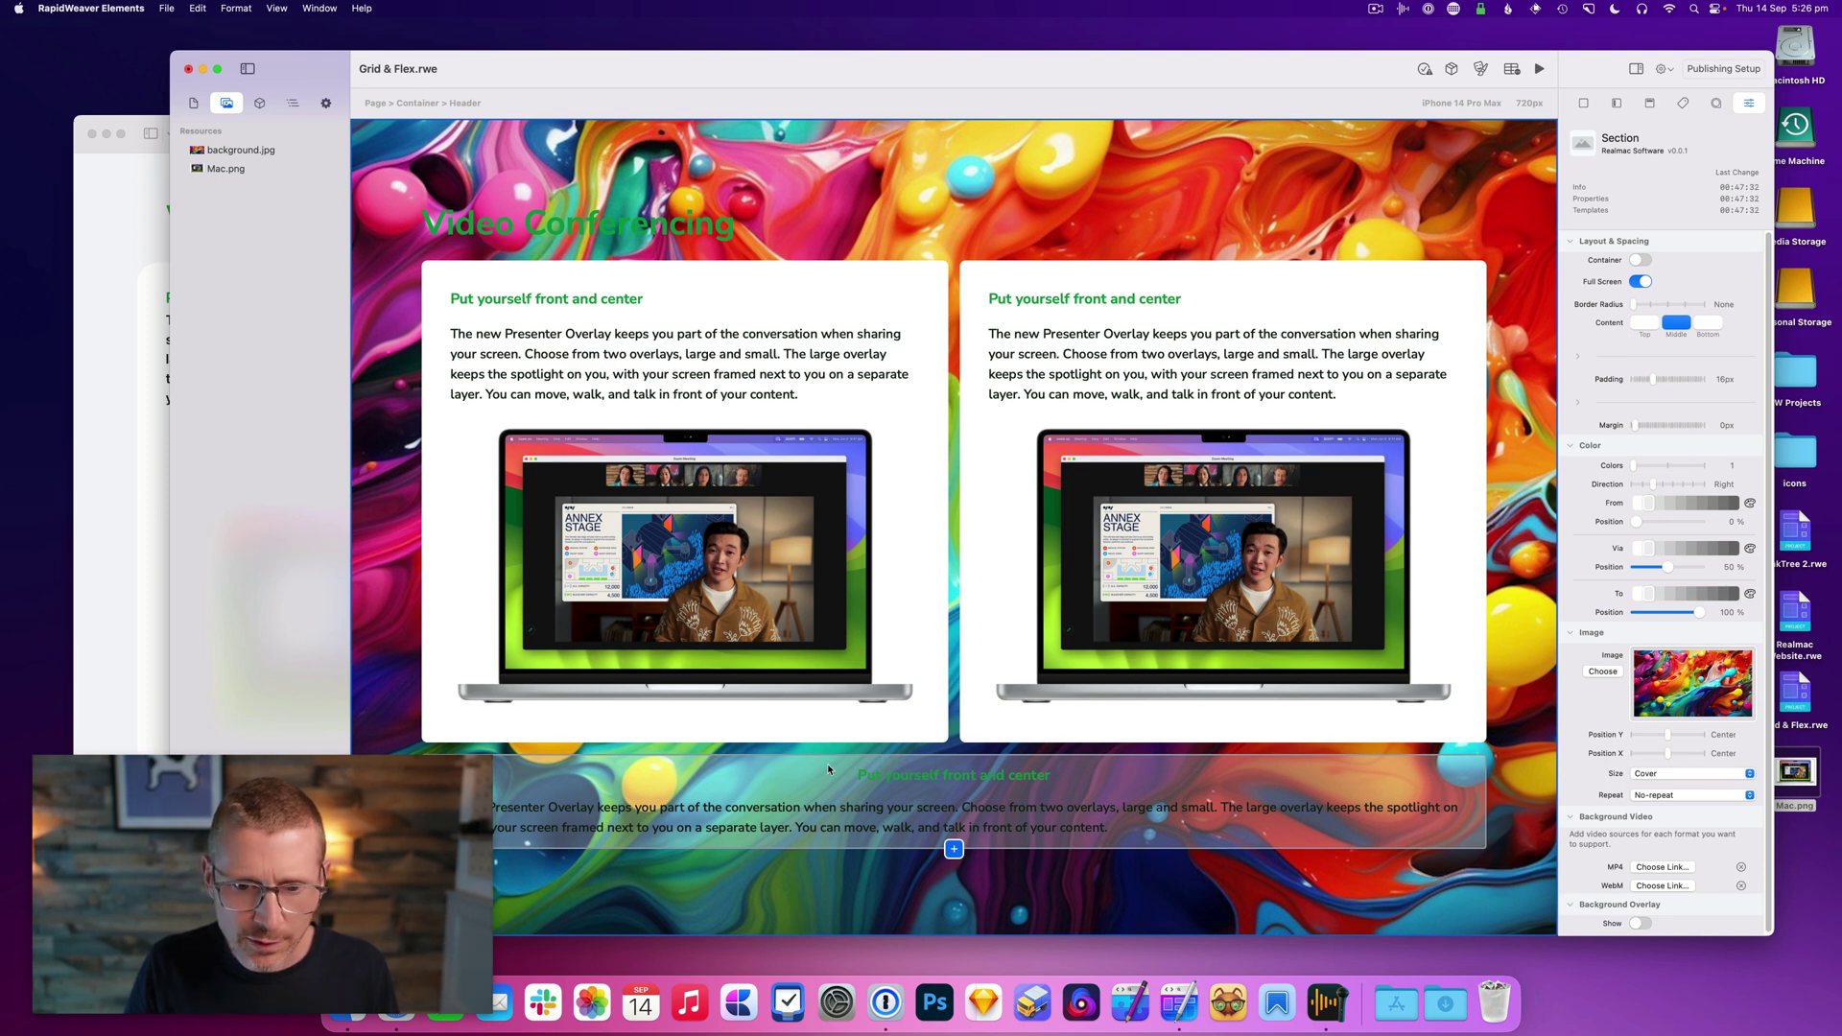
Make the translucent card's "Put yourself front and center" heading White and set its size to 4XL.
click(868, 776)
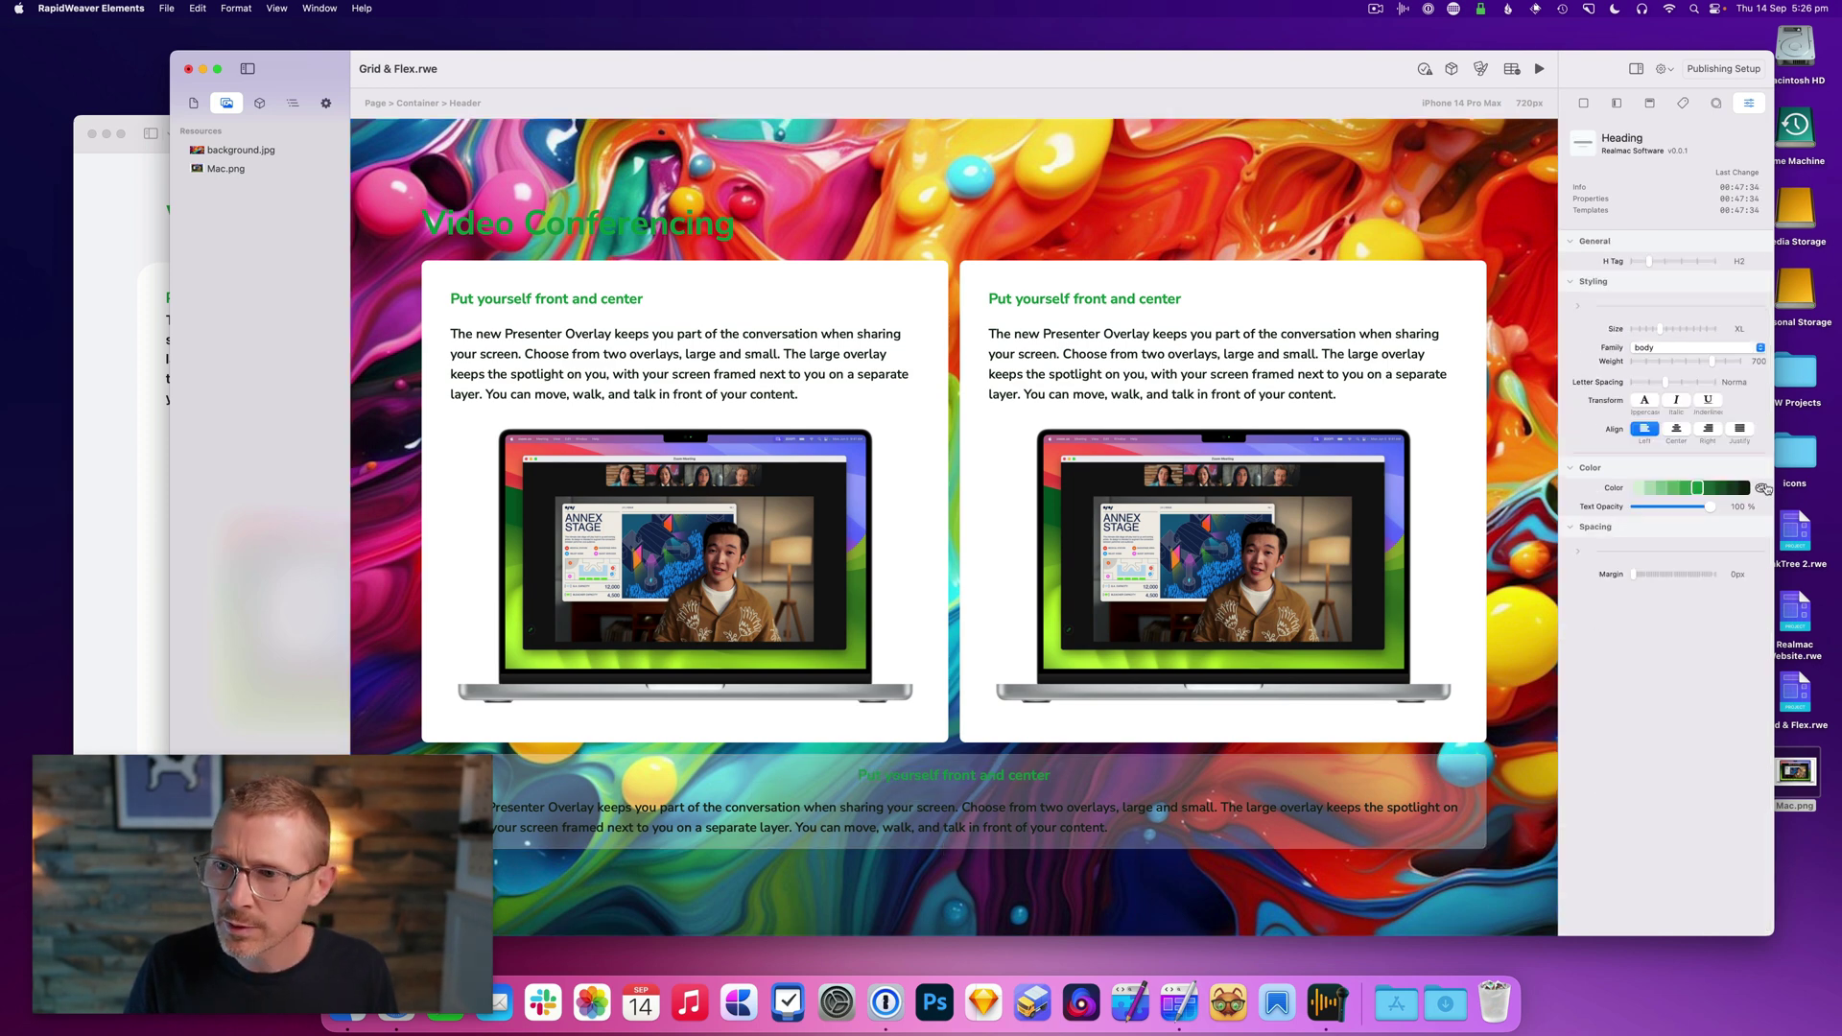
click(1763, 489)
click(1651, 454)
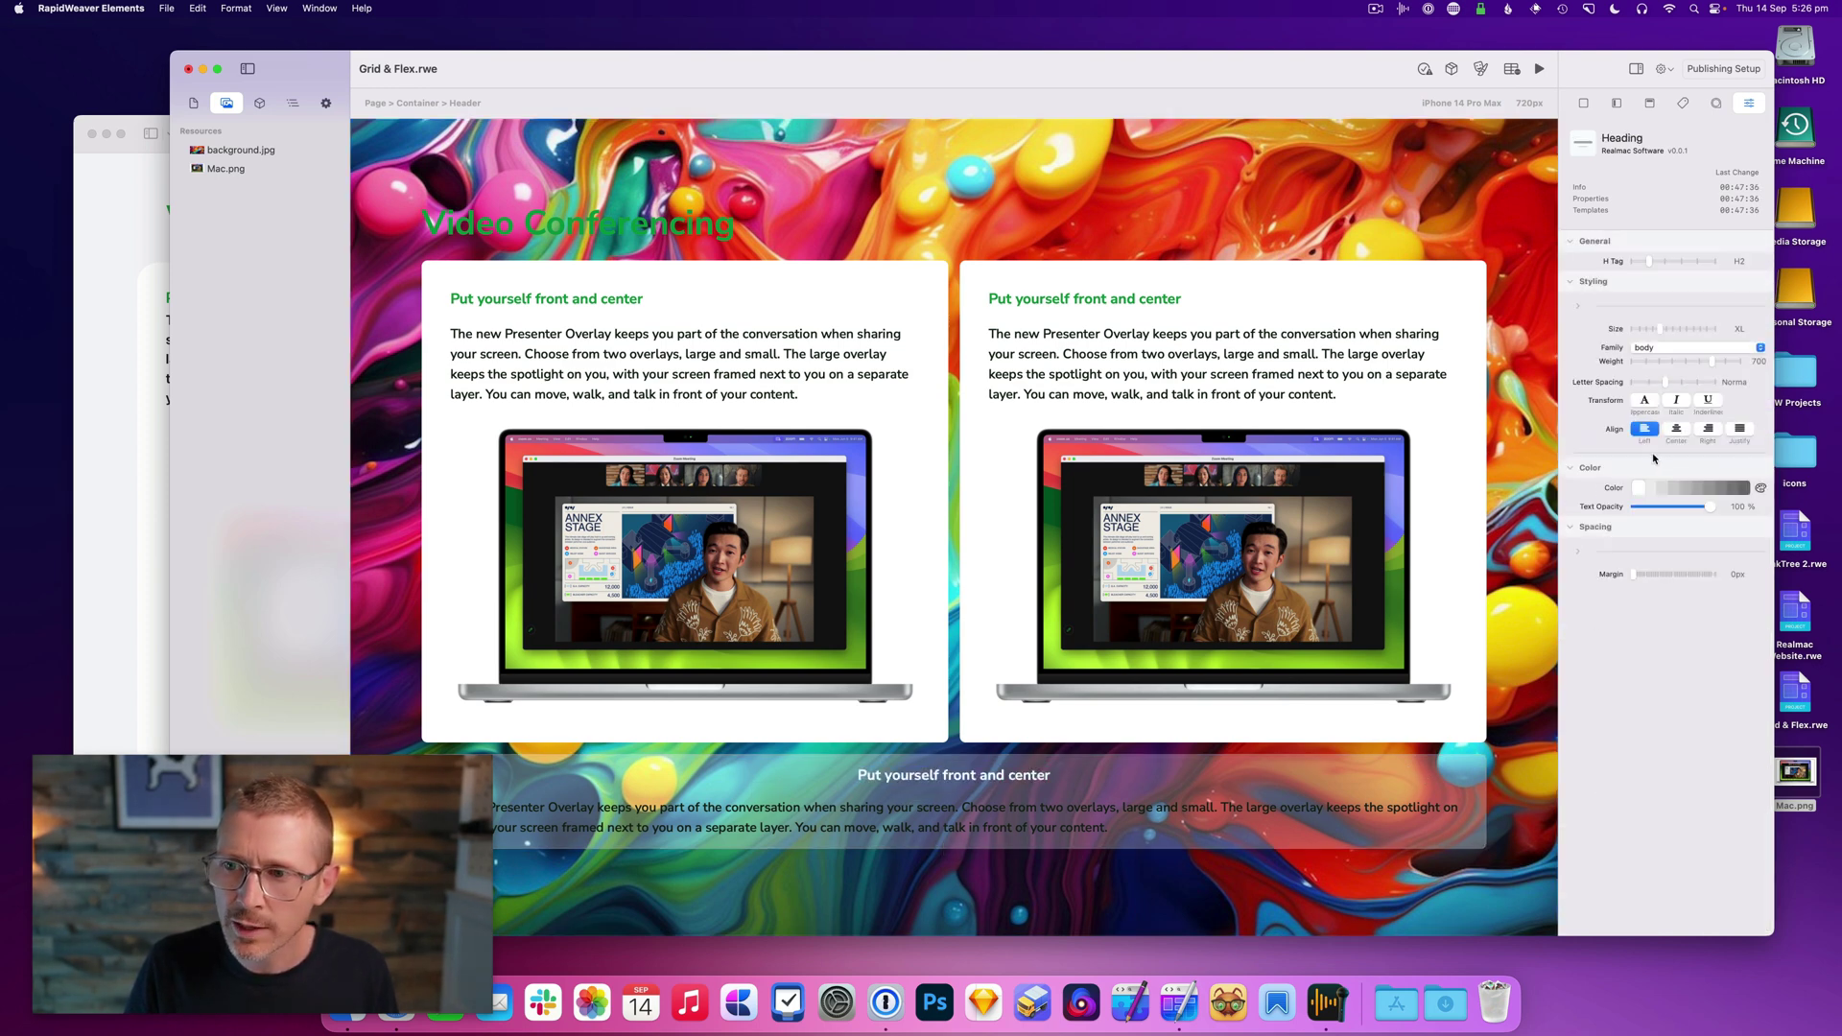
drag(1642, 330, 1680, 332)
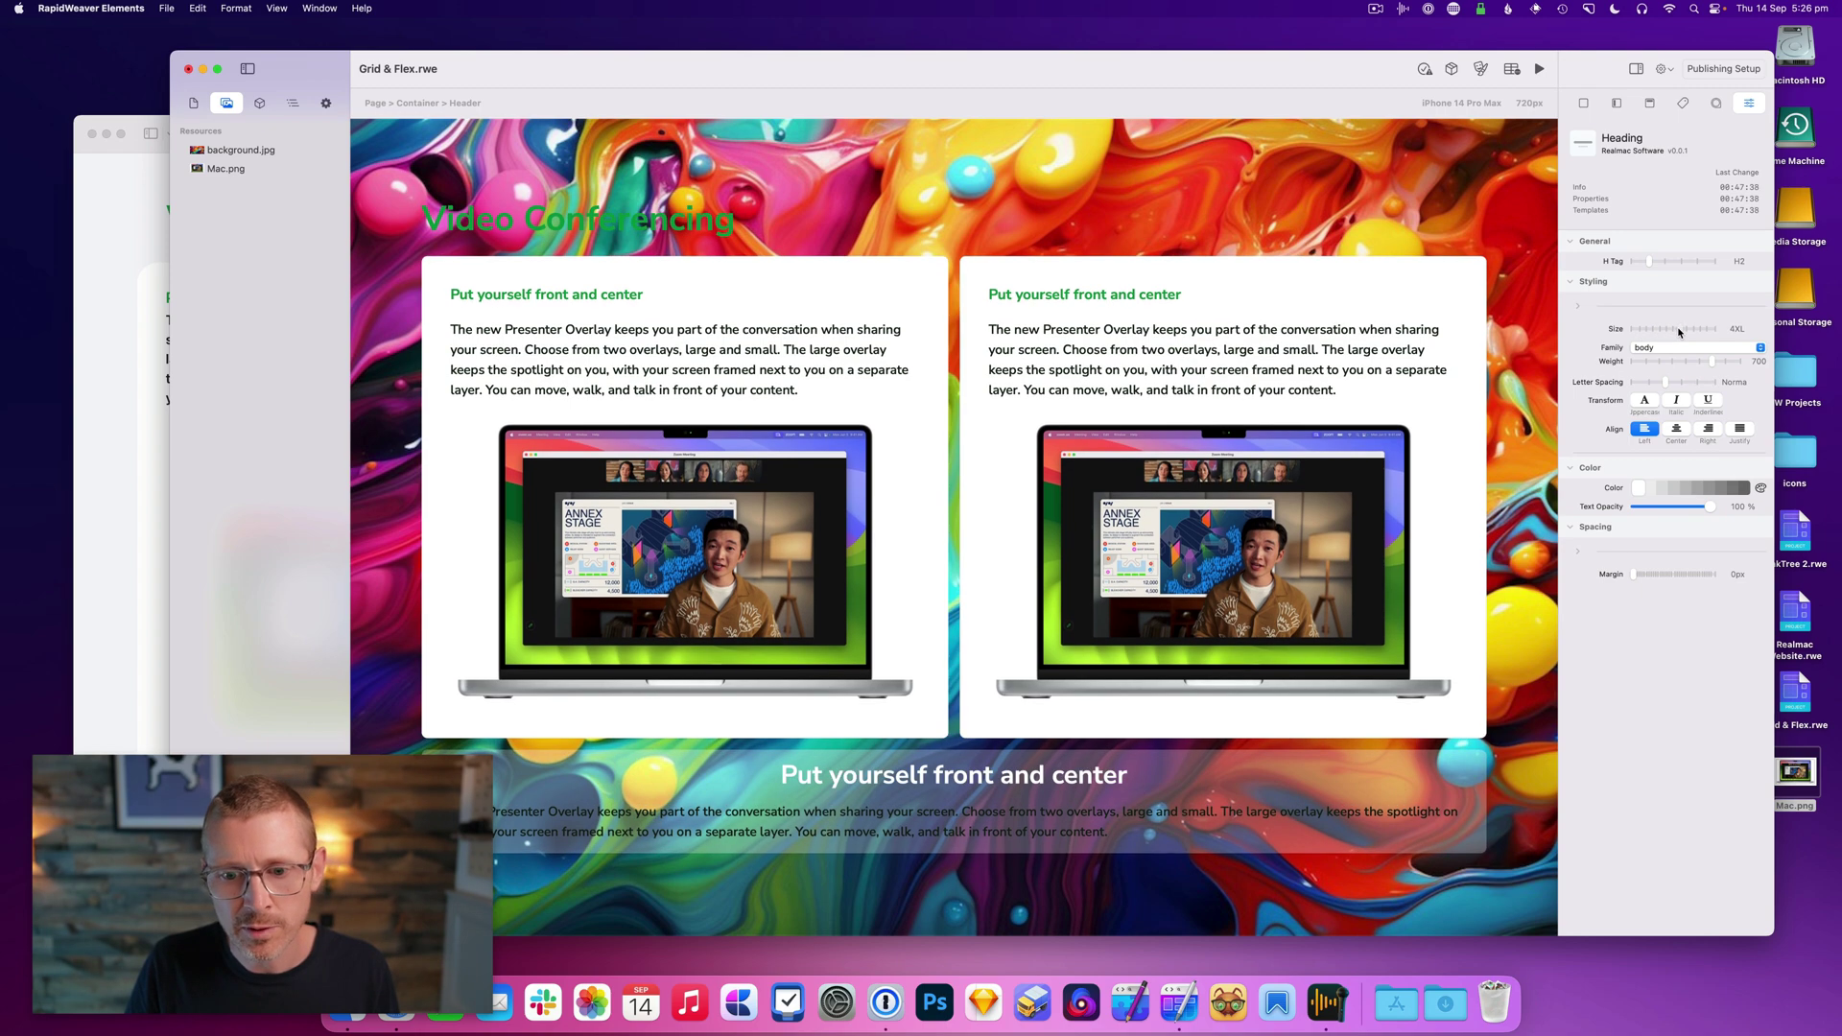
Set the translucent card's hover-state scale to 105%.
click(1318, 767)
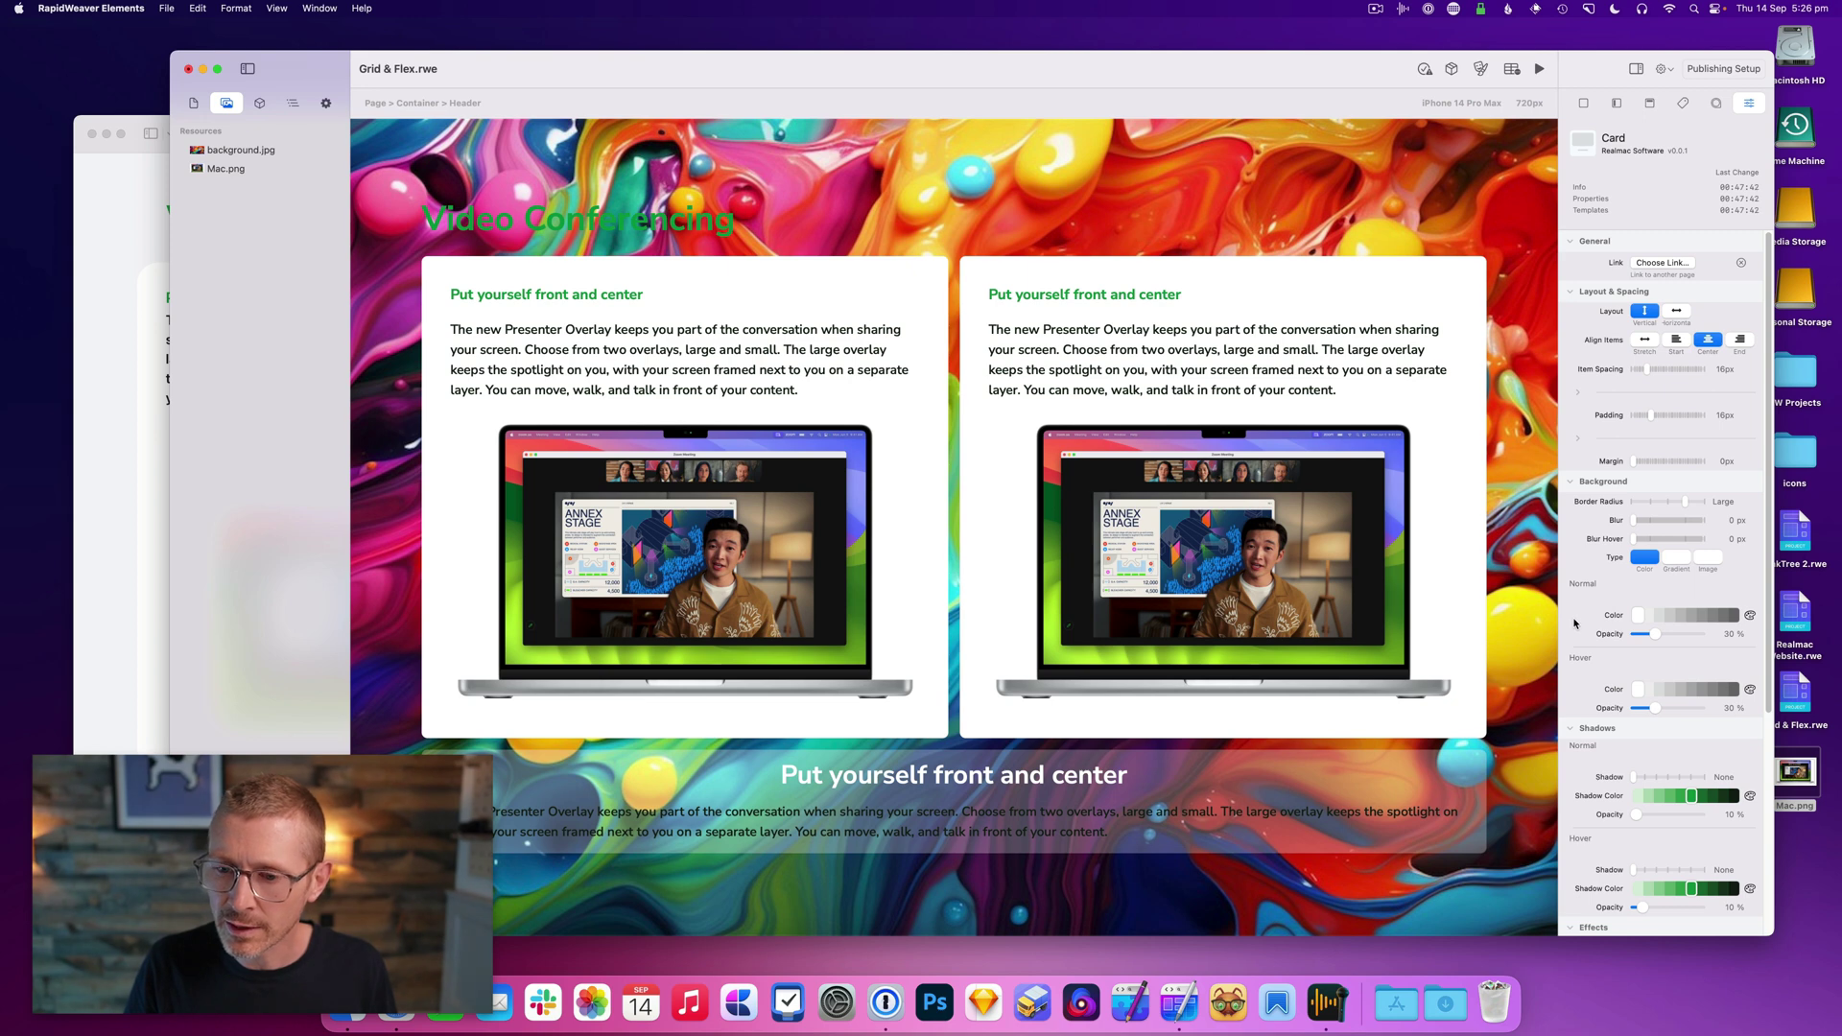
click(1634, 522)
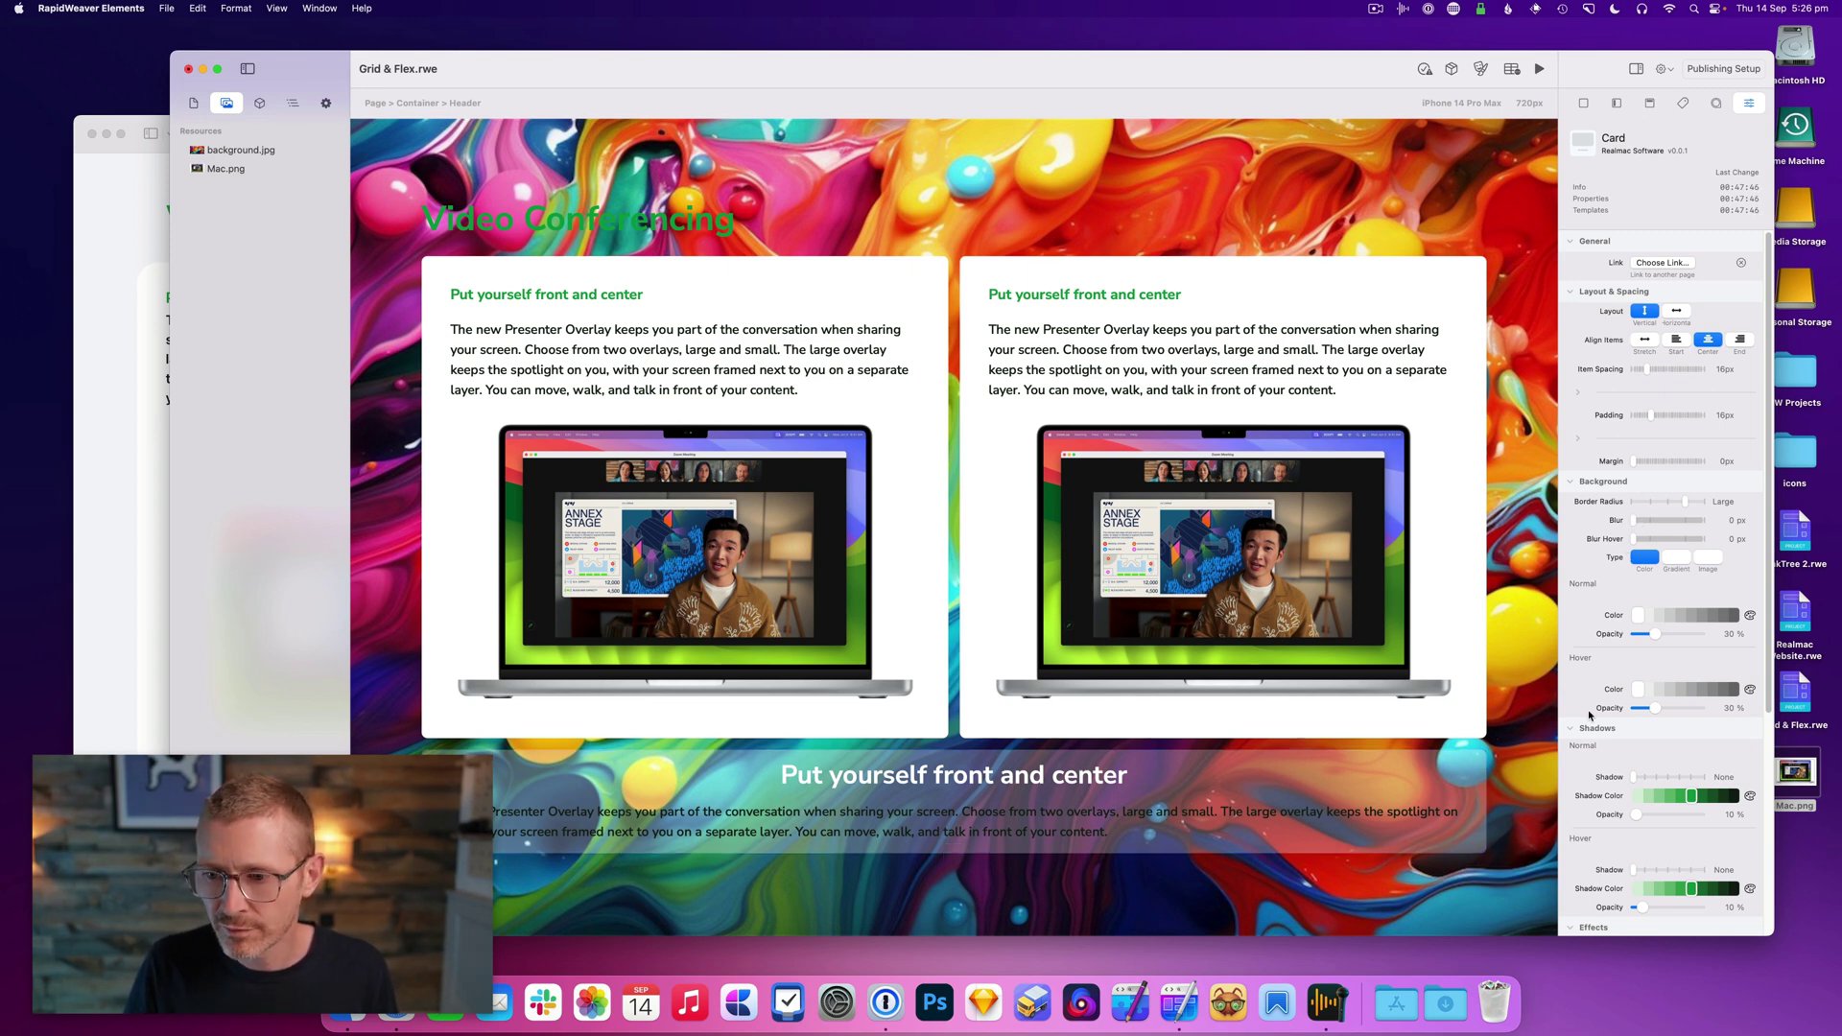
scroll(1631, 671, down, 5)
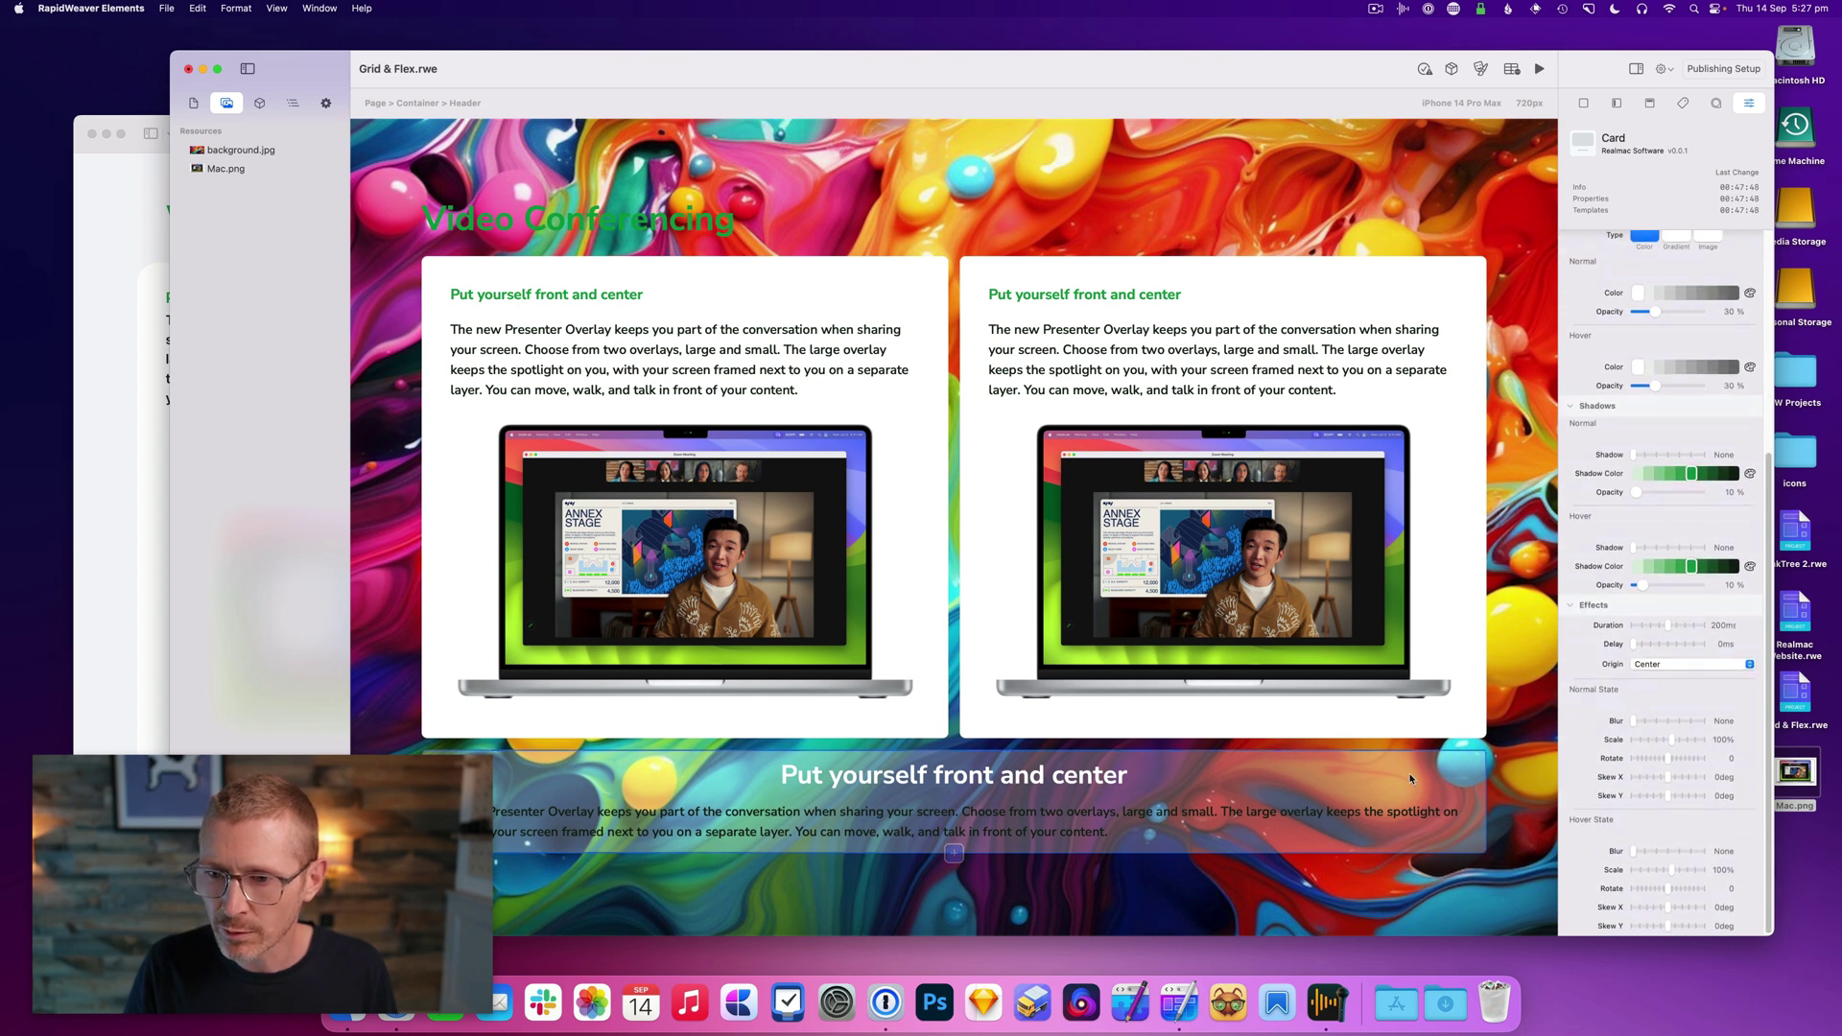
click(1680, 871)
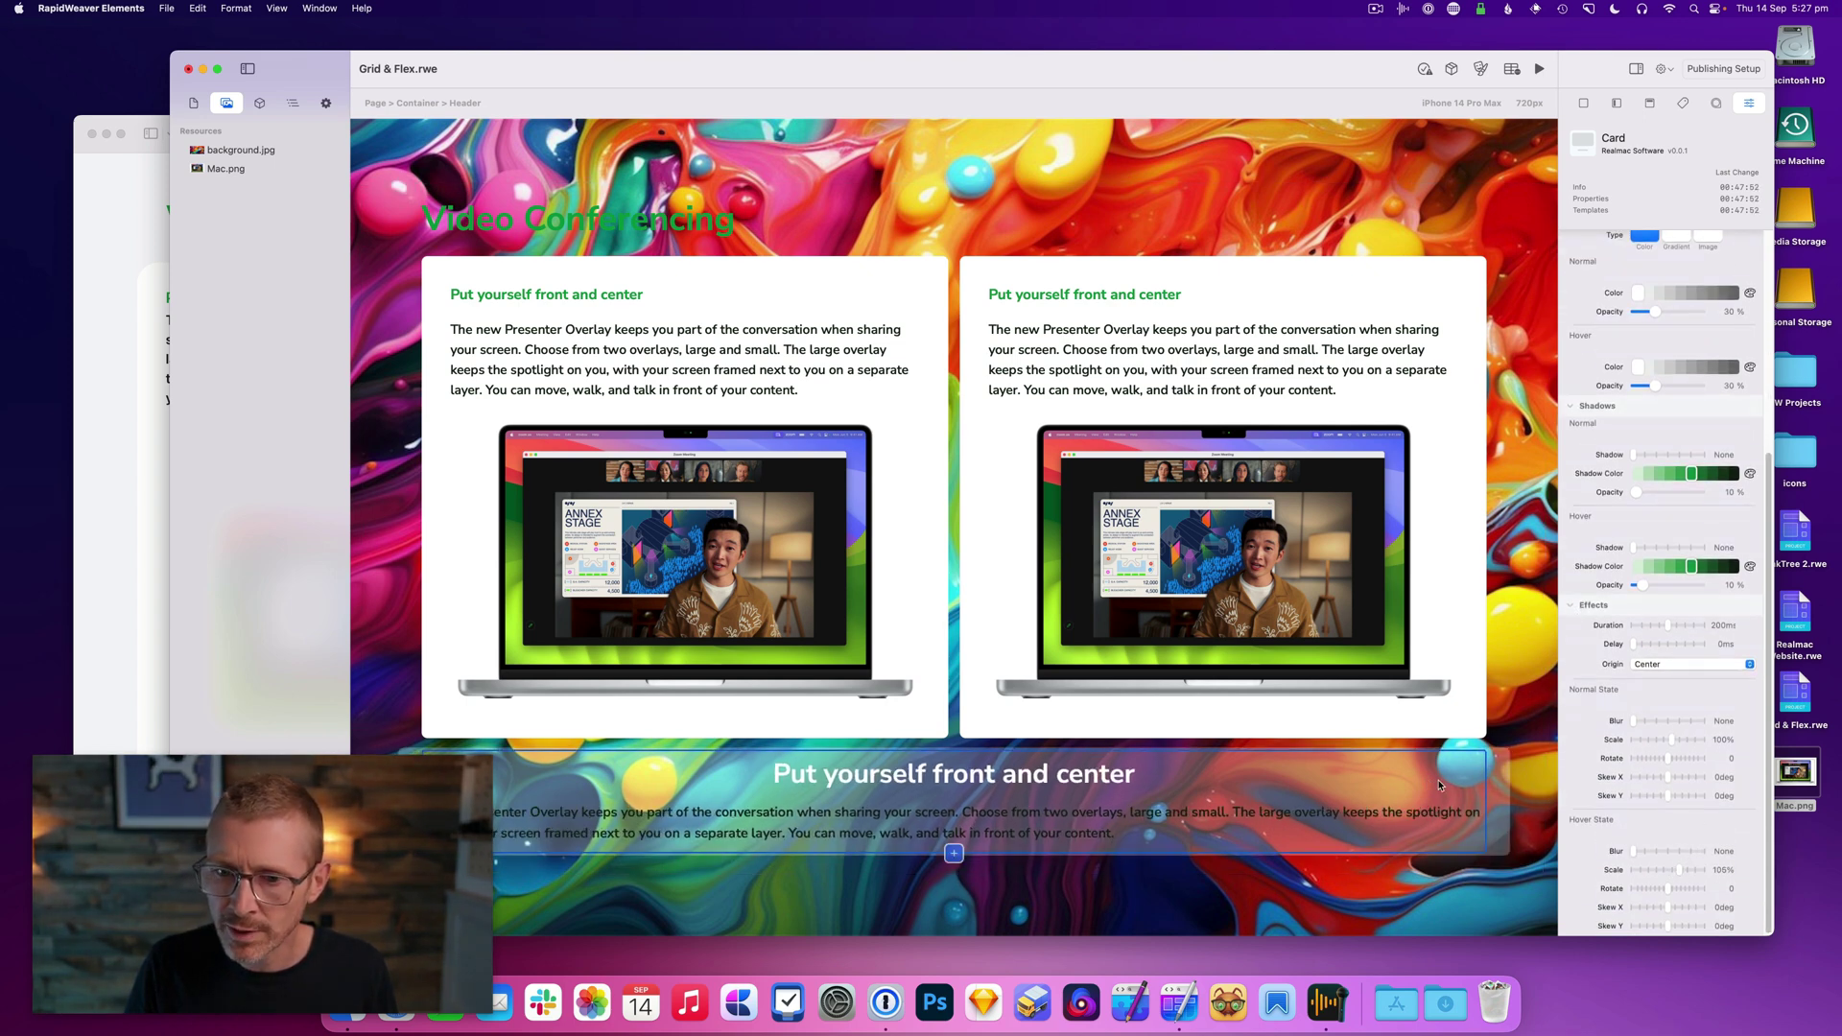
Set the translucent card's background blur to 6 px and its hover blur to 20 px.
scroll(1656, 364, up, 4)
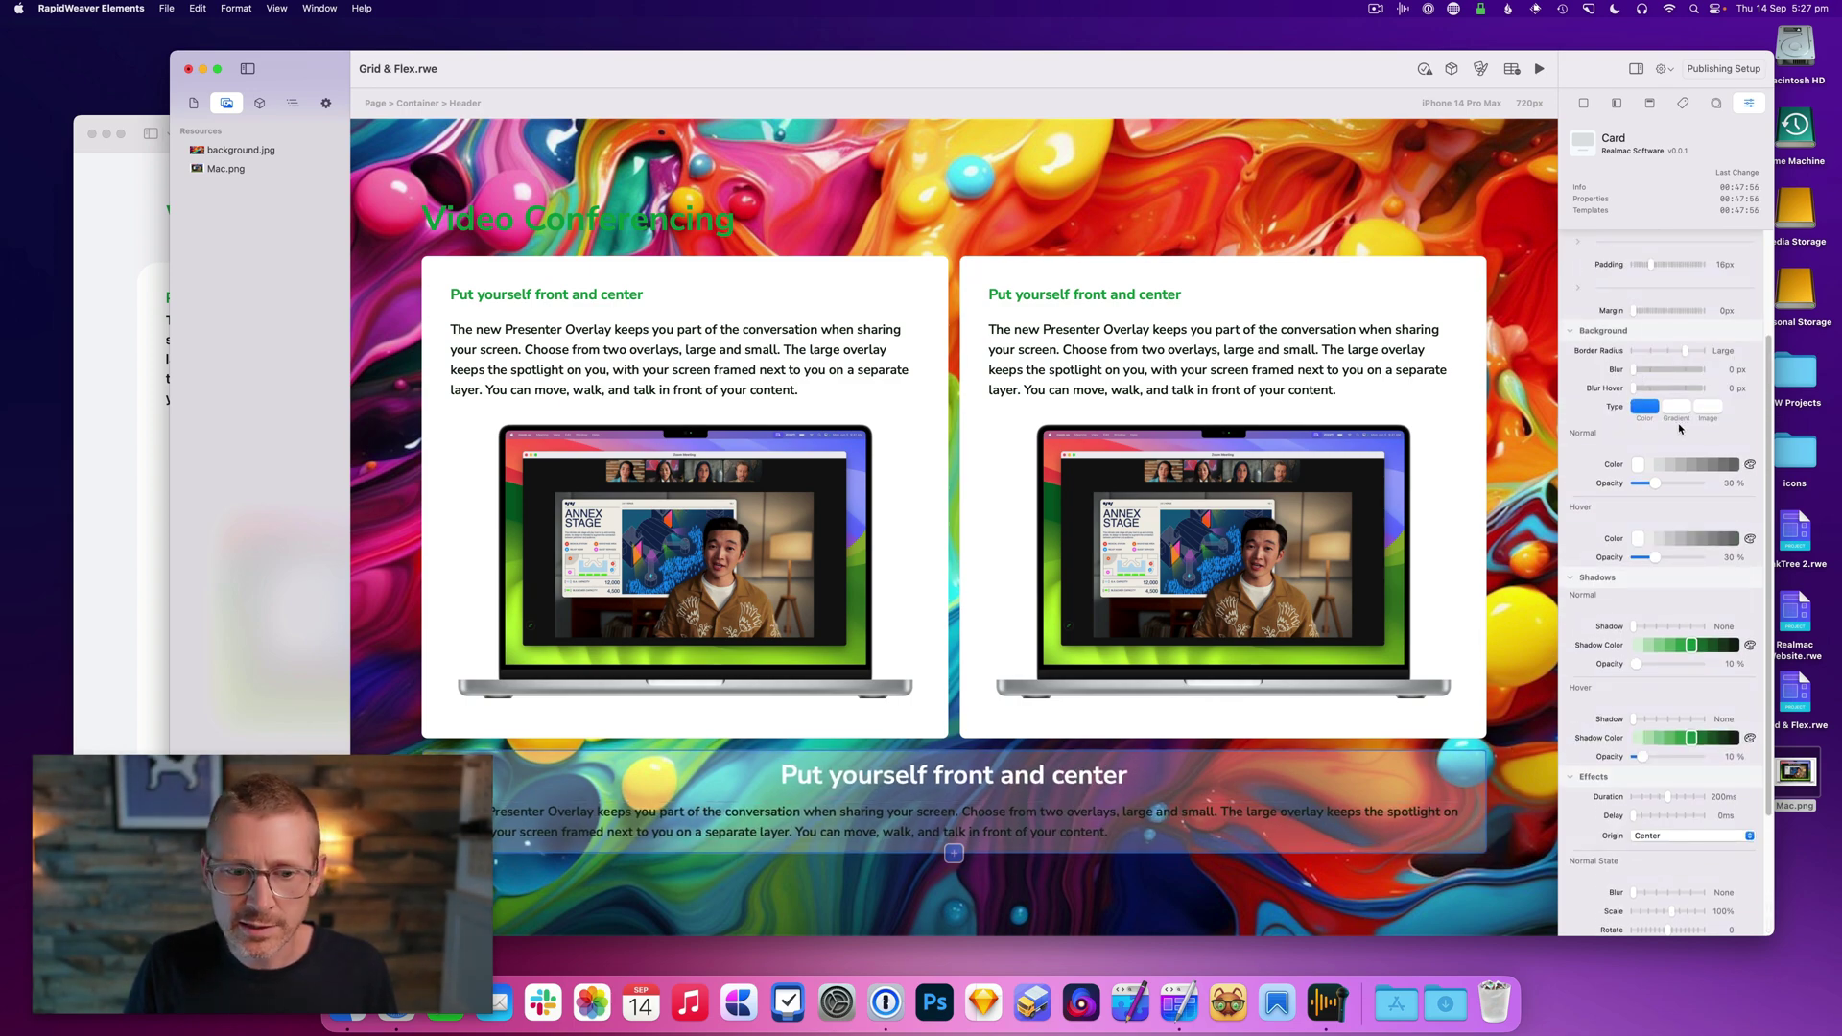
drag(1637, 370, 1640, 370)
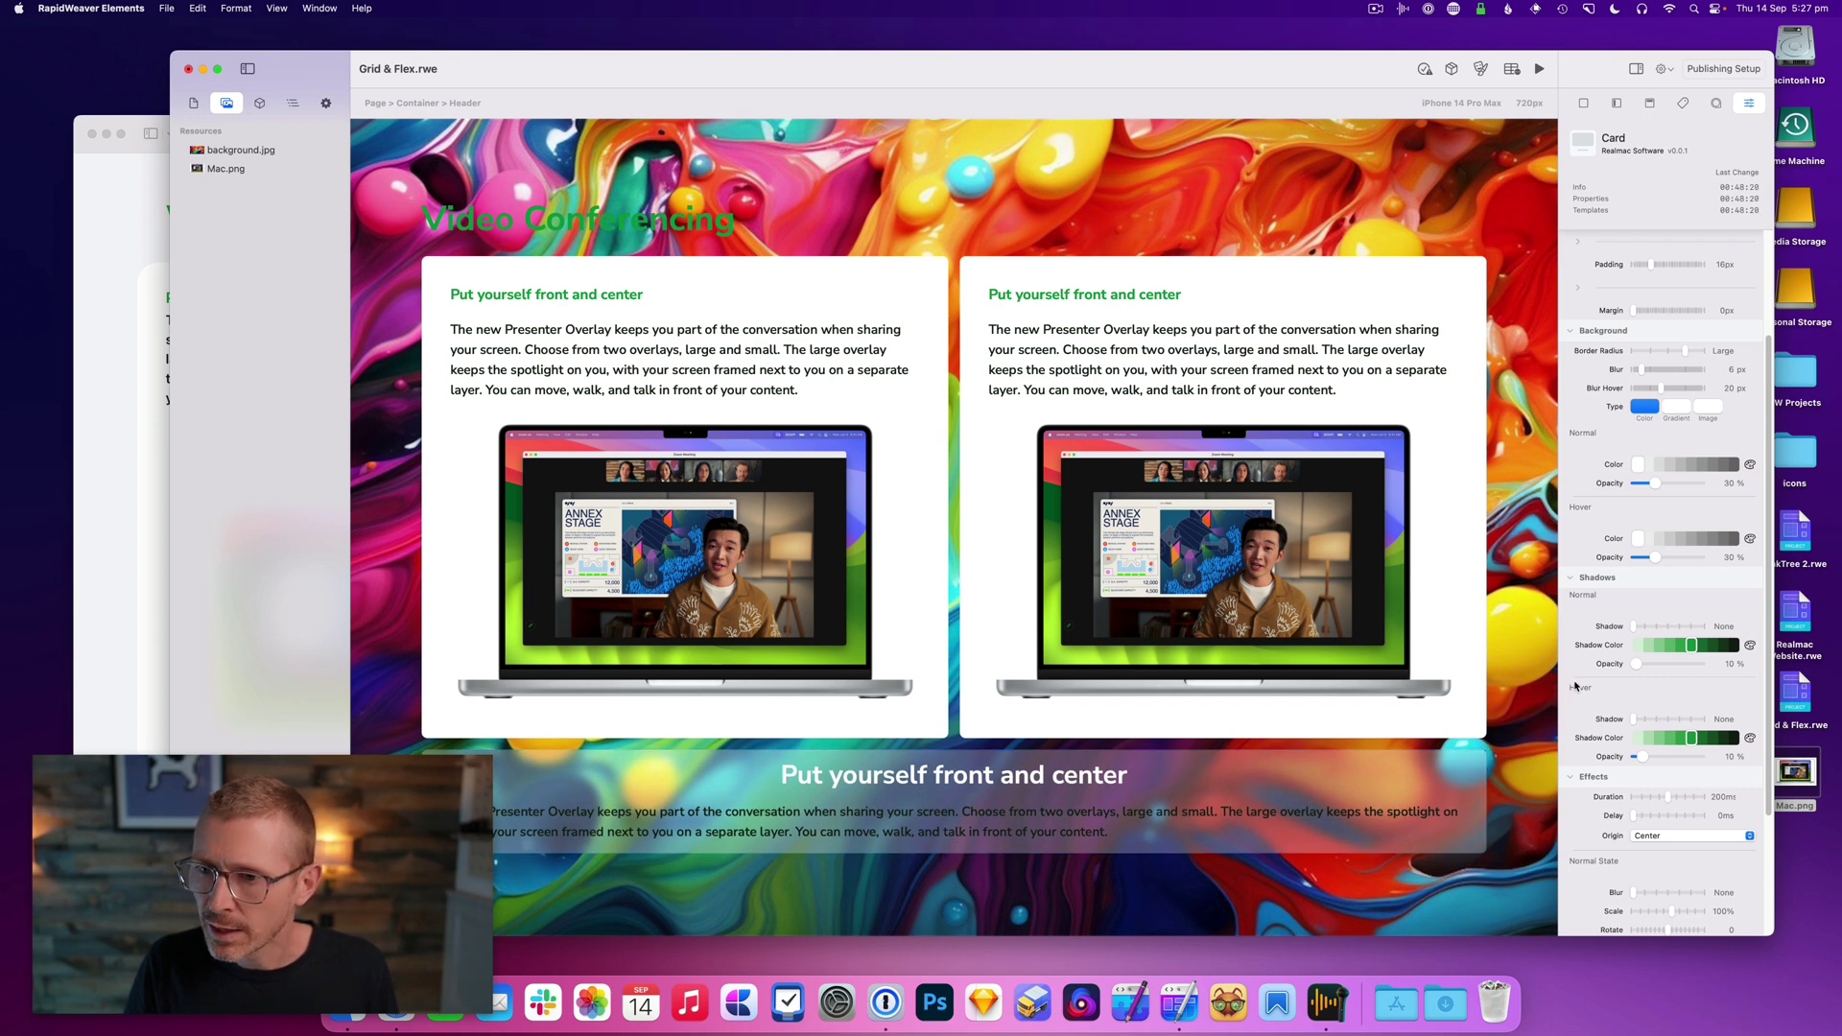
Change the card's normal and hover shadow colors to the darkest Gray, with a 2XL hover shadow at 100% opacity.
click(1746, 645)
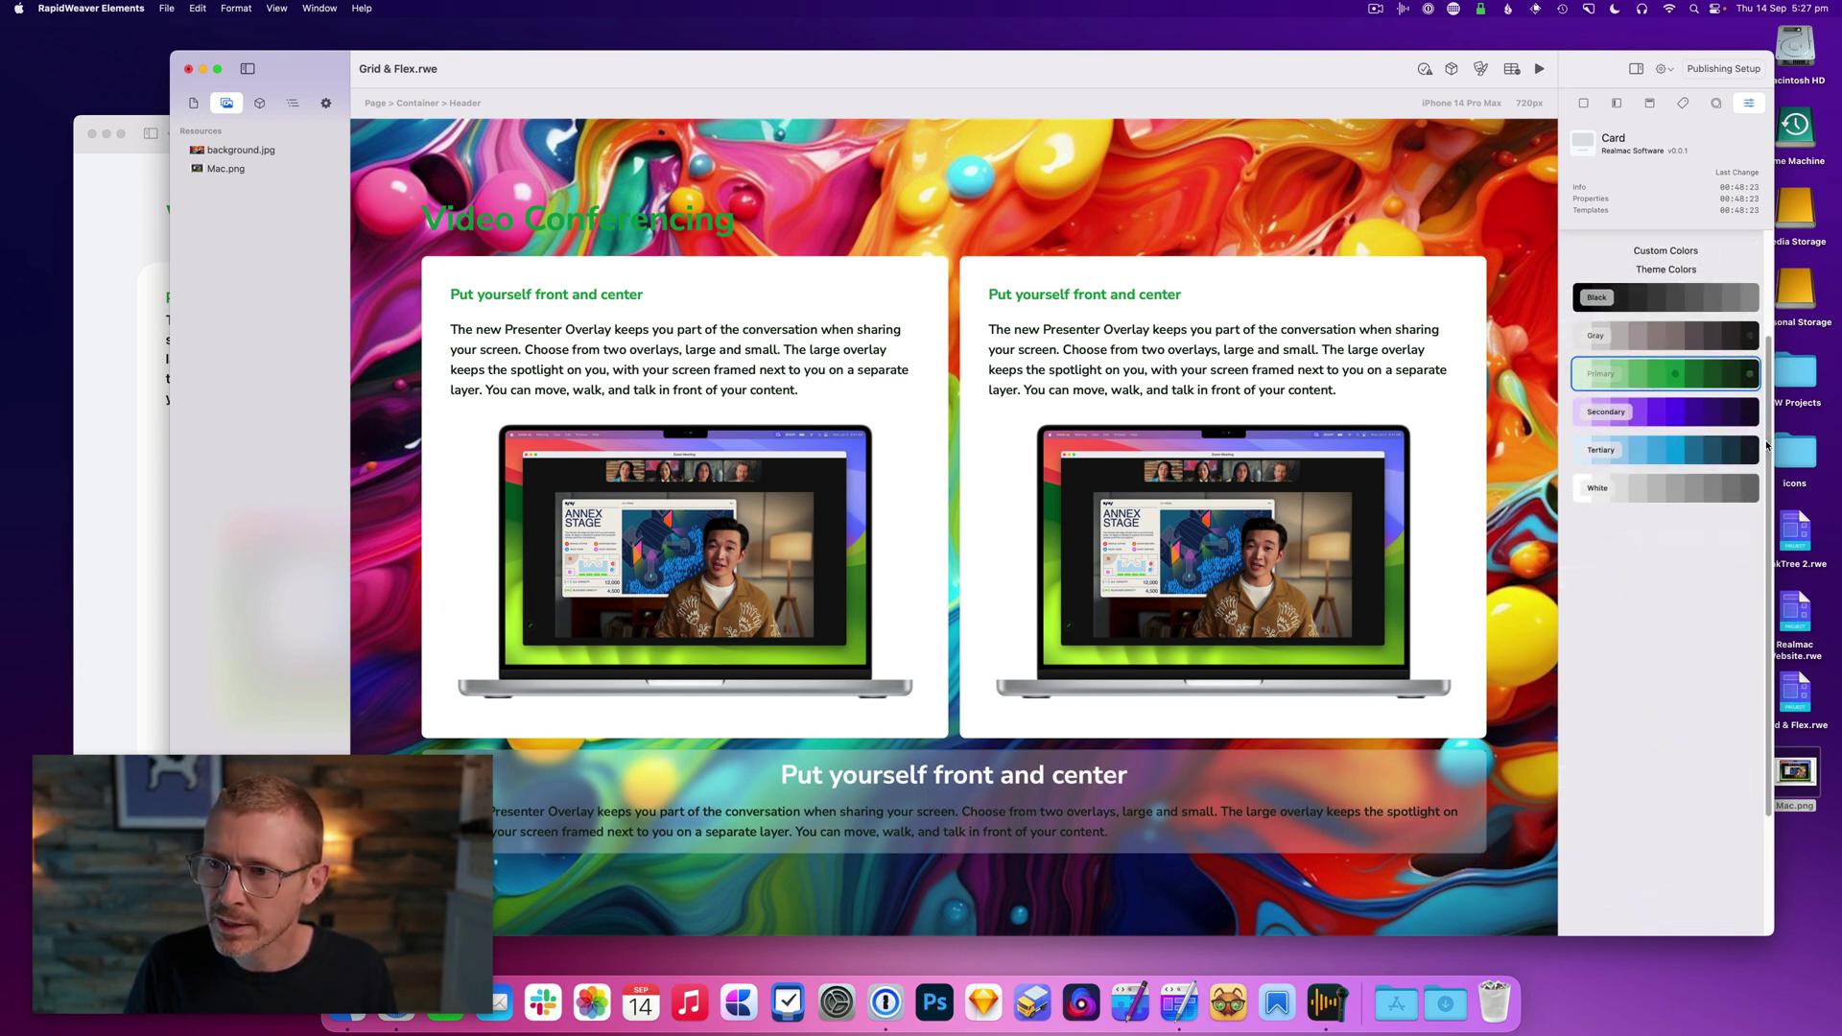
click(1745, 336)
click(1747, 741)
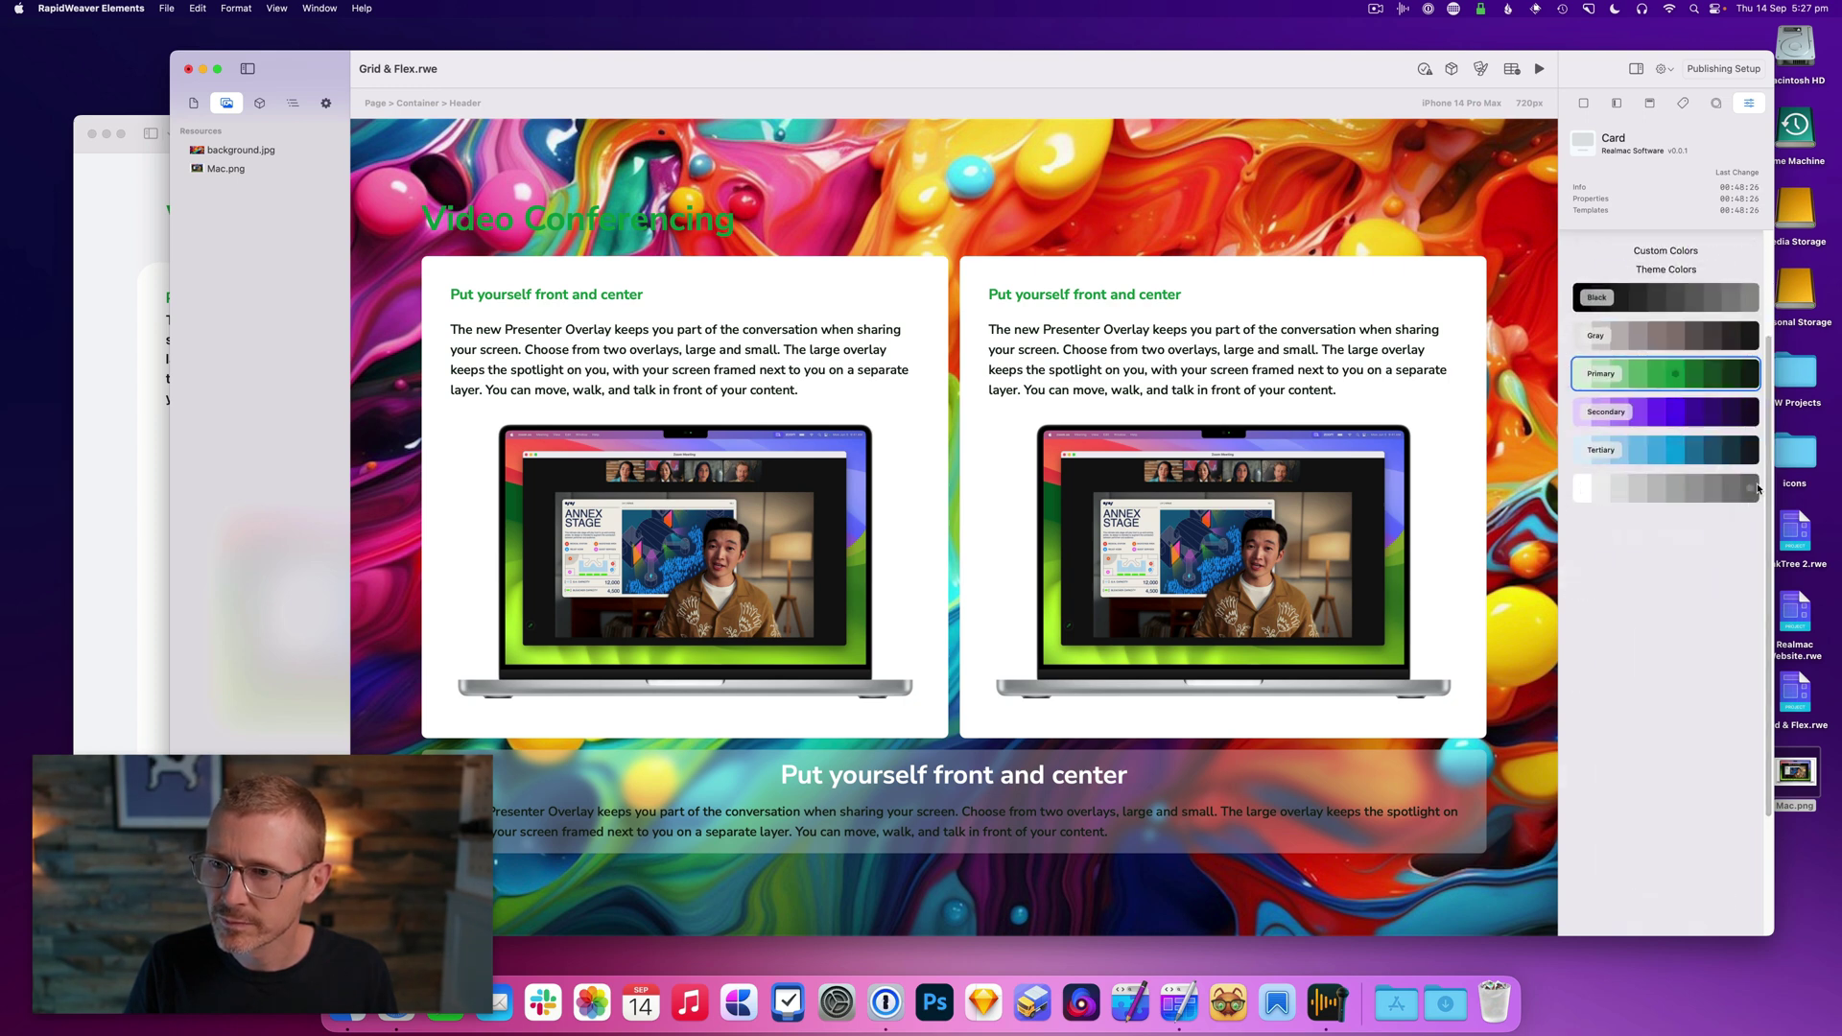
click(1746, 336)
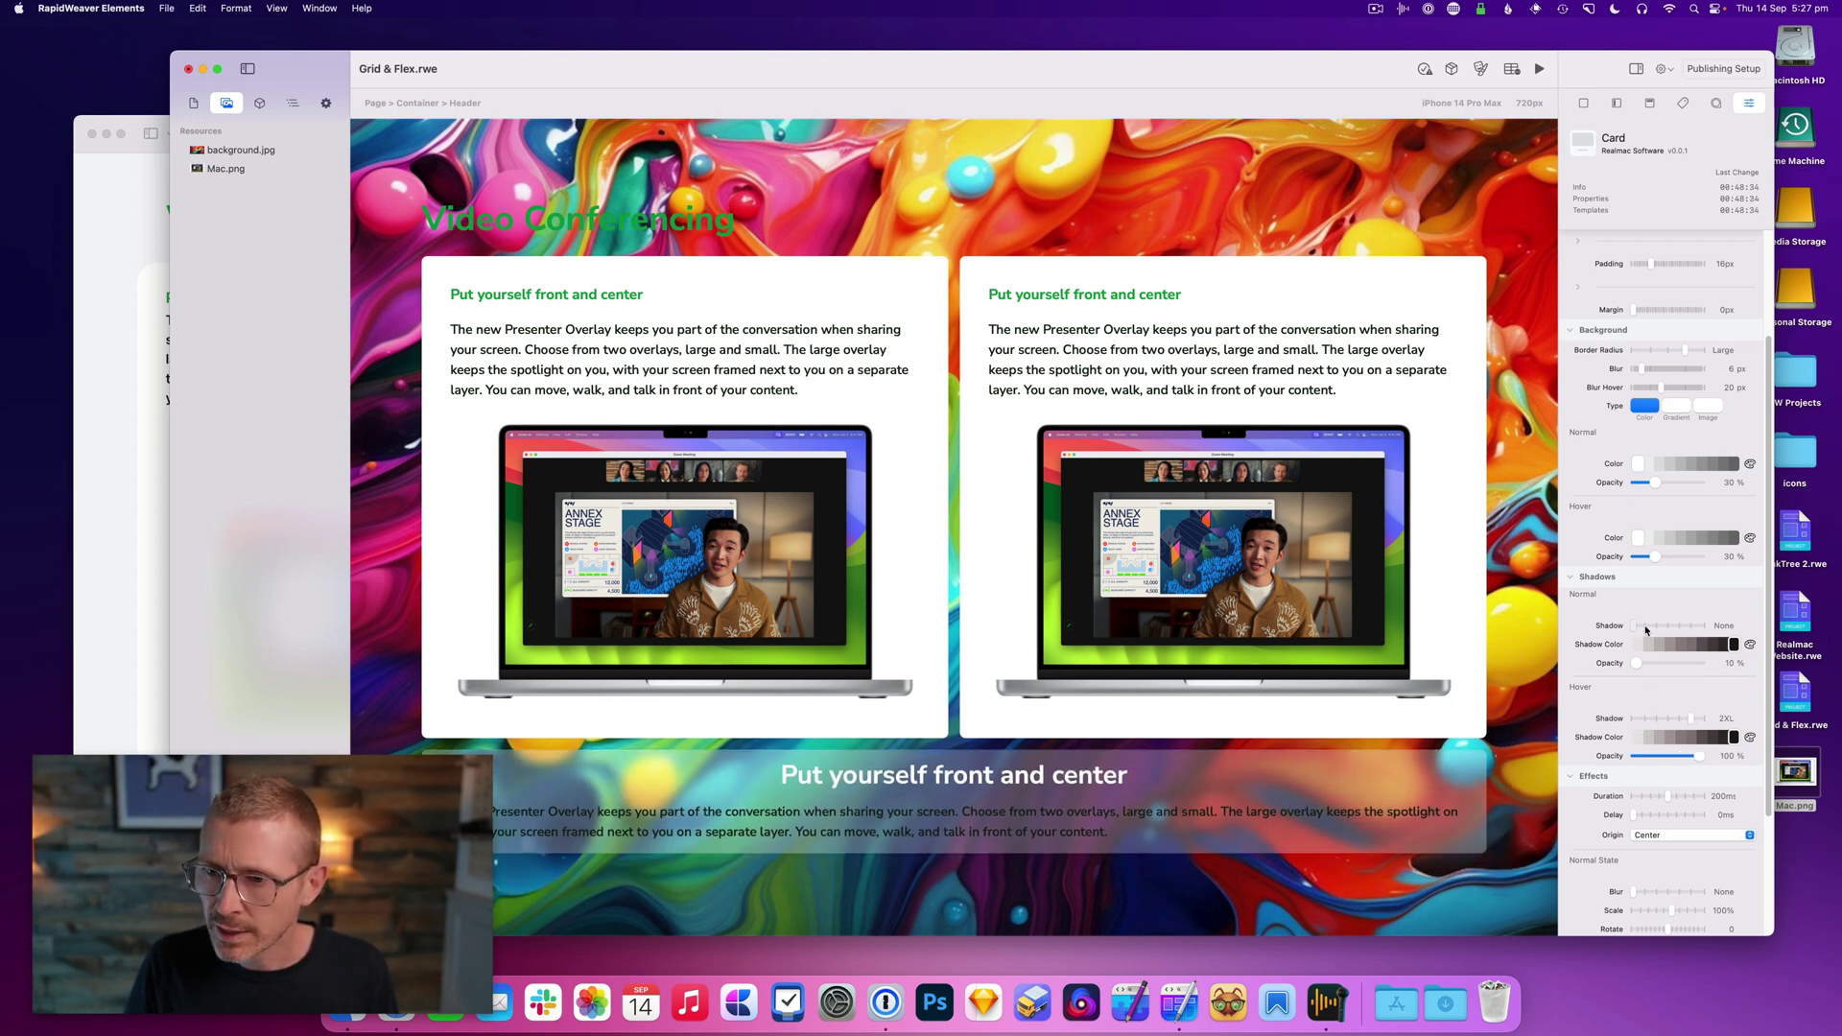
Set the card's normal shadow to Large with 100% opacity.
drag(1673, 666, 1711, 662)
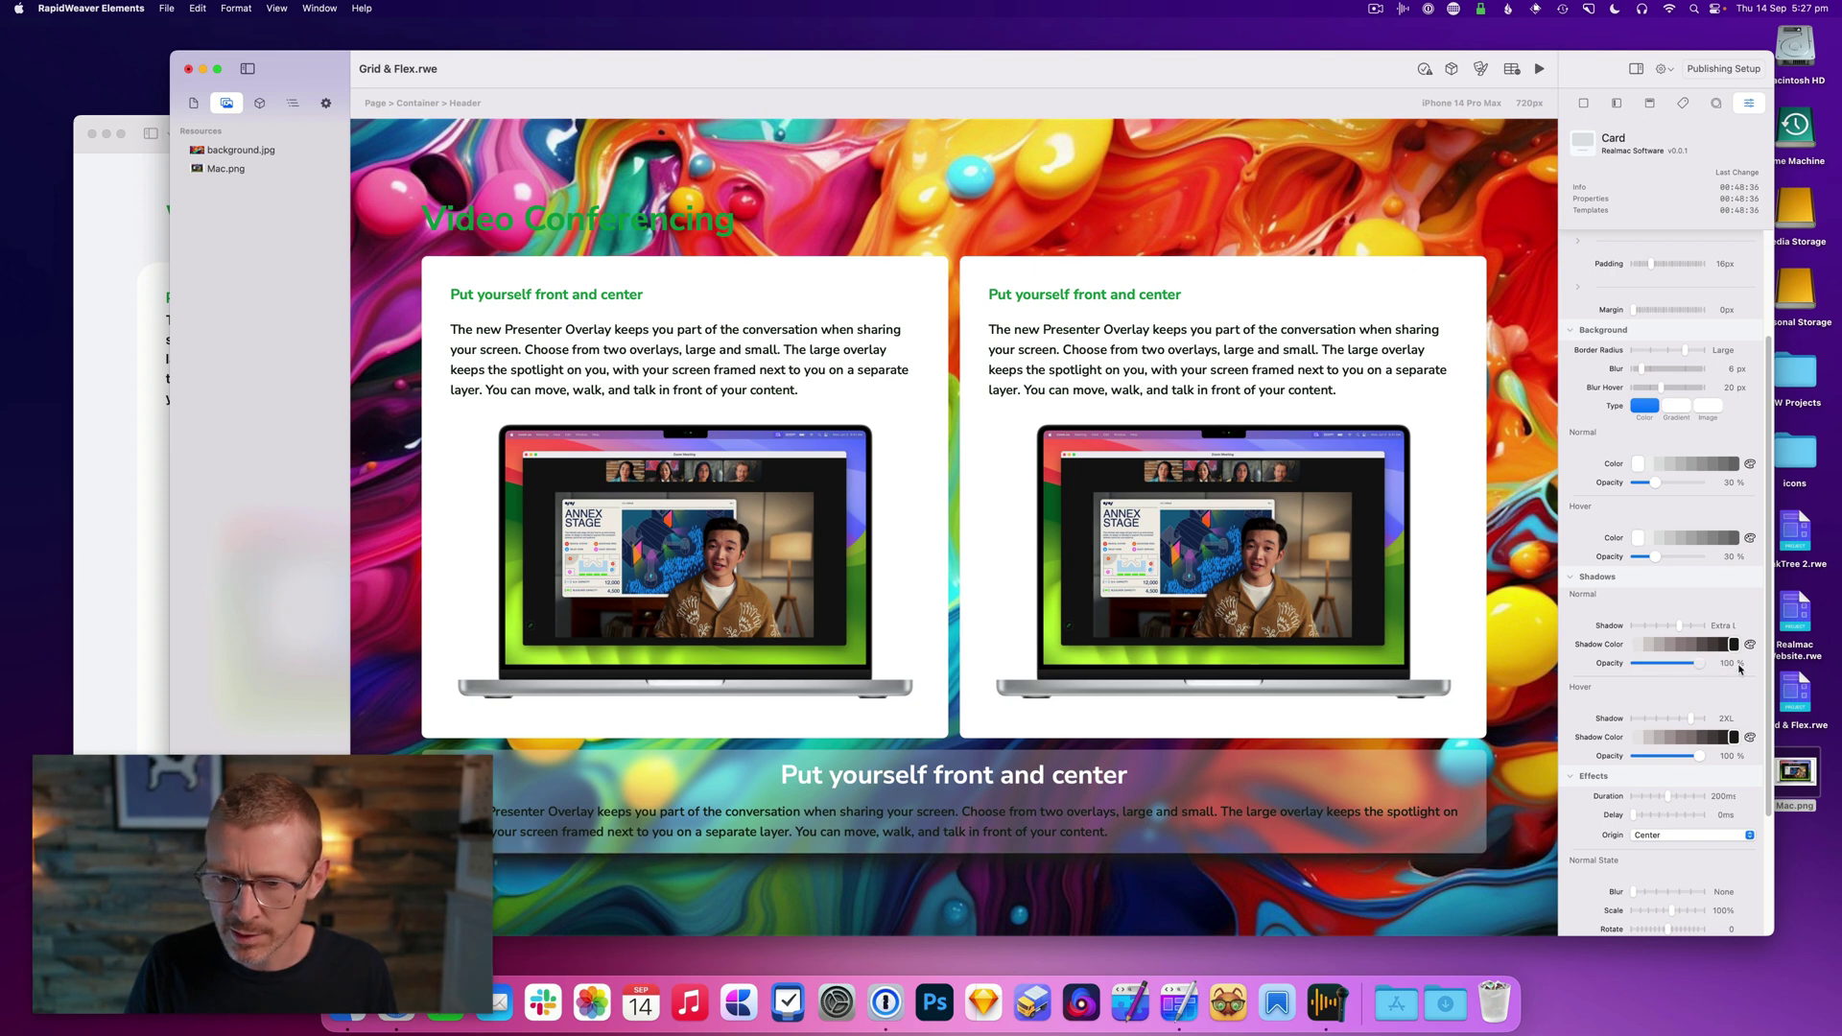
click(1650, 626)
click(1669, 625)
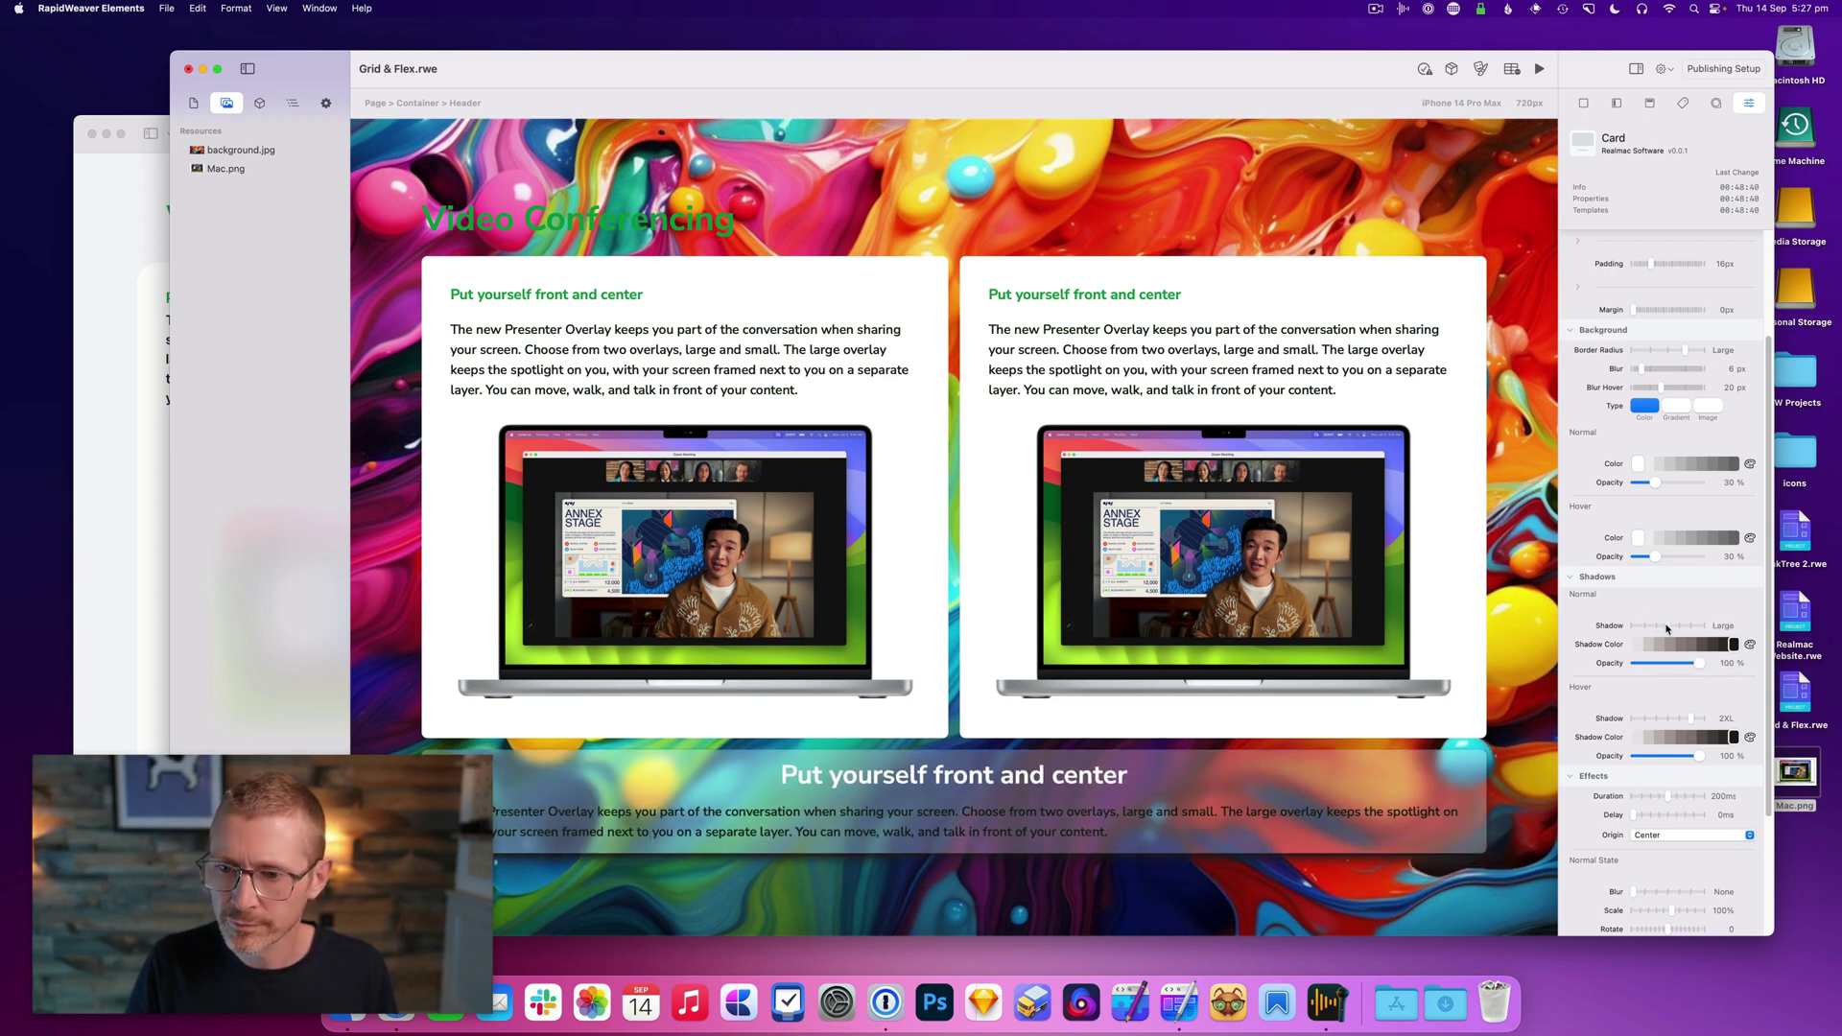
Center the translucent card's paragraph text and set the "Video Conferencing" heading's color to White.
drag(1235, 87, 1178, 83)
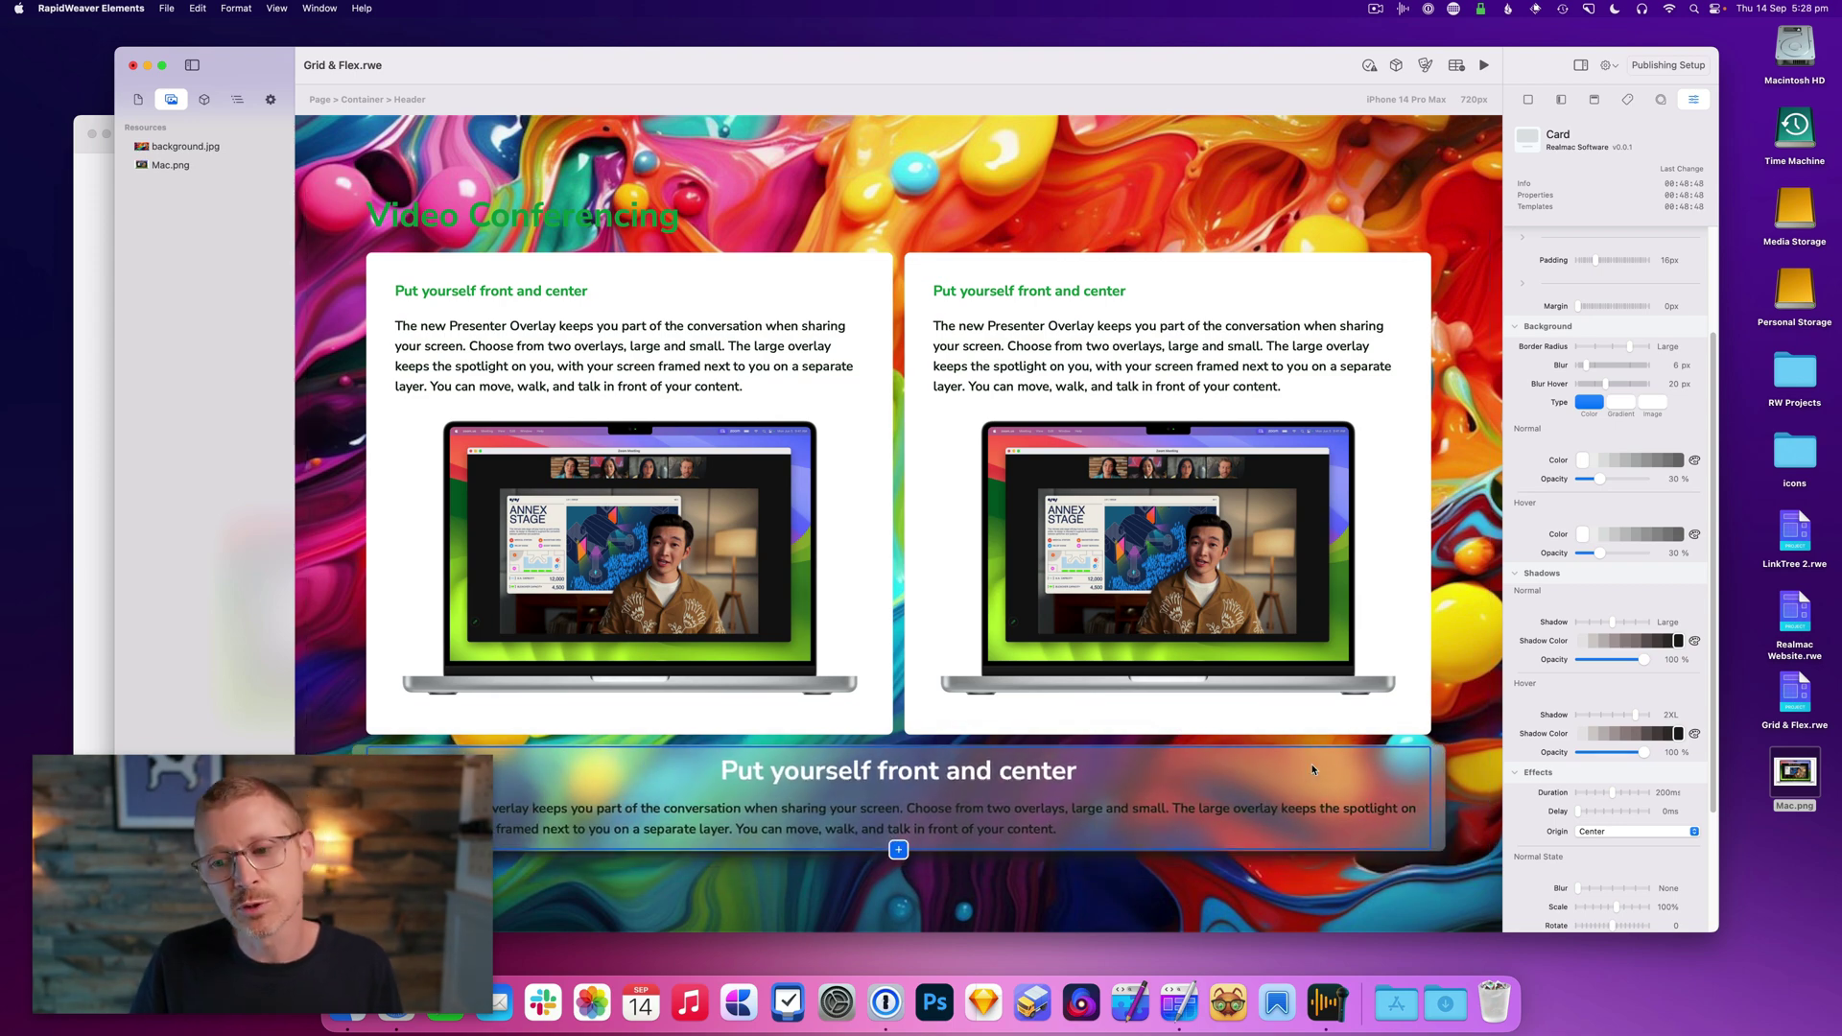
click(1364, 898)
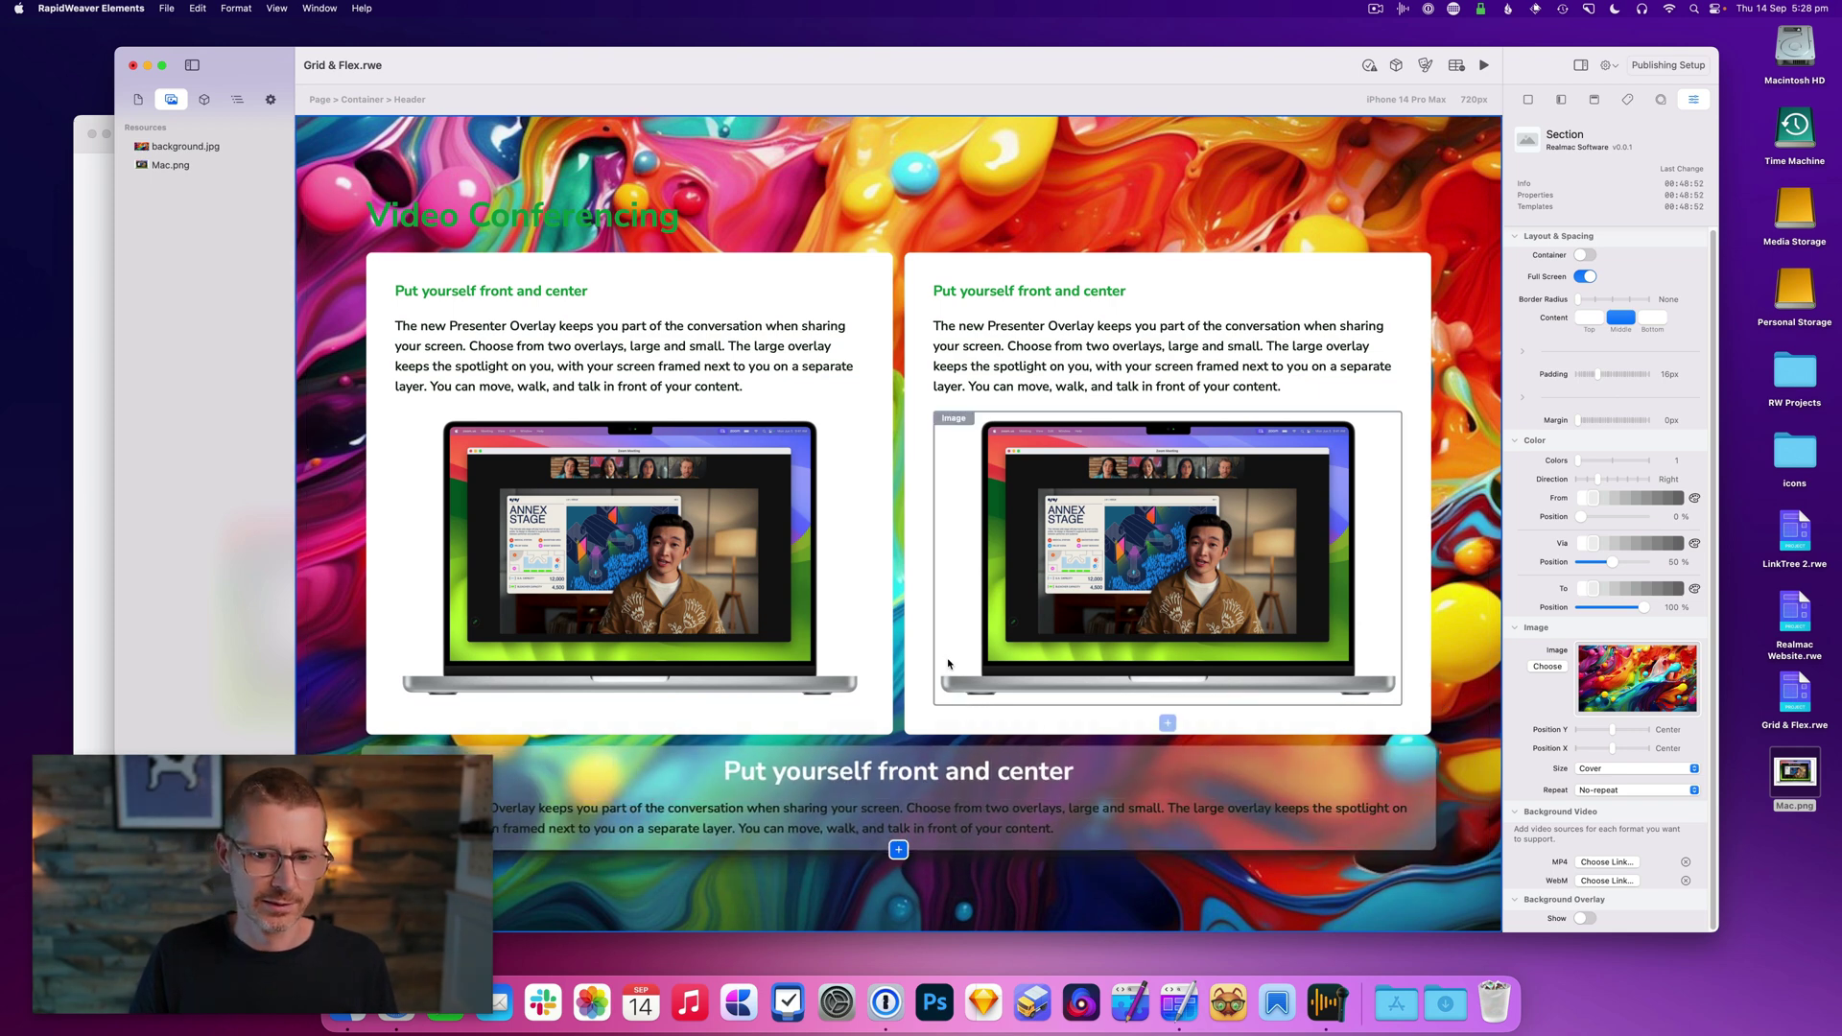
click(918, 835)
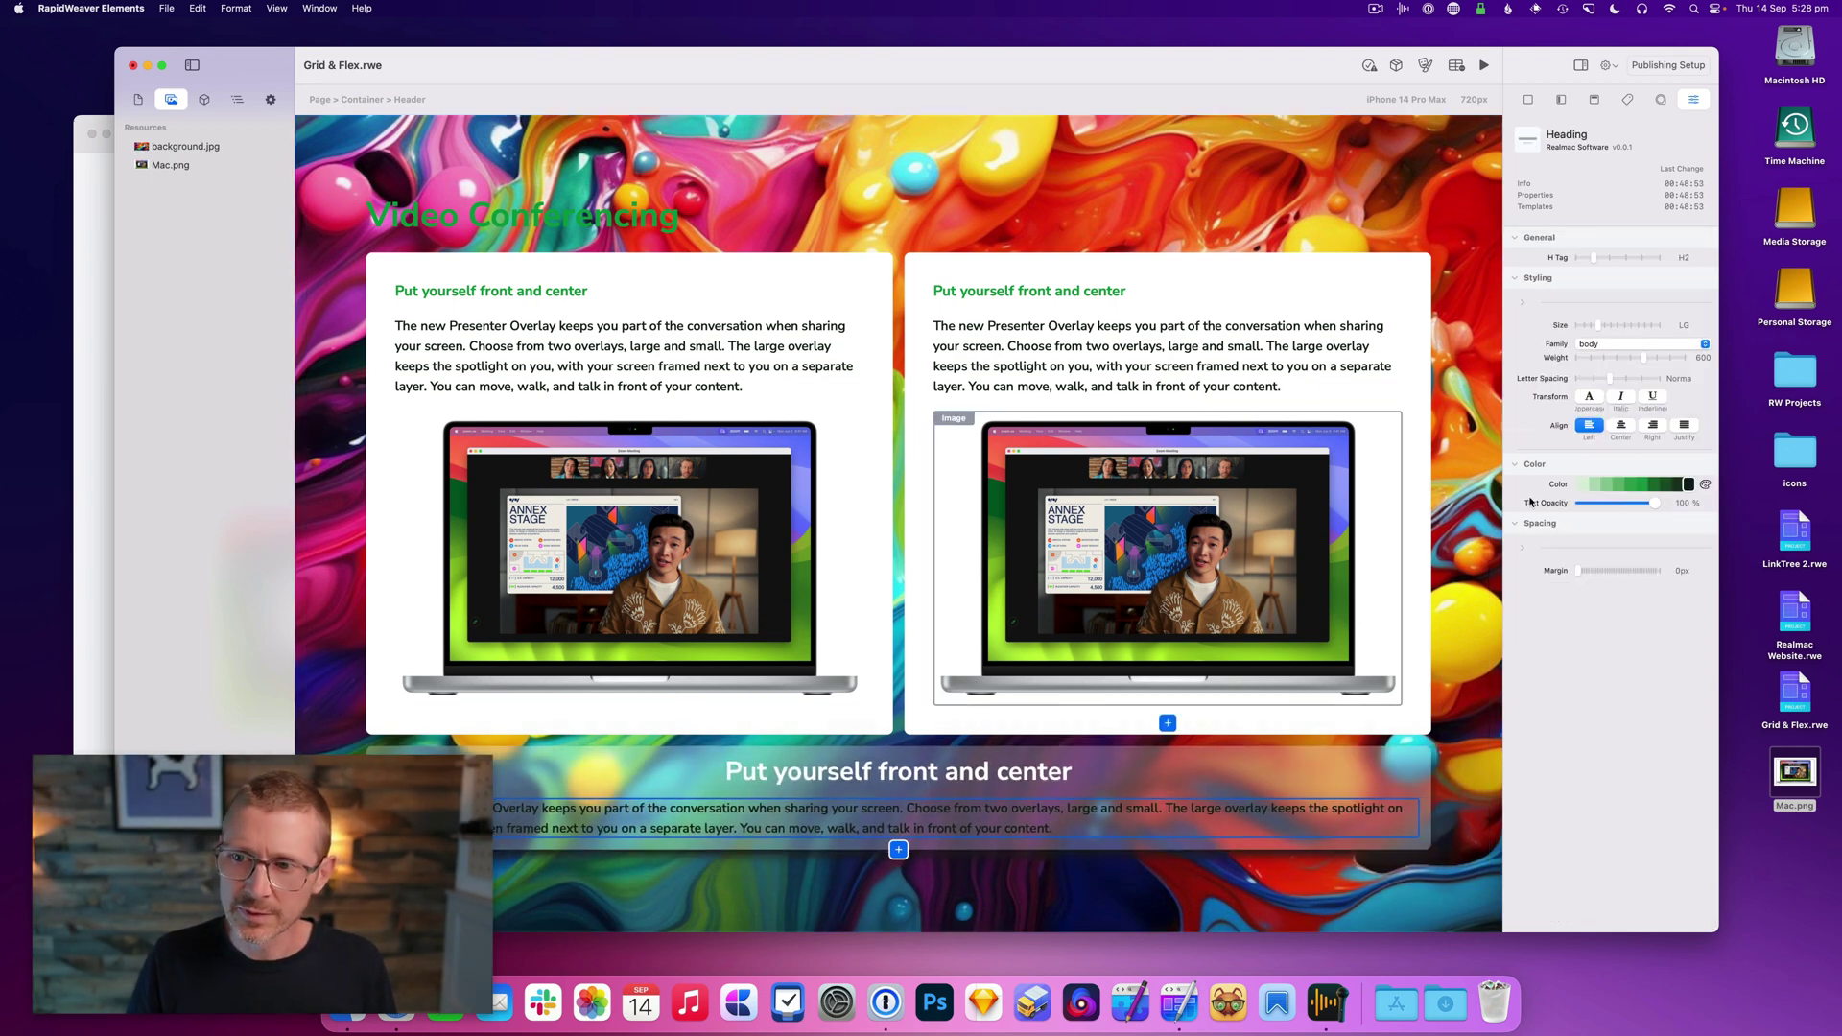
click(1620, 425)
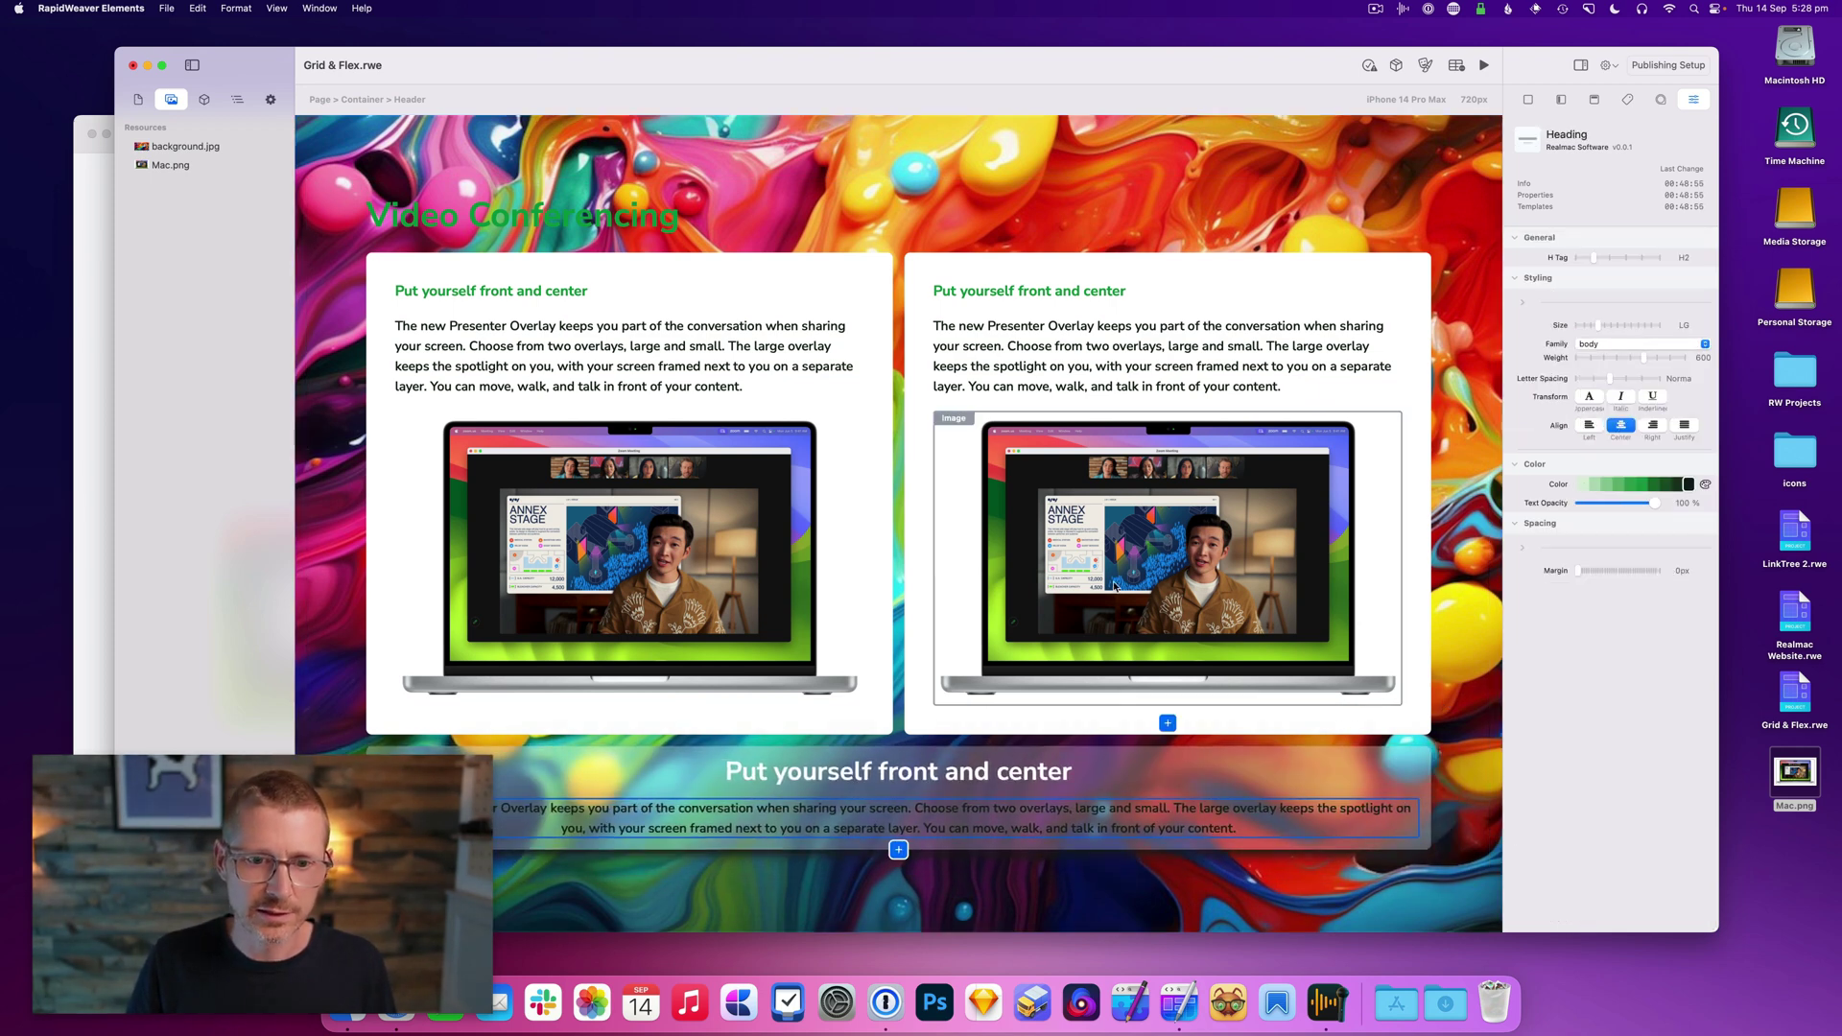
click(1704, 485)
click(1521, 487)
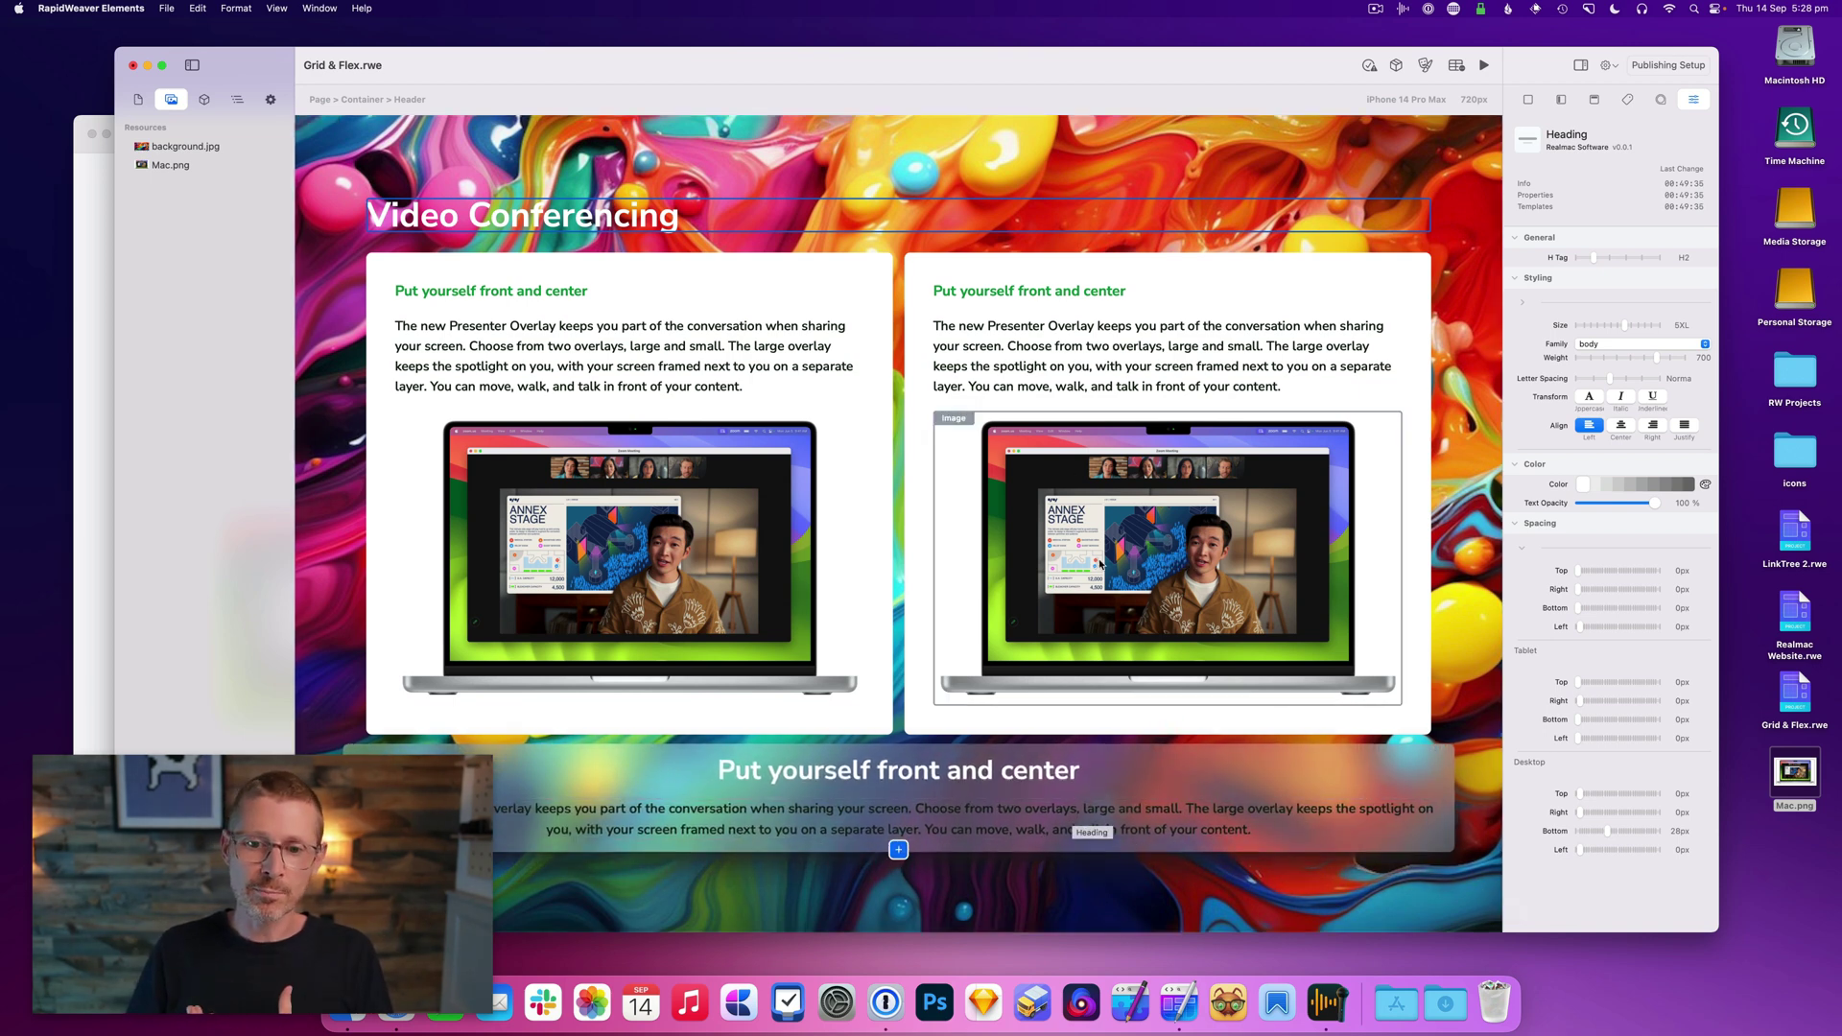
Select the second Grid Item in the page layout, collapse it, and set its desktop columns to 3.
click(205, 99)
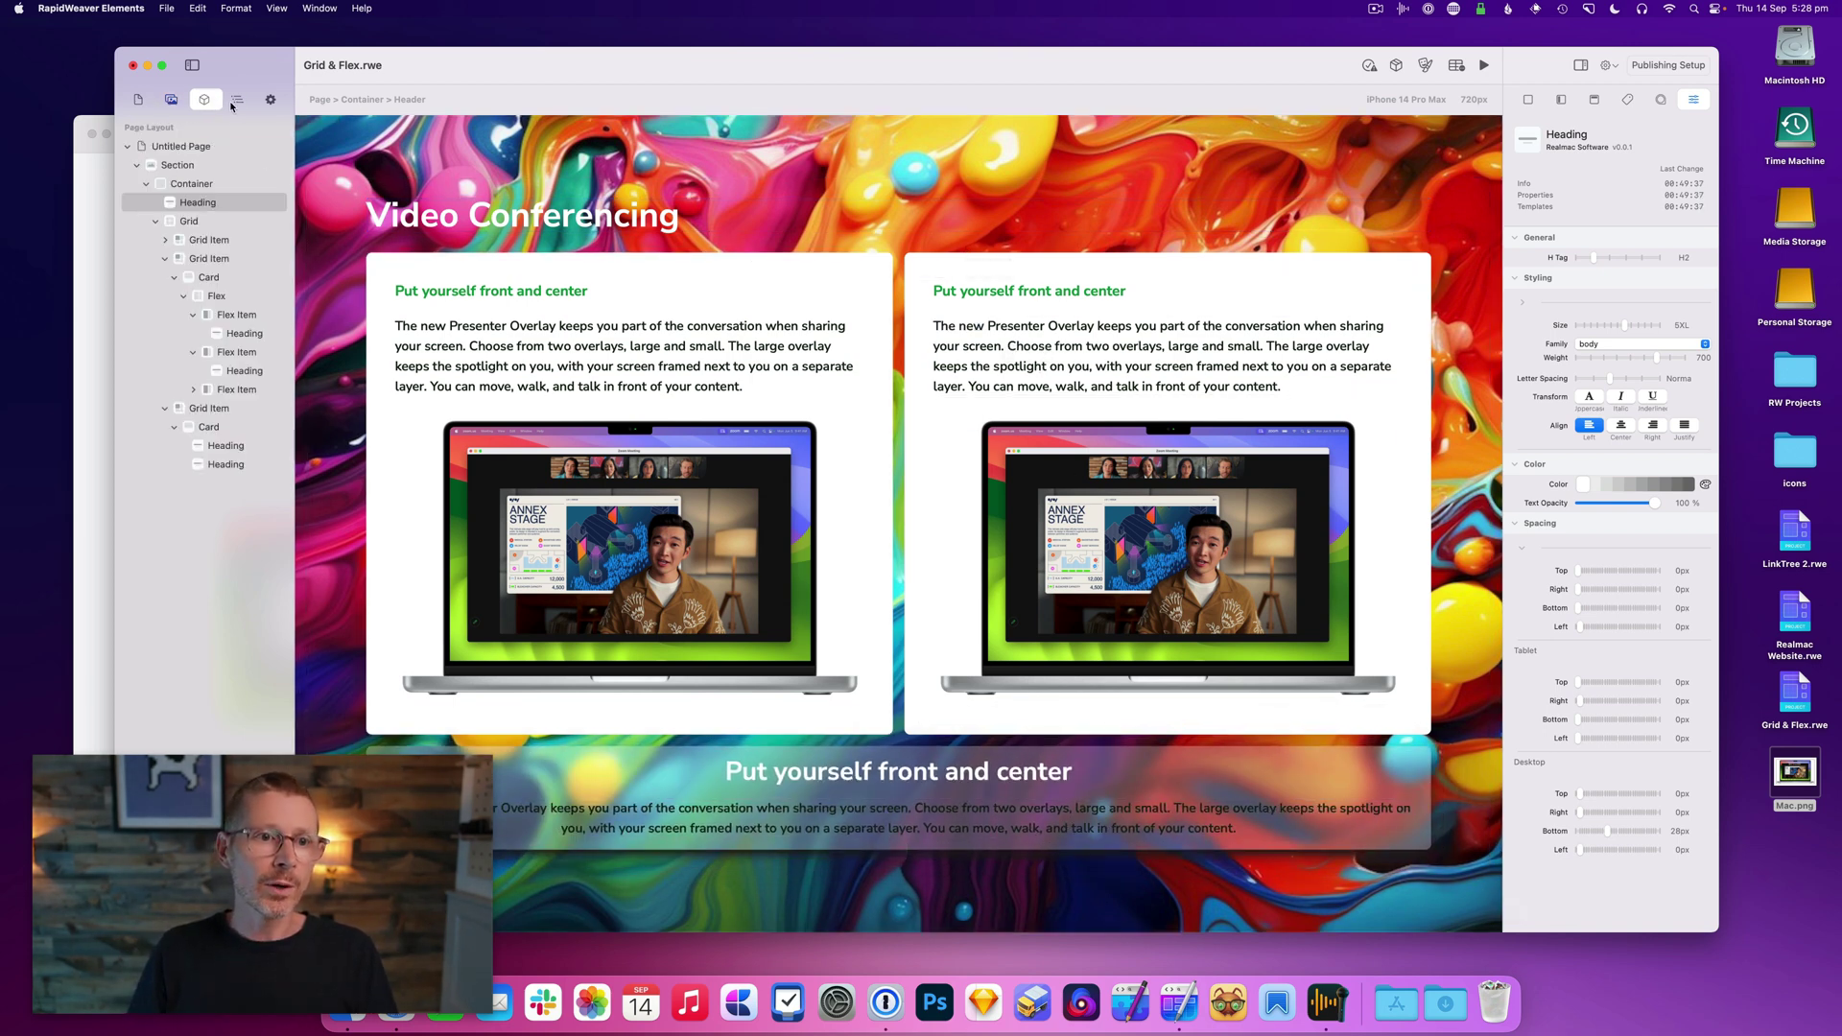
key(Down)
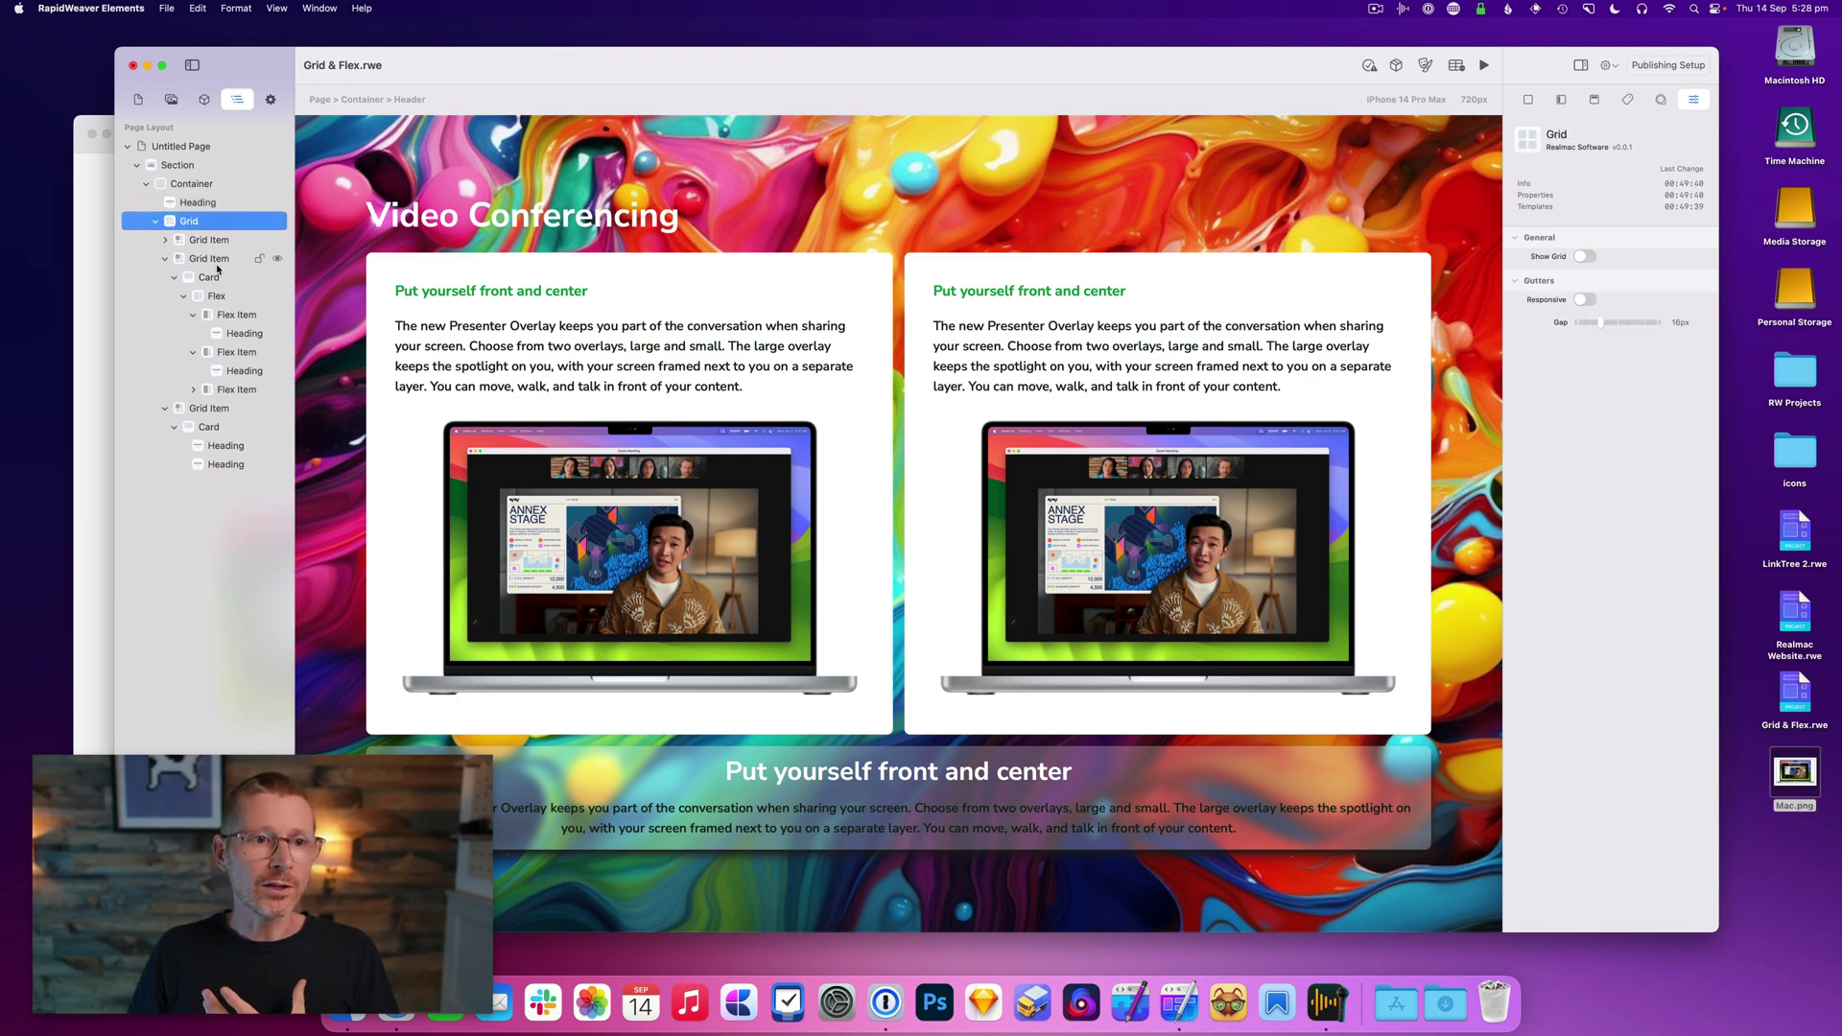
click(217, 259)
click(166, 259)
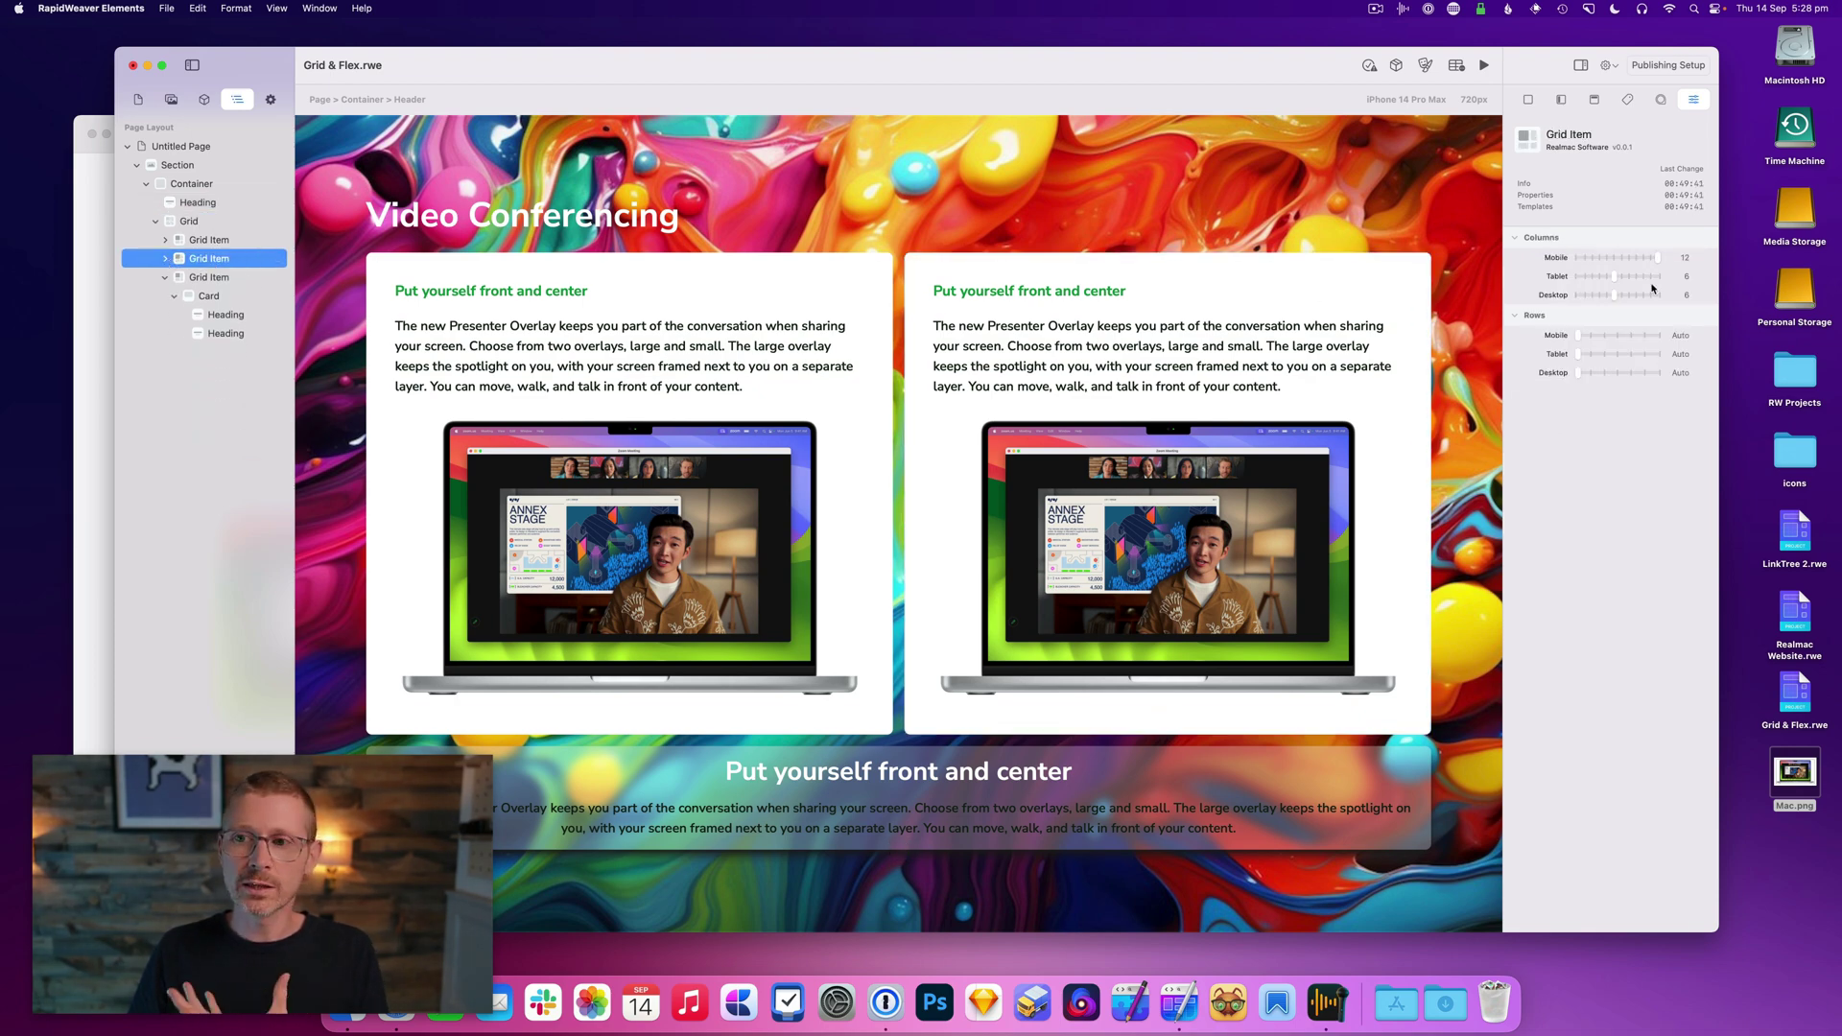
drag(1607, 299, 1596, 300)
Try the third Grid Item at 3 desktop columns, return it to 12, and set the second Grid Item back to 6.
click(226, 278)
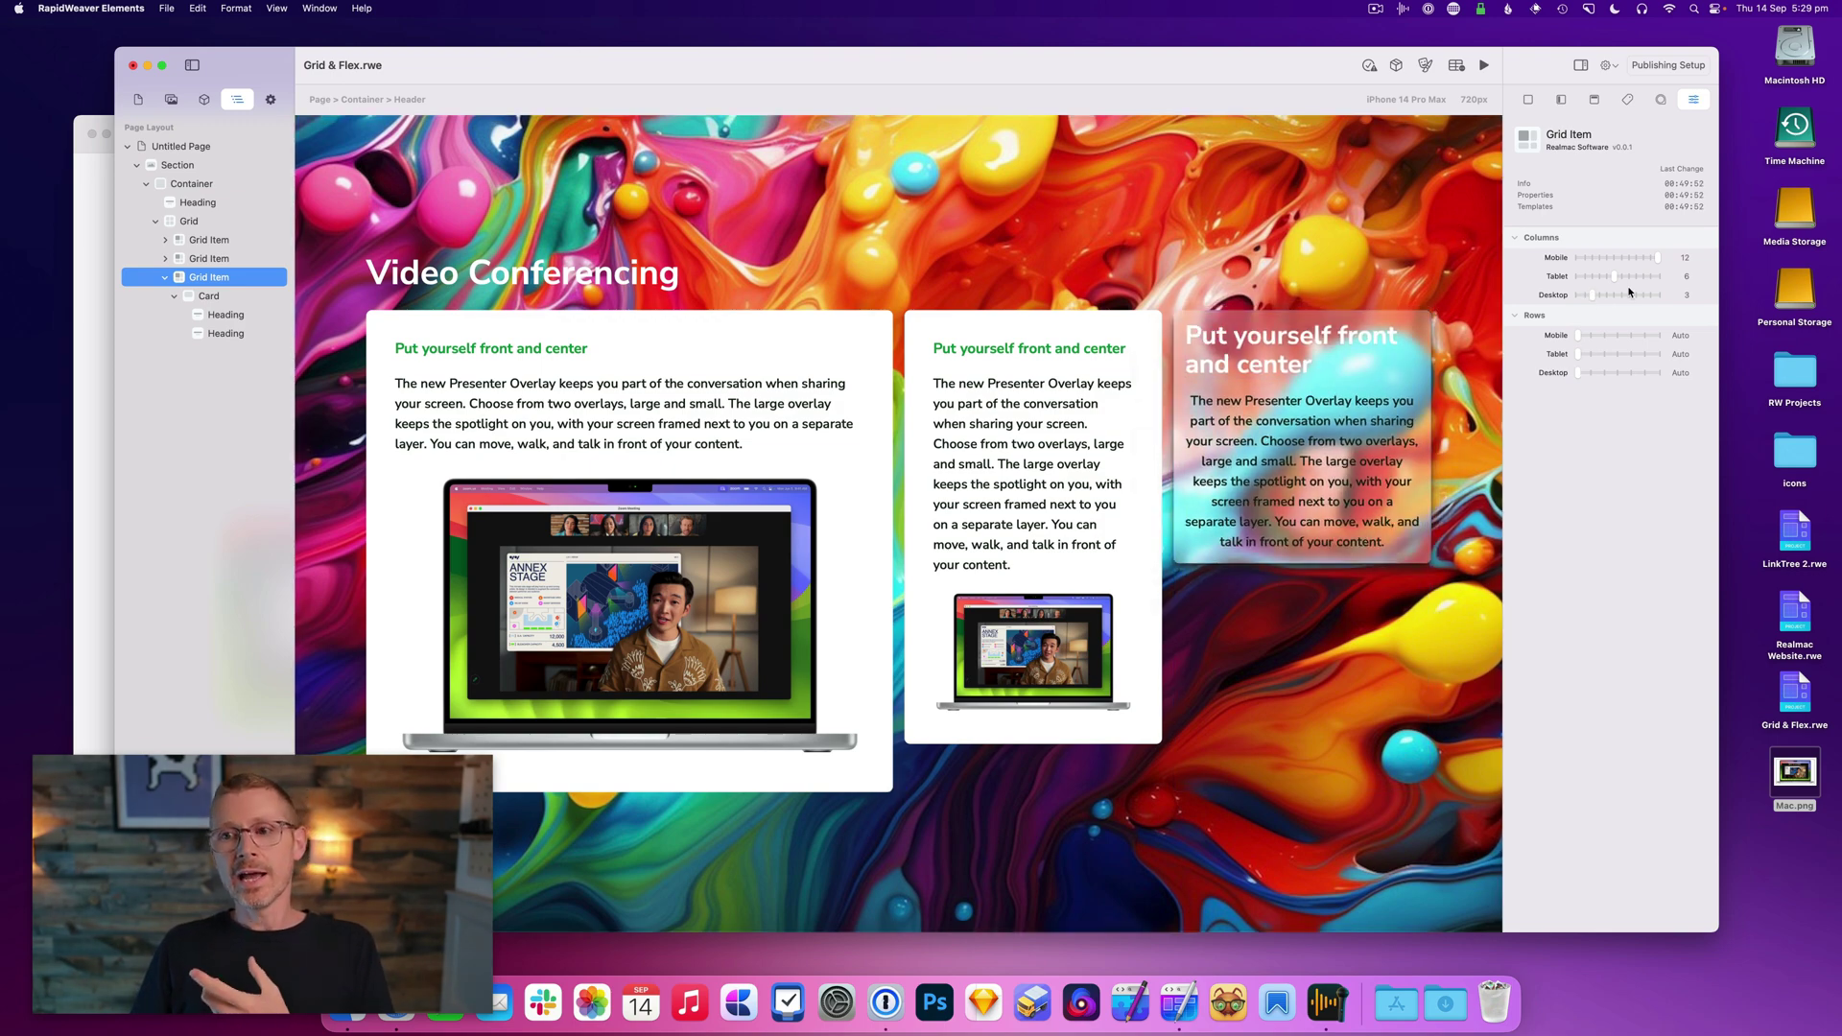
drag(1627, 292, 1678, 300)
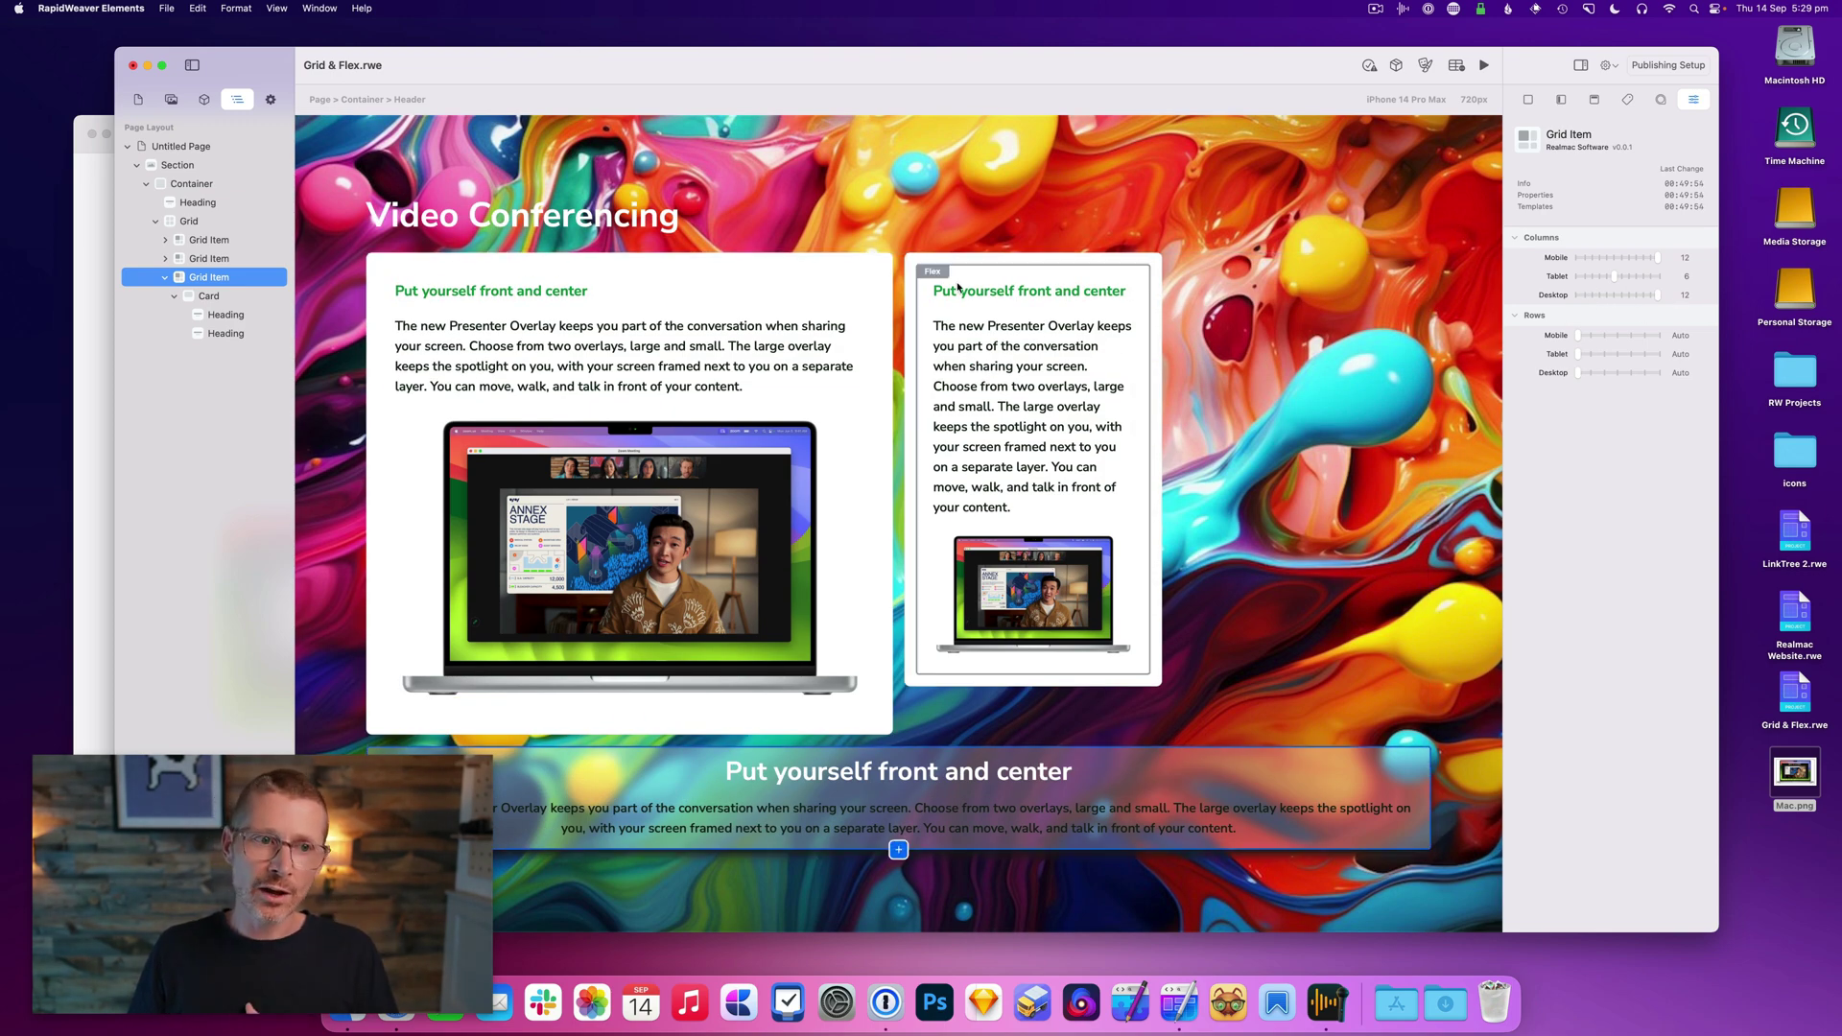
click(209, 258)
click(1614, 297)
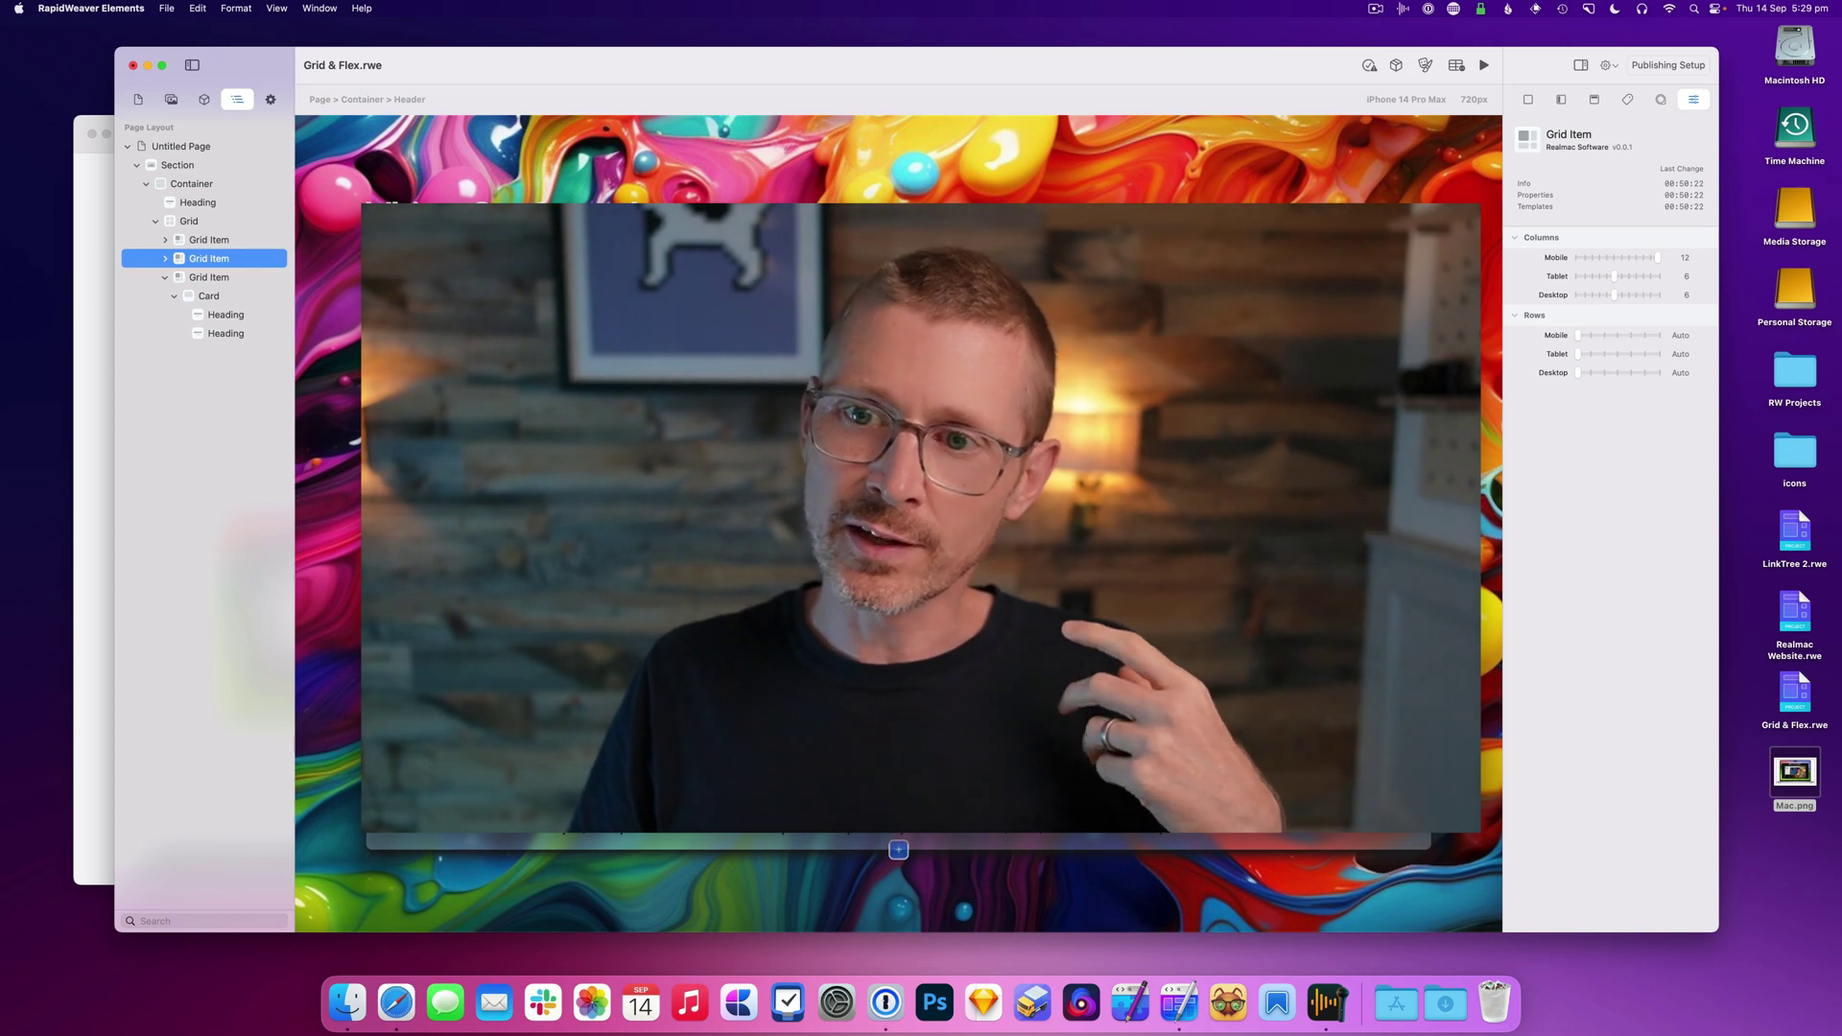
Expand the second Grid Item, select its Card, and look through the card's settings.
key(Right)
key(Down)
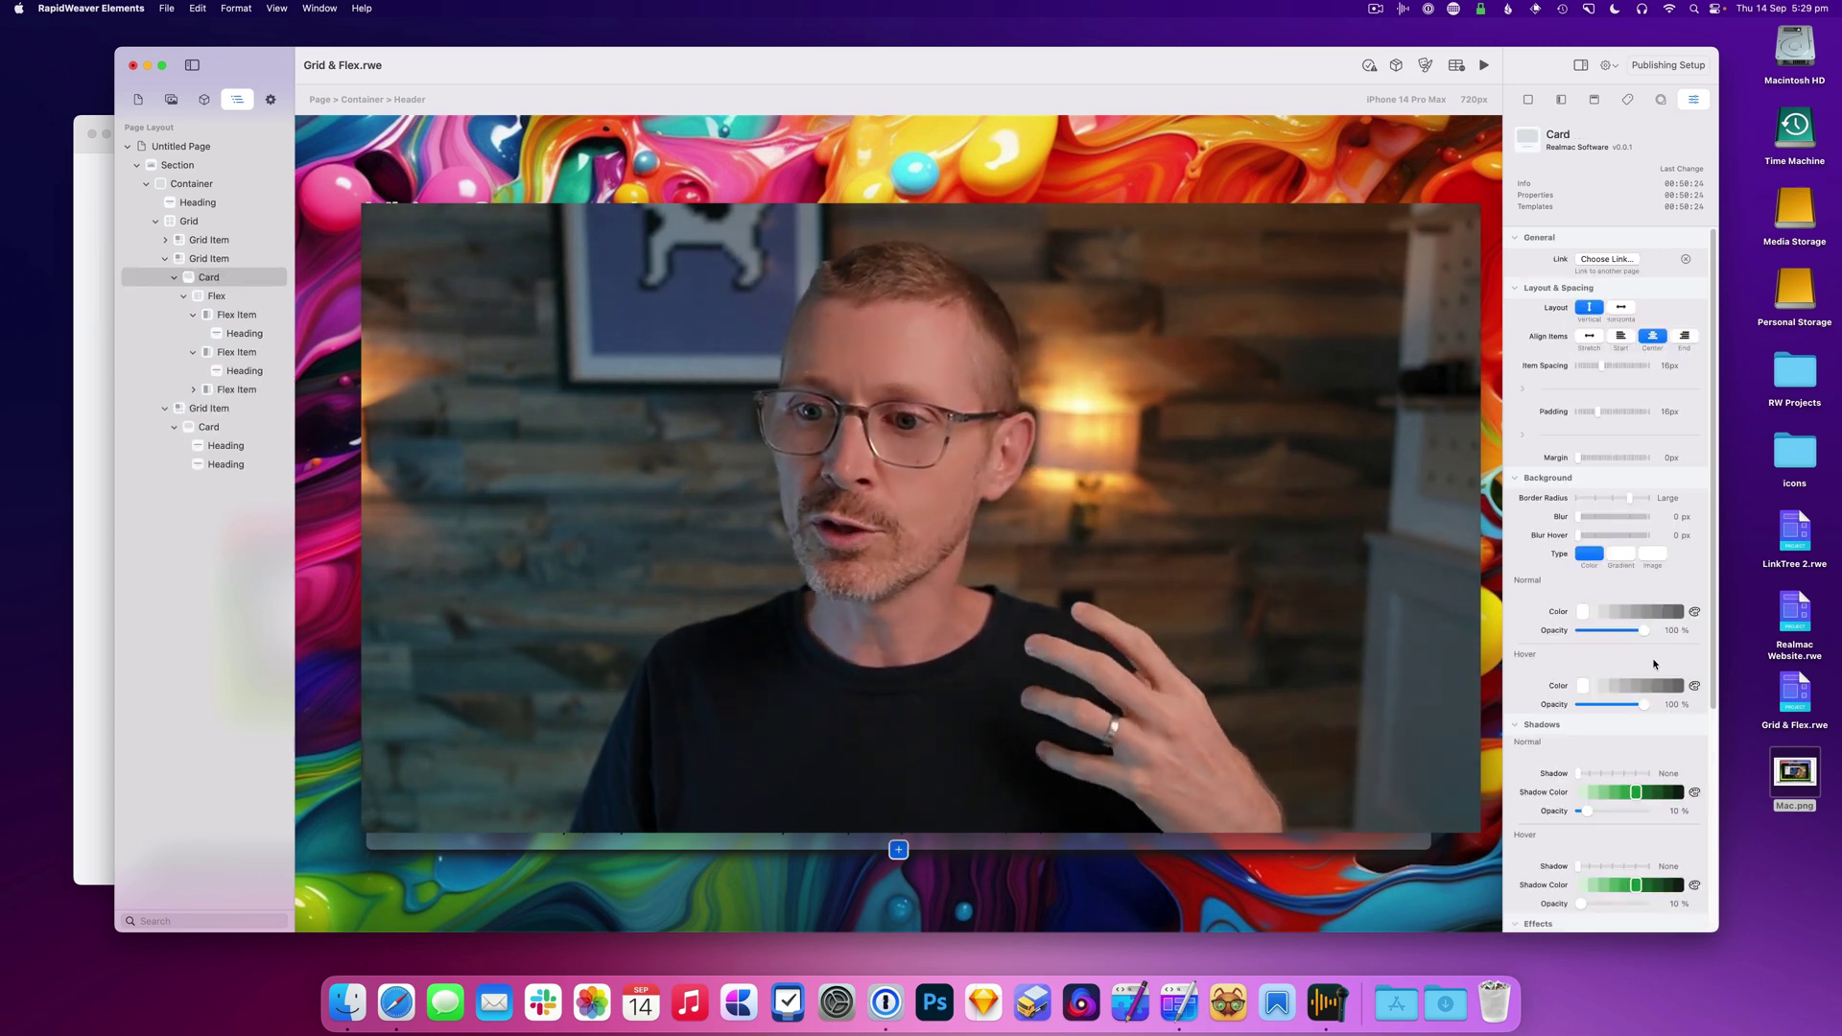
scroll(1631, 633, down, 5)
scroll(1611, 619, up, 5)
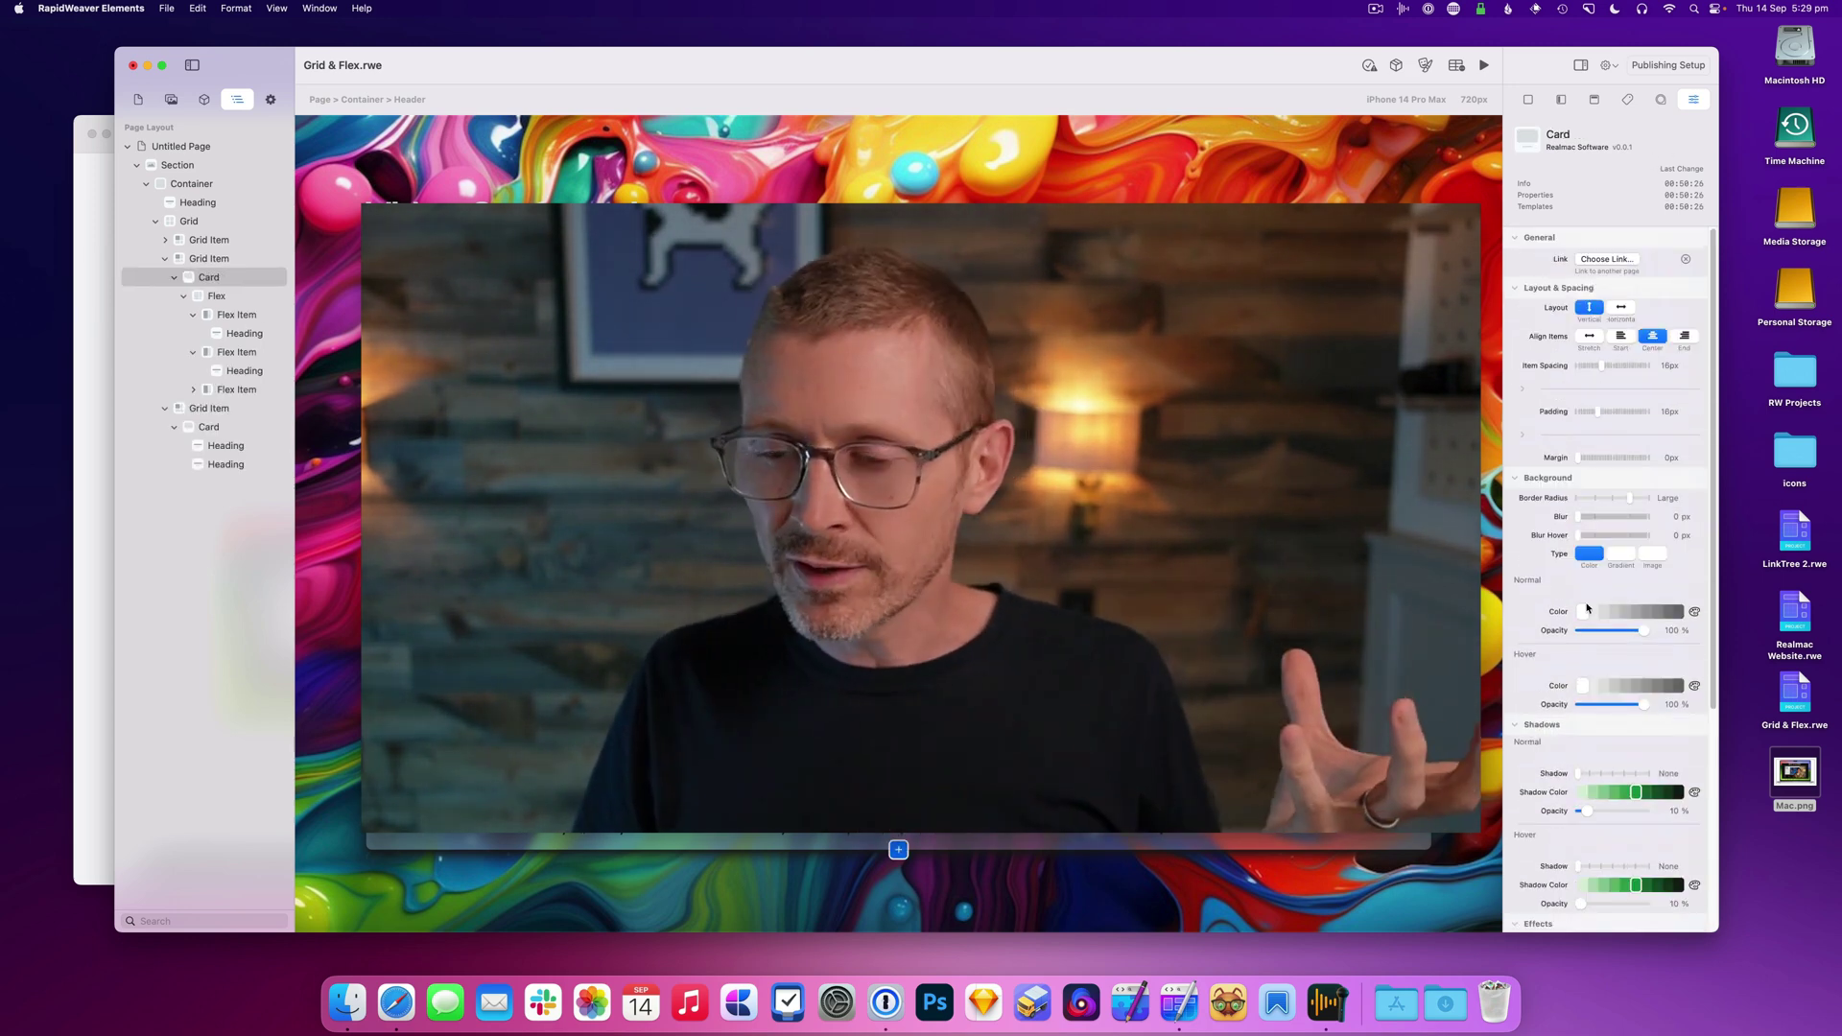